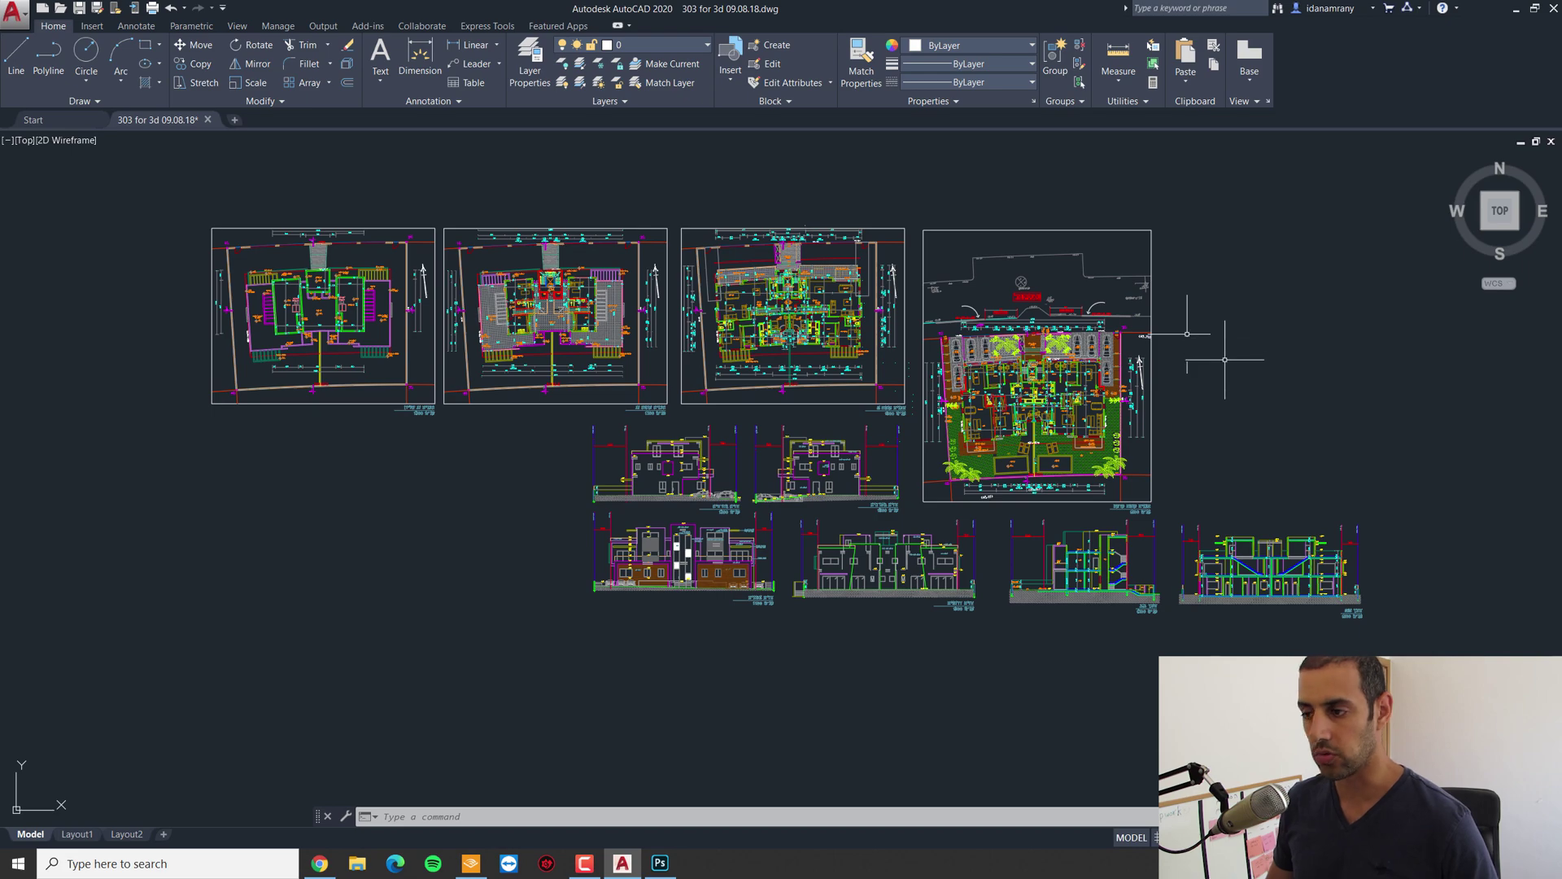
Step: Select the patio hatch and the lower parked car on the east side of the ground floor plan
scroll(1219, 370, "up", 4)
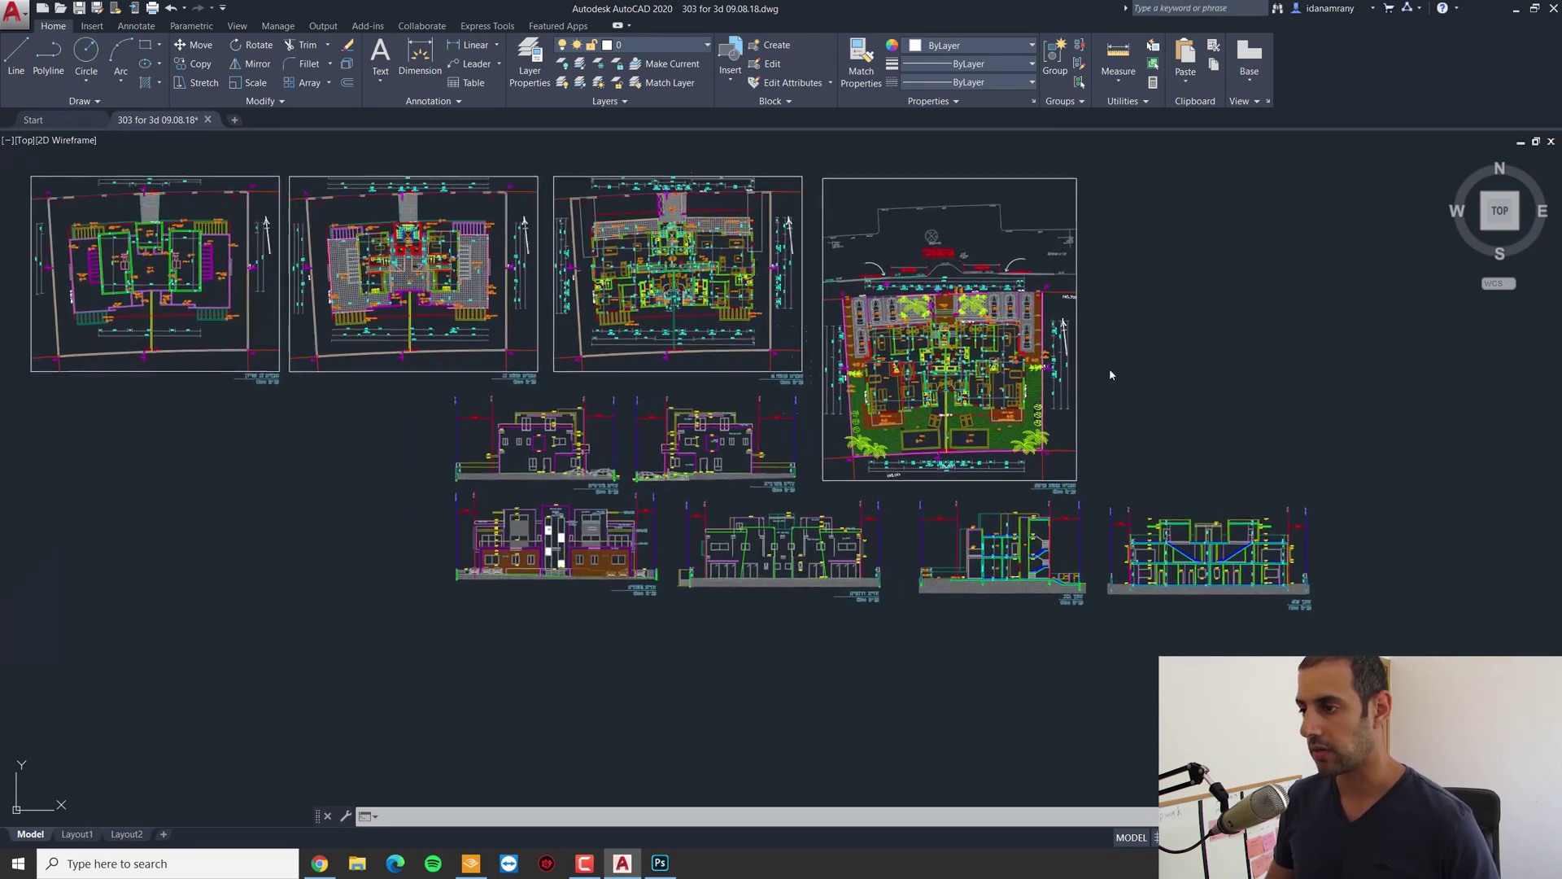
scroll(983, 420, "up", 1)
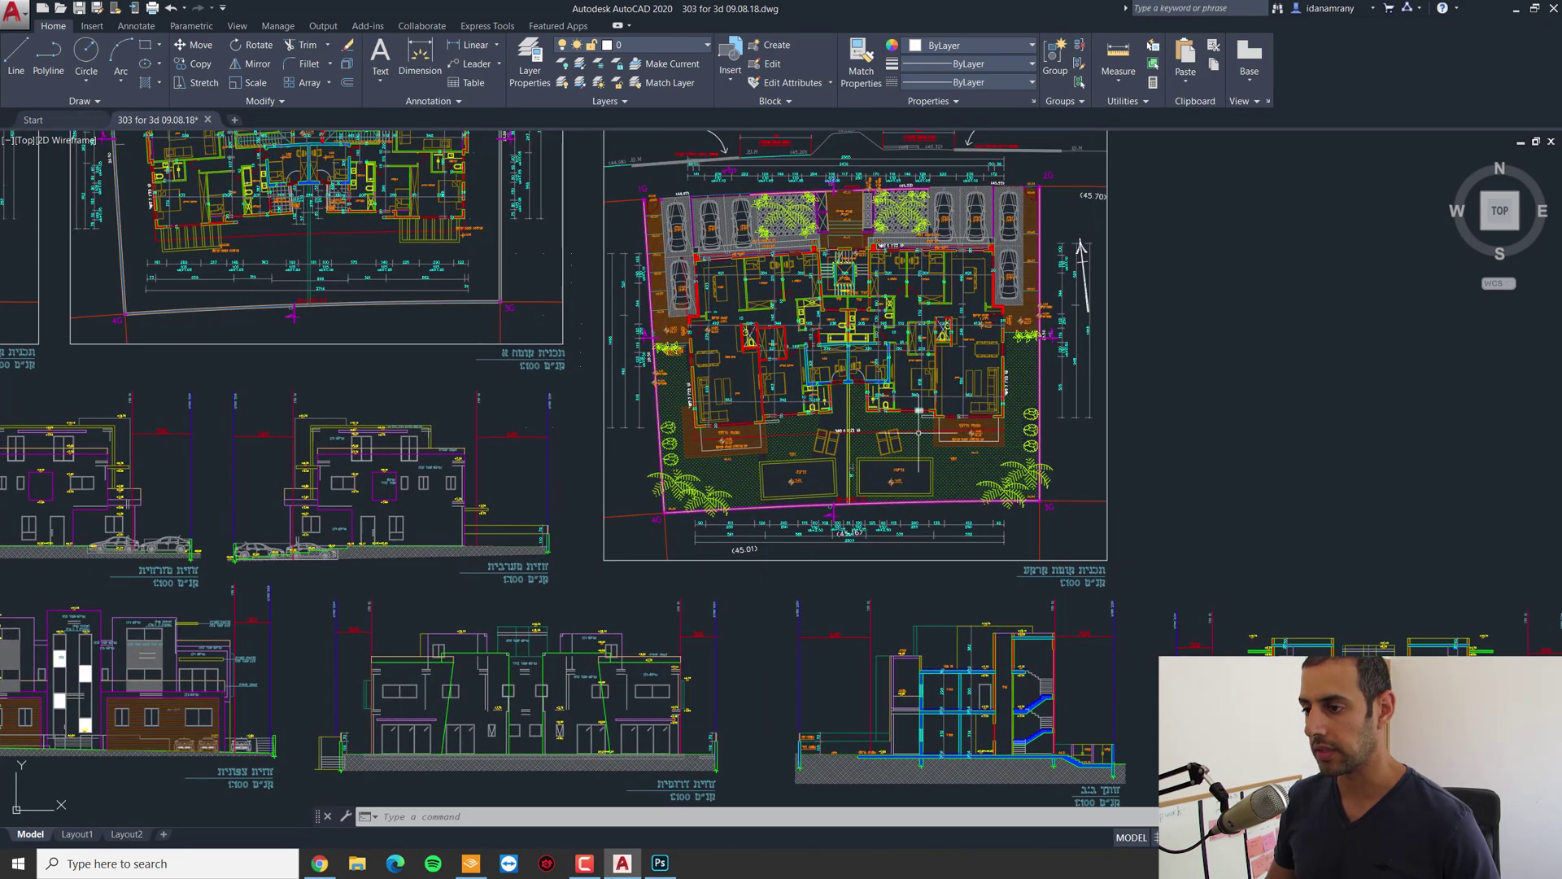
left_click(976, 427)
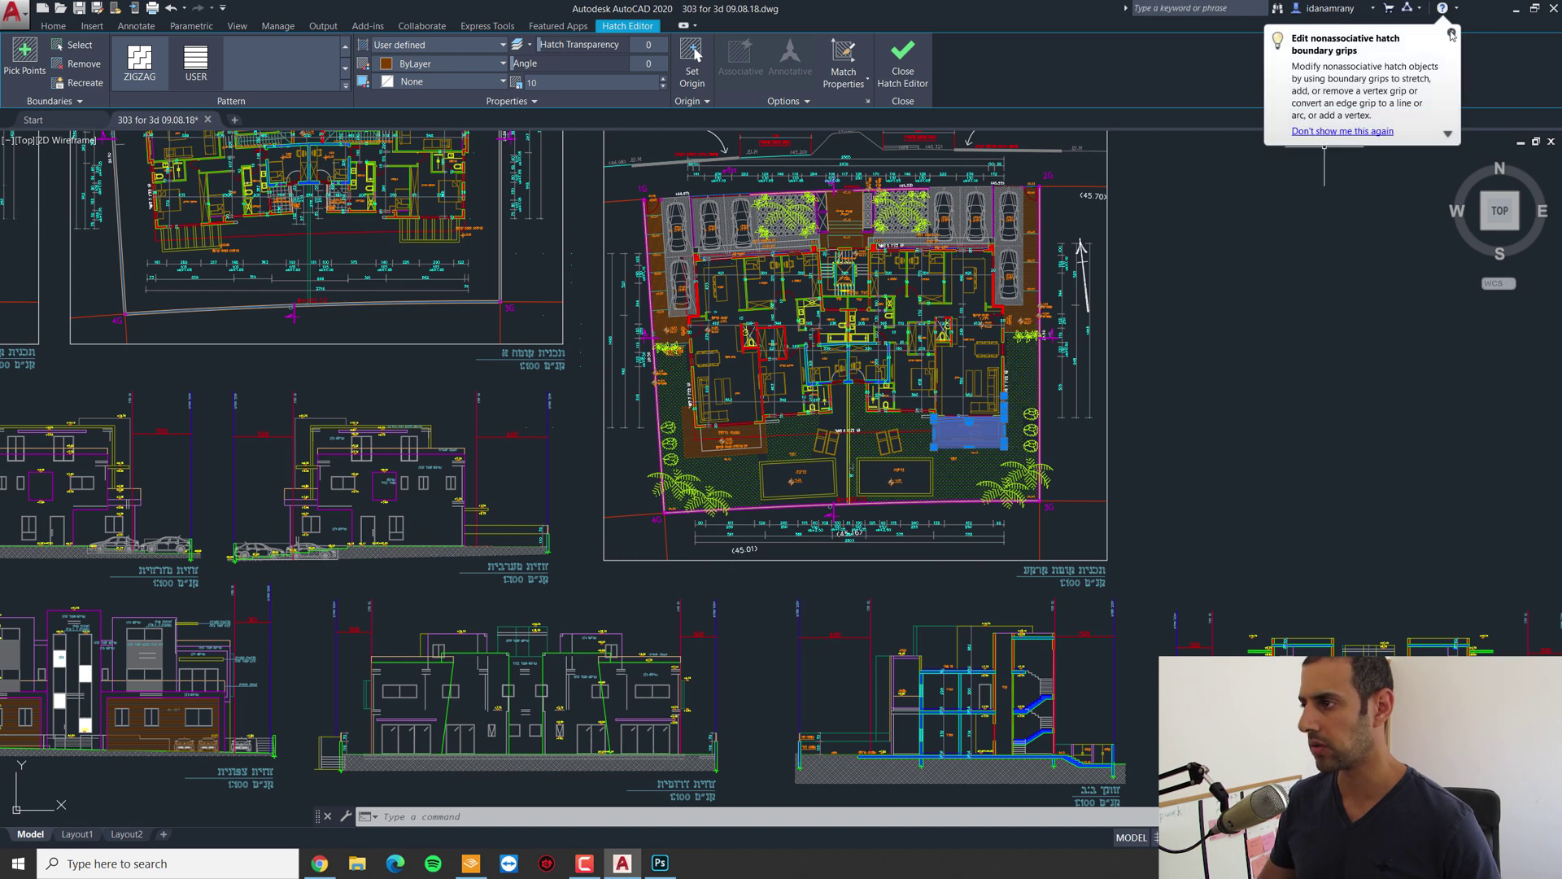
scroll(988, 130, "up", 1)
key("Escape")
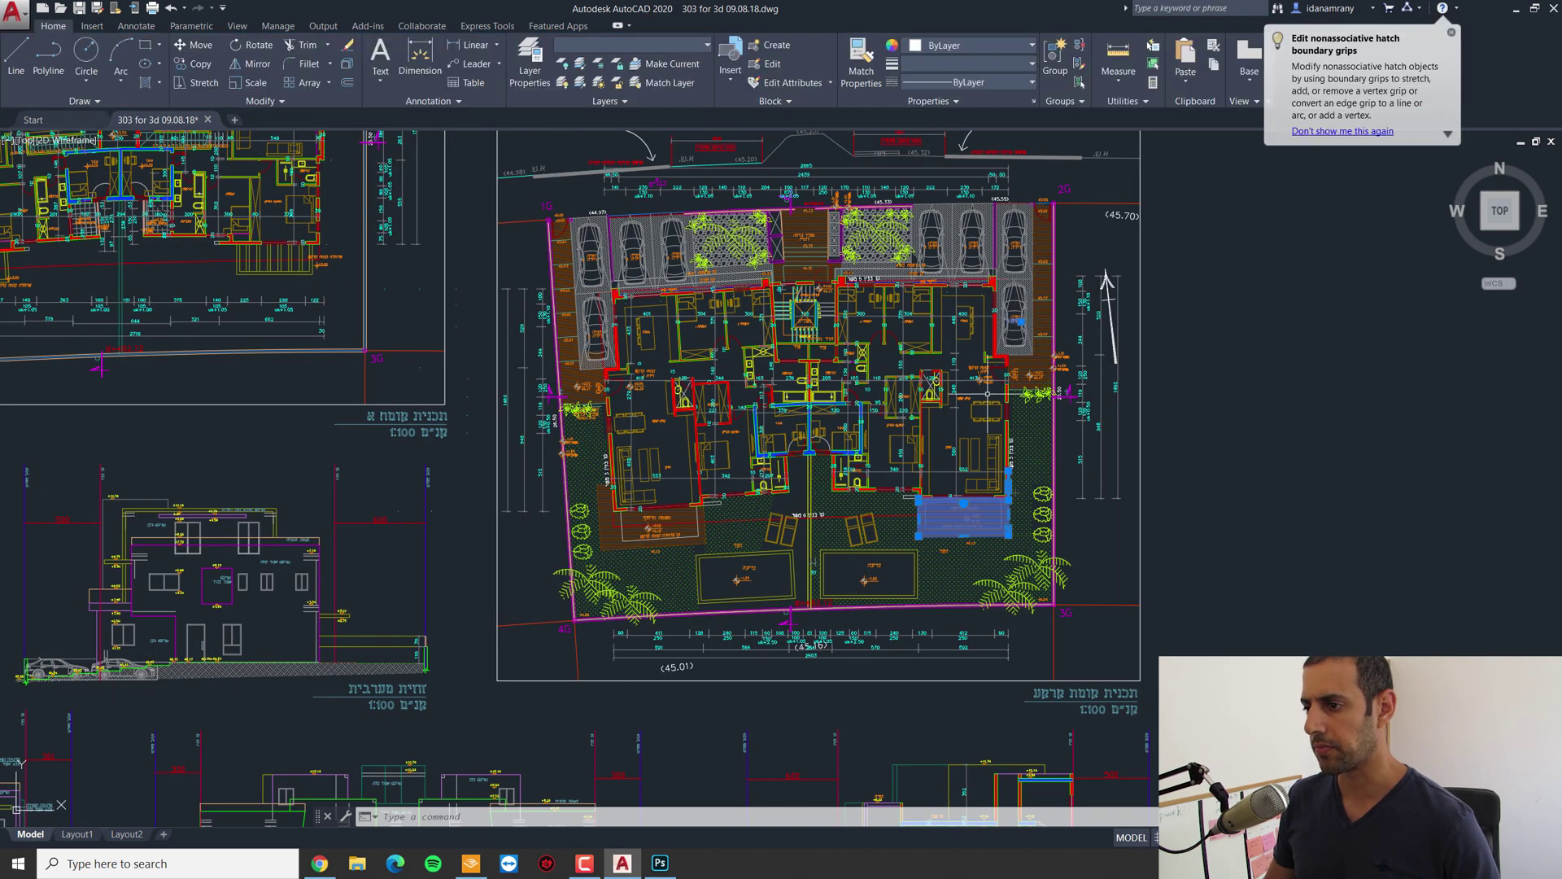
left_click(1014, 332)
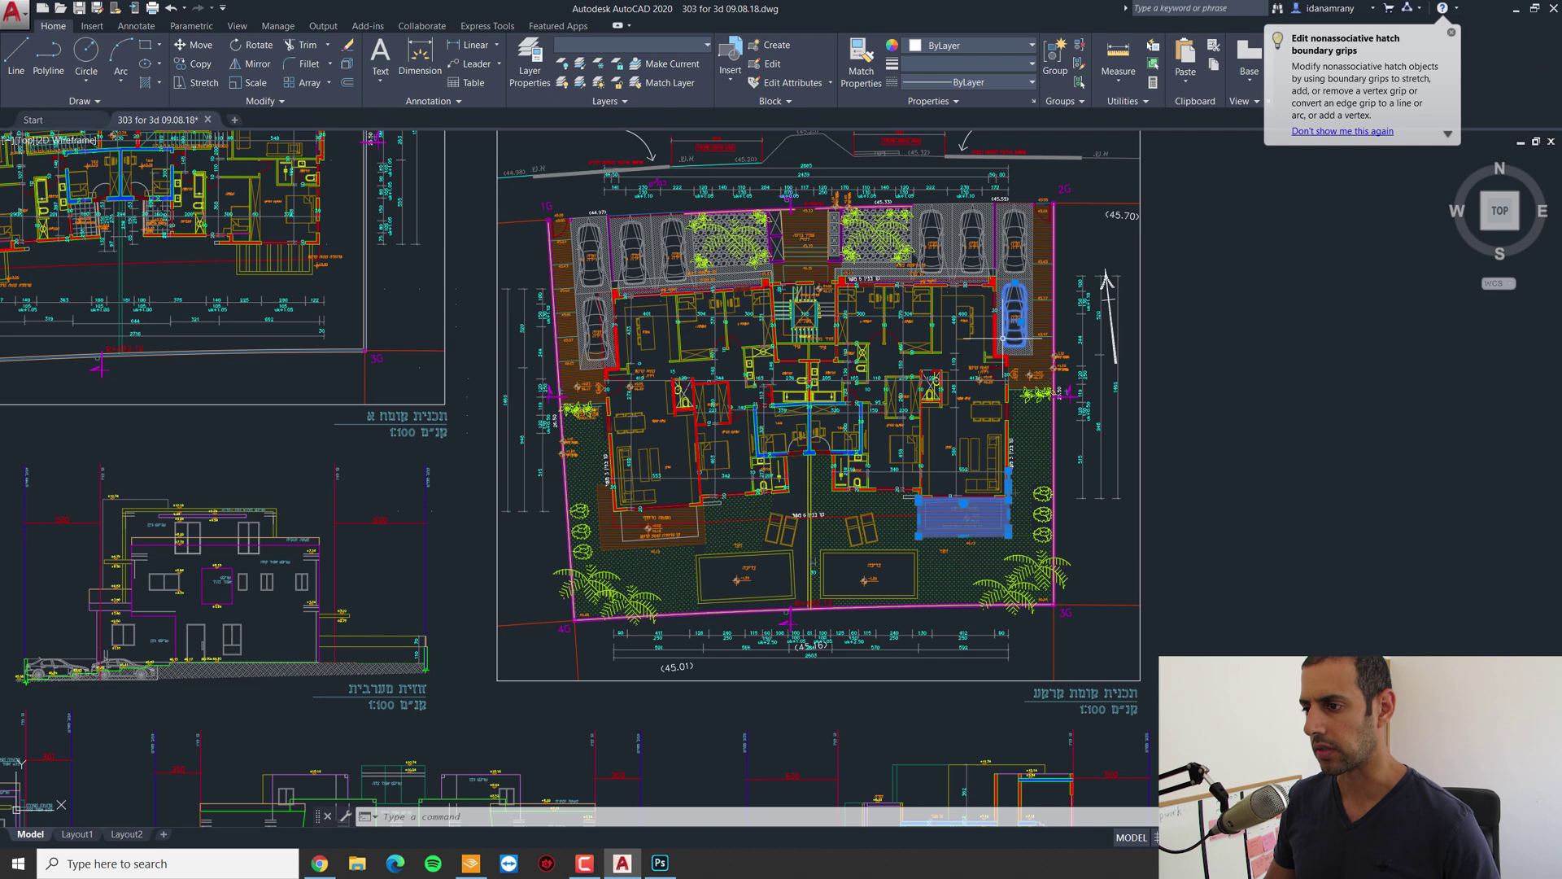
scroll(780, 345, "down", 1)
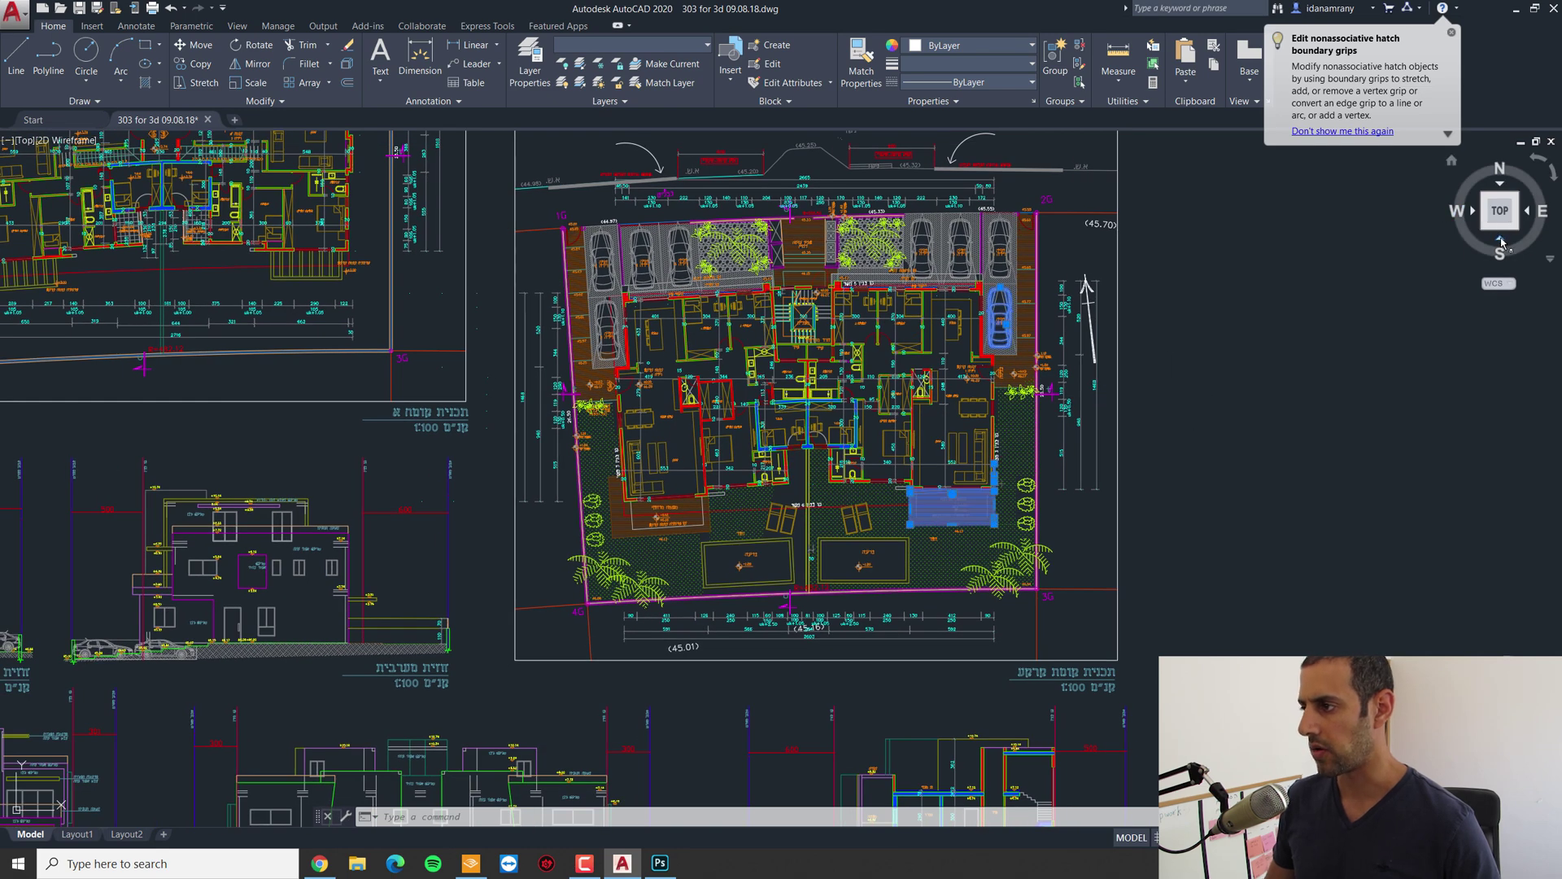
Step: Inspect the drawing from the front view and select the lines rising above the ground plane
left_click(1501, 242)
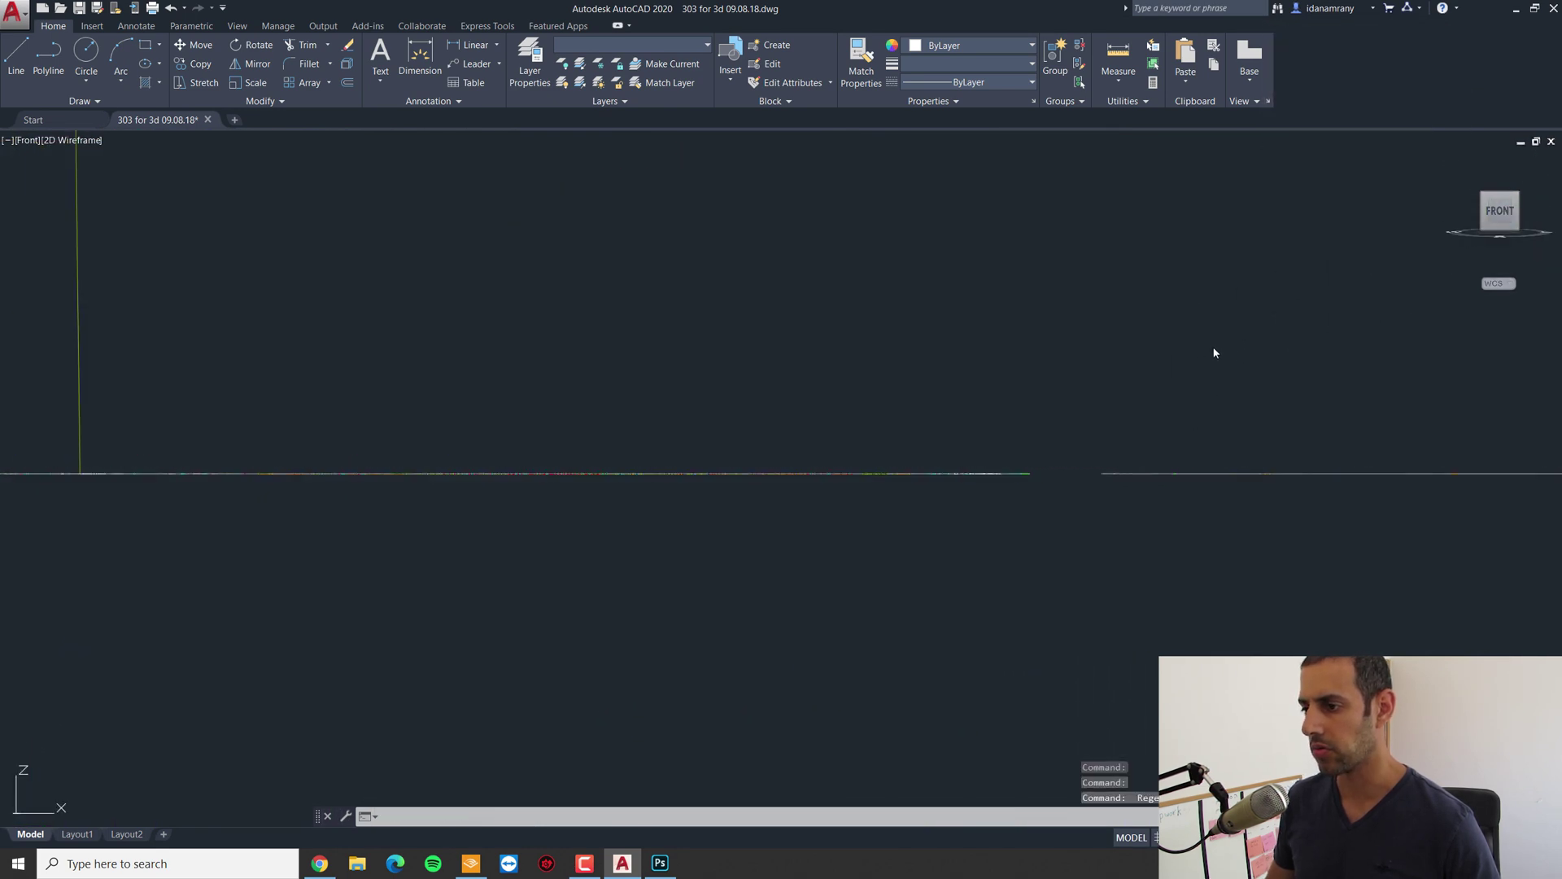
scroll(1203, 348, "down", 8)
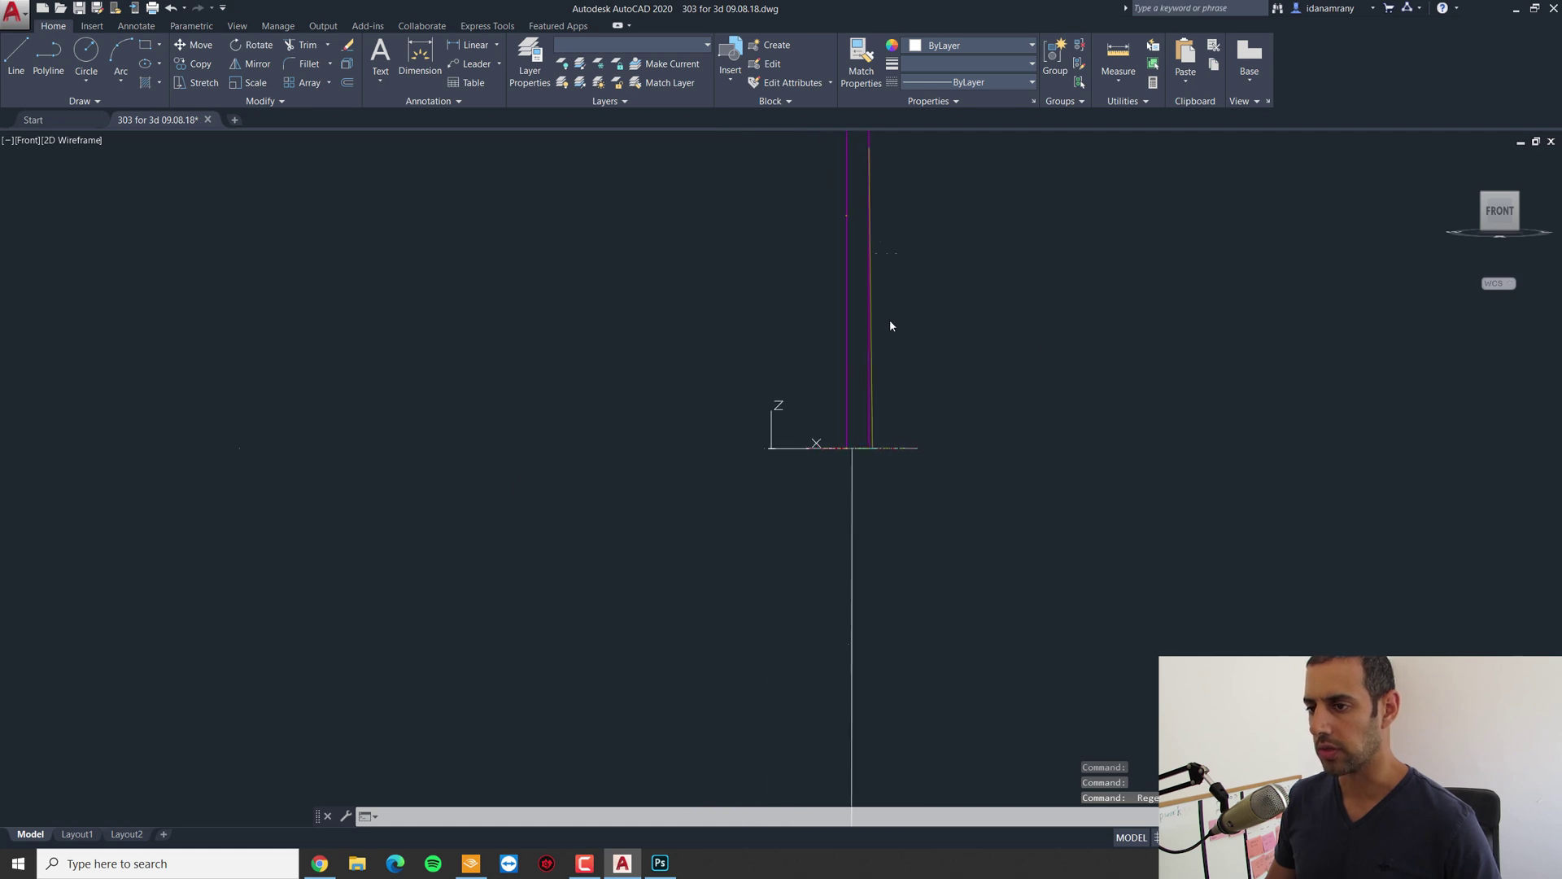
scroll(890, 325, "down", 2)
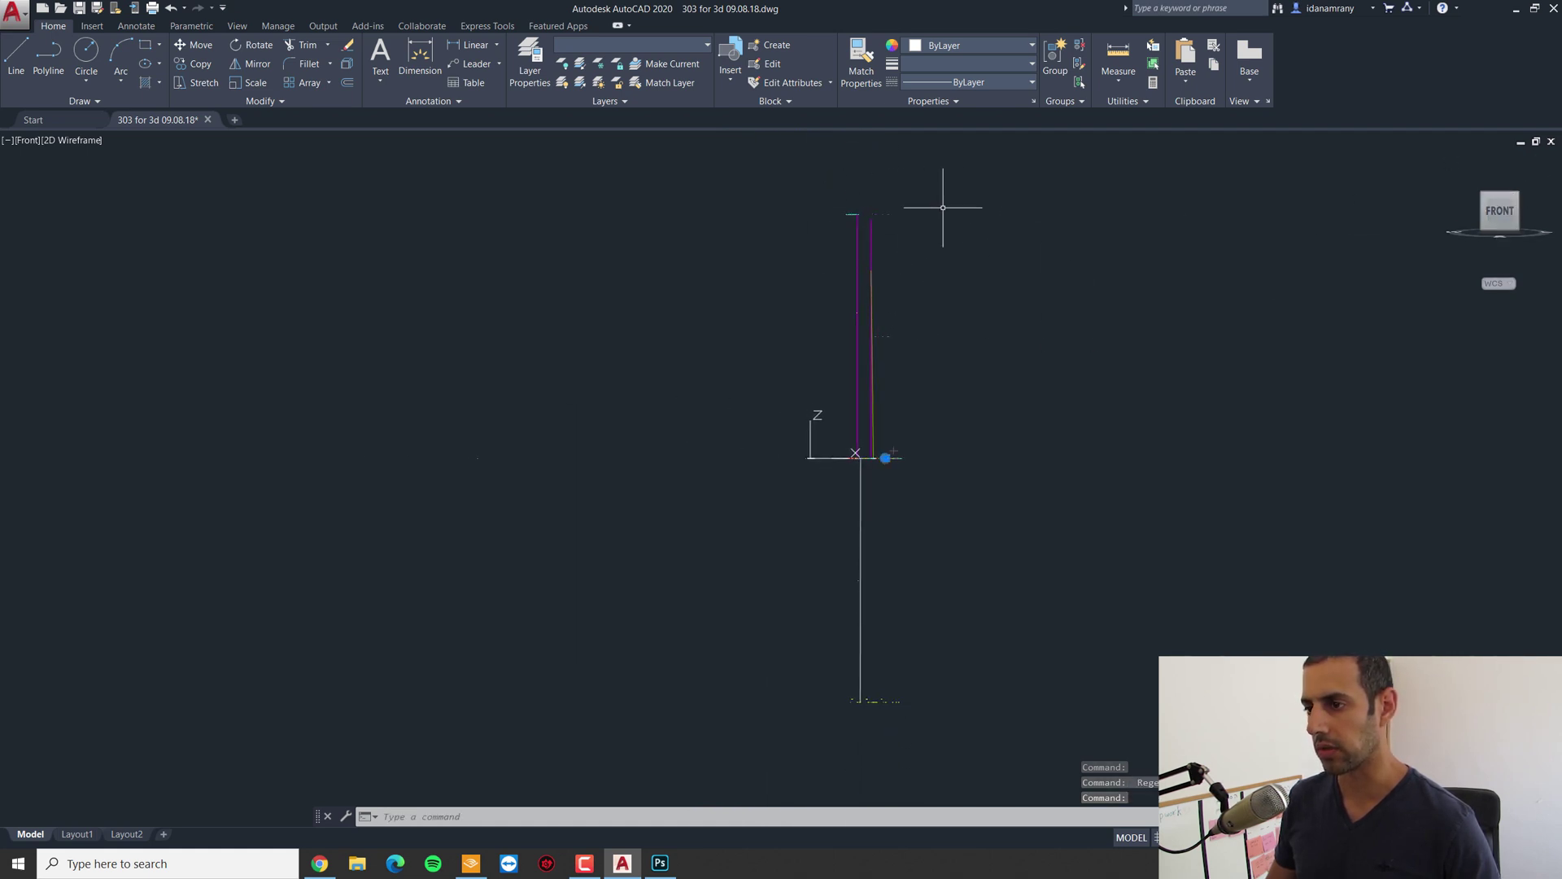
mouse_move(966, 163)
left_mouse_down()
mouse_move(743, 269)
mouse_move(851, 236)
left_mouse_up()
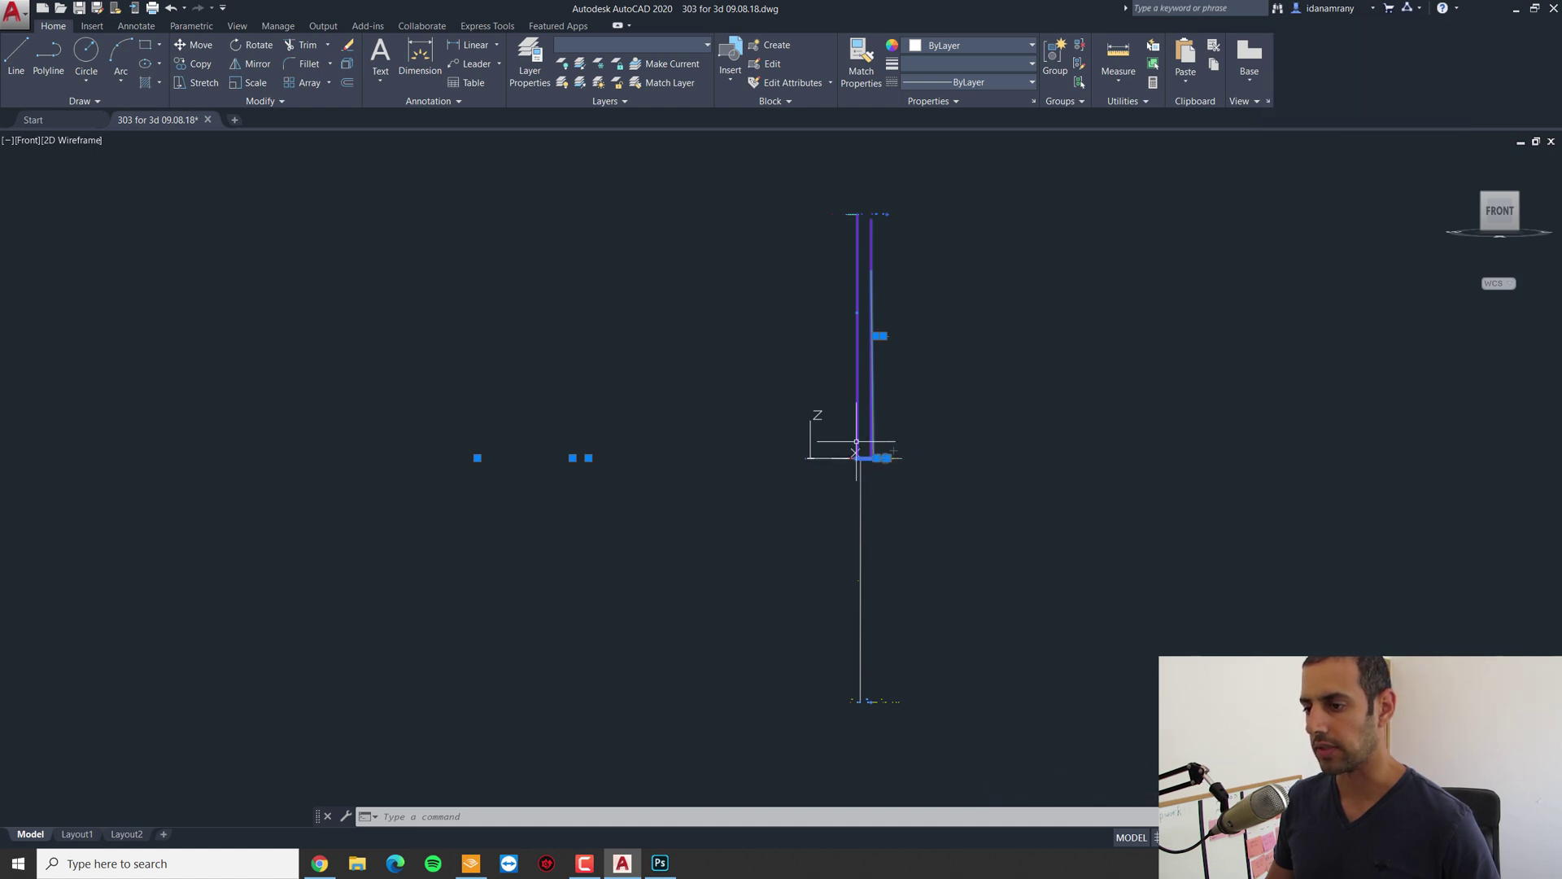
mouse_move(1555, 166)
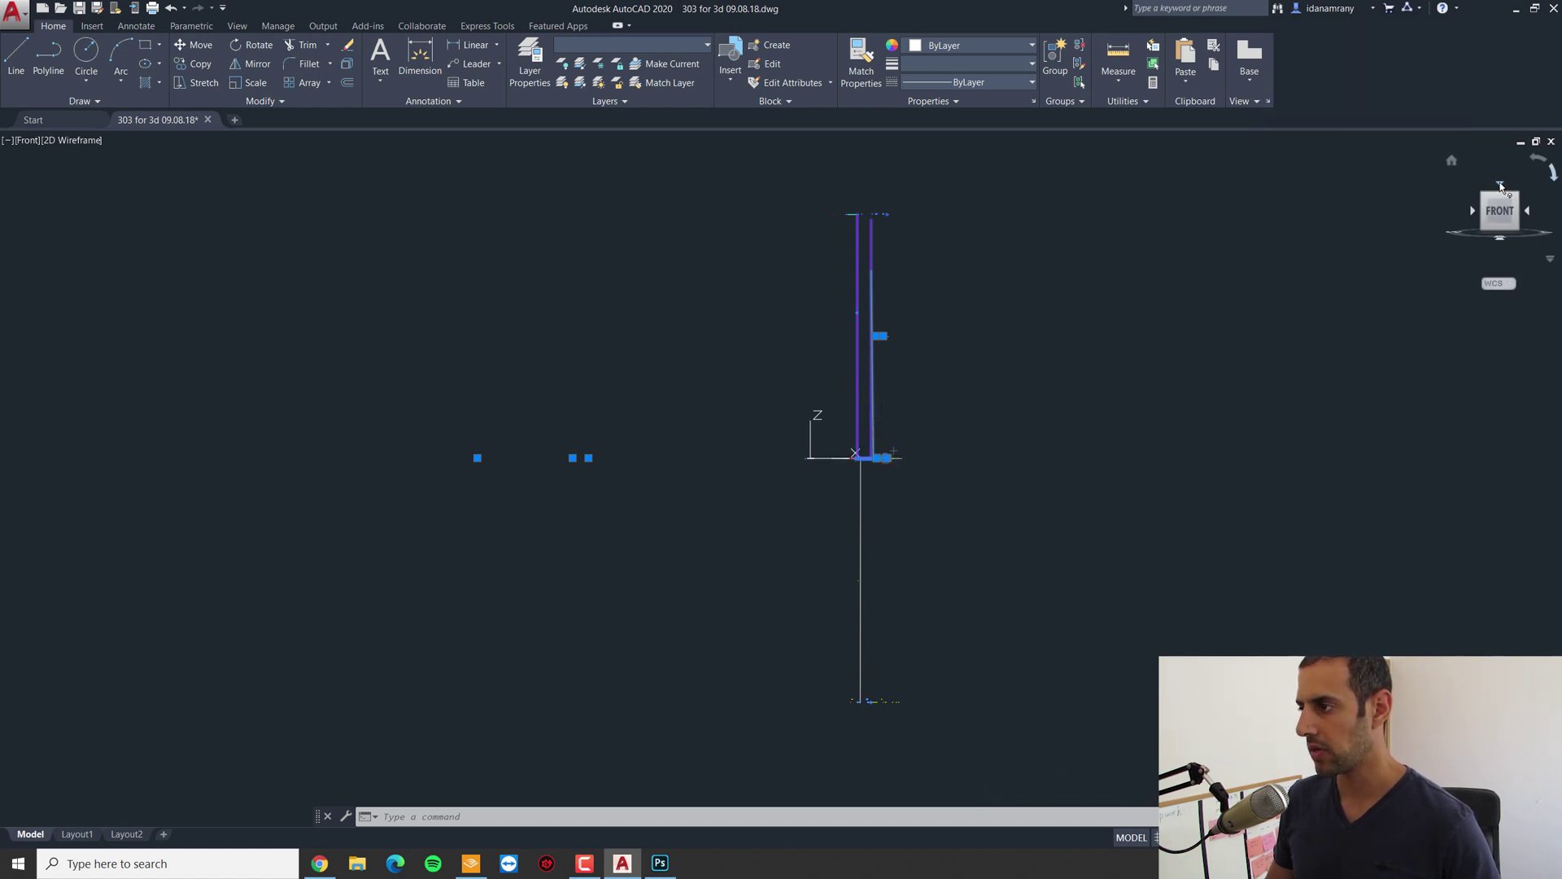
Step: Return to the top view and frame the ground floor plan with the parking spaces and gardens
left_click(1502, 183)
middle_click(1020, 466)
middle_click(1020, 467)
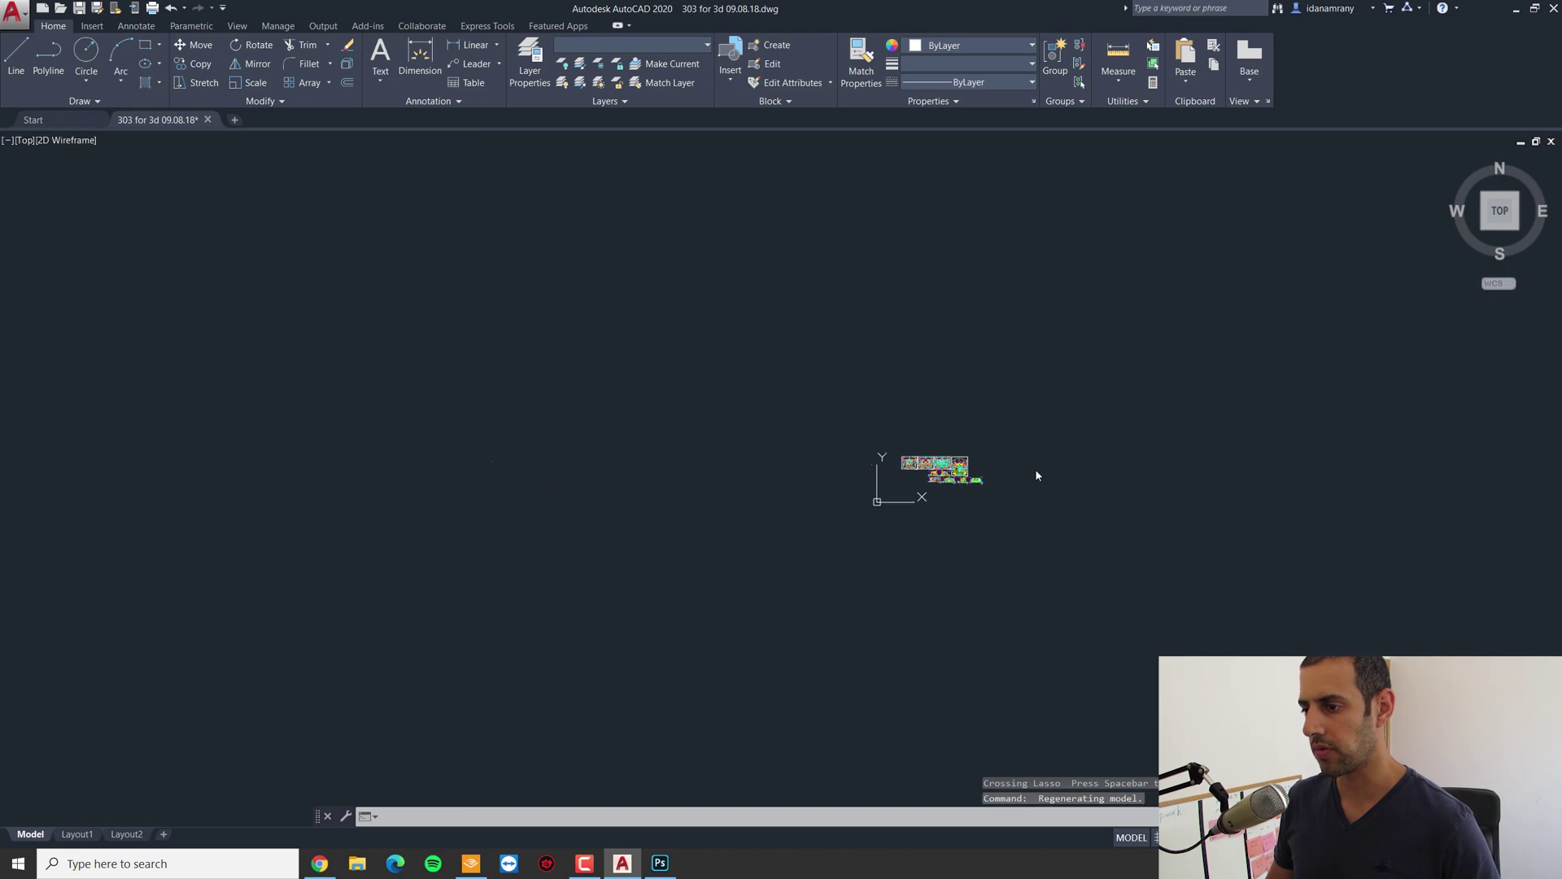
scroll(1013, 461, "up", 8)
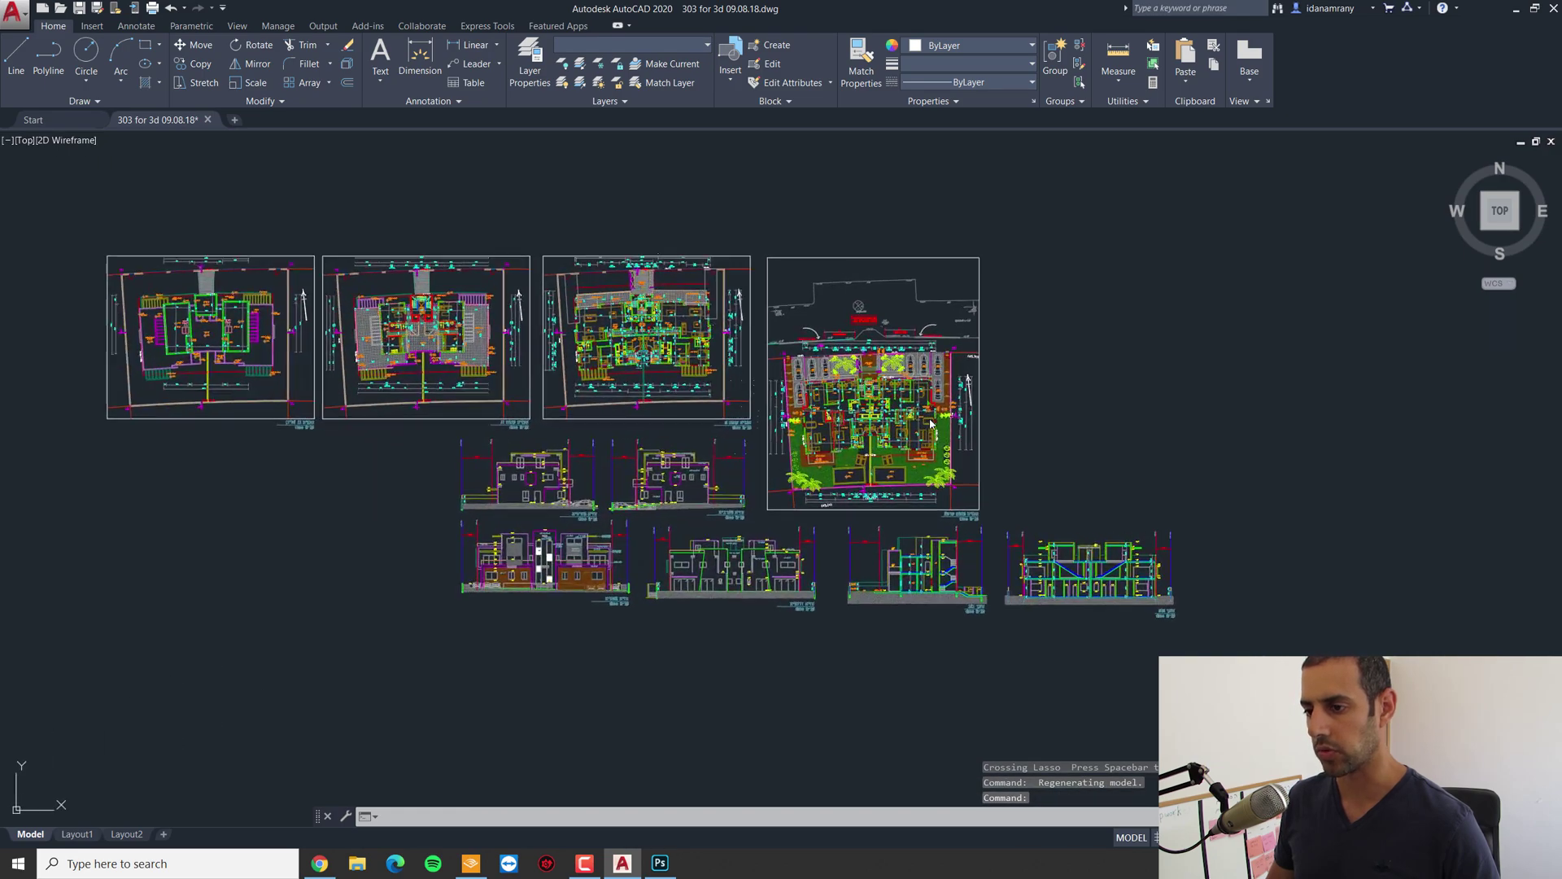
scroll(941, 387, "up", 3)
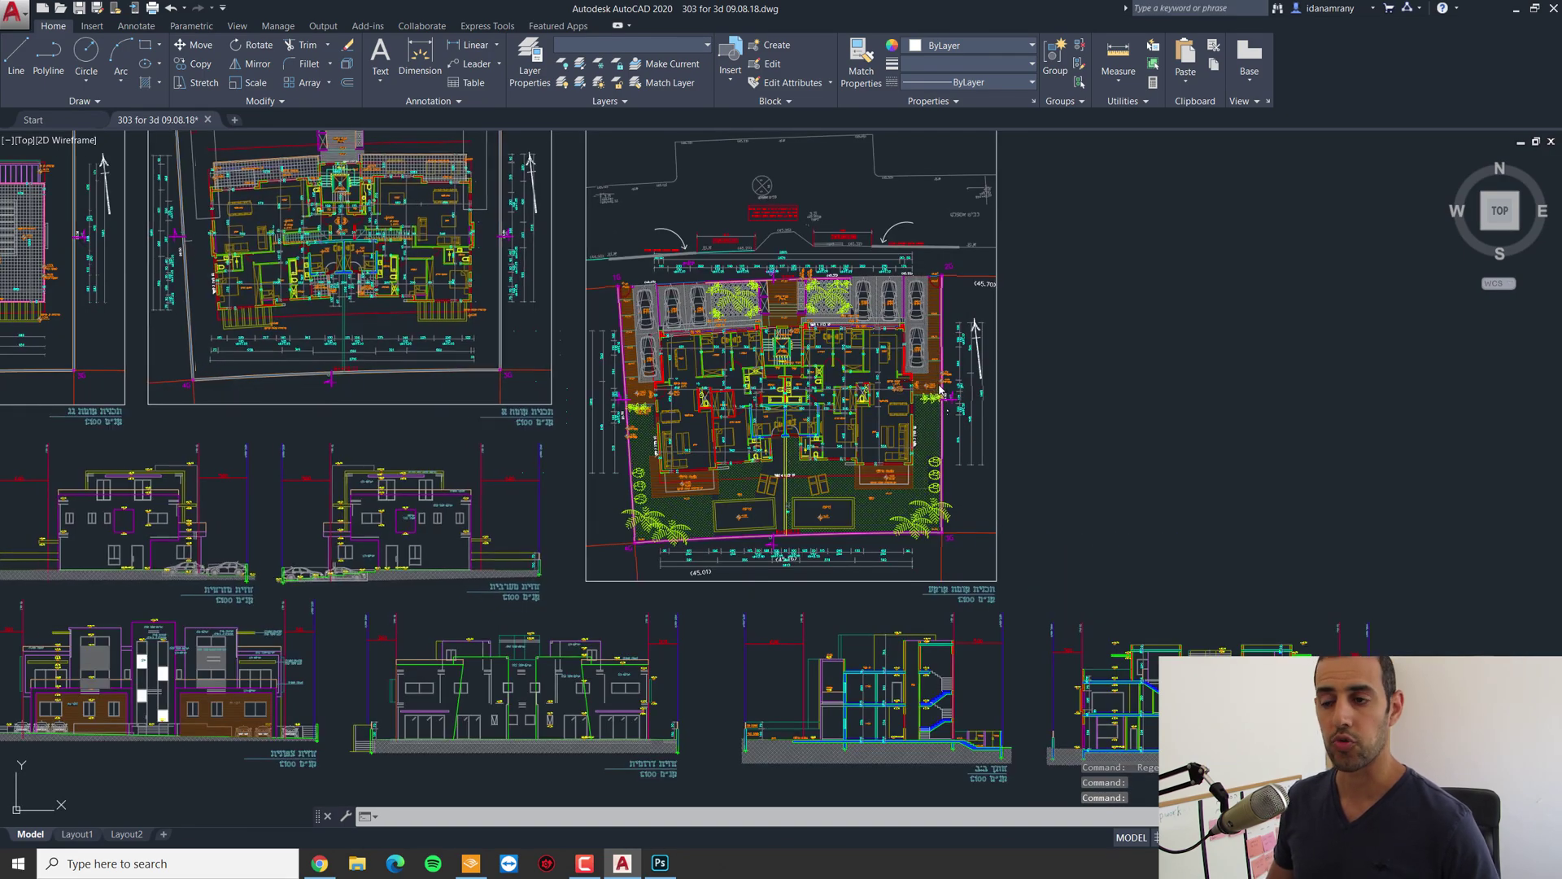
scroll(939, 386, "up", 2)
scroll(826, 465, "up", 2)
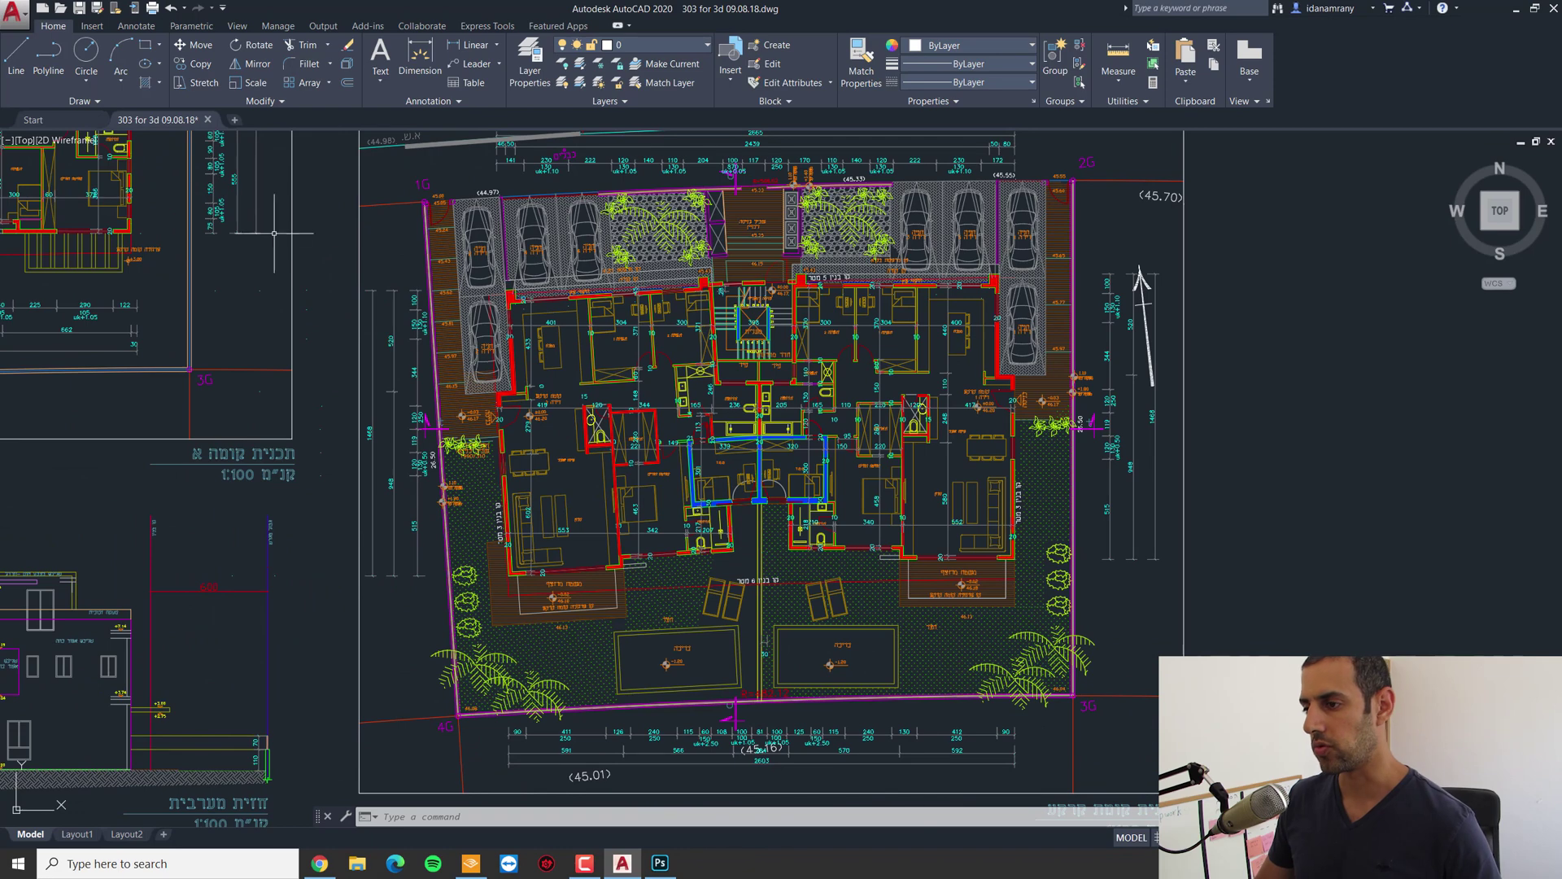
left_click(49, 61)
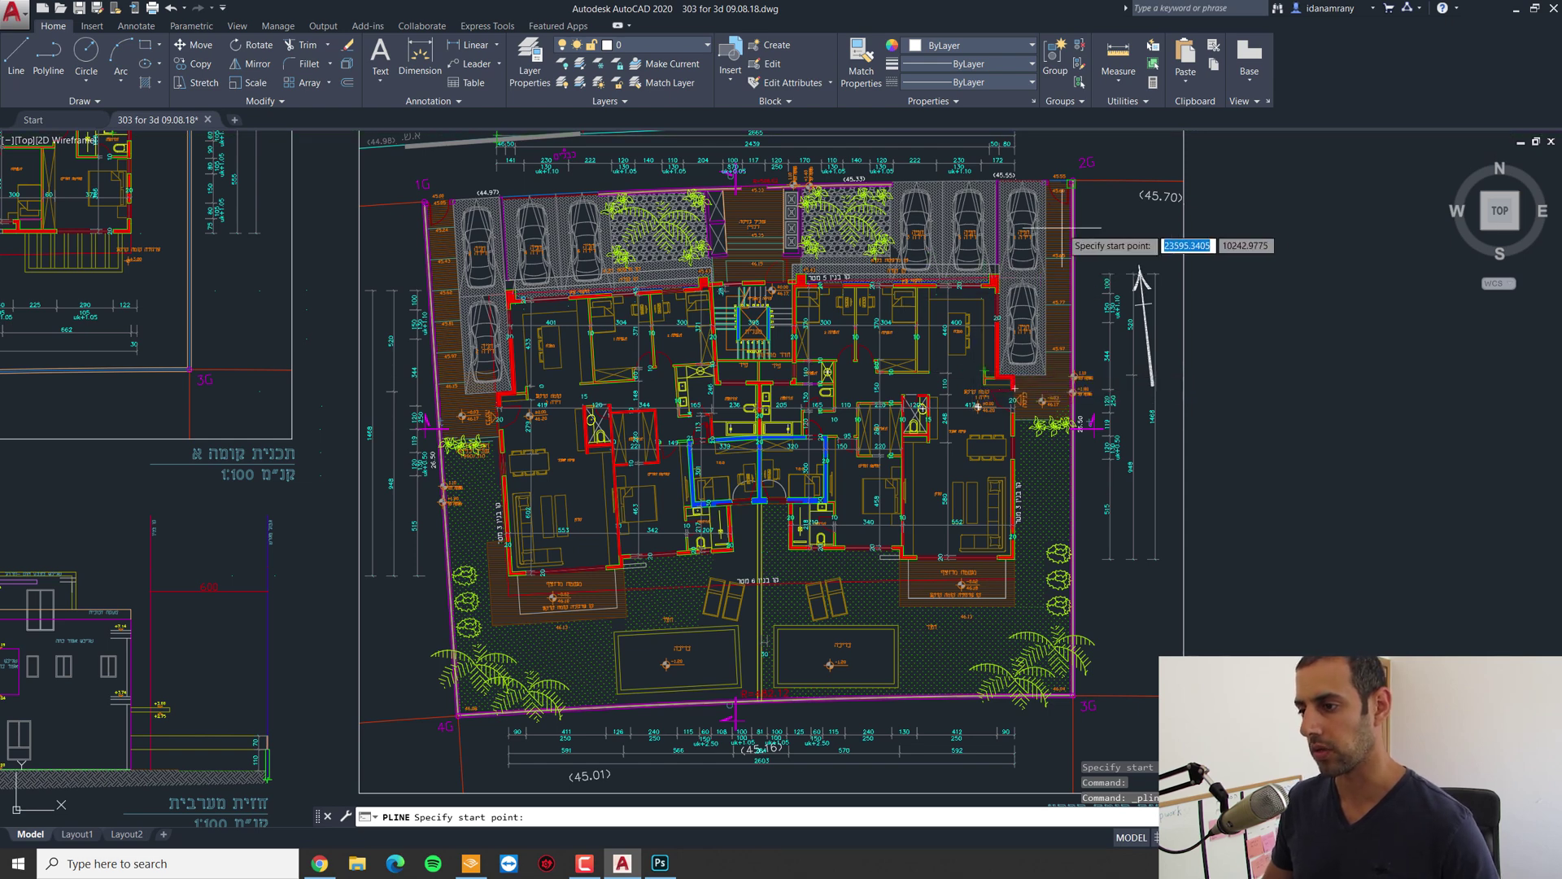
key("Escape")
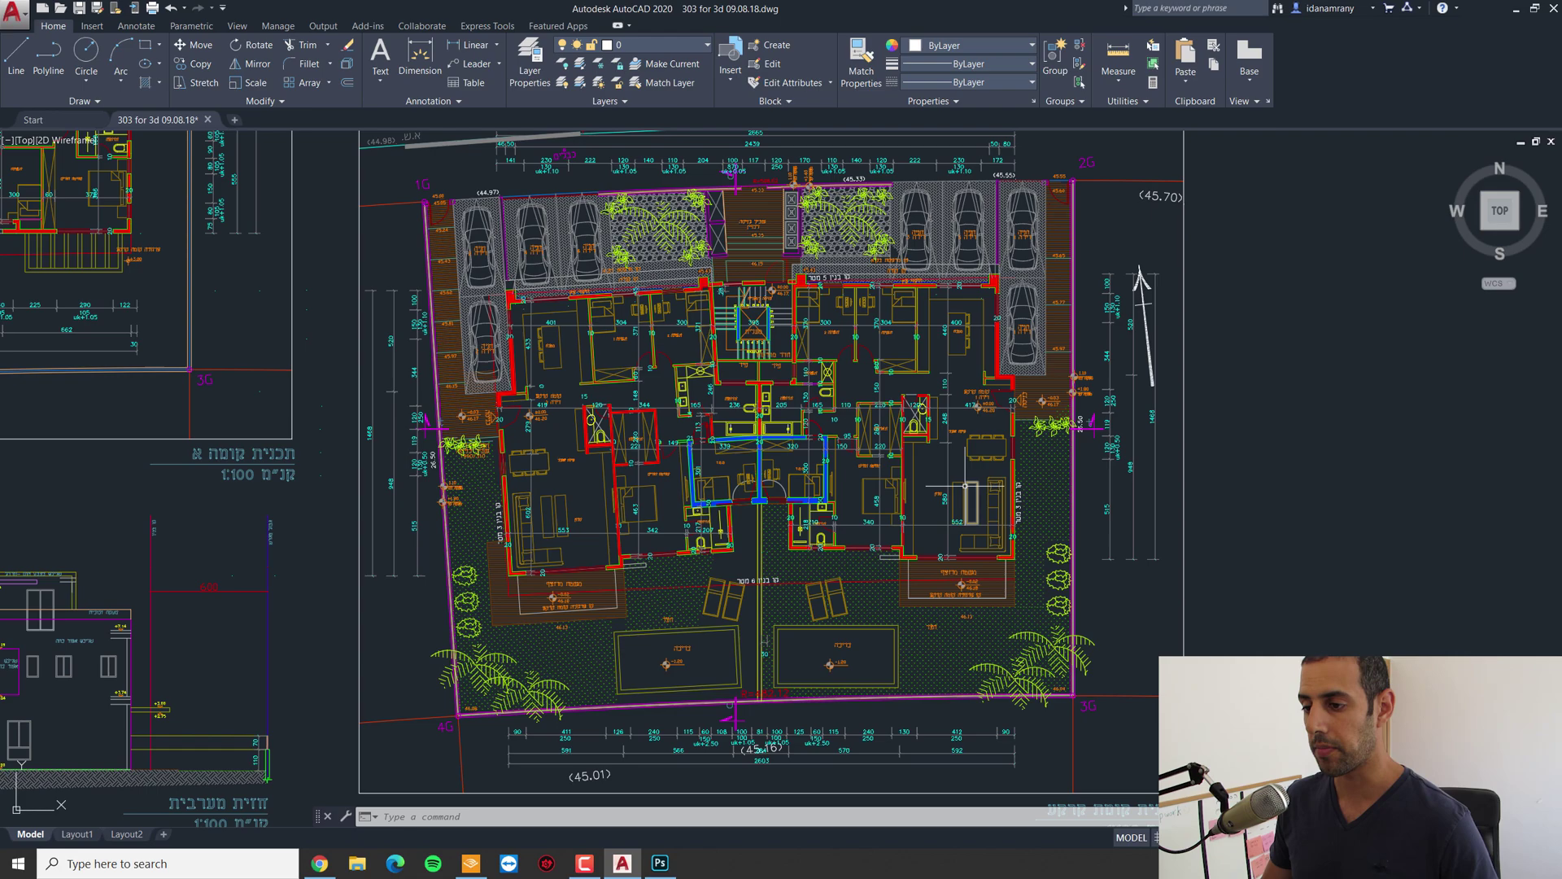
mouse_move(965, 487)
middle_mouse_down()
mouse_move(931, 455)
mouse_move(914, 537)
mouse_move(905, 496)
middle_mouse_up()
scroll(913, 519, "up", 1)
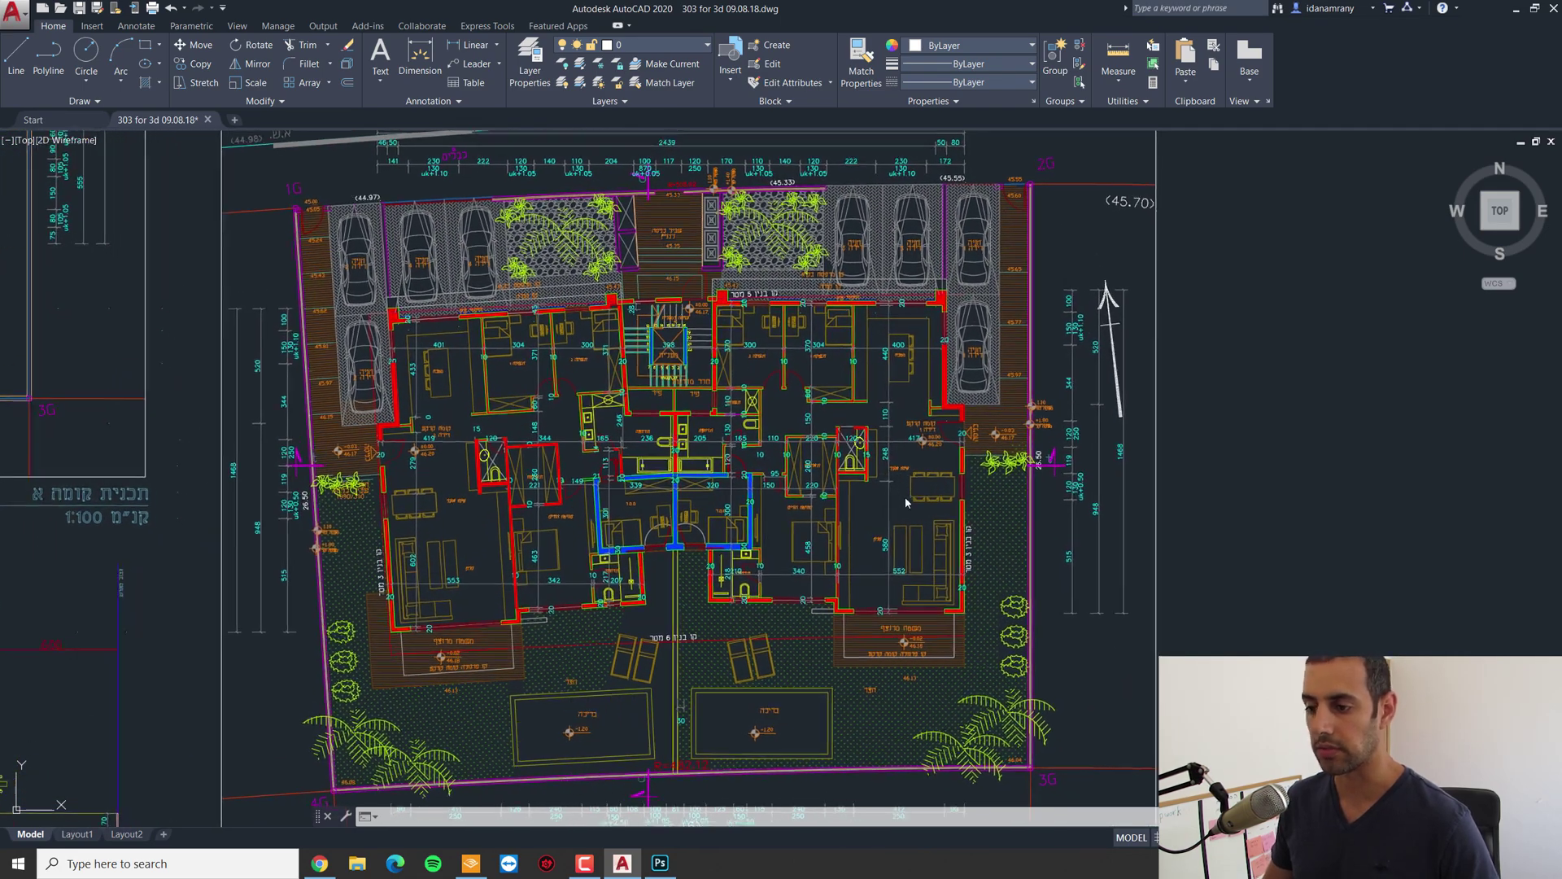
scroll(895, 485, "up", 1)
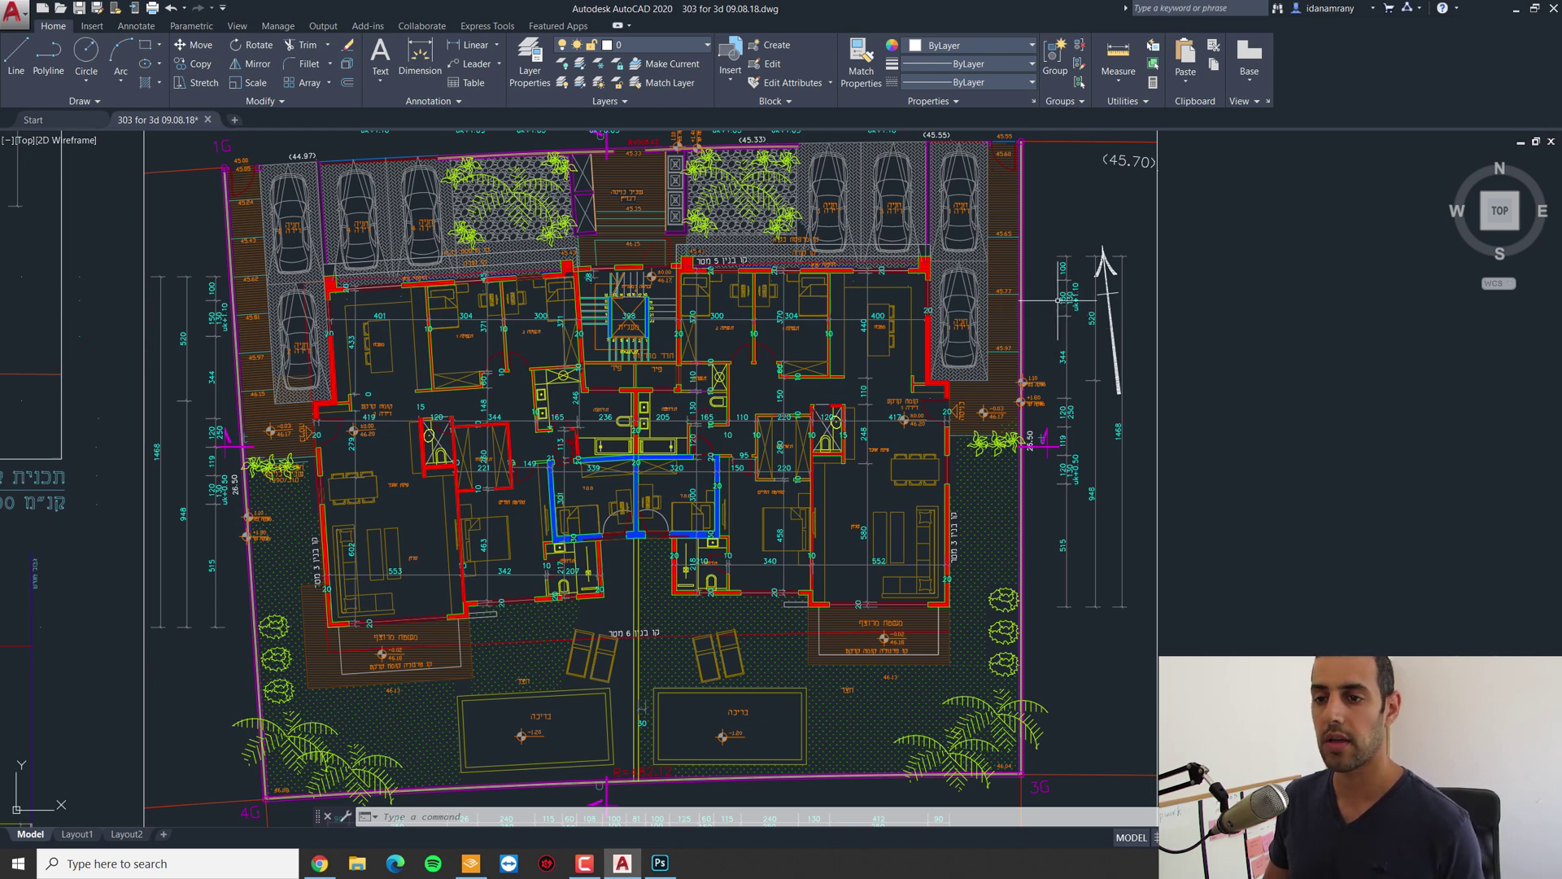
scroll(1101, 261, "down", 1)
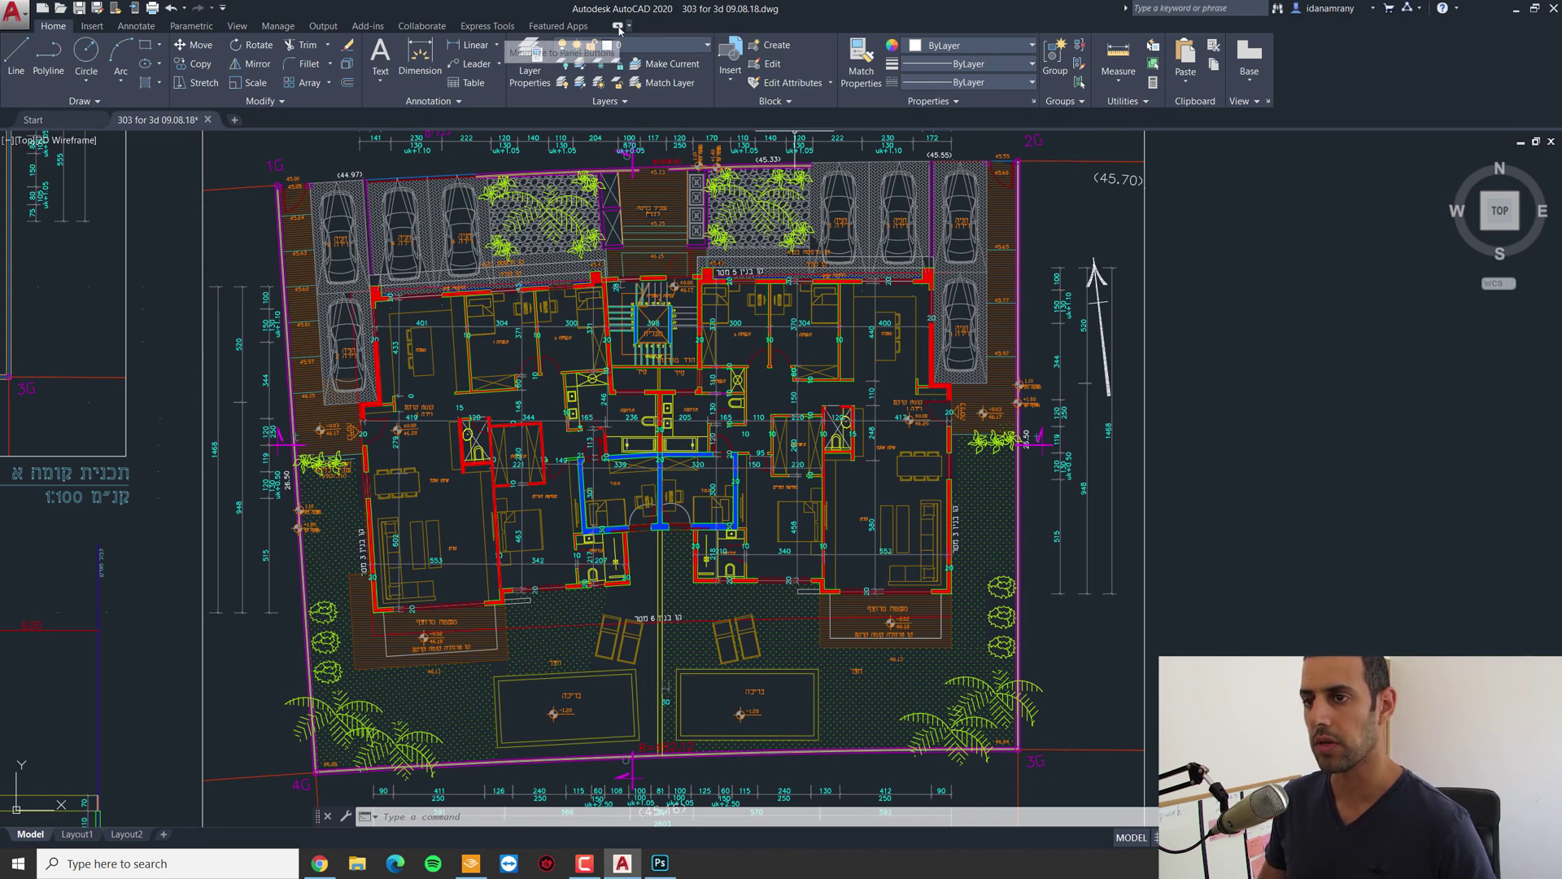
Step: Minimize the ribbon to panel titles and fit the whole ground floor plan into the enlarged drawing area
left_click(617, 27)
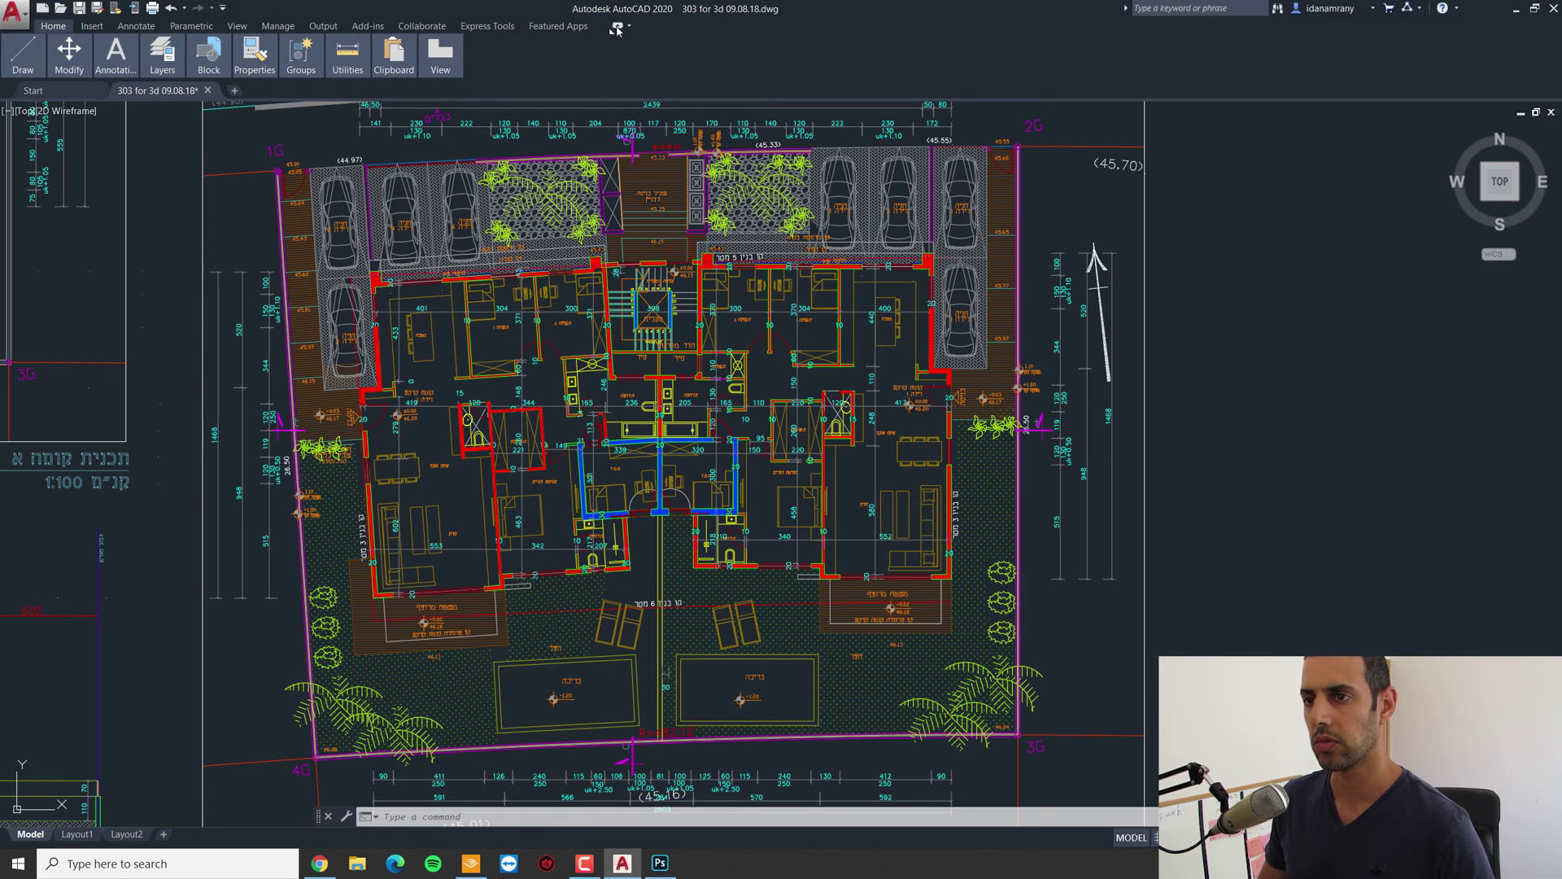
left_click(617, 27)
scroll(1227, 169, "up", 2)
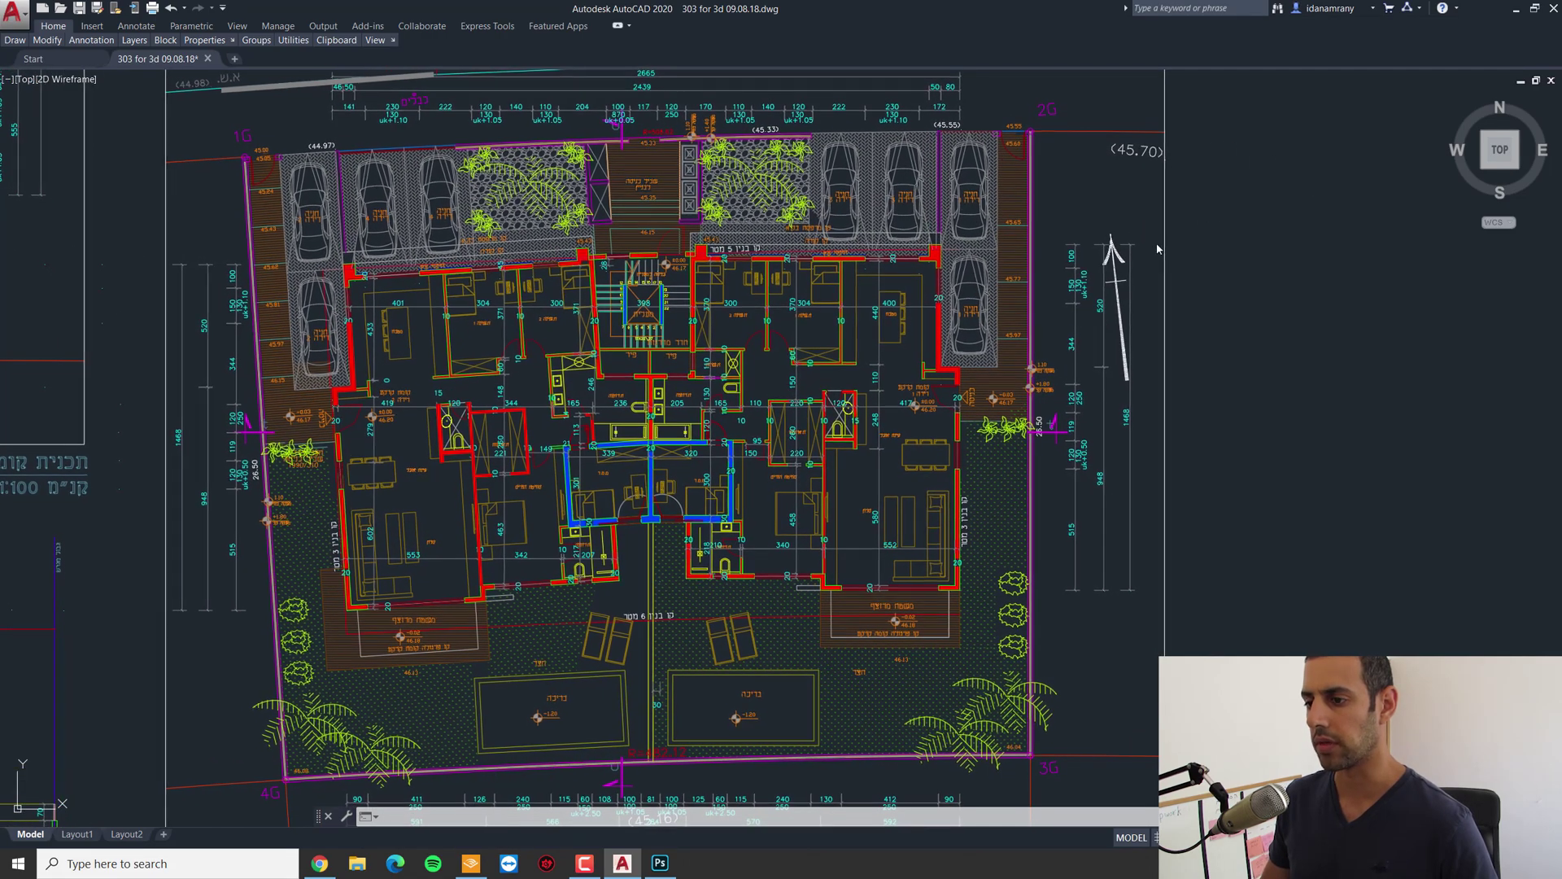
scroll(861, 367, "up", 2)
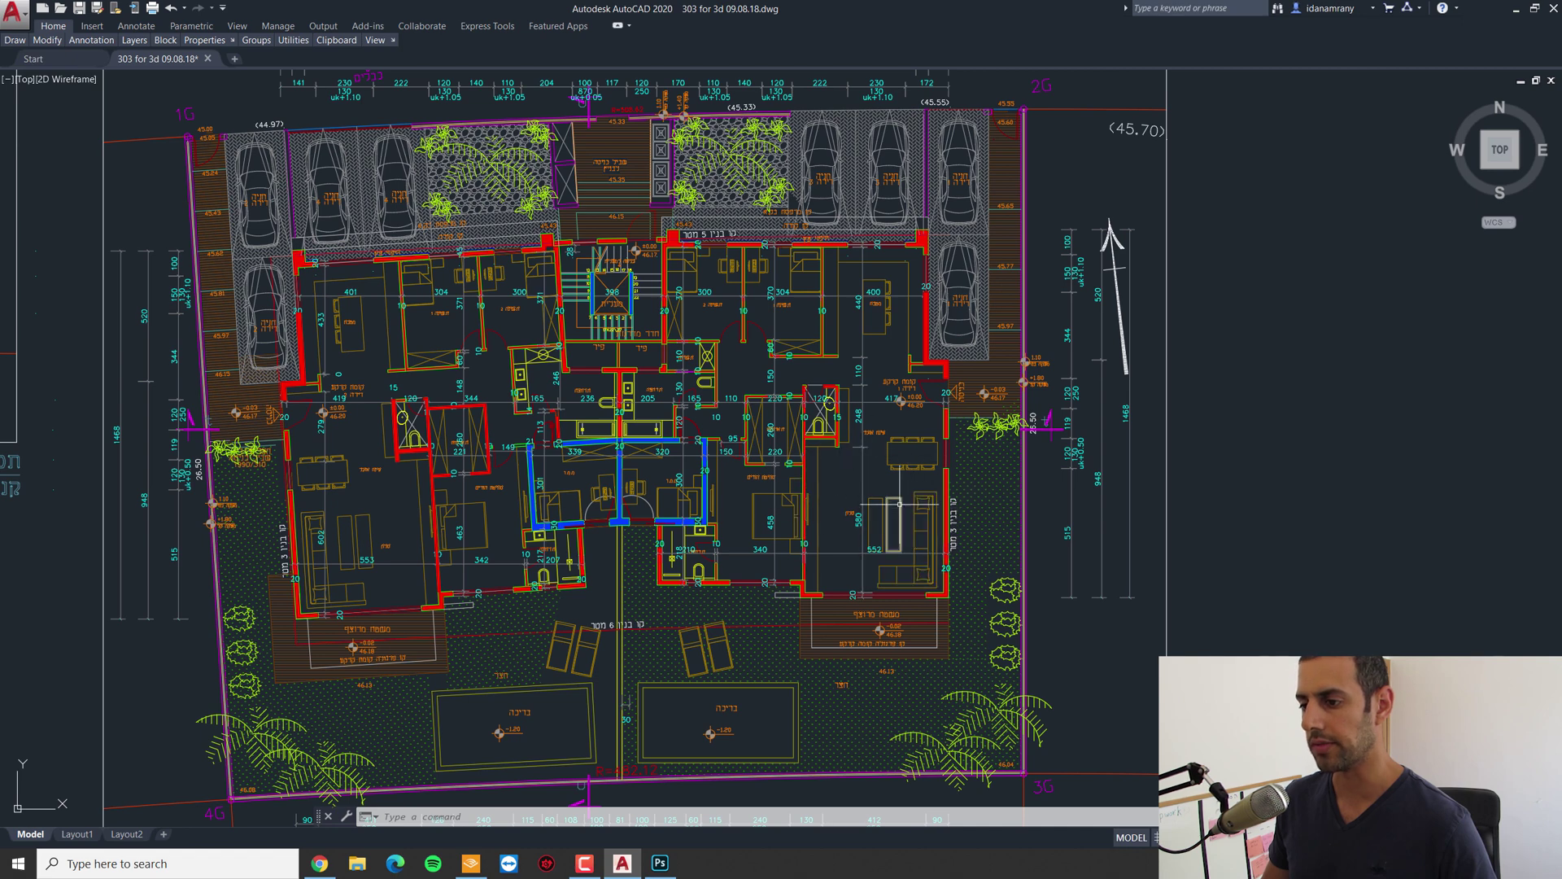
scroll(781, 730, "down", 1)
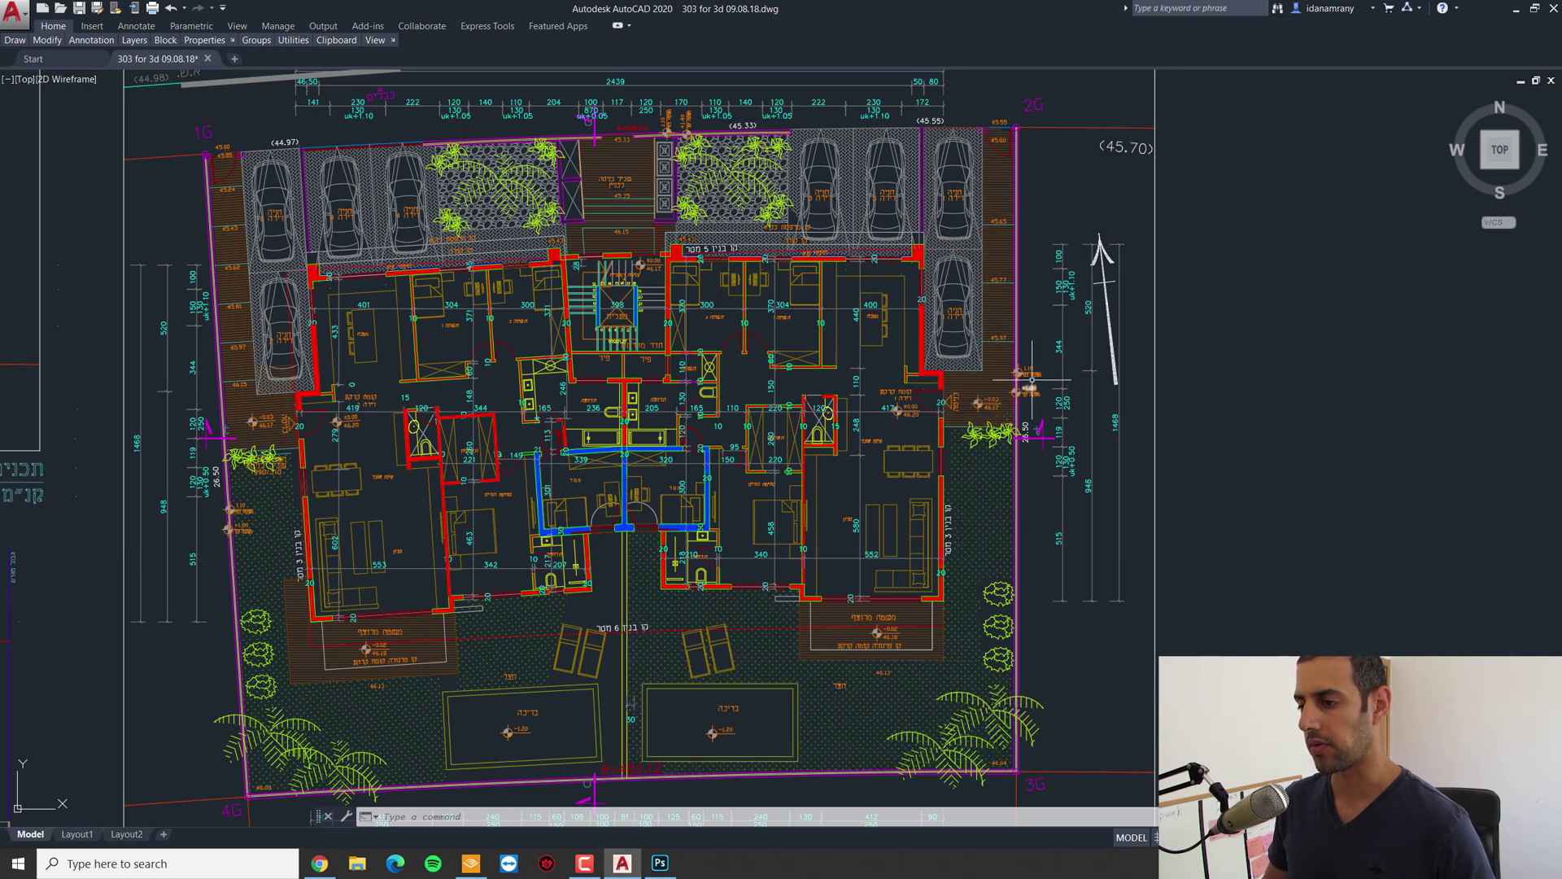
scroll(1237, 340, "down", 1)
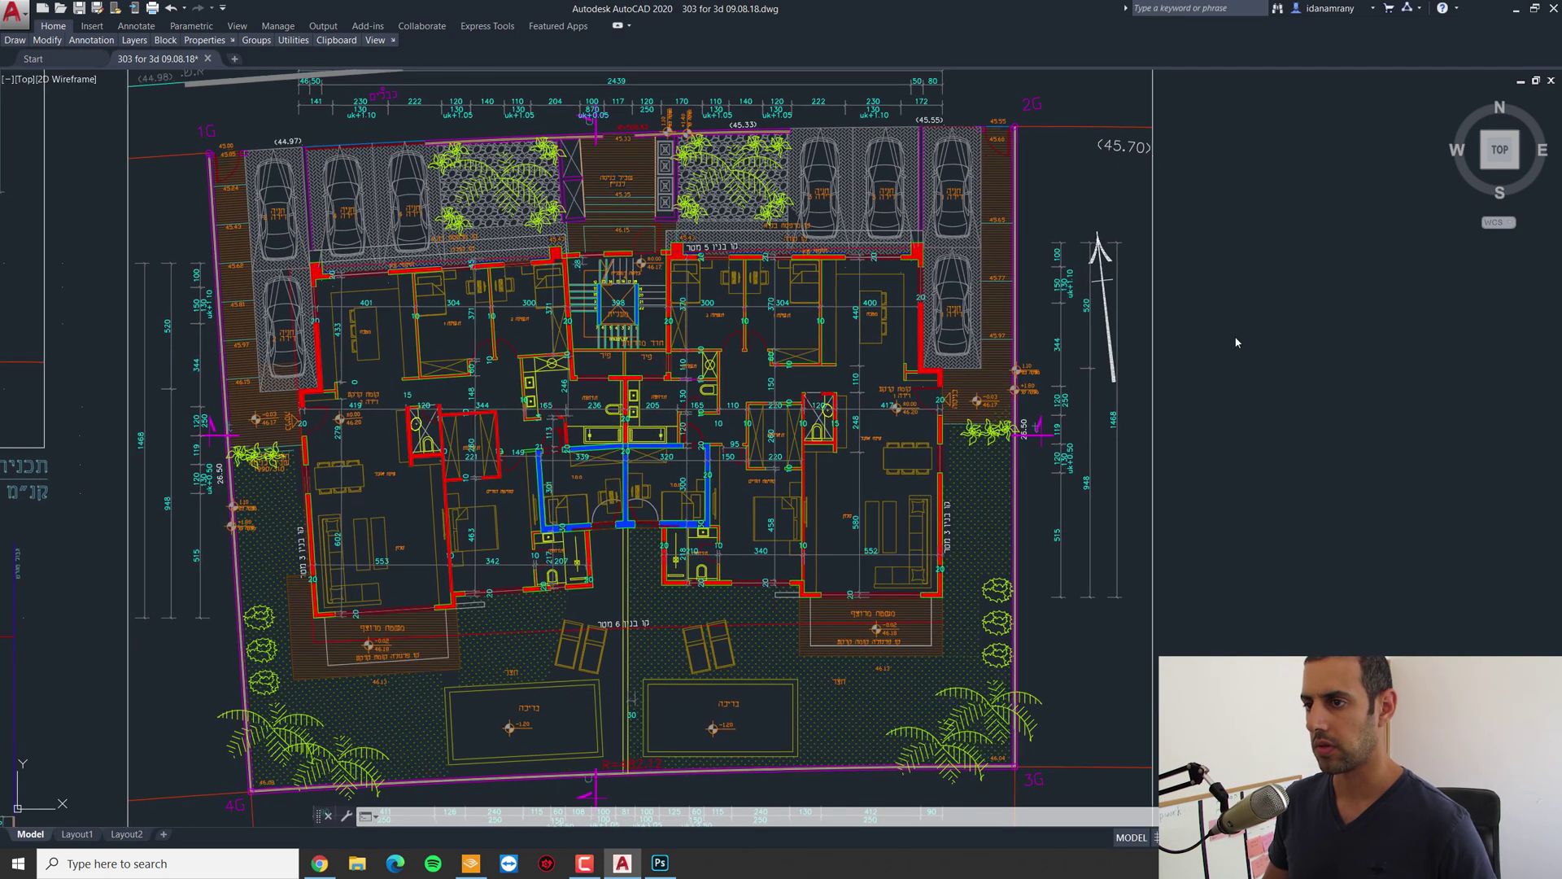
scroll(1238, 338, "up", 1)
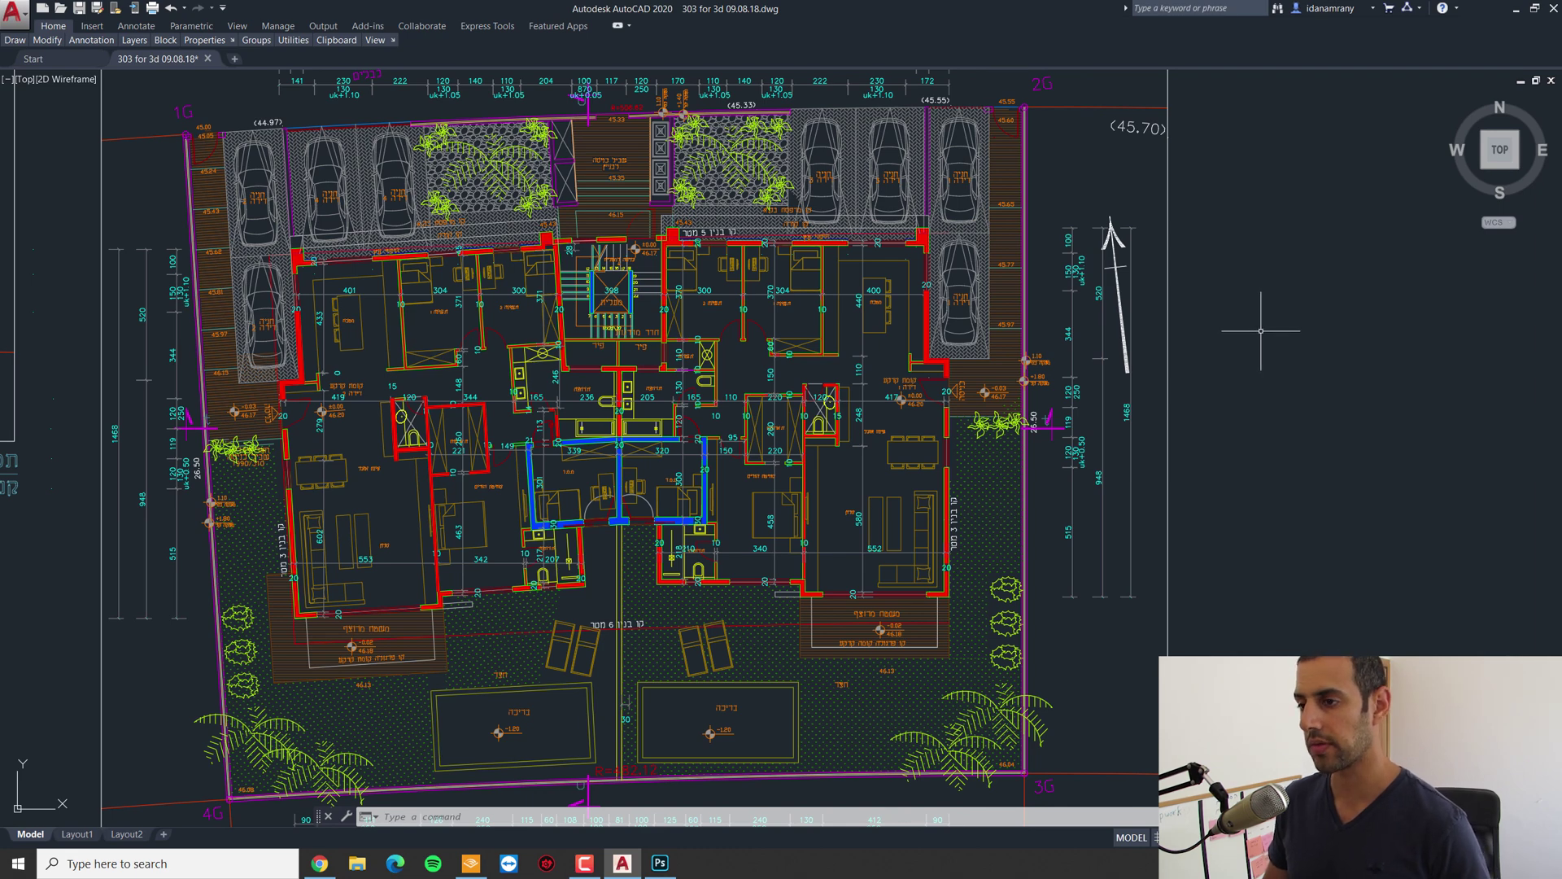
Step: Switch to Photoshop, create a 2560 x 1440 px document from the Clipboard preset and paste the captured plan screenshot into it
left_click(660, 862)
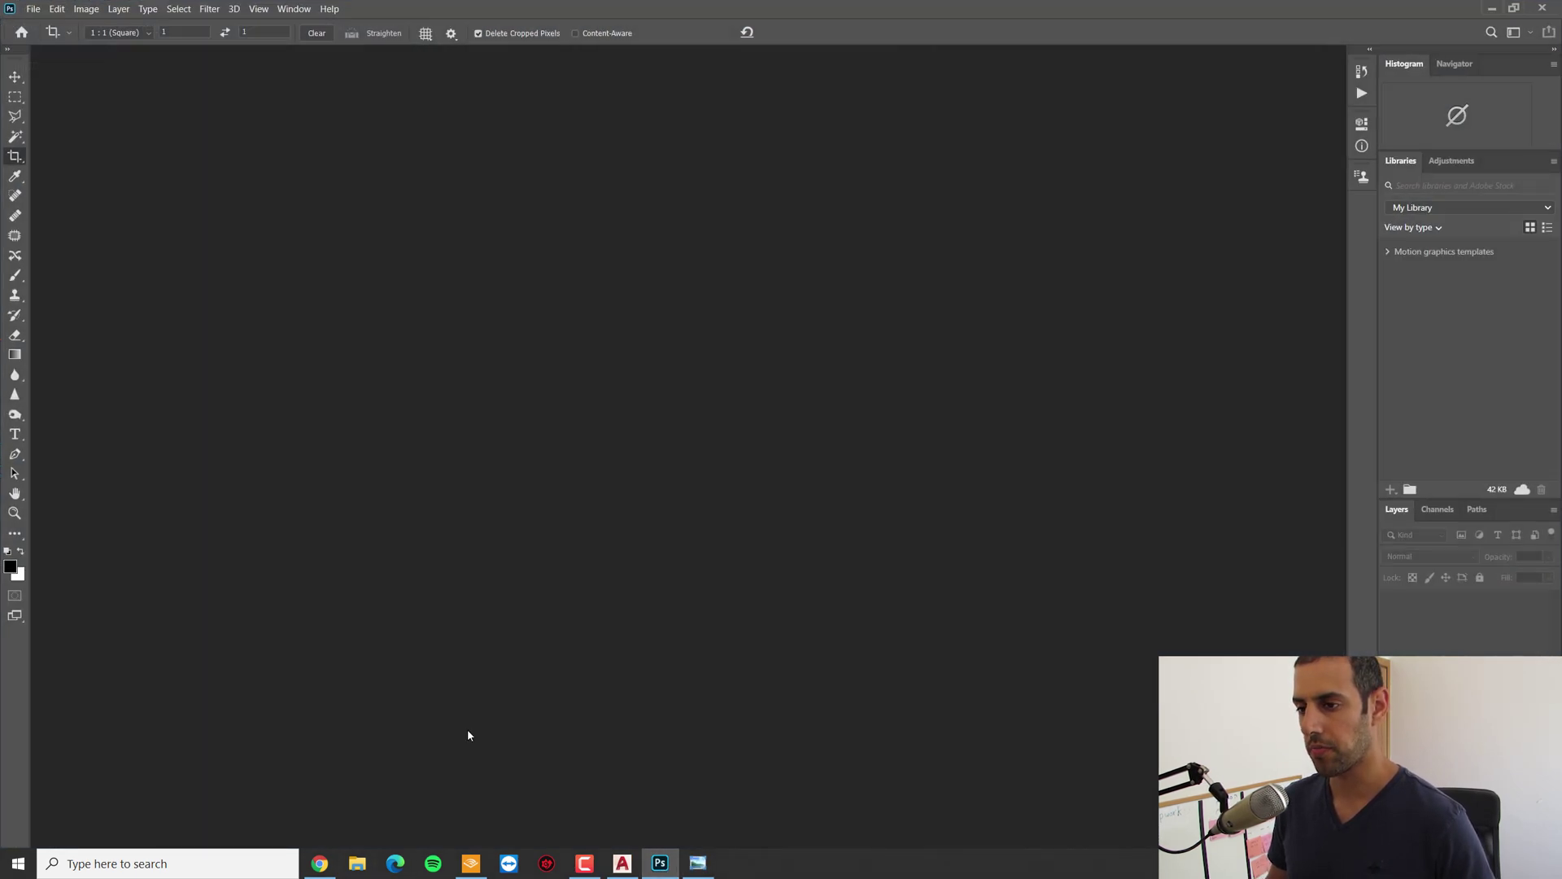
left_click(663, 866)
left_click(43, 23)
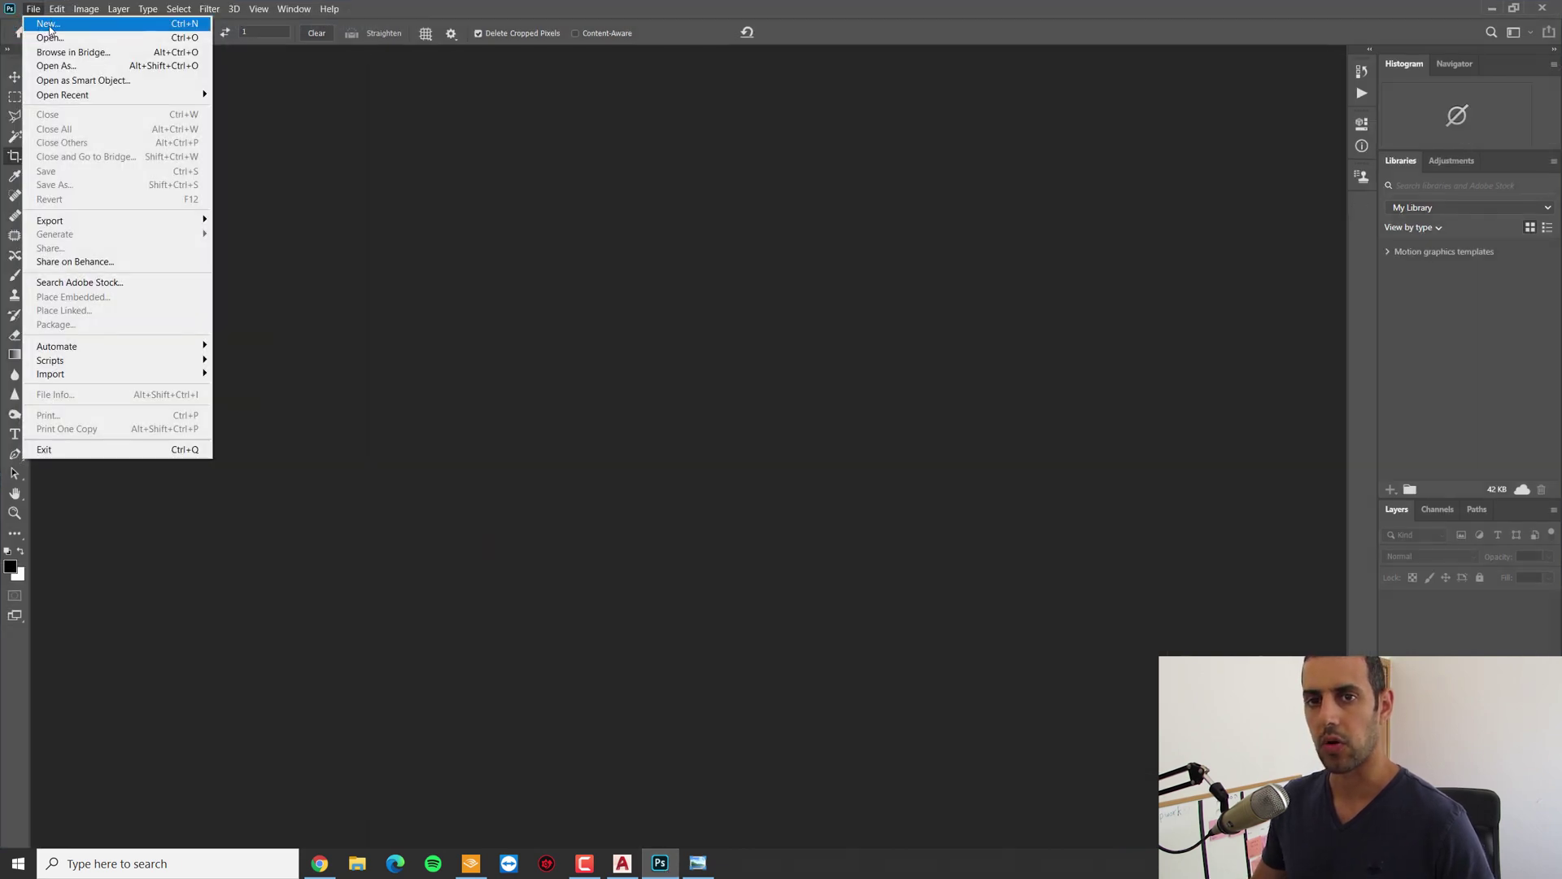
left_click(59, 25)
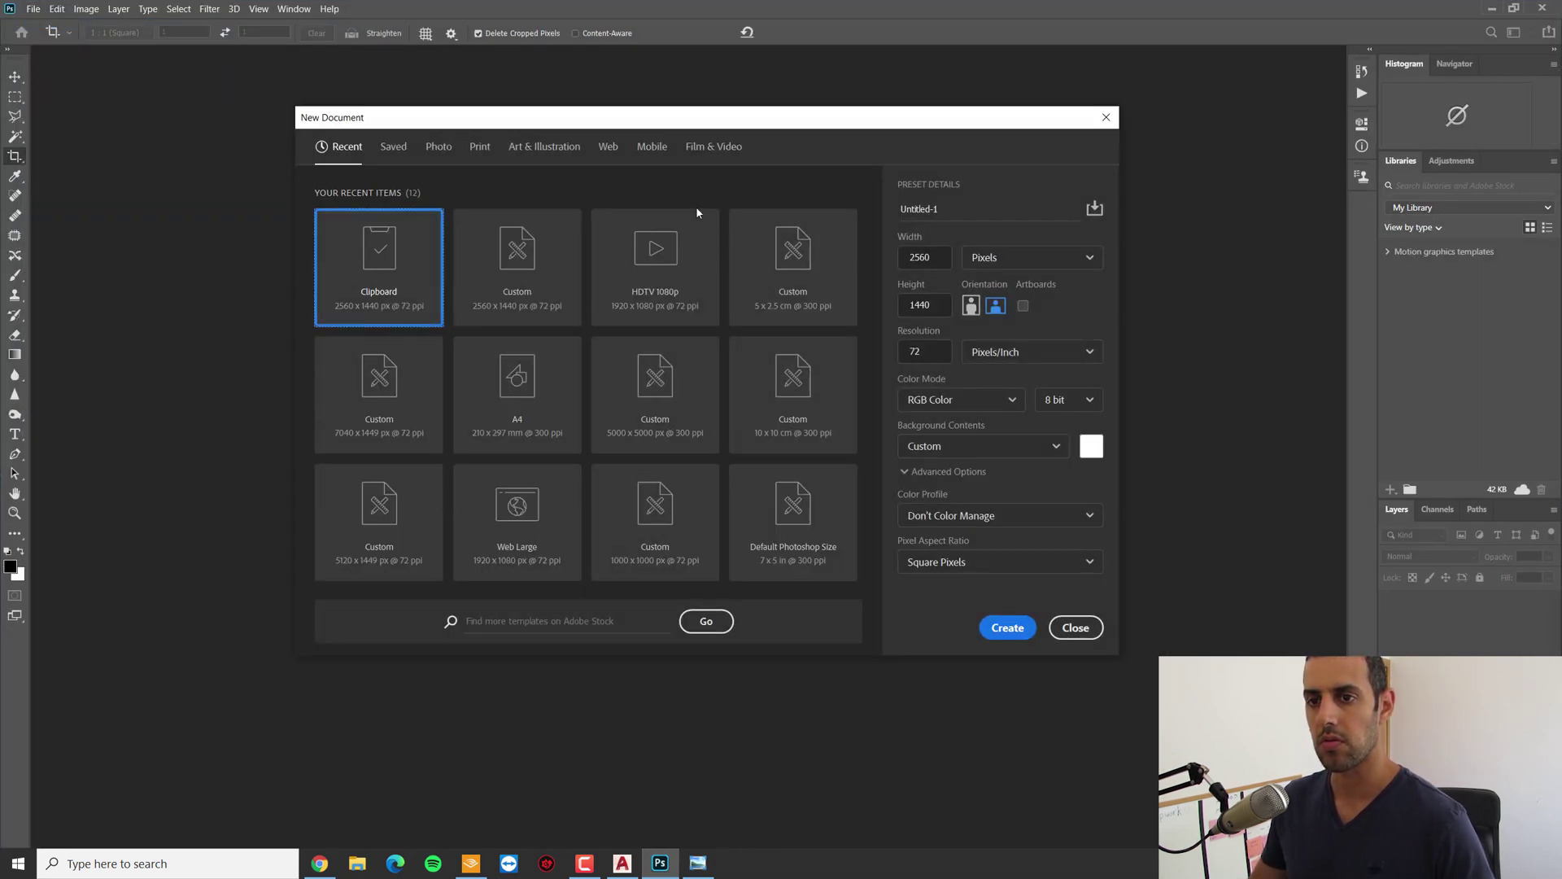
double_click(398, 270)
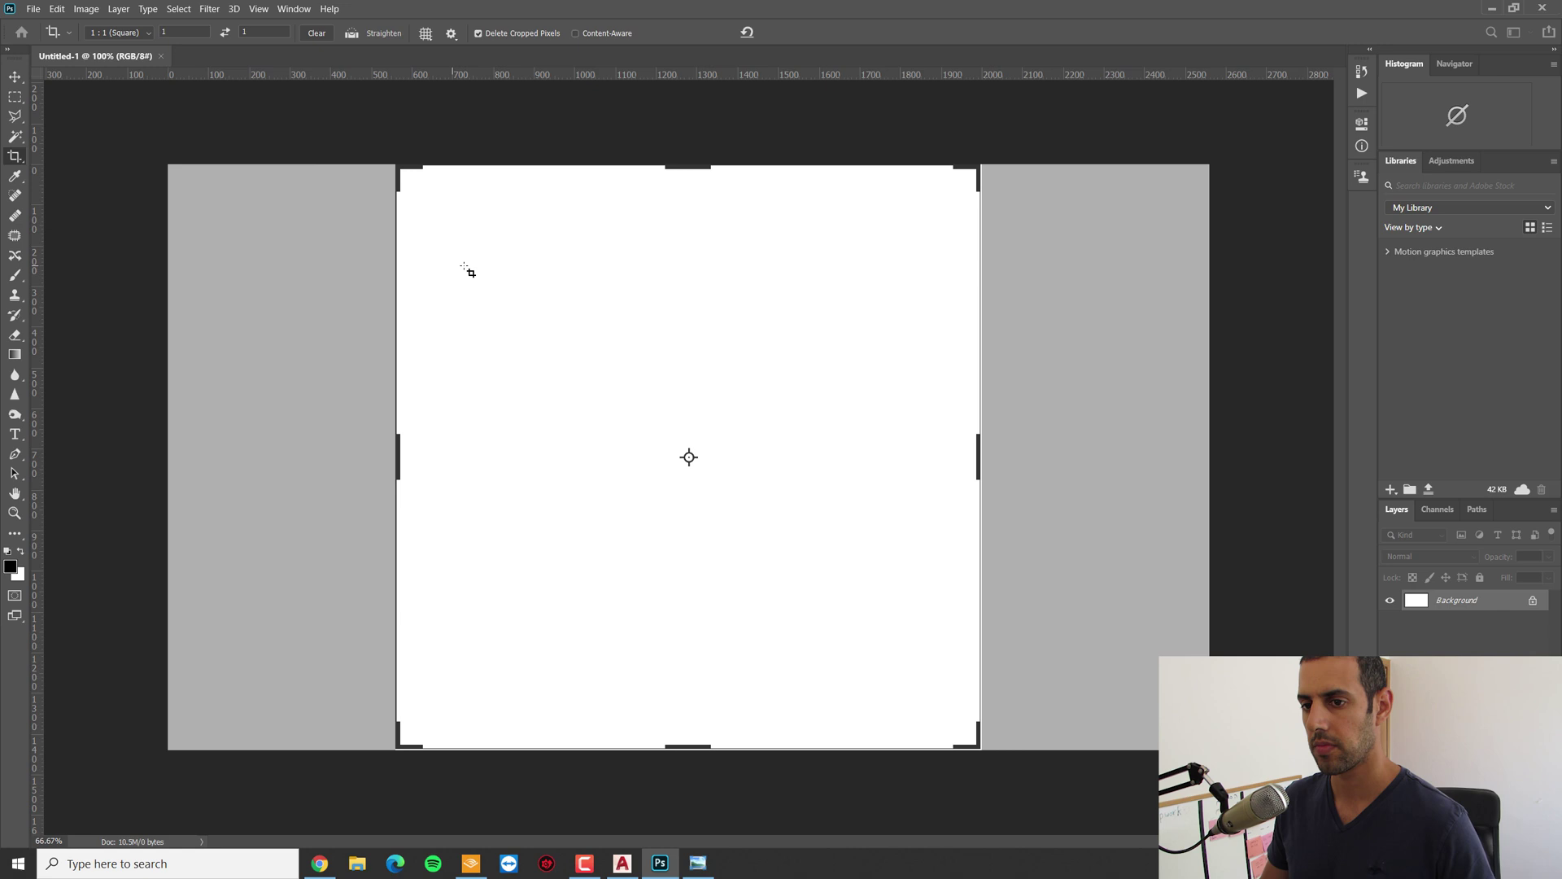
key("Escape")
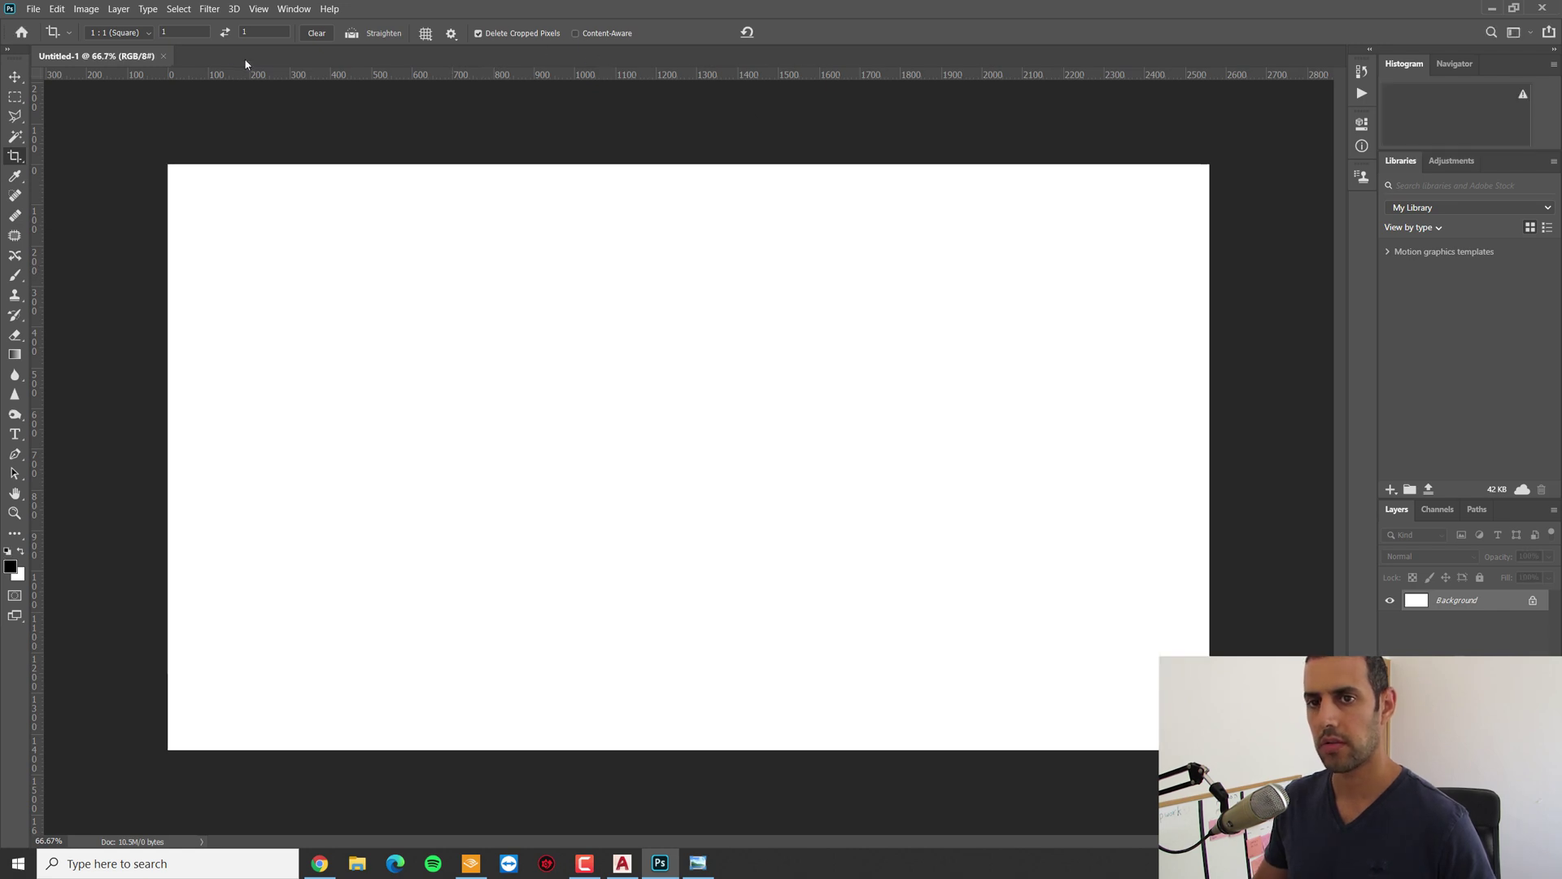
left_click(55, 10)
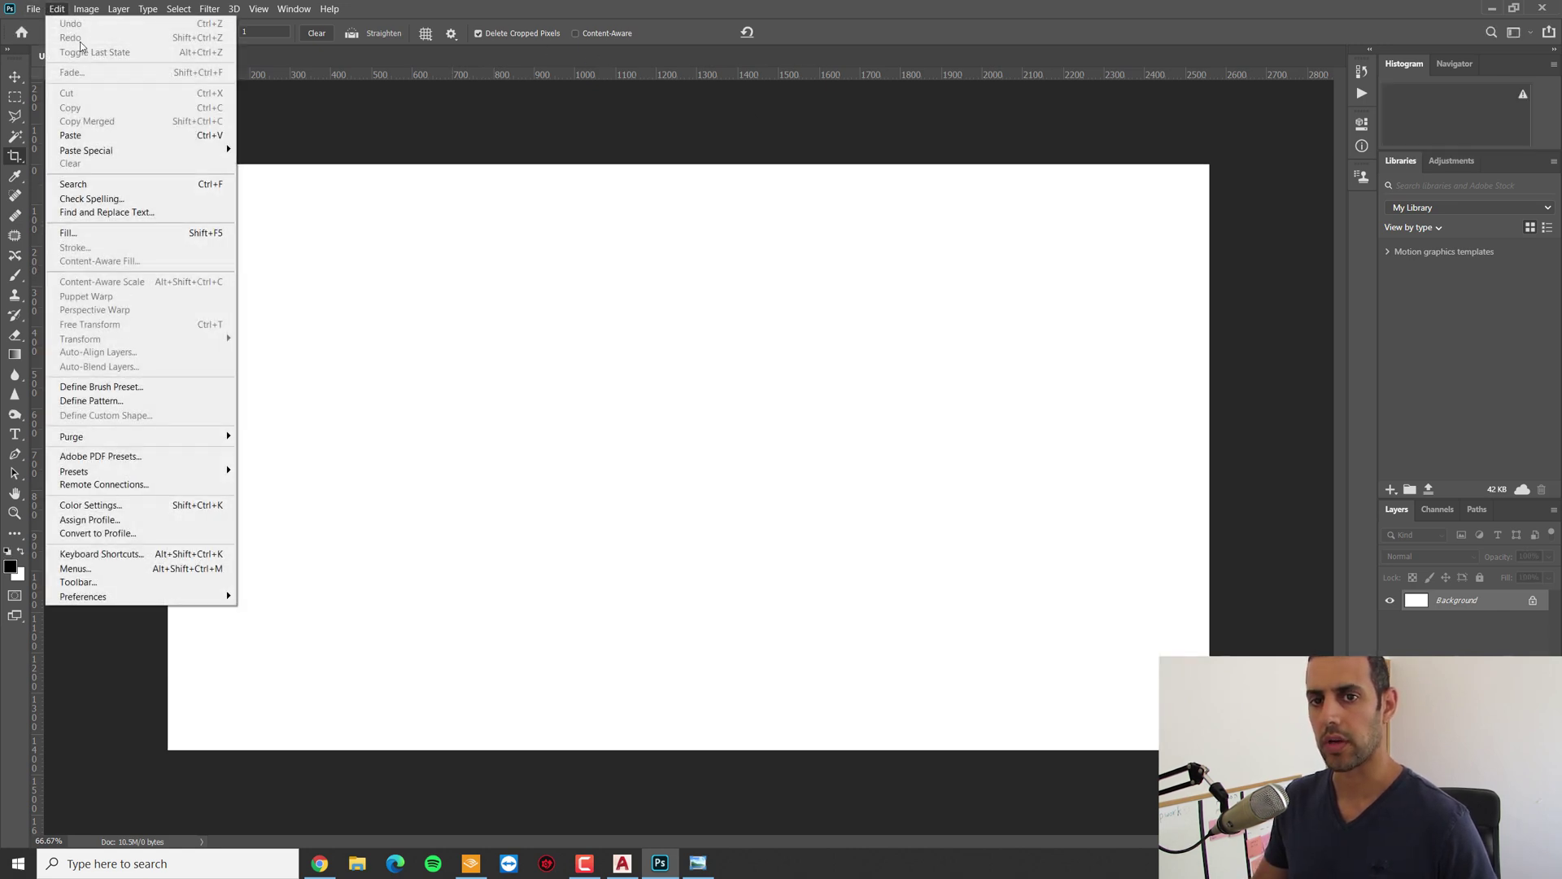
left_click(122, 136)
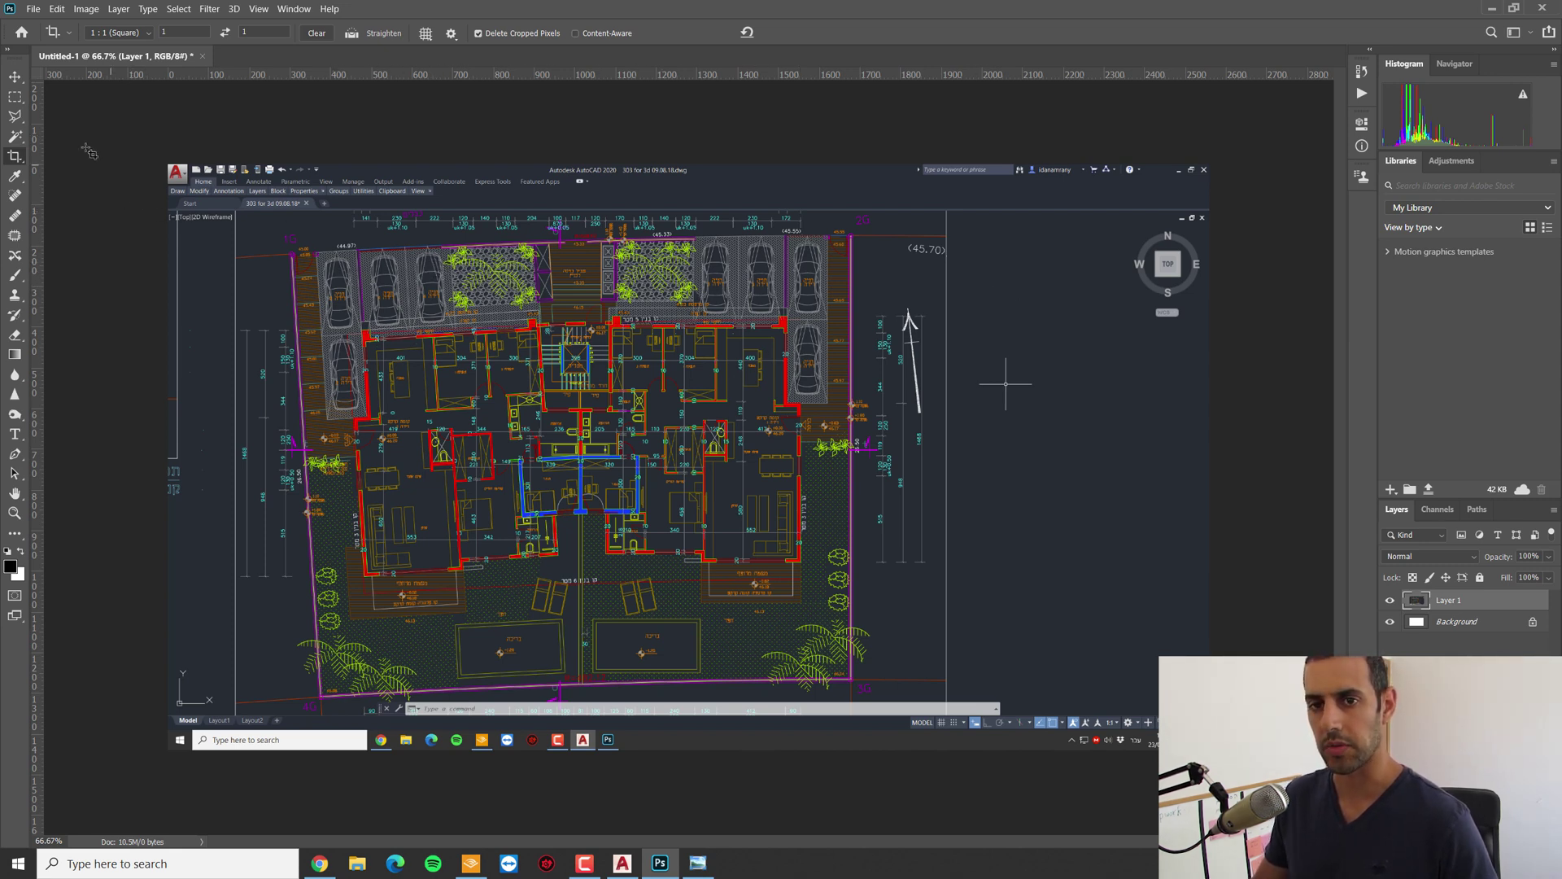
Step: Crop the pasted plan screenshot to a 1:1 square, from the dimension row above the plan to just below its lower boundary
left_click(17, 157)
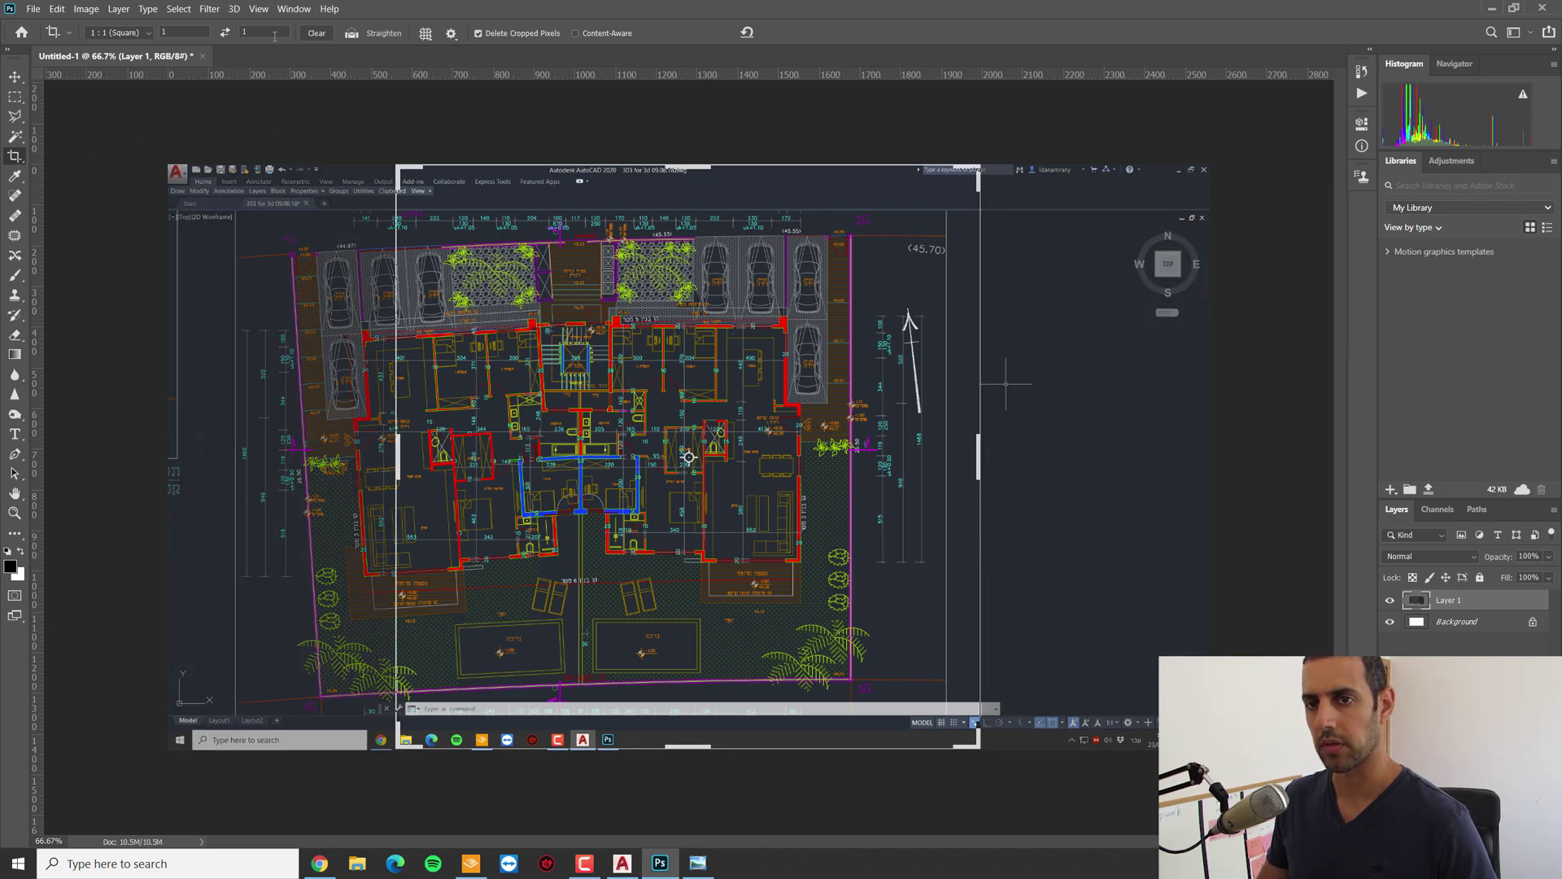
left_click(148, 34)
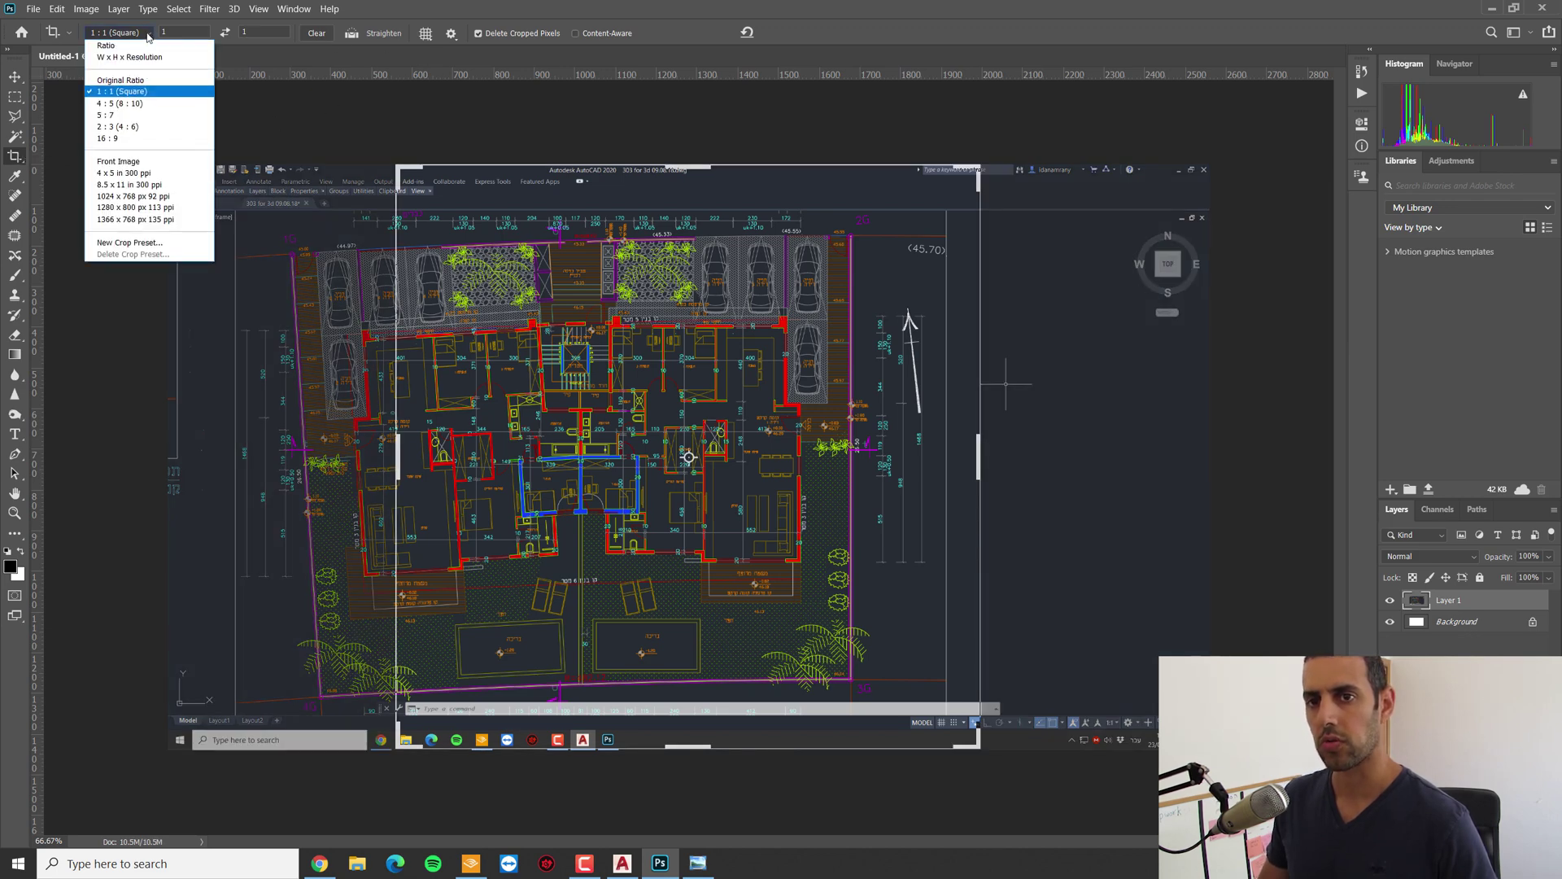
left_click(146, 92)
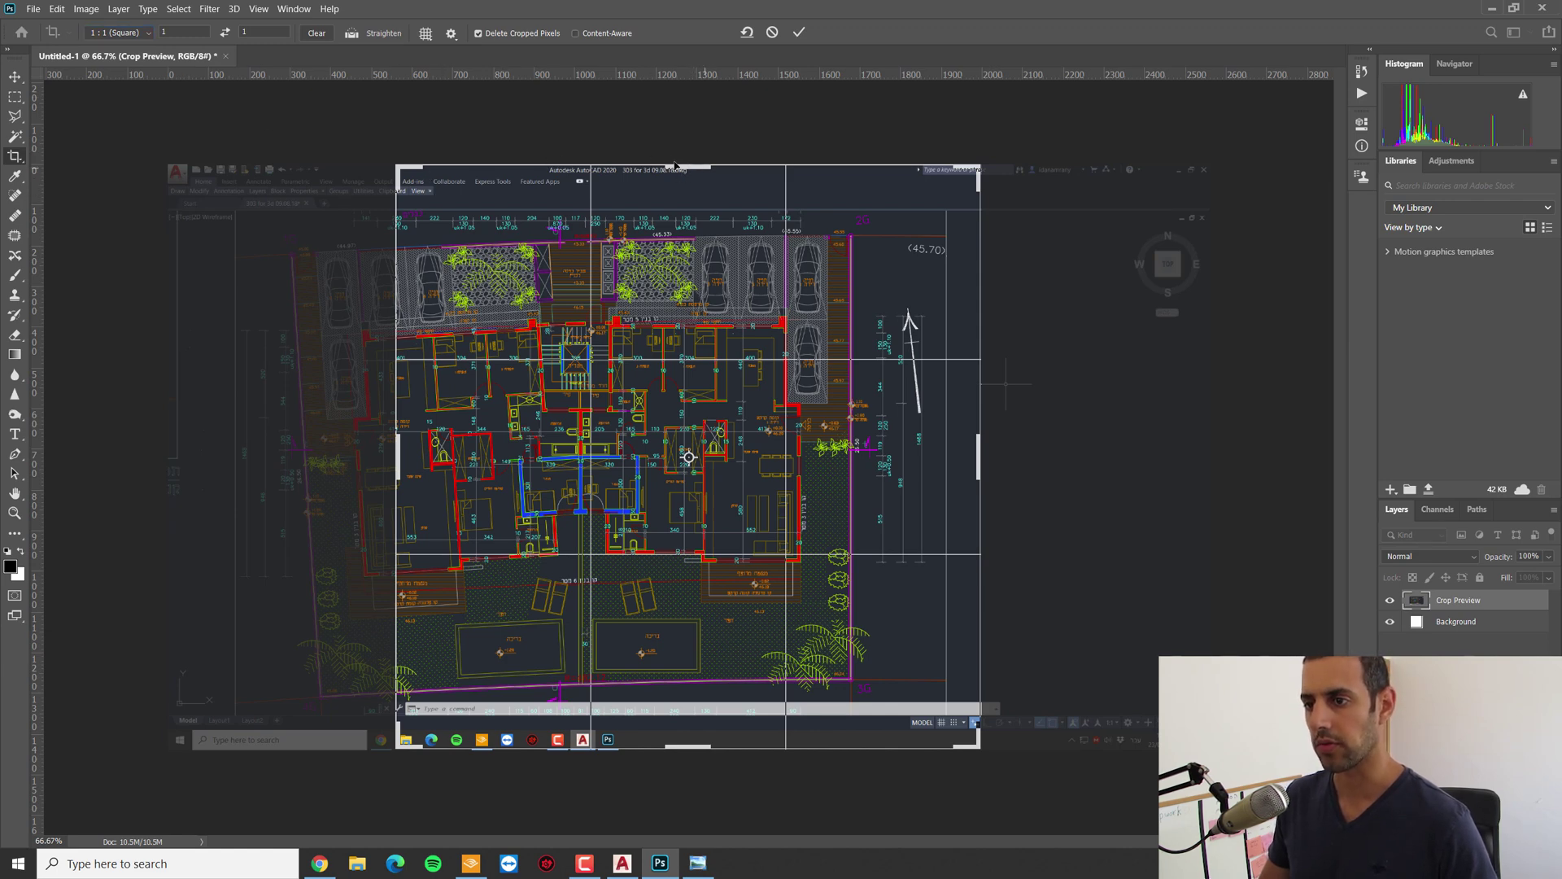
left_click_drag(693, 165, 693, 259)
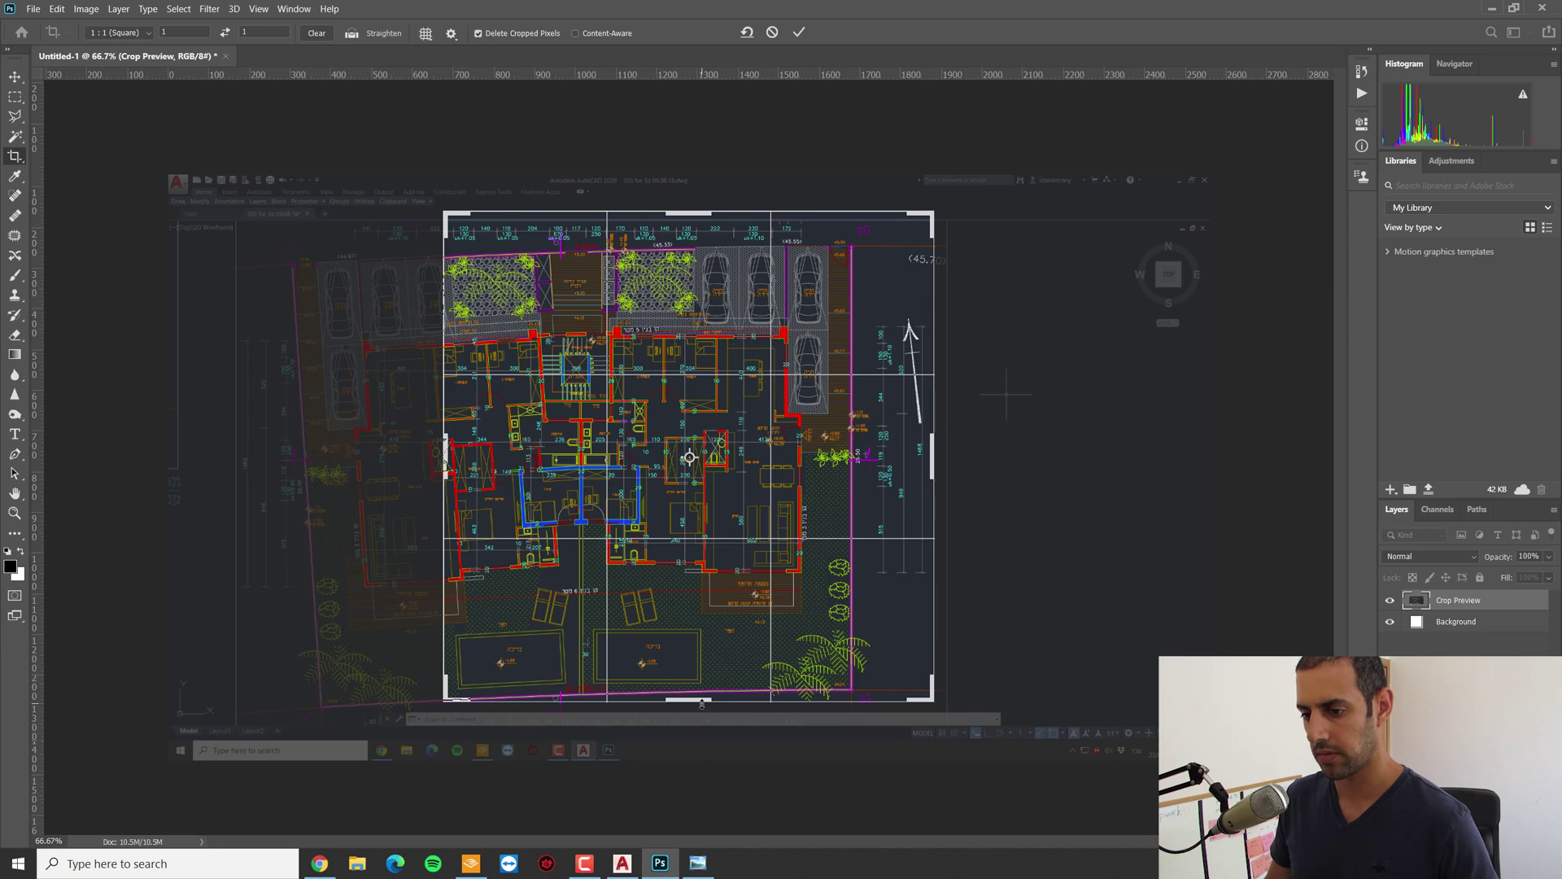
key("Return")
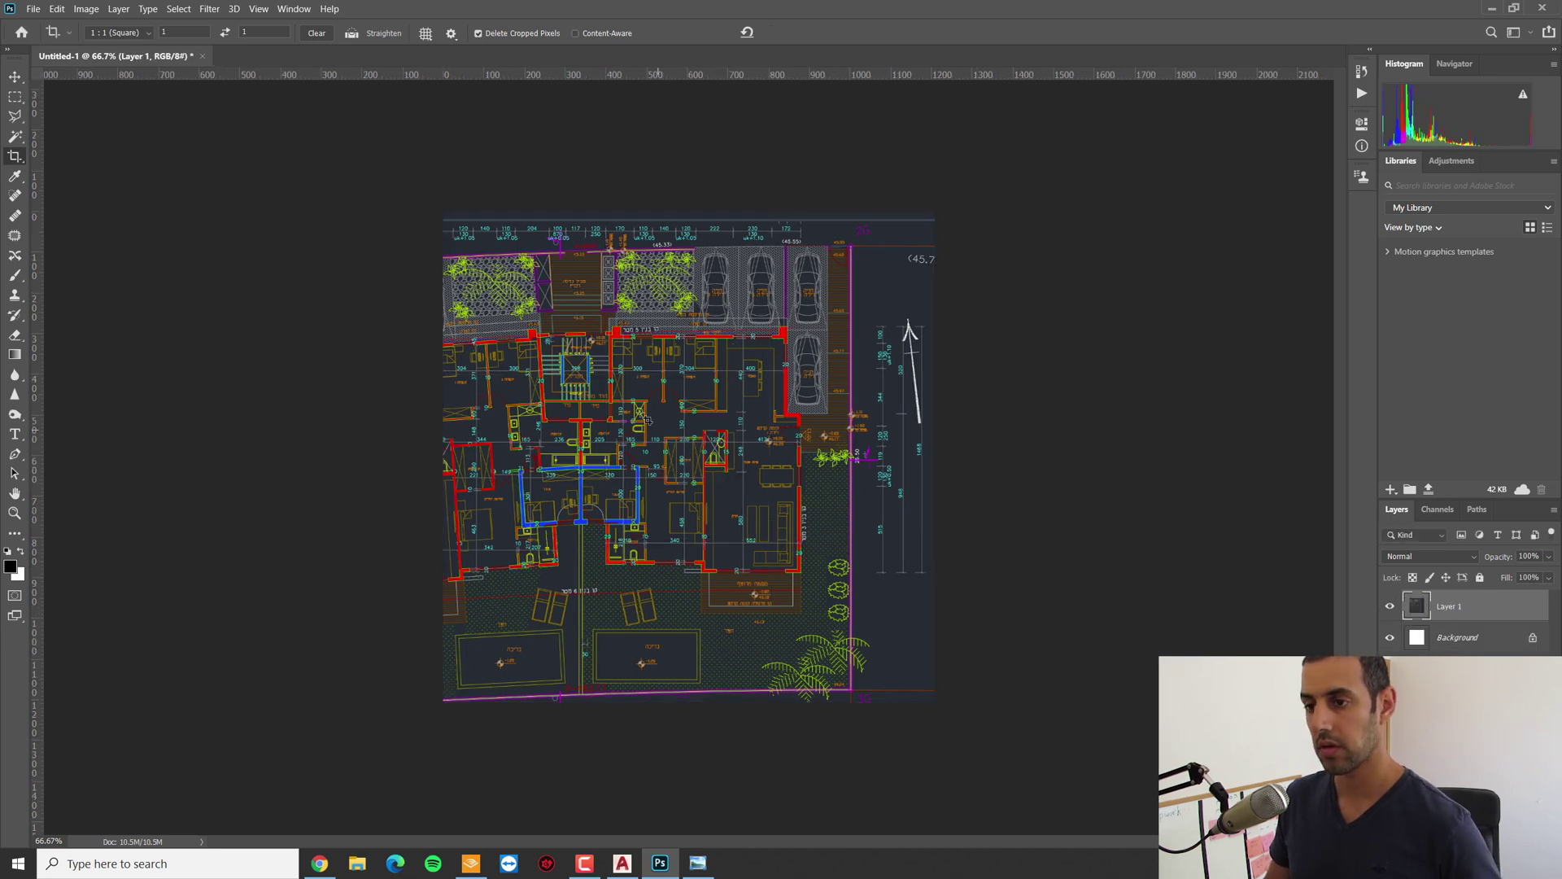
left_click(33, 12)
left_click(35, 11)
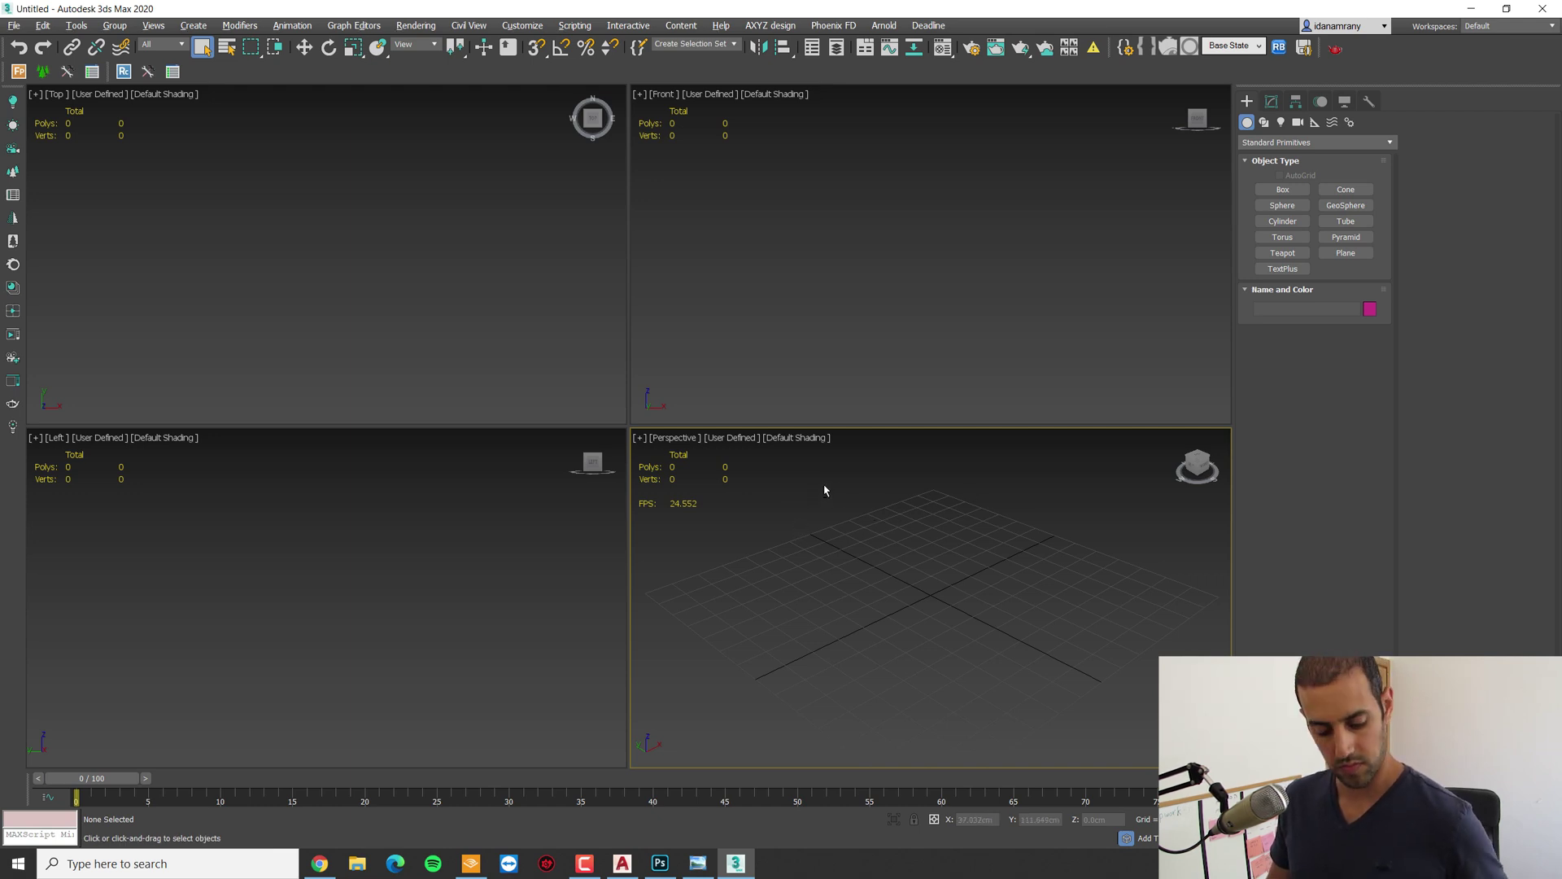
Step: Switch to 3ds Max, maximize the perspective viewport and create a plane about 199 cm long and 216 cm wide over the grid
key("alt+w")
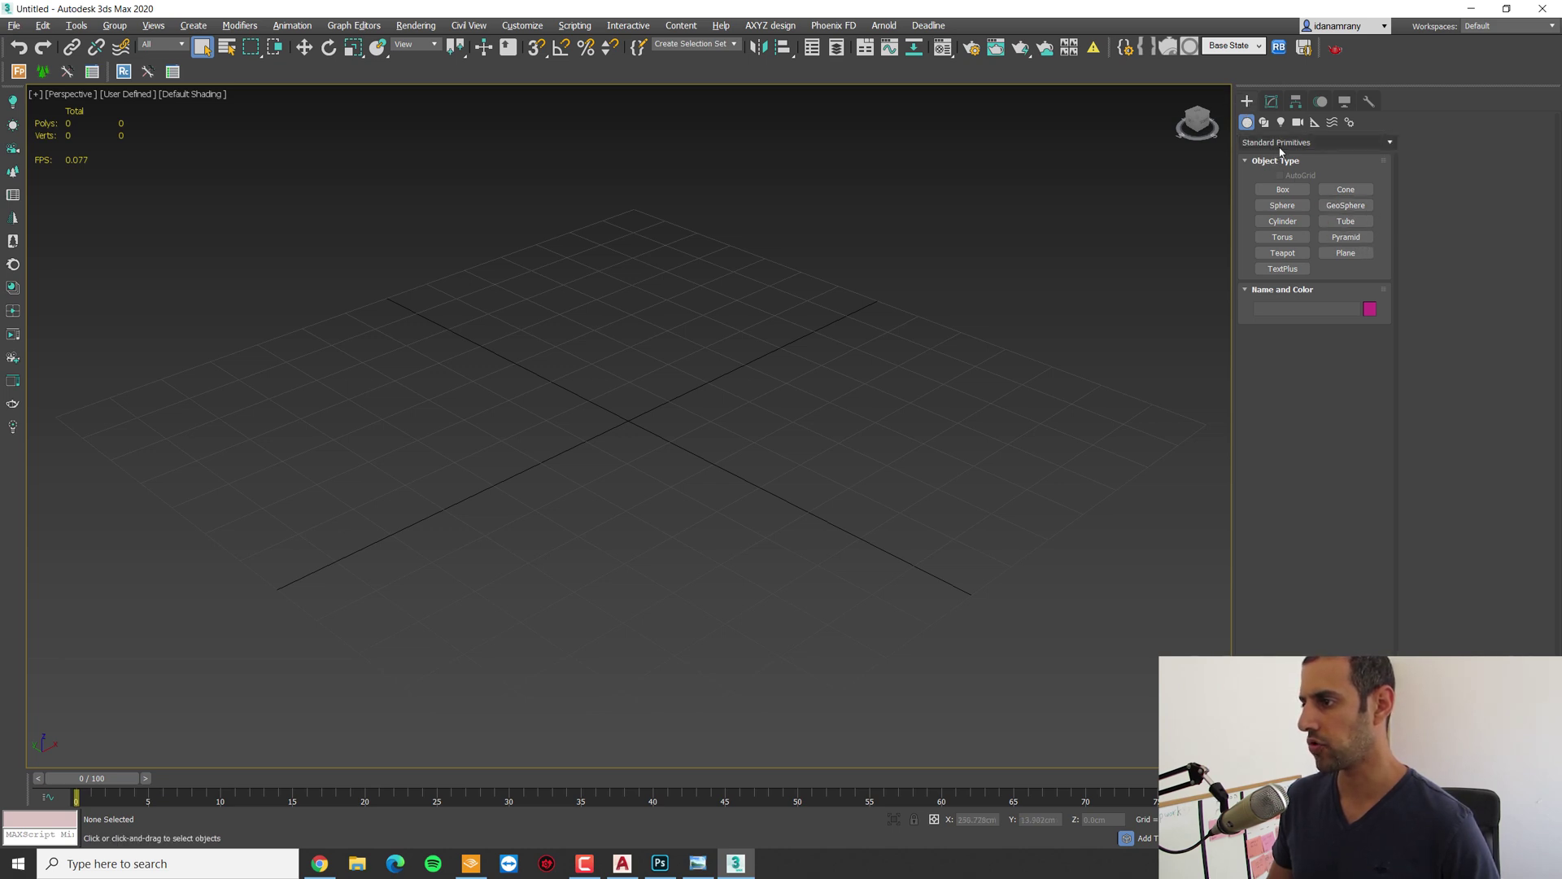
left_click(1346, 253)
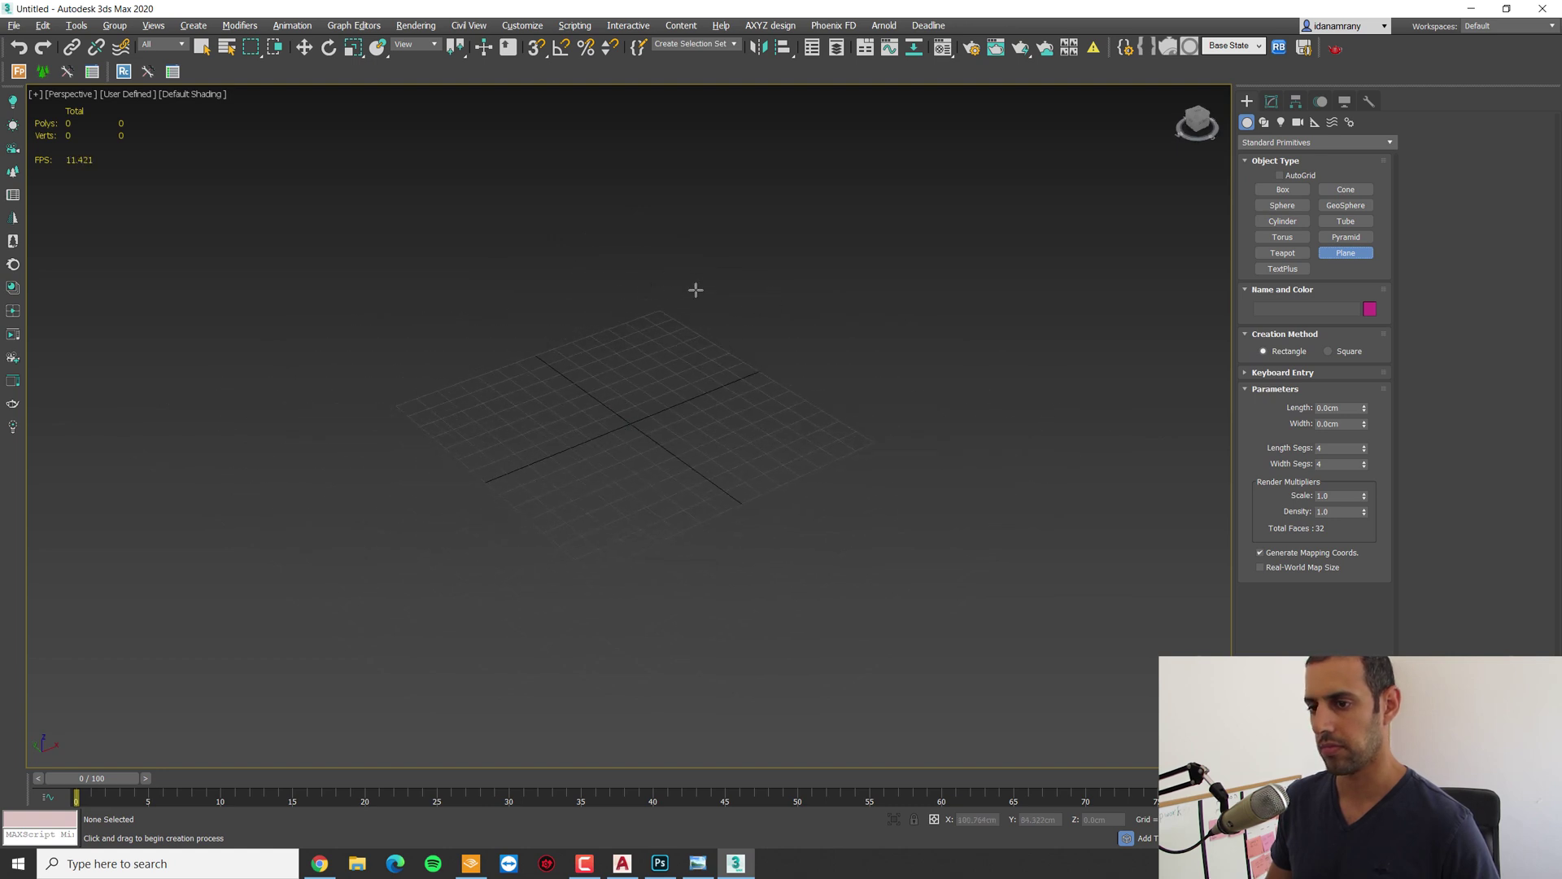
left_click_drag(694, 284, 558, 698)
key("z")
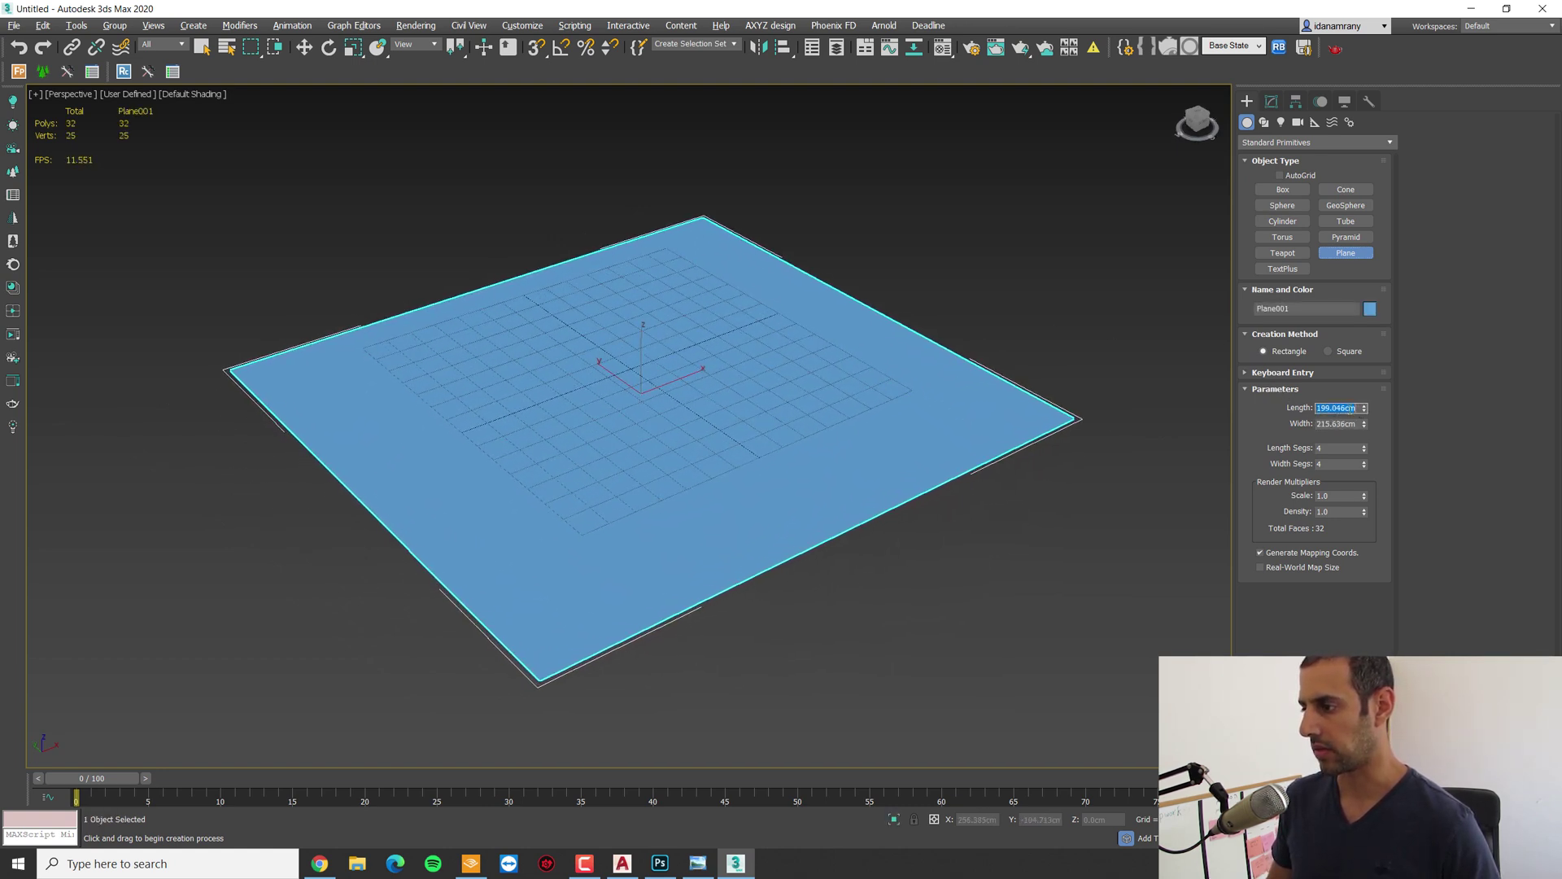
Step: Set the plane's length and width to 1000 cm each
type("1000")
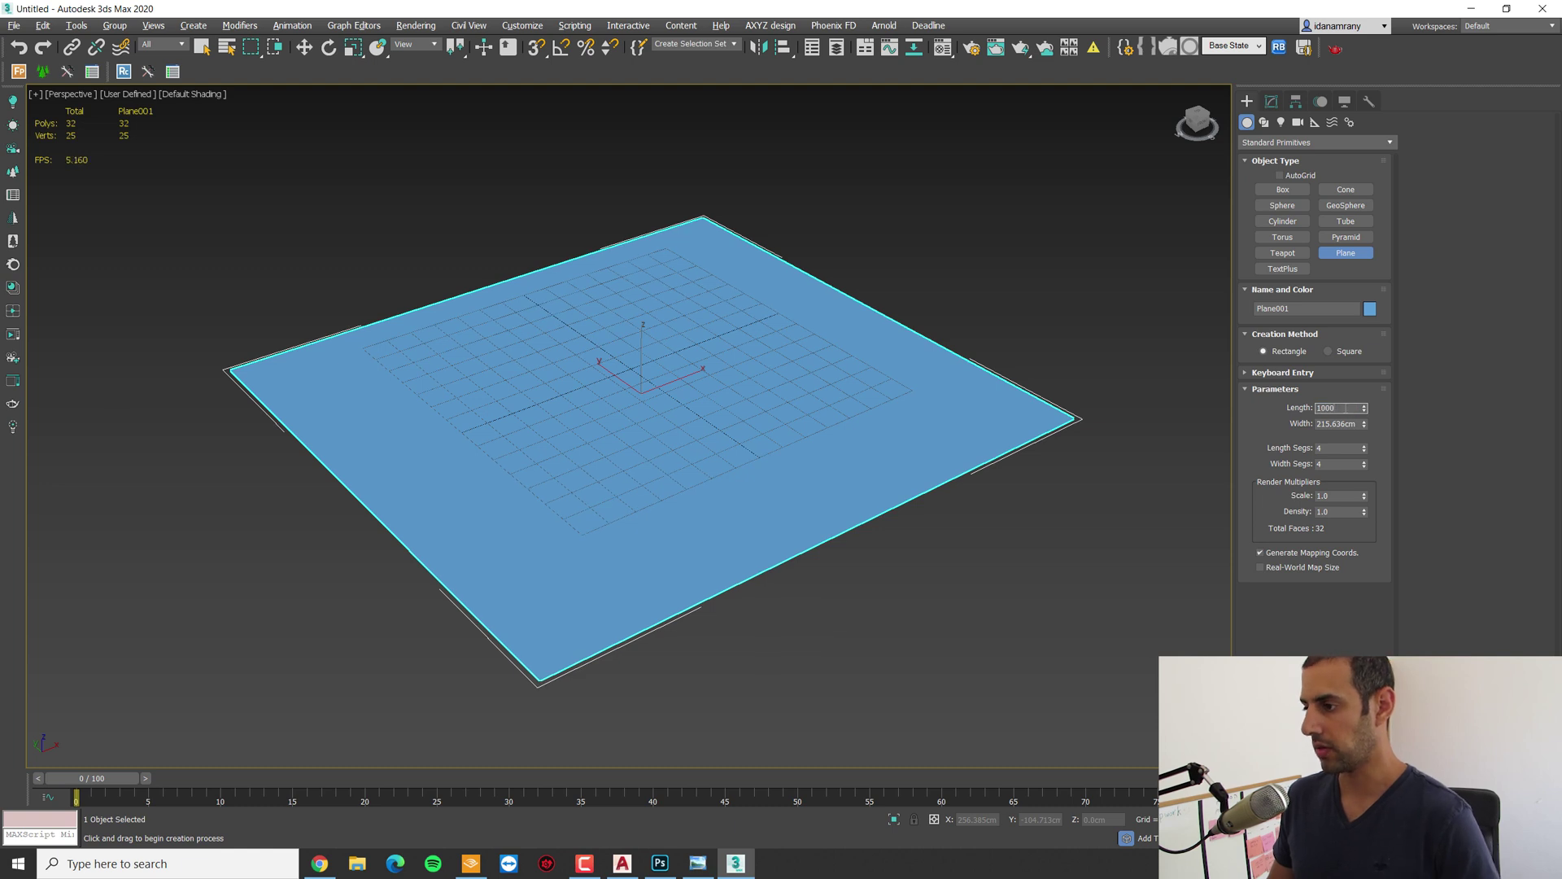
key("Return")
double_click(1336, 423)
type("1")
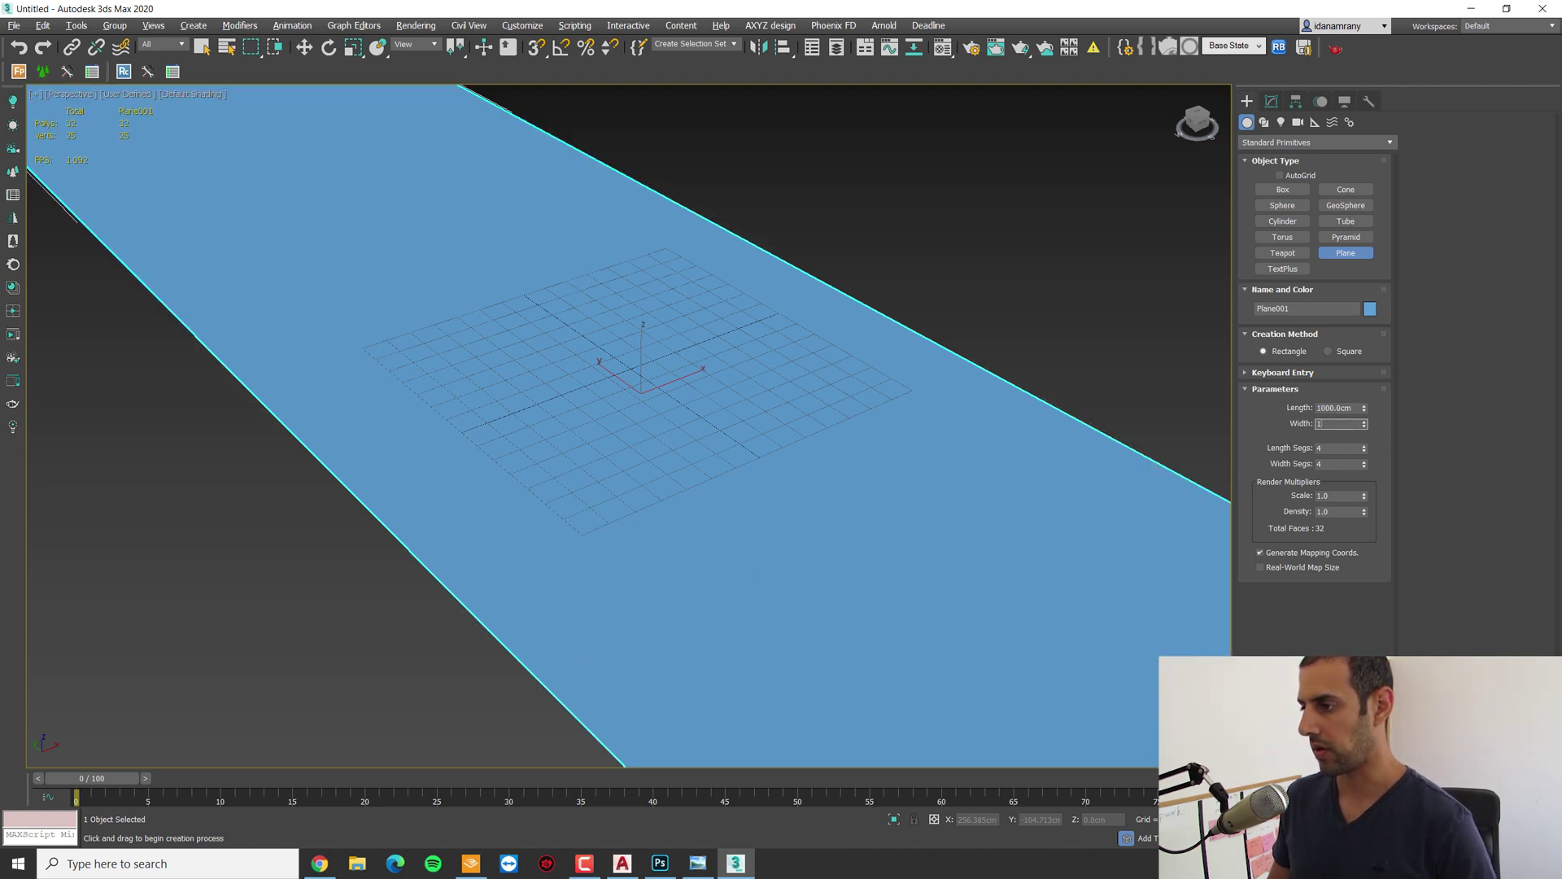
type("000")
key("Return")
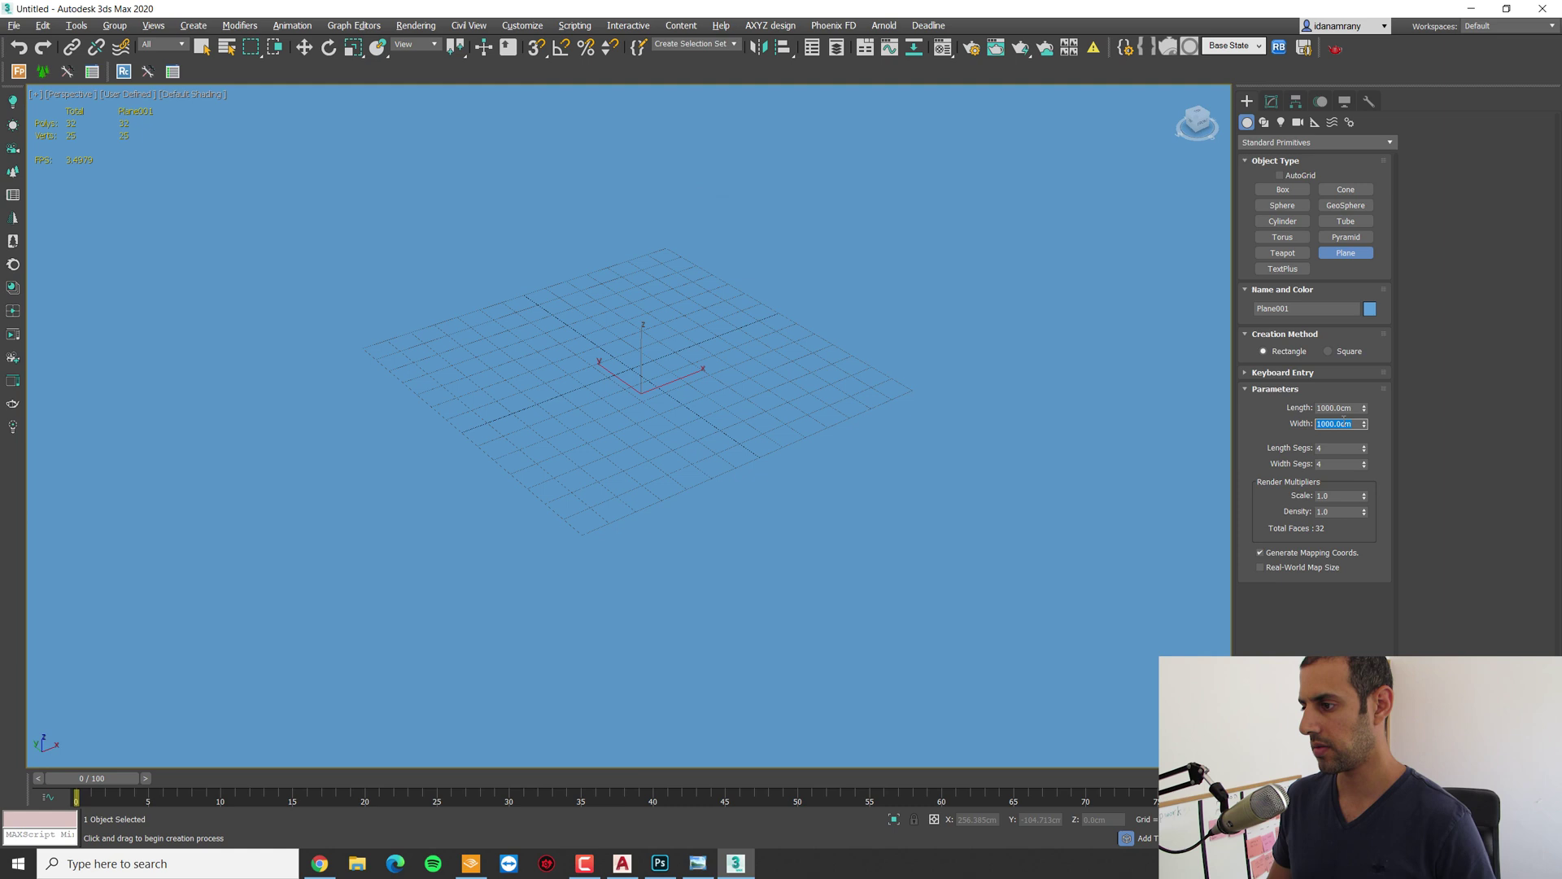
scroll(1266, 422, "down", 8)
scroll(1318, 447, "up", 3)
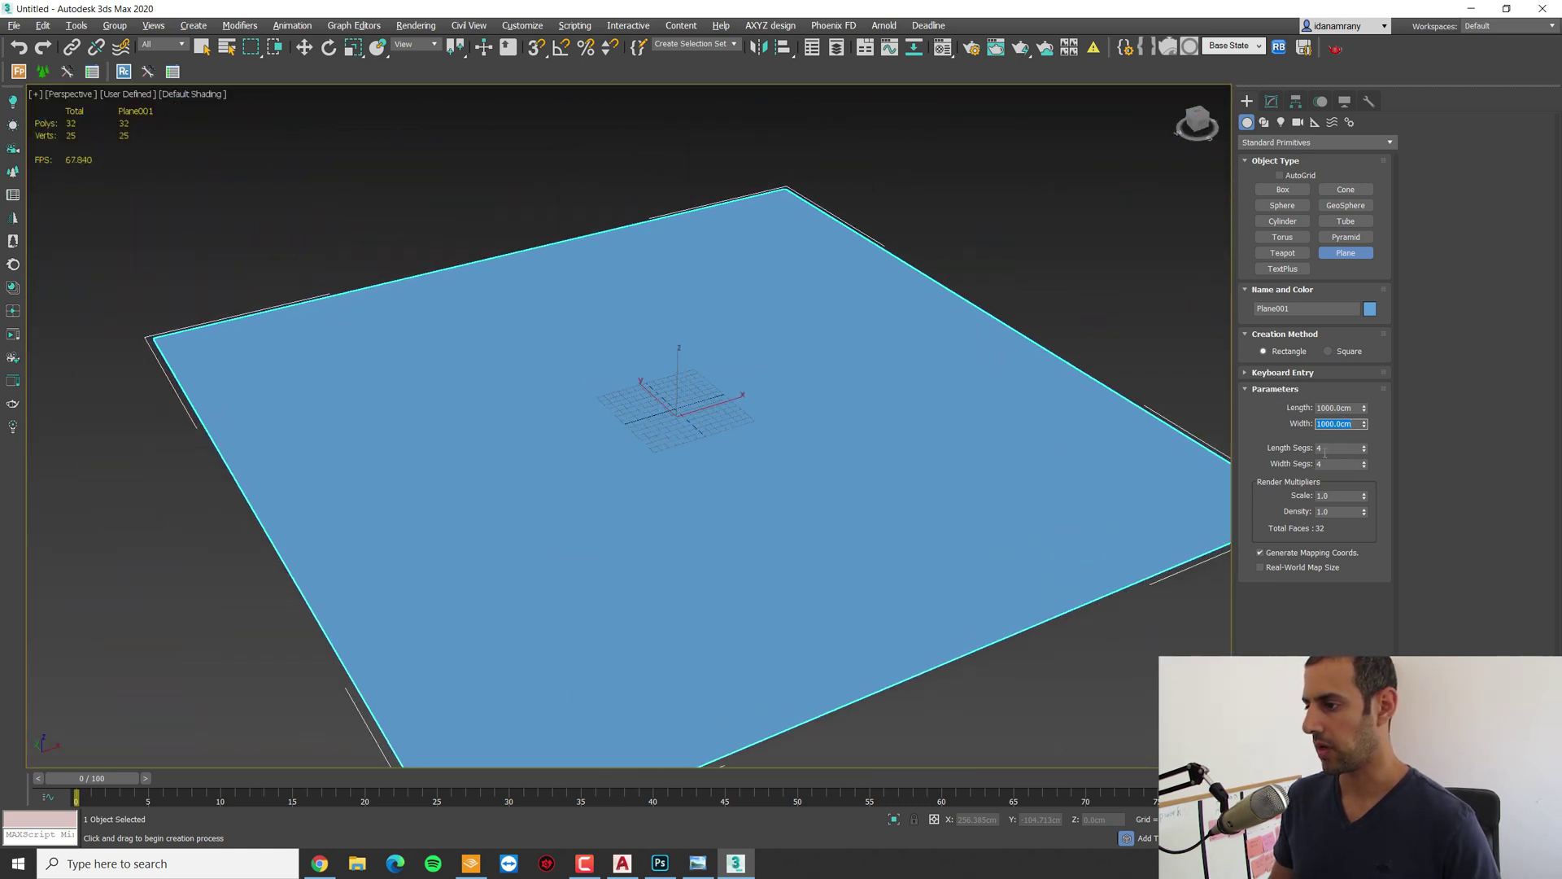
Step: Reduce the plane's length and width segments to 1 and end plane creation
left_click_drag(1367, 467, 1366, 453)
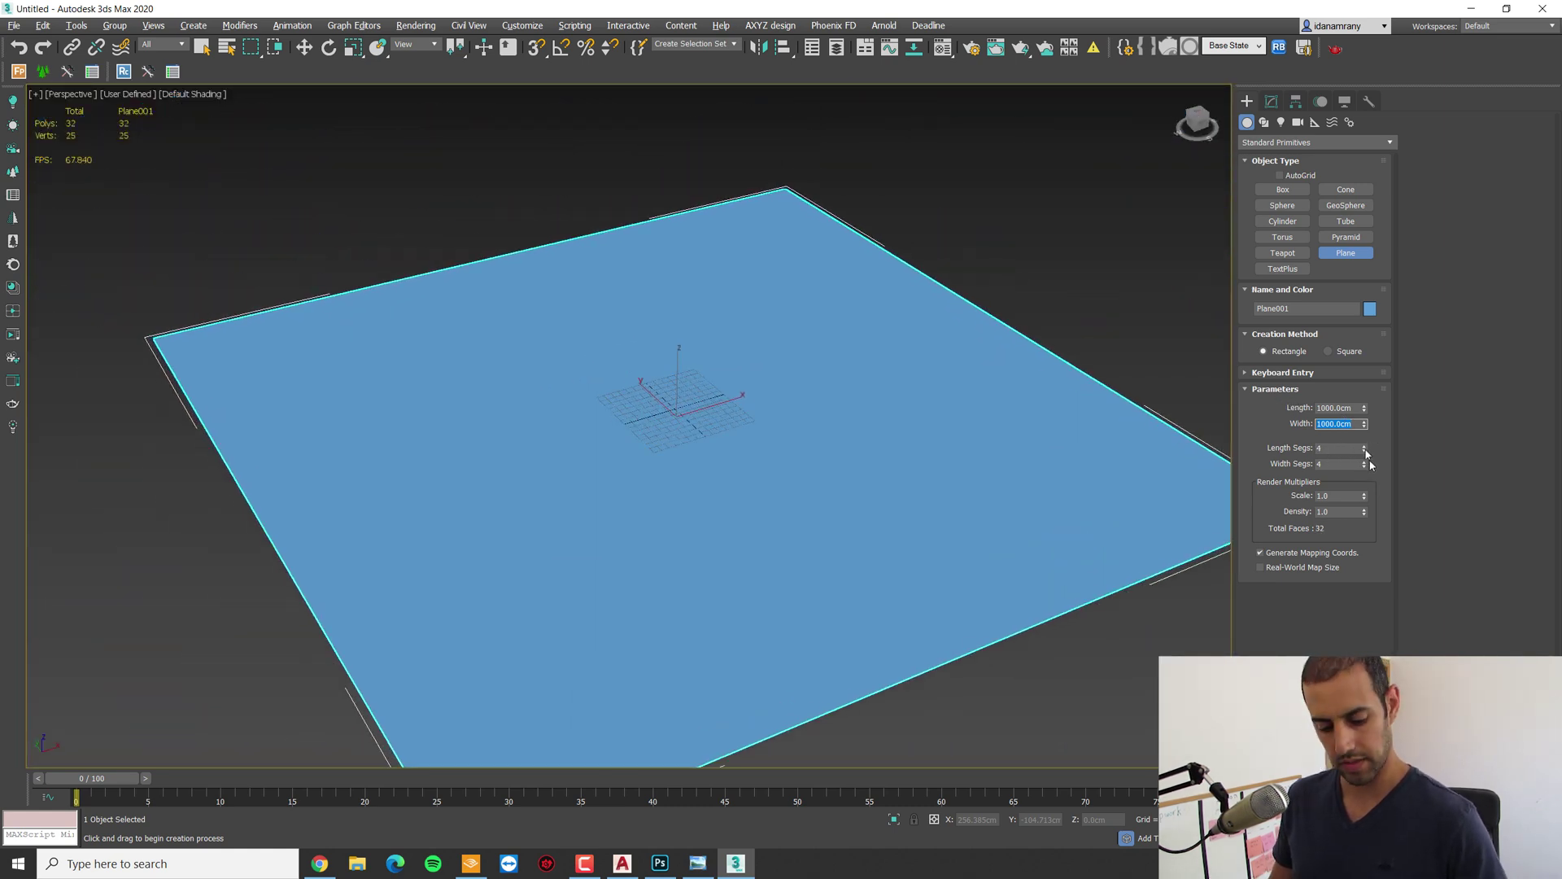
left_click(1109, 370)
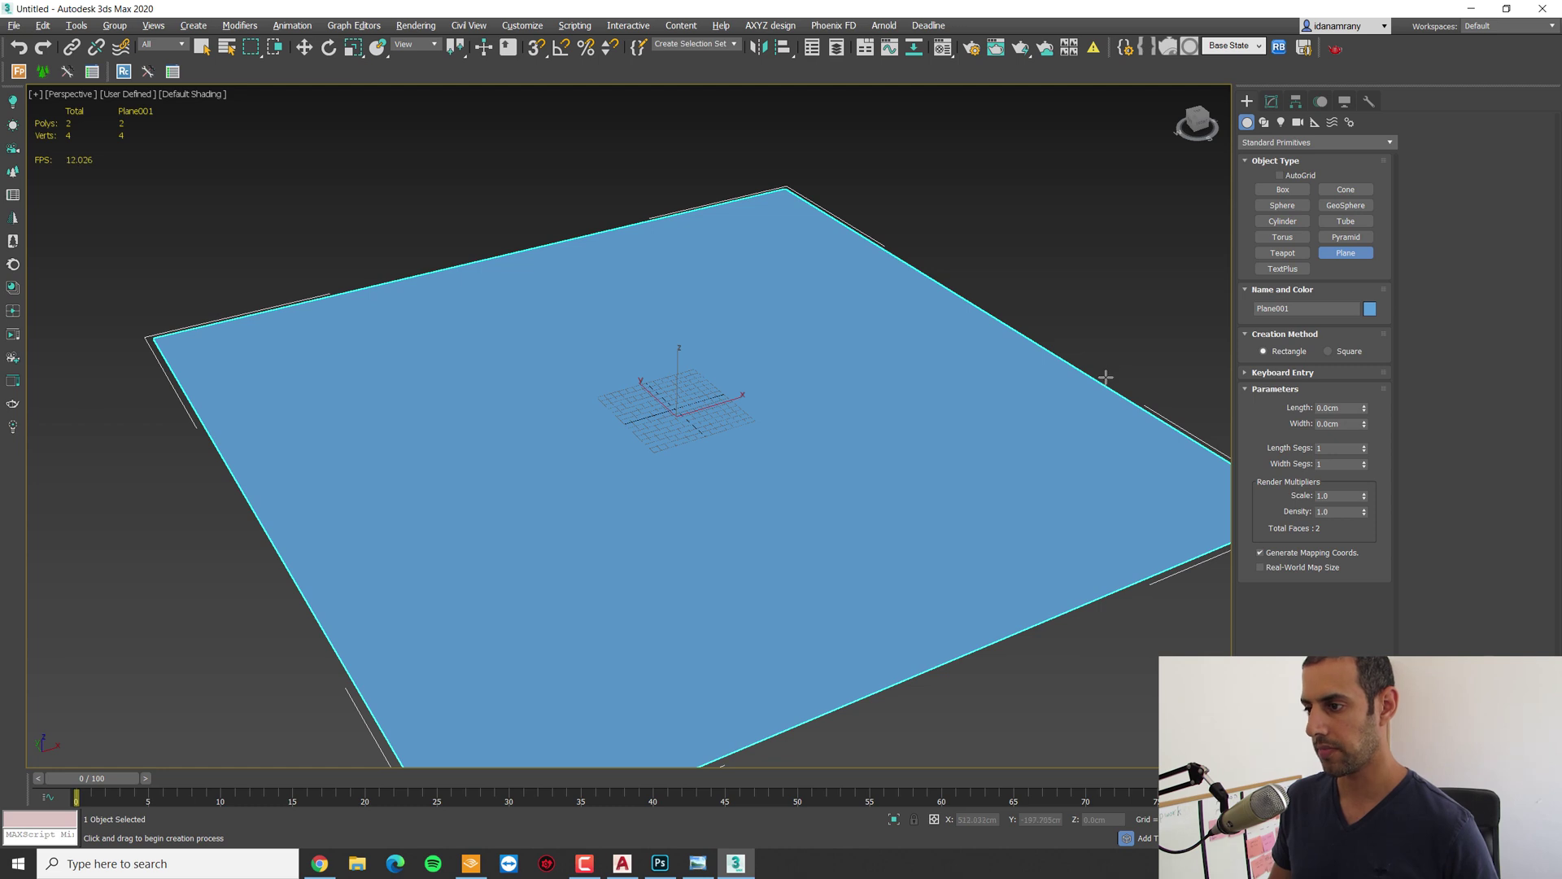
right_click(1105, 376)
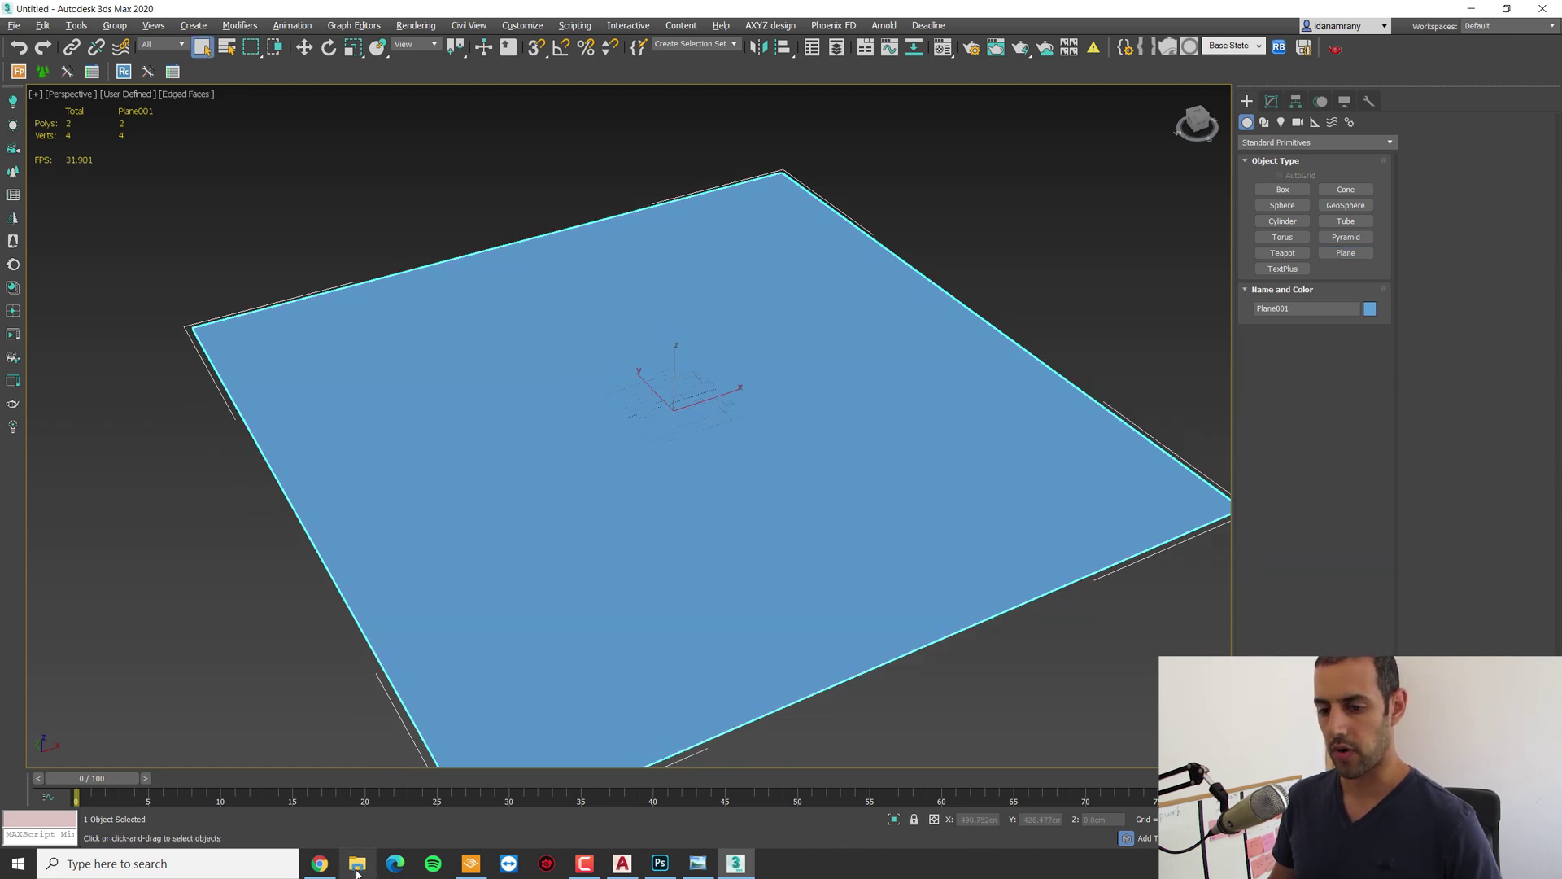
Step: Apply the cropped floor plan image from File Explorer to the plane as its texture
left_click(358, 866)
left_click_drag(1229, 413, 876, 441)
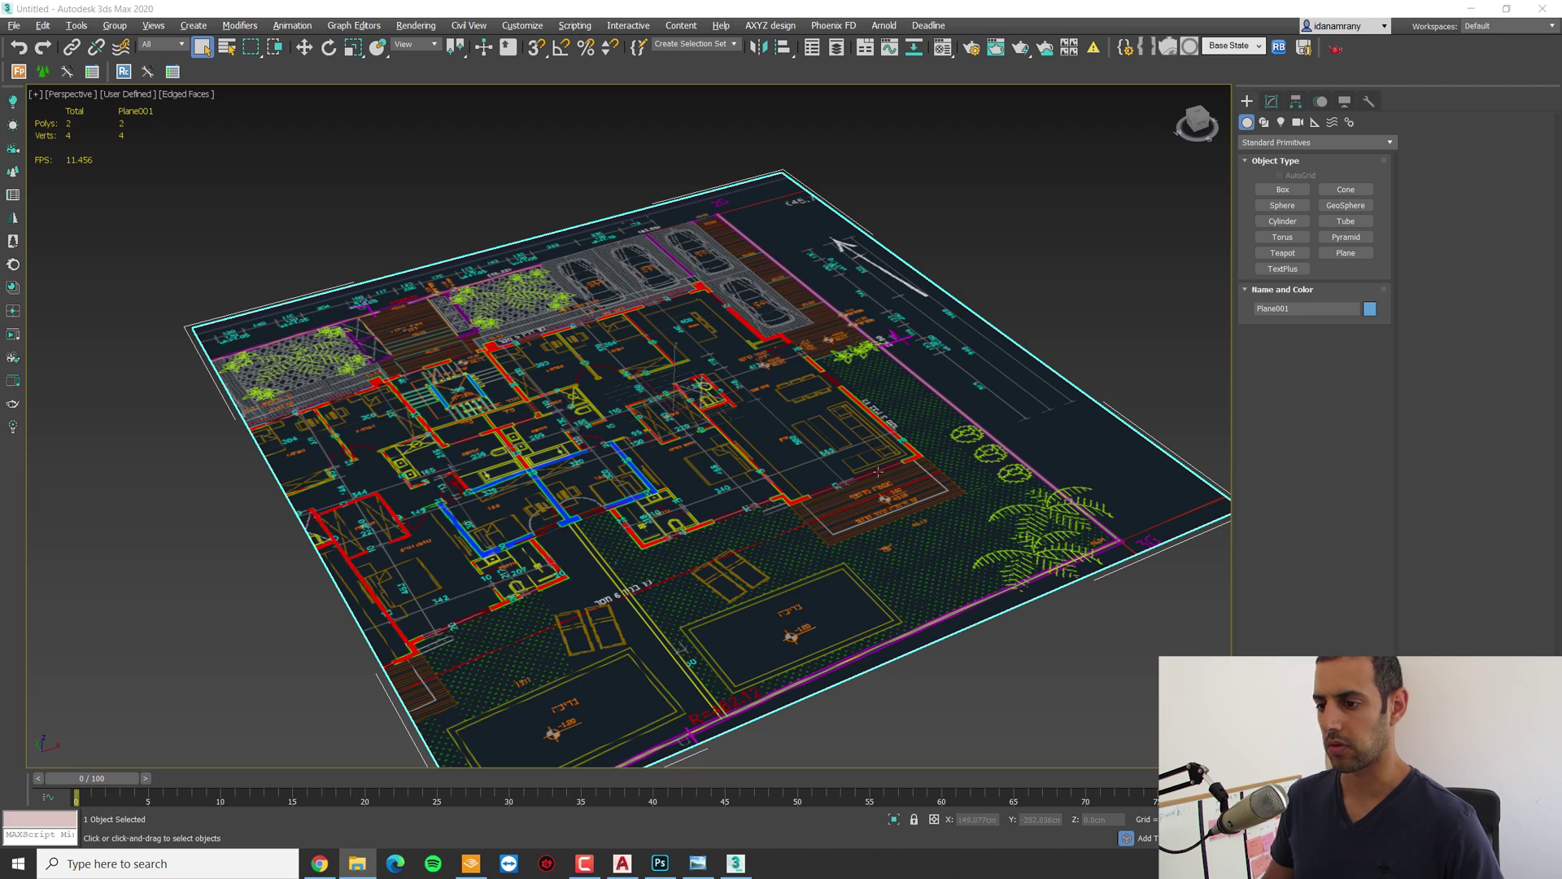
left_click(996, 268)
scroll(884, 358, "up", 3)
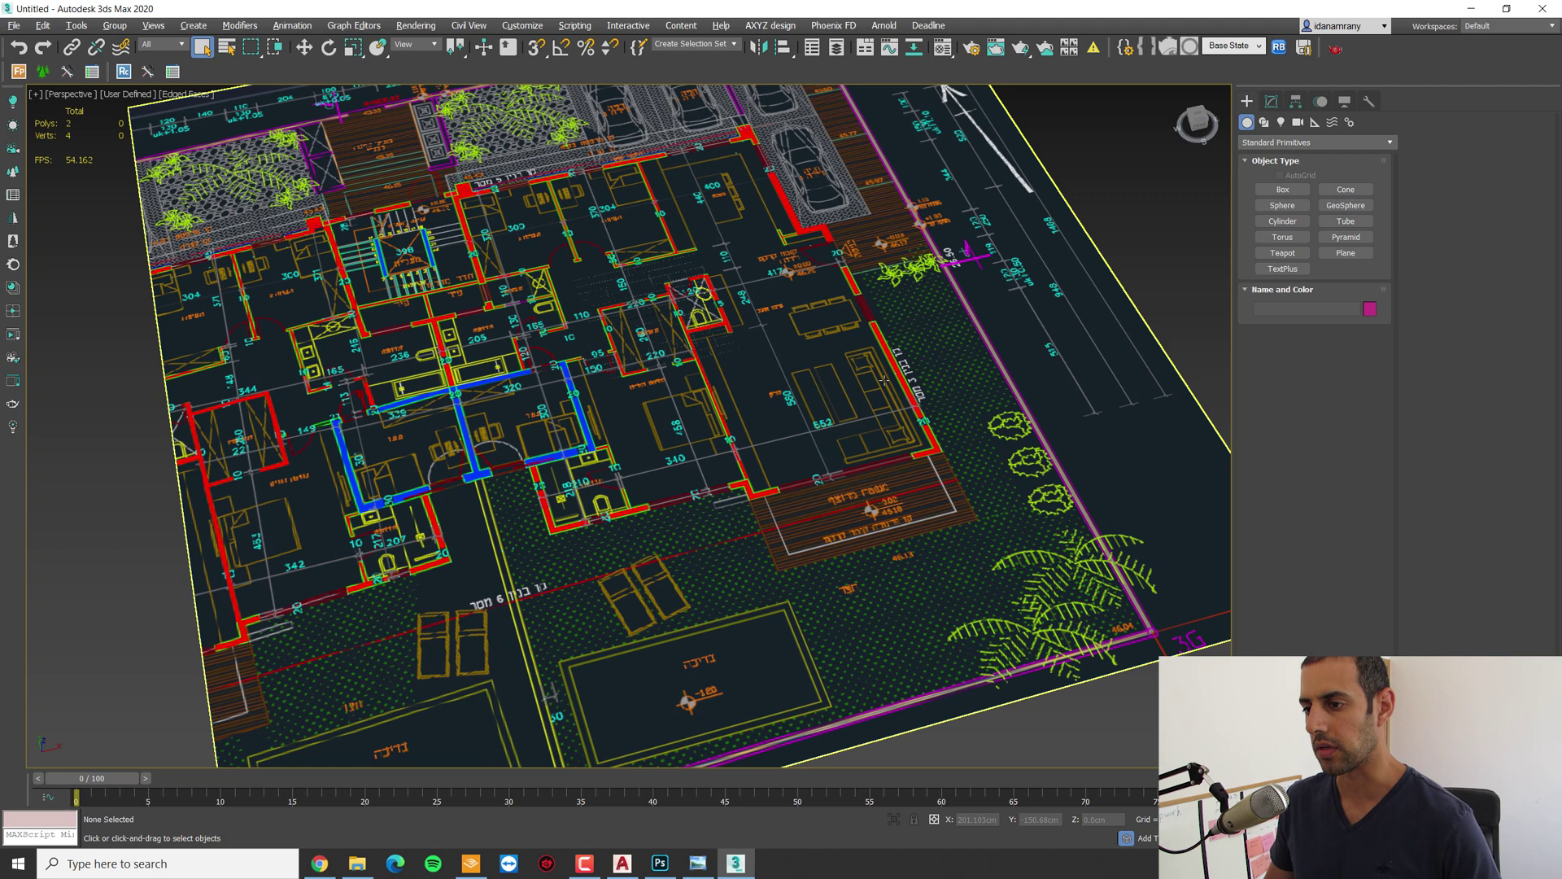
Step: Check the maximum texture map resolution in the viewport configuration and leave the settings without changing them
left_click(36, 95)
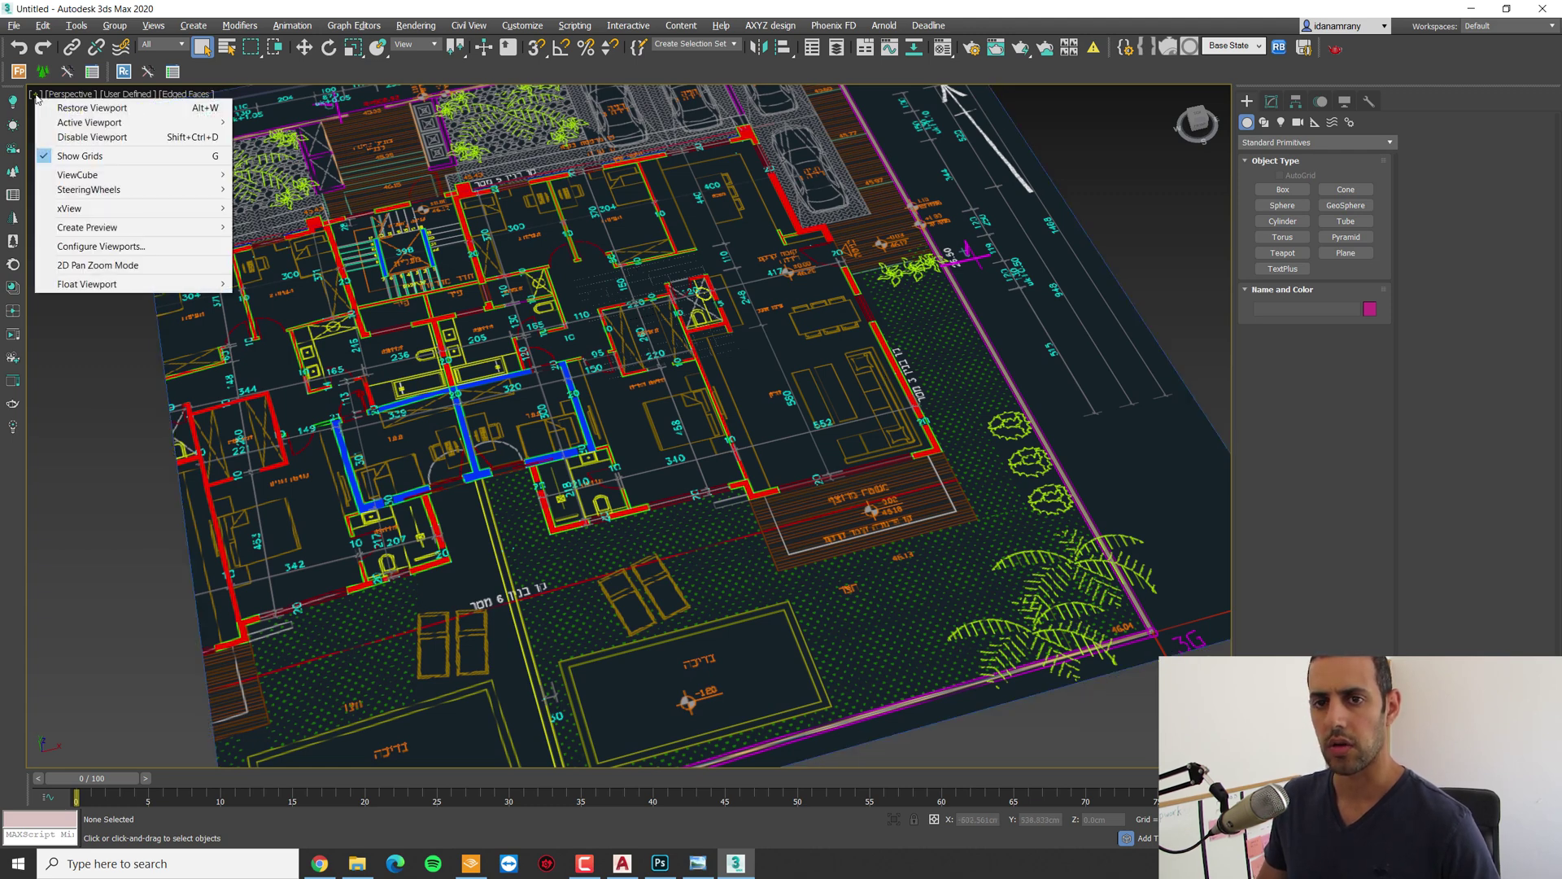
left_click(125, 248)
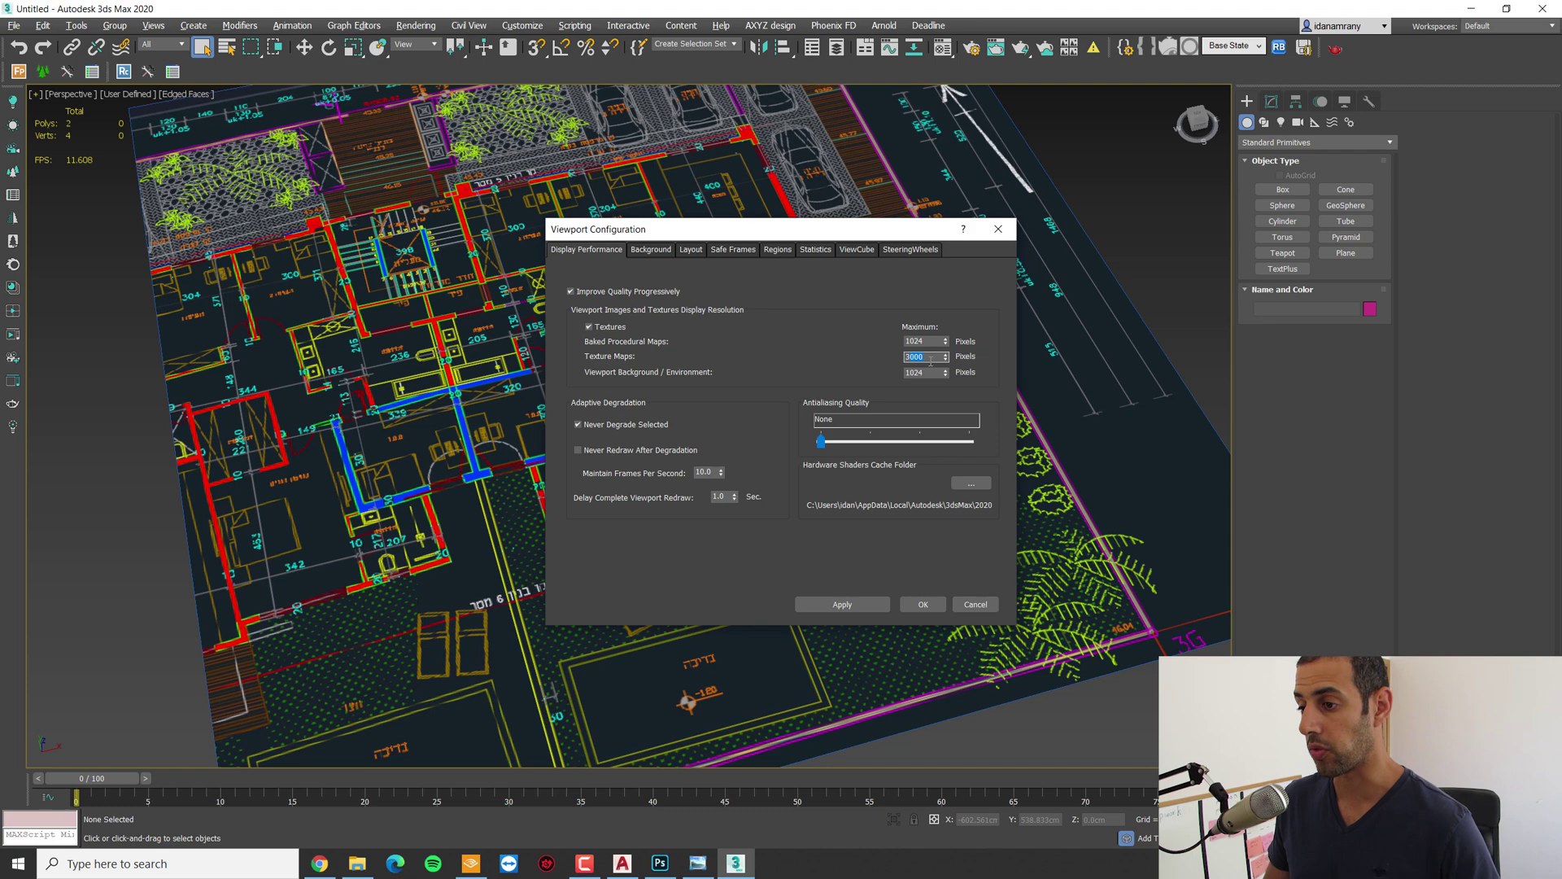
left_click(975, 605)
Step: Select the textured floor plan plane and activate the Move tool
scroll(857, 309, "down", 5)
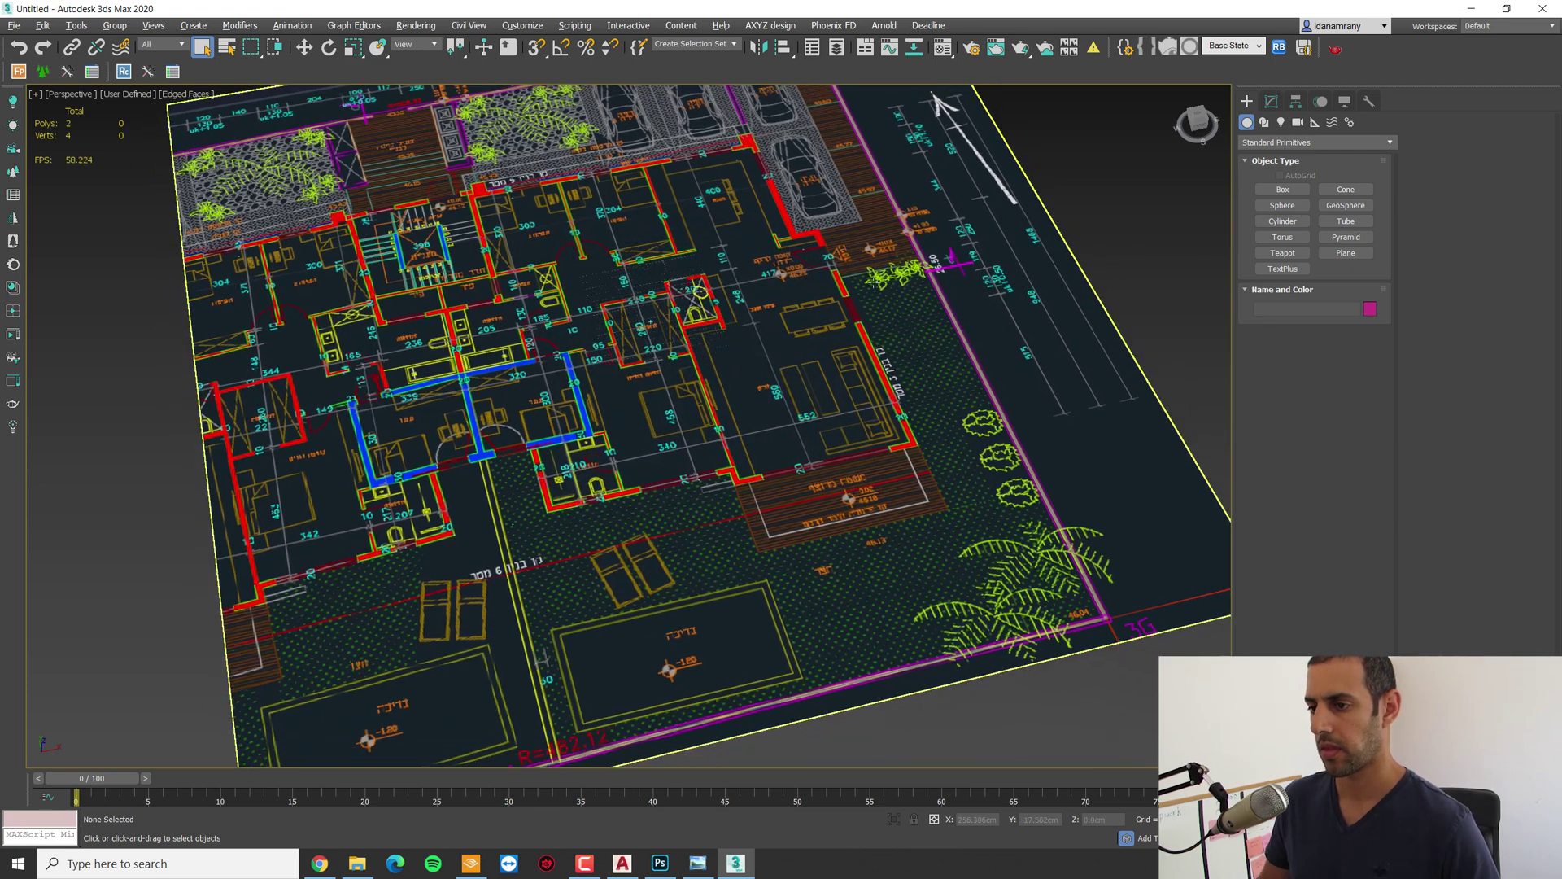
left_click(858, 309)
middle_click_drag(858, 310, 790, 366, "alt")
scroll(804, 355, "up", 1)
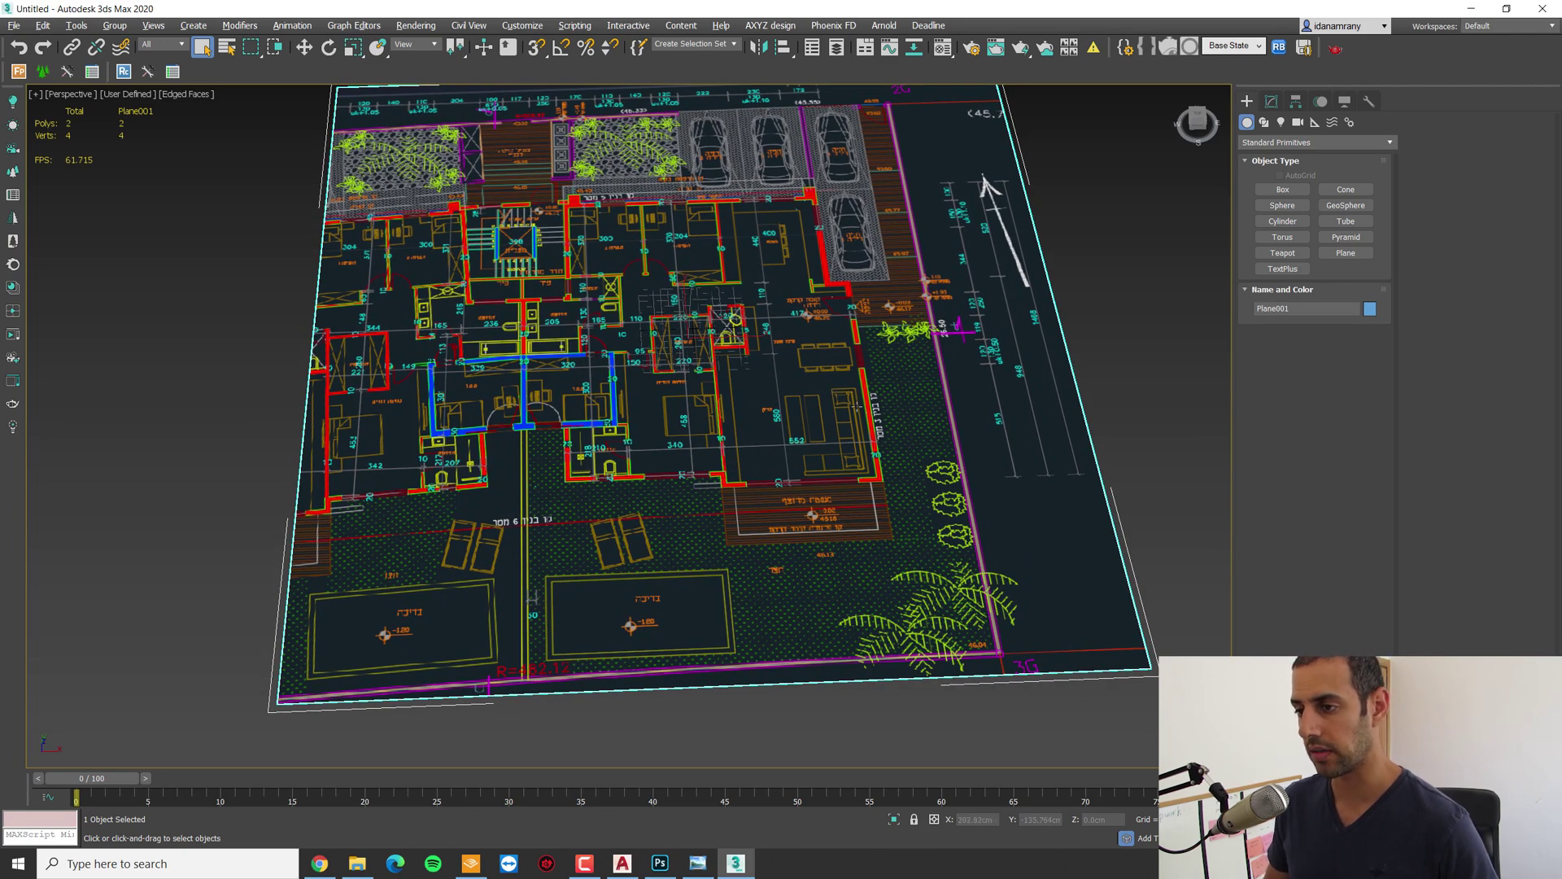
scroll(842, 399, "down", 2)
middle_click_drag(842, 399, 793, 399, "alt")
scroll(793, 390, "up", 4)
middle_click_drag(793, 325, 699, 350)
key("w")
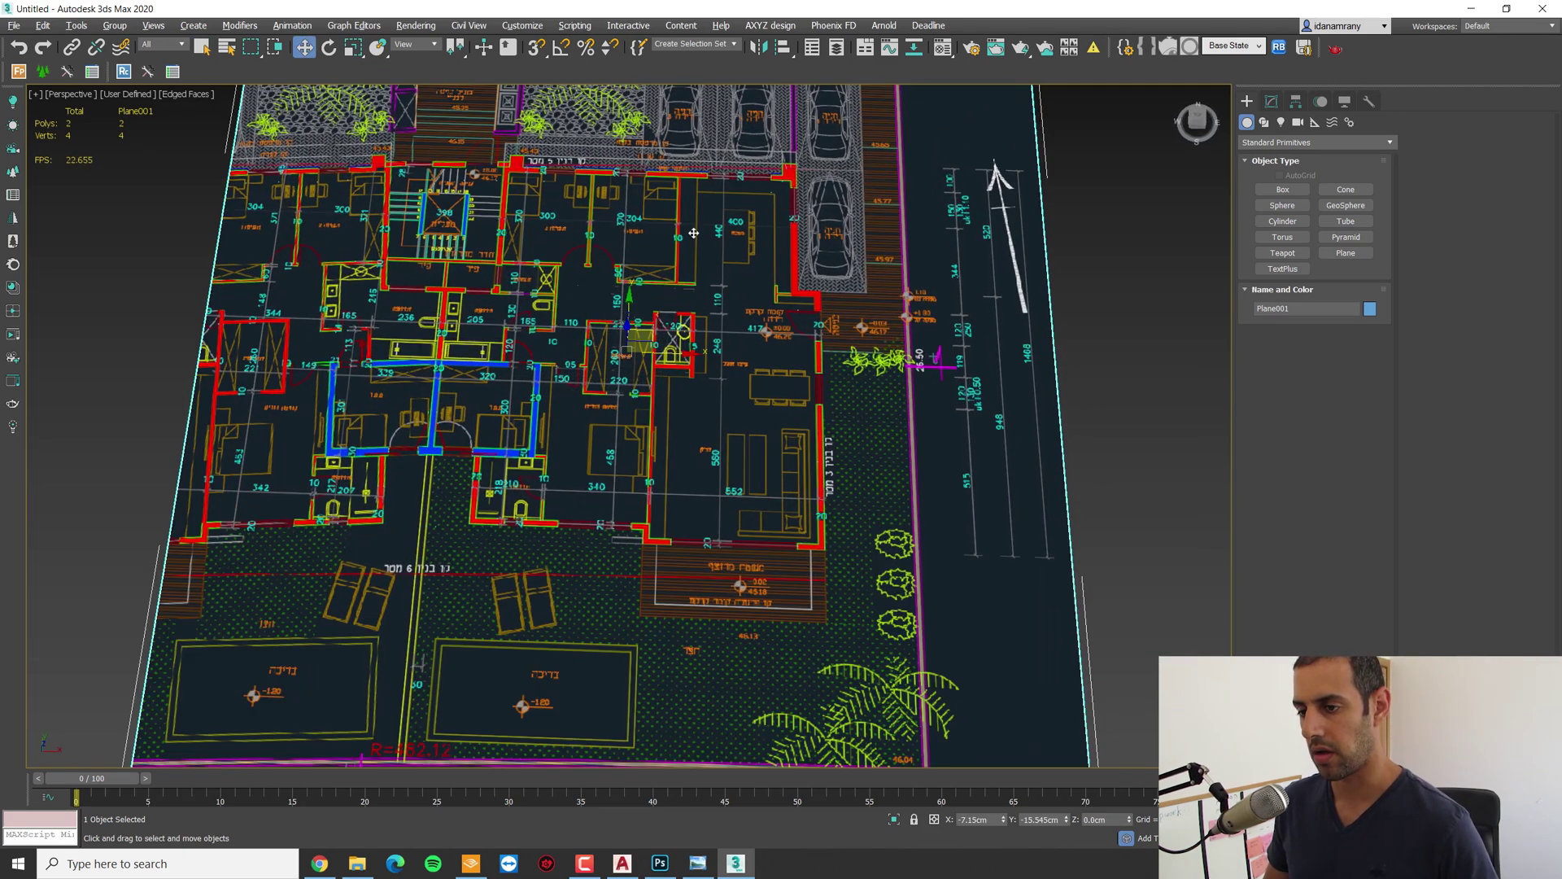
middle_click_drag(888, 391, 869, 357, "alt")
Step: Switch to the top view and frame the plan plane together with the empty area beside it
key("t")
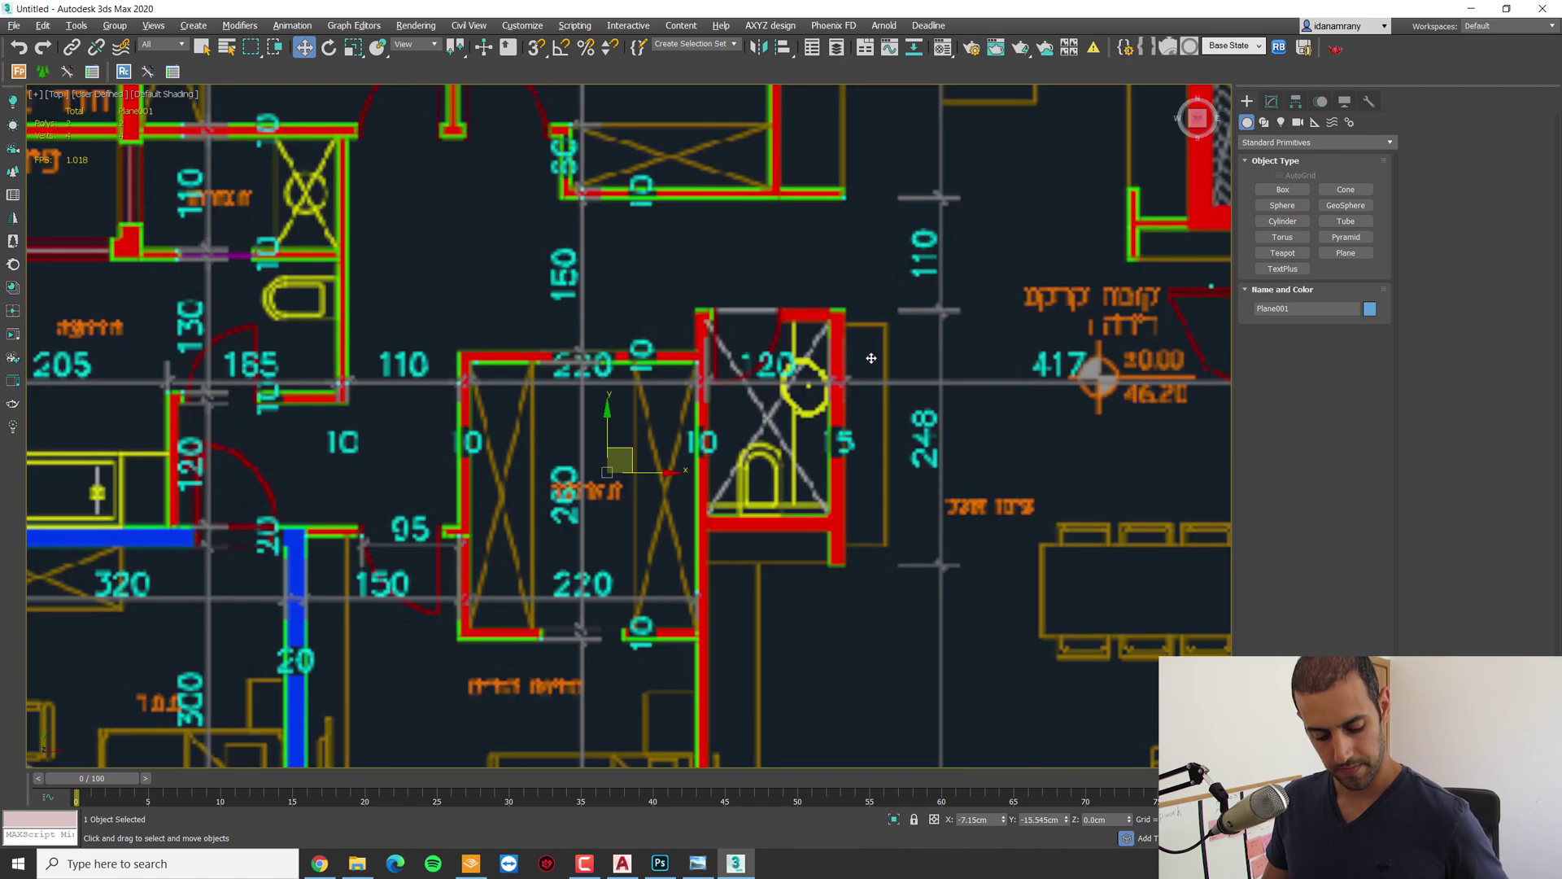
key("z")
scroll(871, 361, "up", 4)
scroll(871, 366, "down", 1)
scroll(870, 366, "down", 3)
middle_click_drag(870, 367, 724, 351)
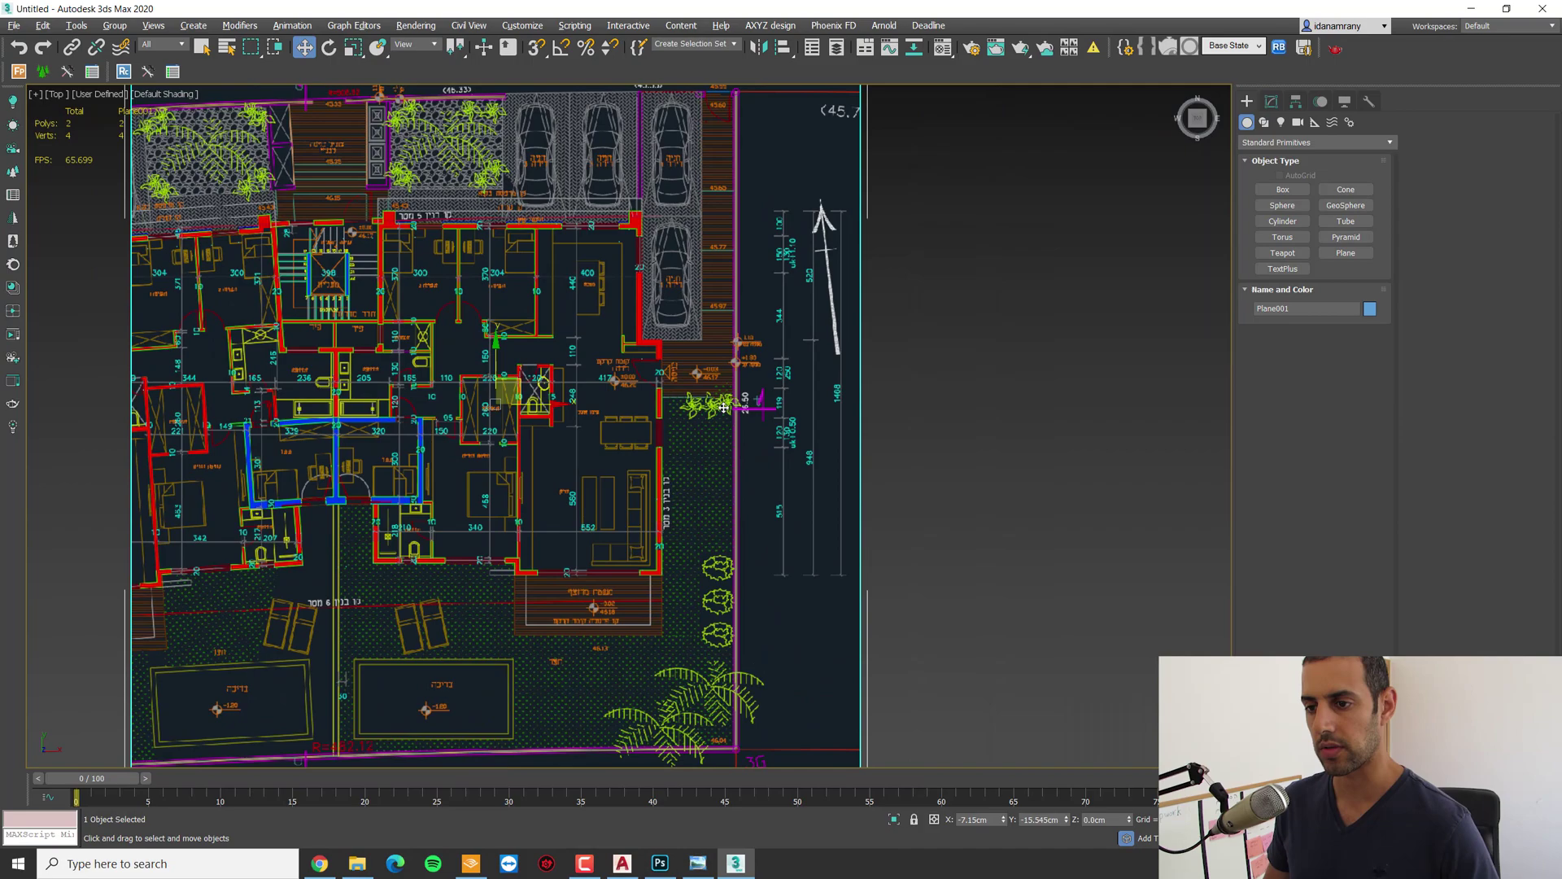
Step: Examine the outermost vertical dimension beside the plan, next to the white arrow, on the textured plane
scroll(879, 402, "up", 3)
middle_click_drag(885, 408, 855, 437)
scroll(920, 456, "up", 1)
scroll(840, 393, "down", 2)
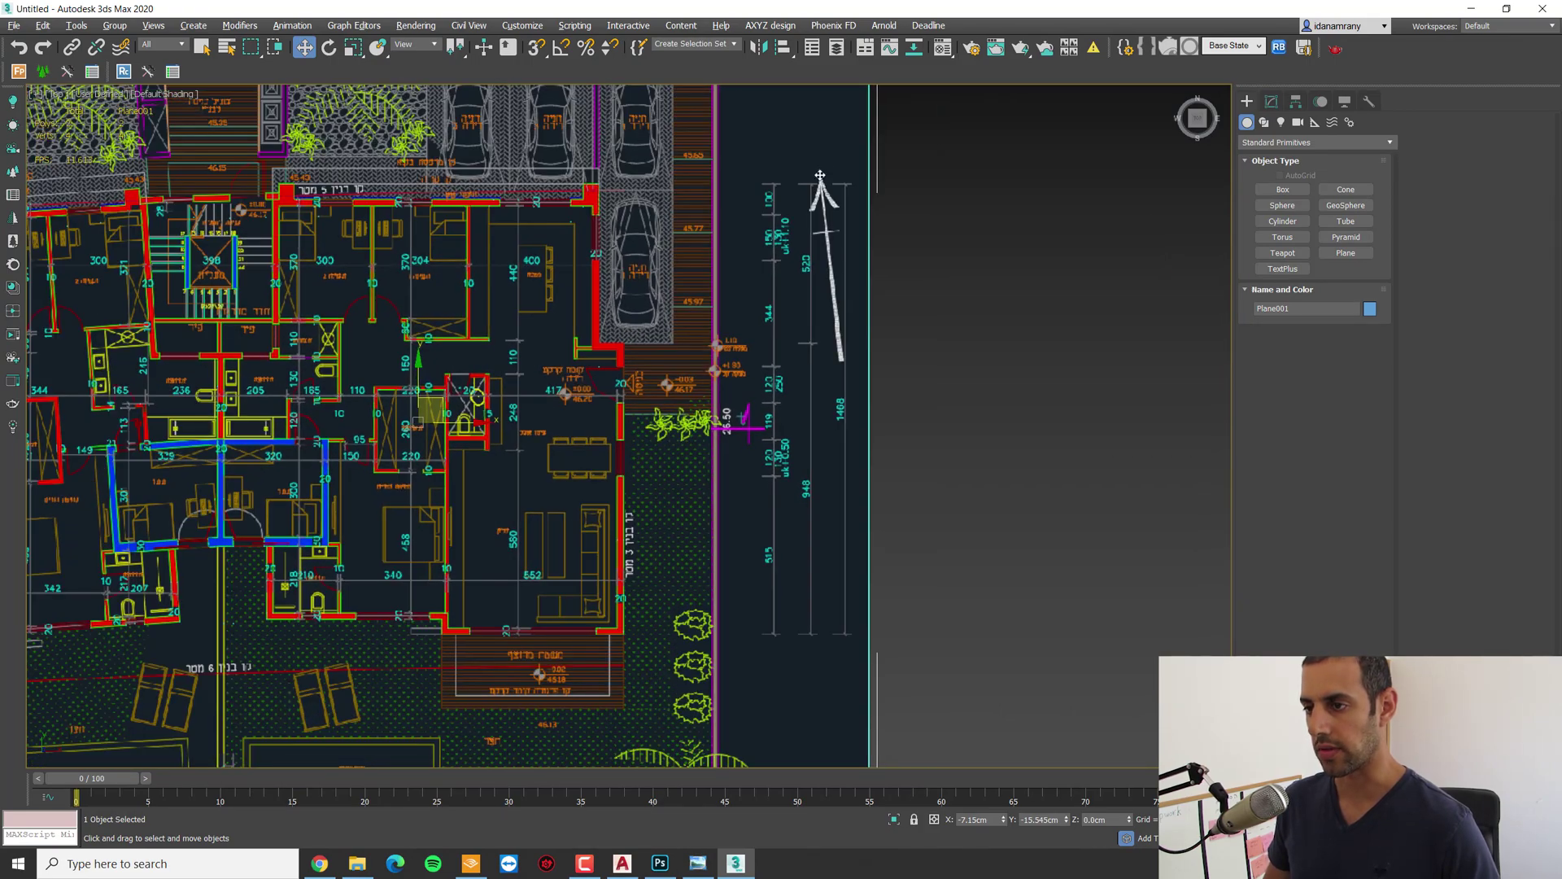
scroll(863, 419, "up", 6)
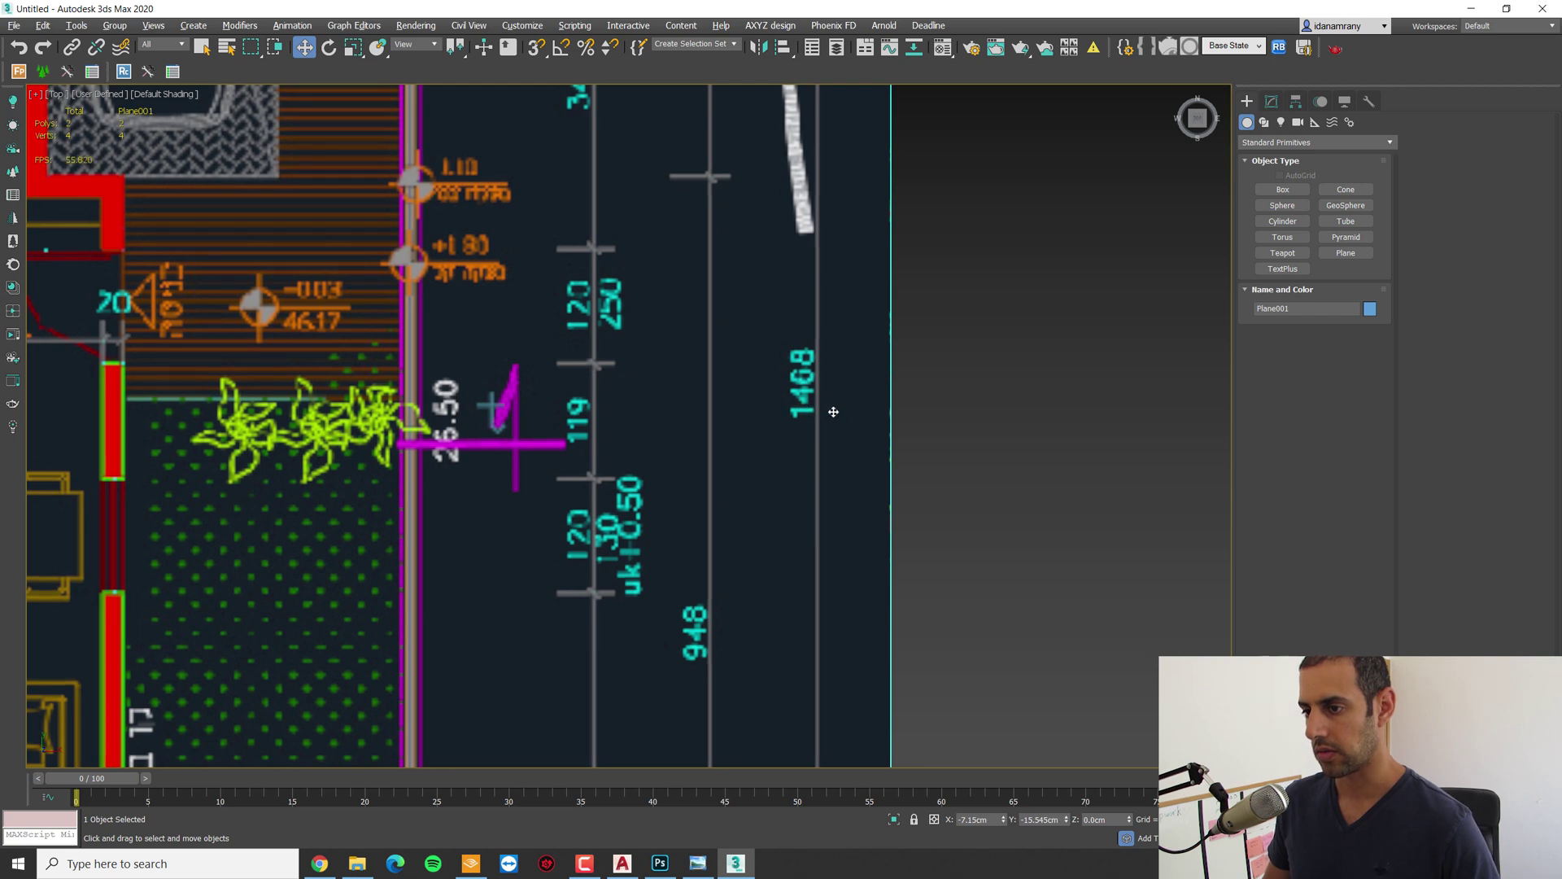
scroll(813, 391, "up", 3)
scroll(793, 383, "down", 3)
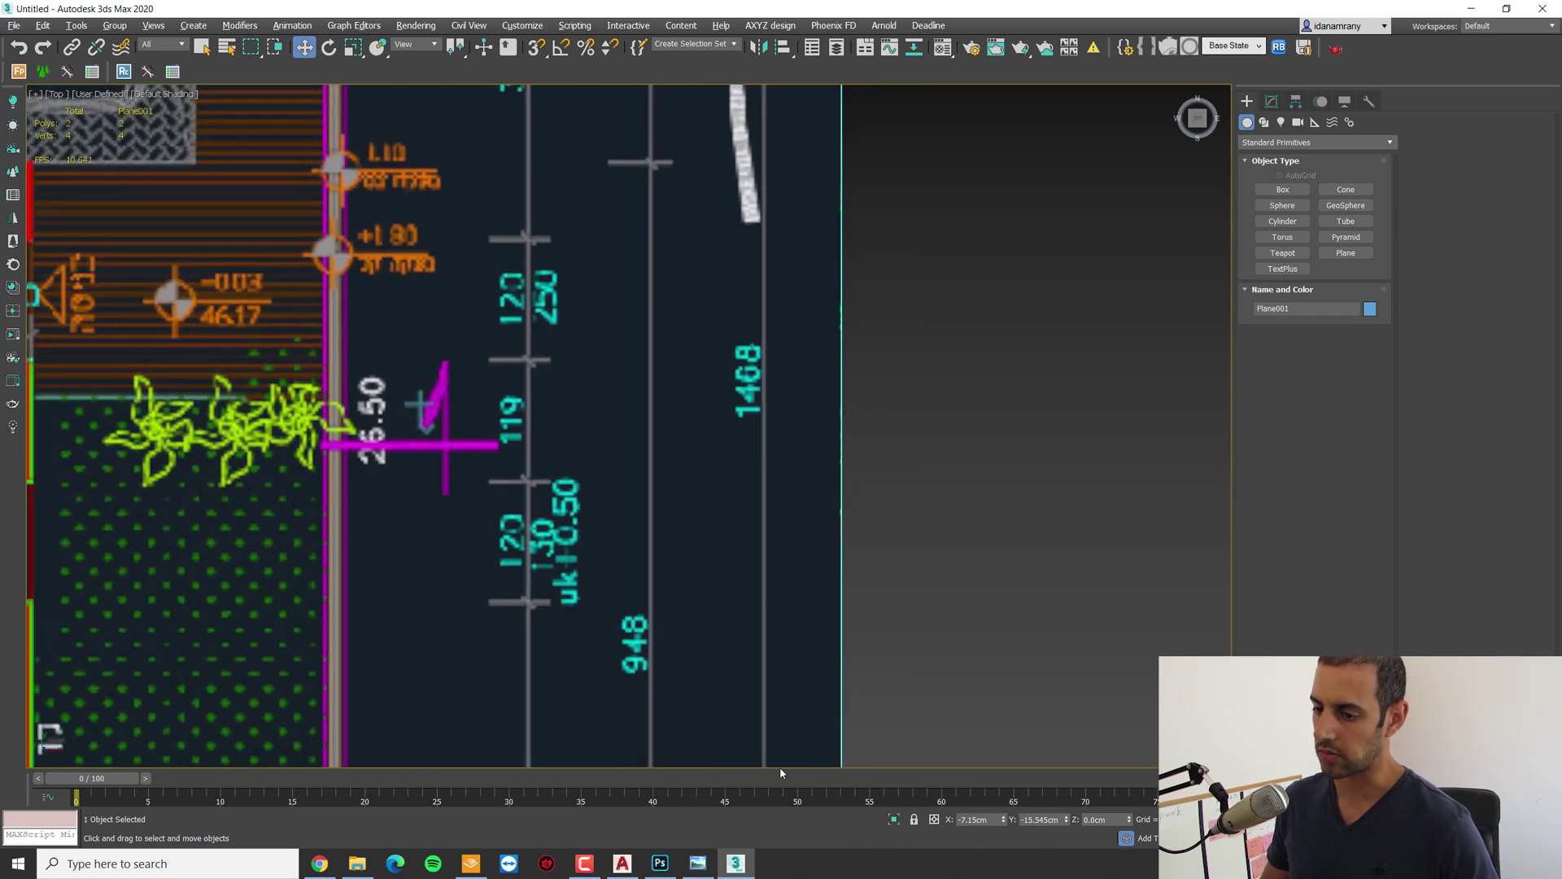
Step: Read the same outermost vertical dimension in the AutoCAD drawing and return to 3ds Max
left_click(631, 858)
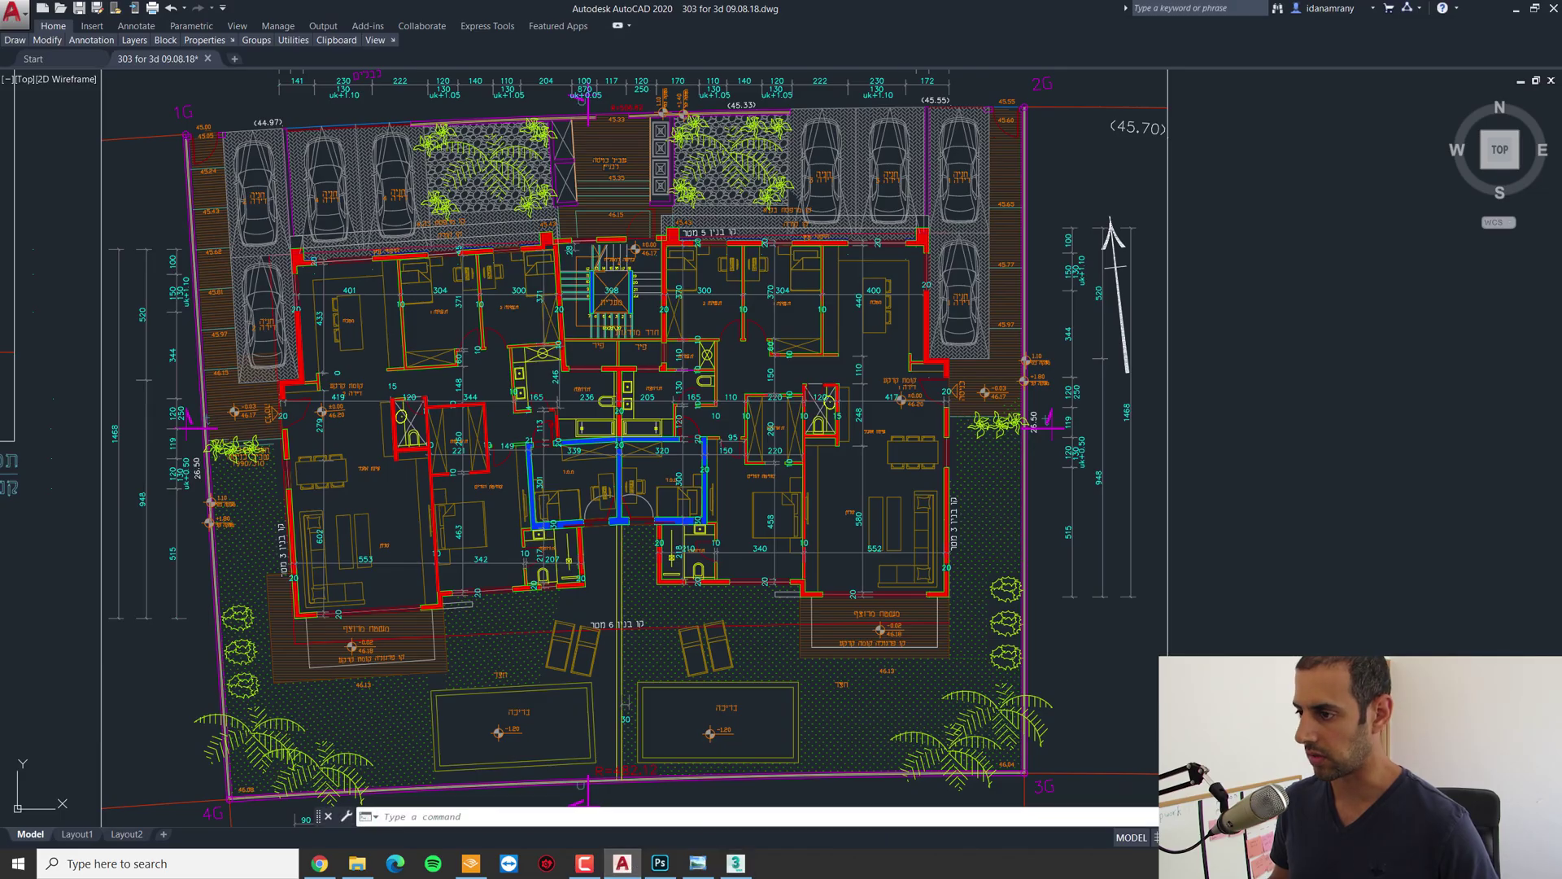
scroll(1152, 421, "up", 5)
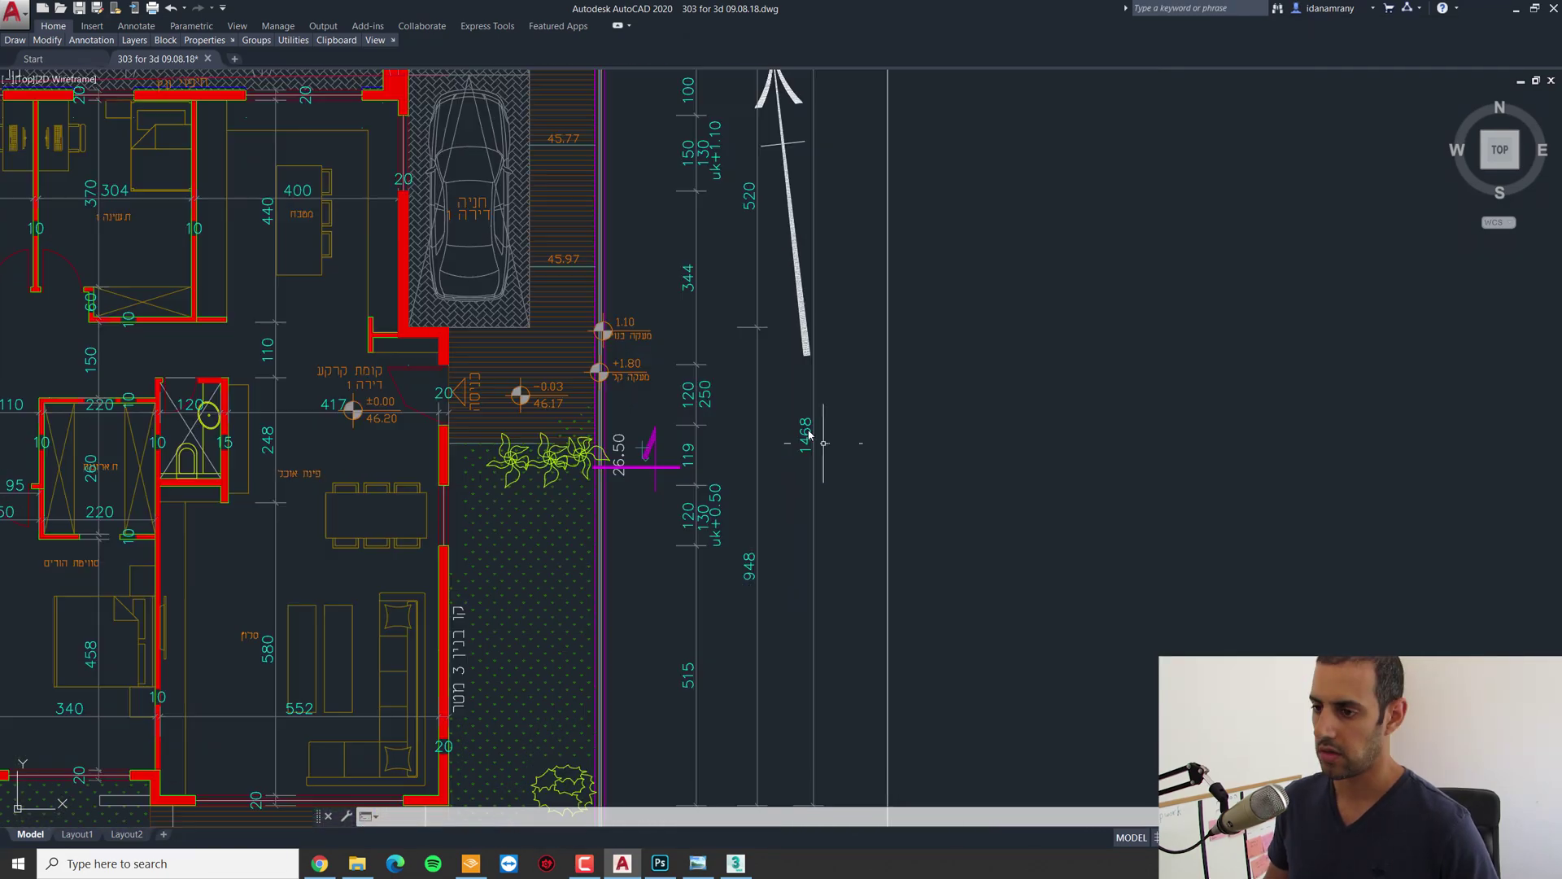
scroll(813, 440, "up", 1)
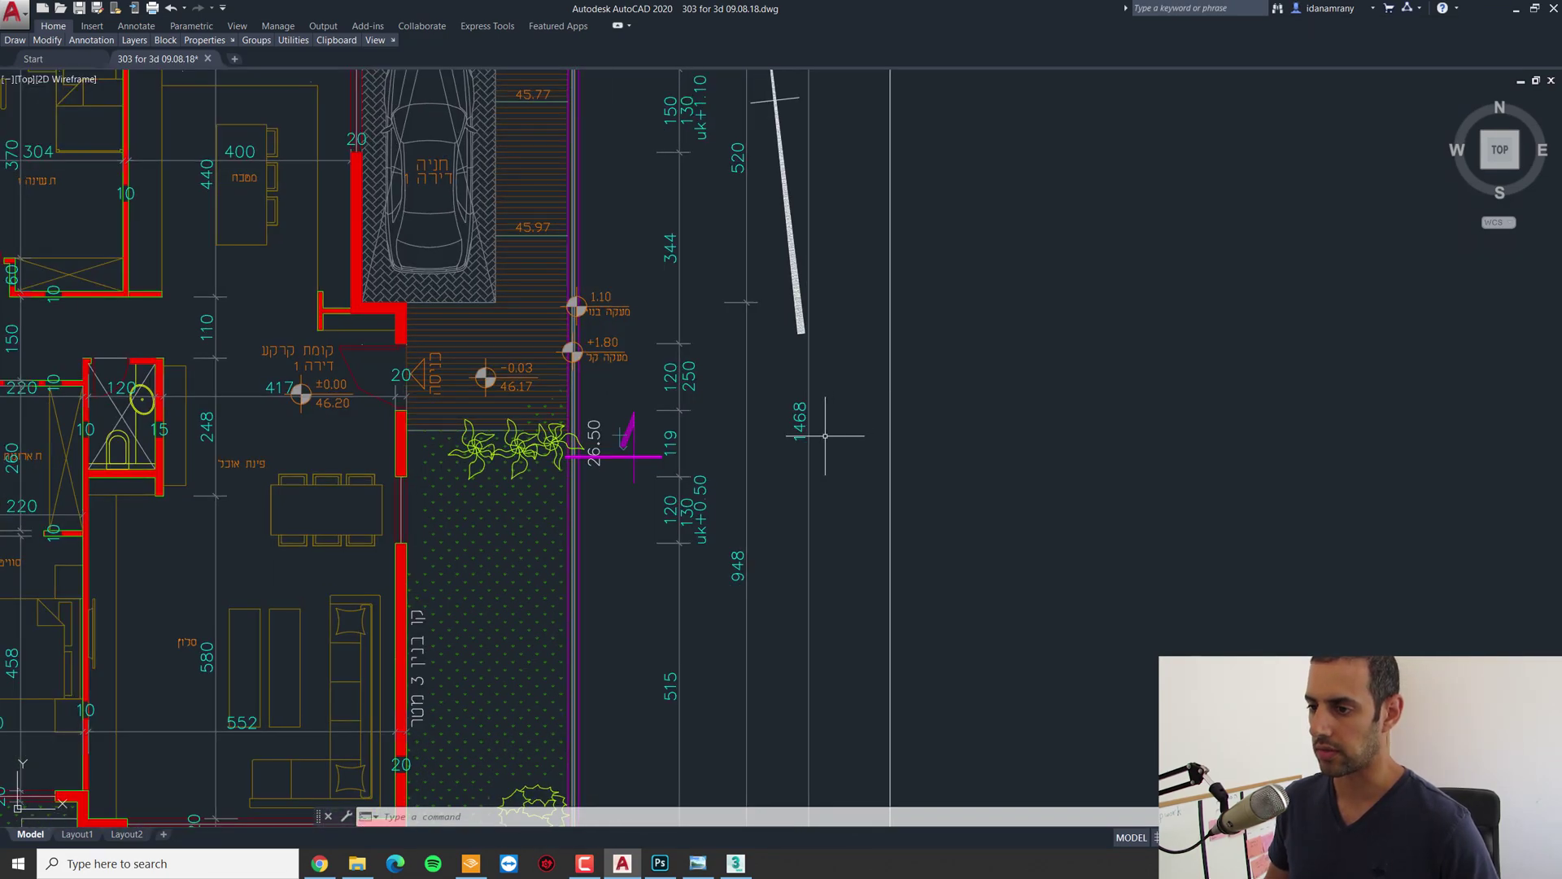
left_click(754, 863)
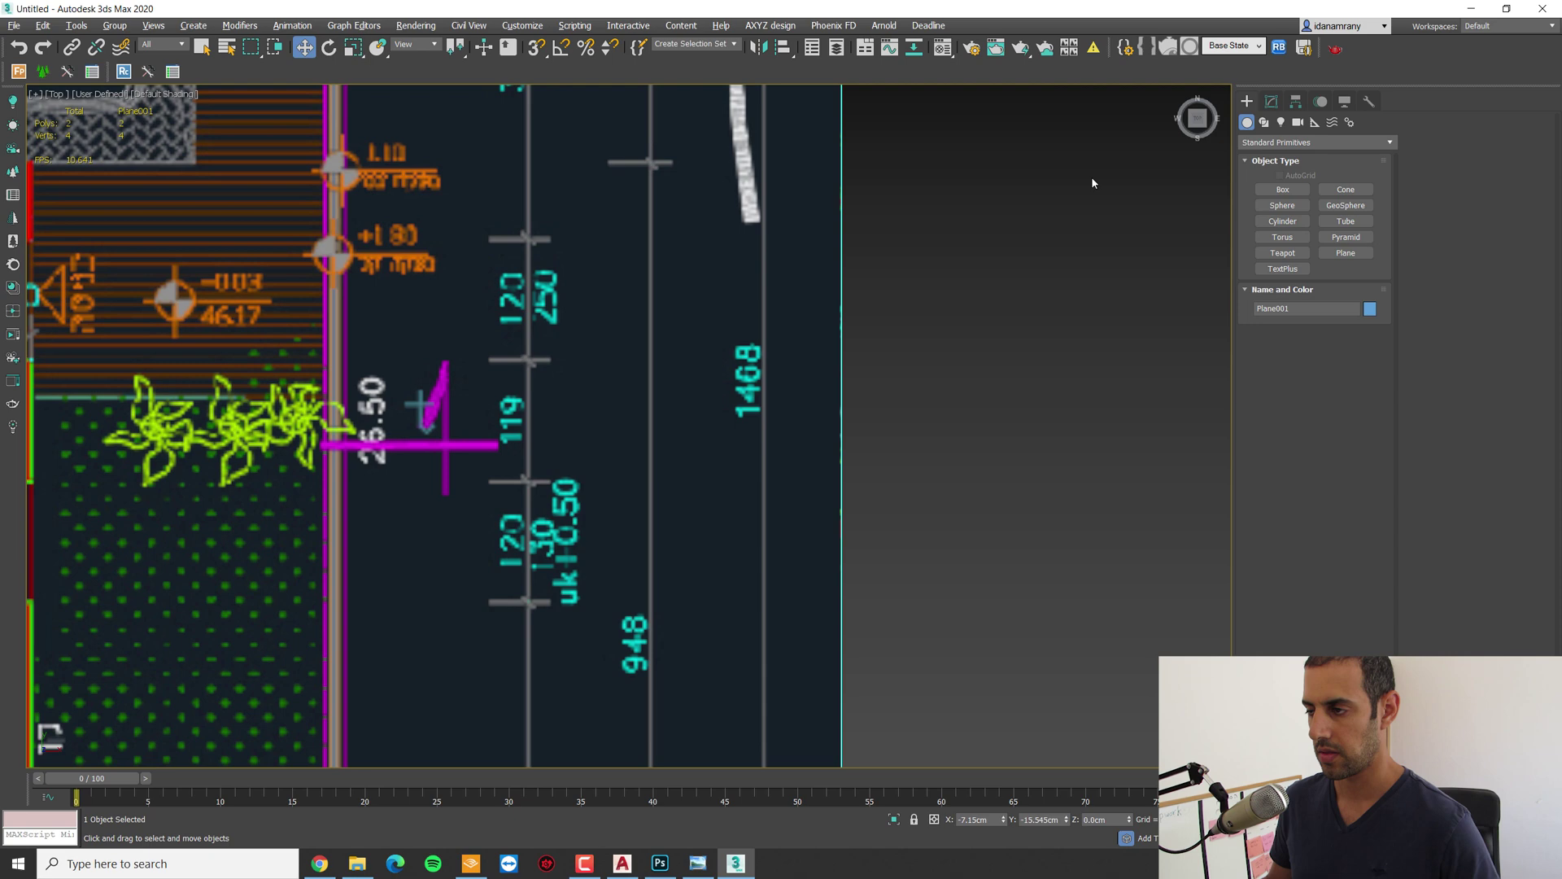
Step: Create a narrow reference plane about 15.75 cm wide beside the plan and set its length to 1468 cm
scroll(774, 558, "down", 5)
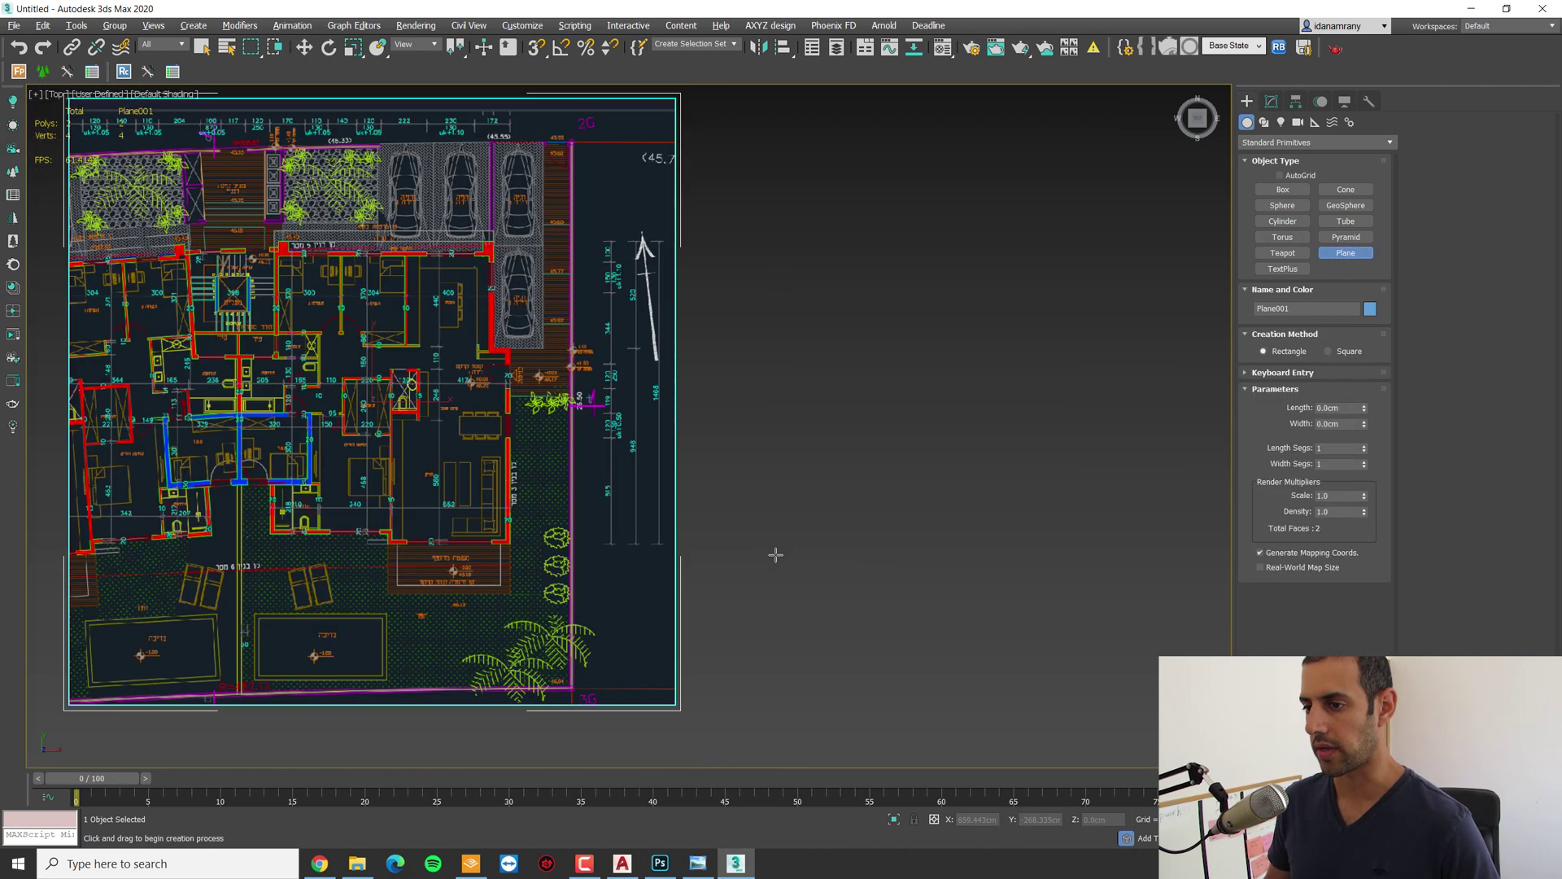
scroll(721, 583, "up", 2)
left_click_drag(727, 621, 784, 355)
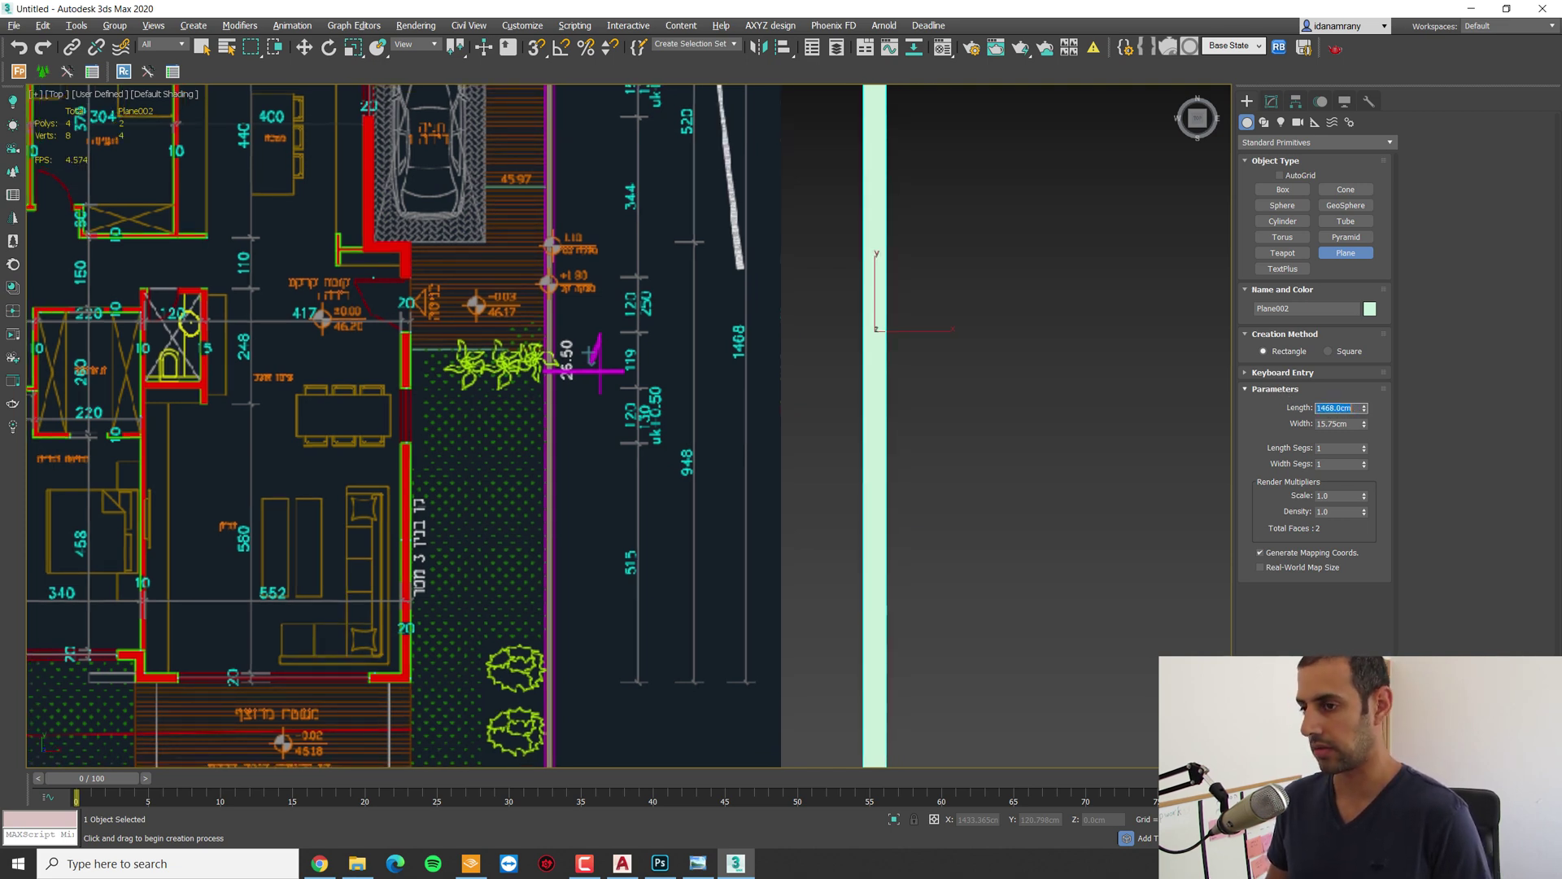
right_click(1087, 404)
scroll(1067, 398, "down", 5)
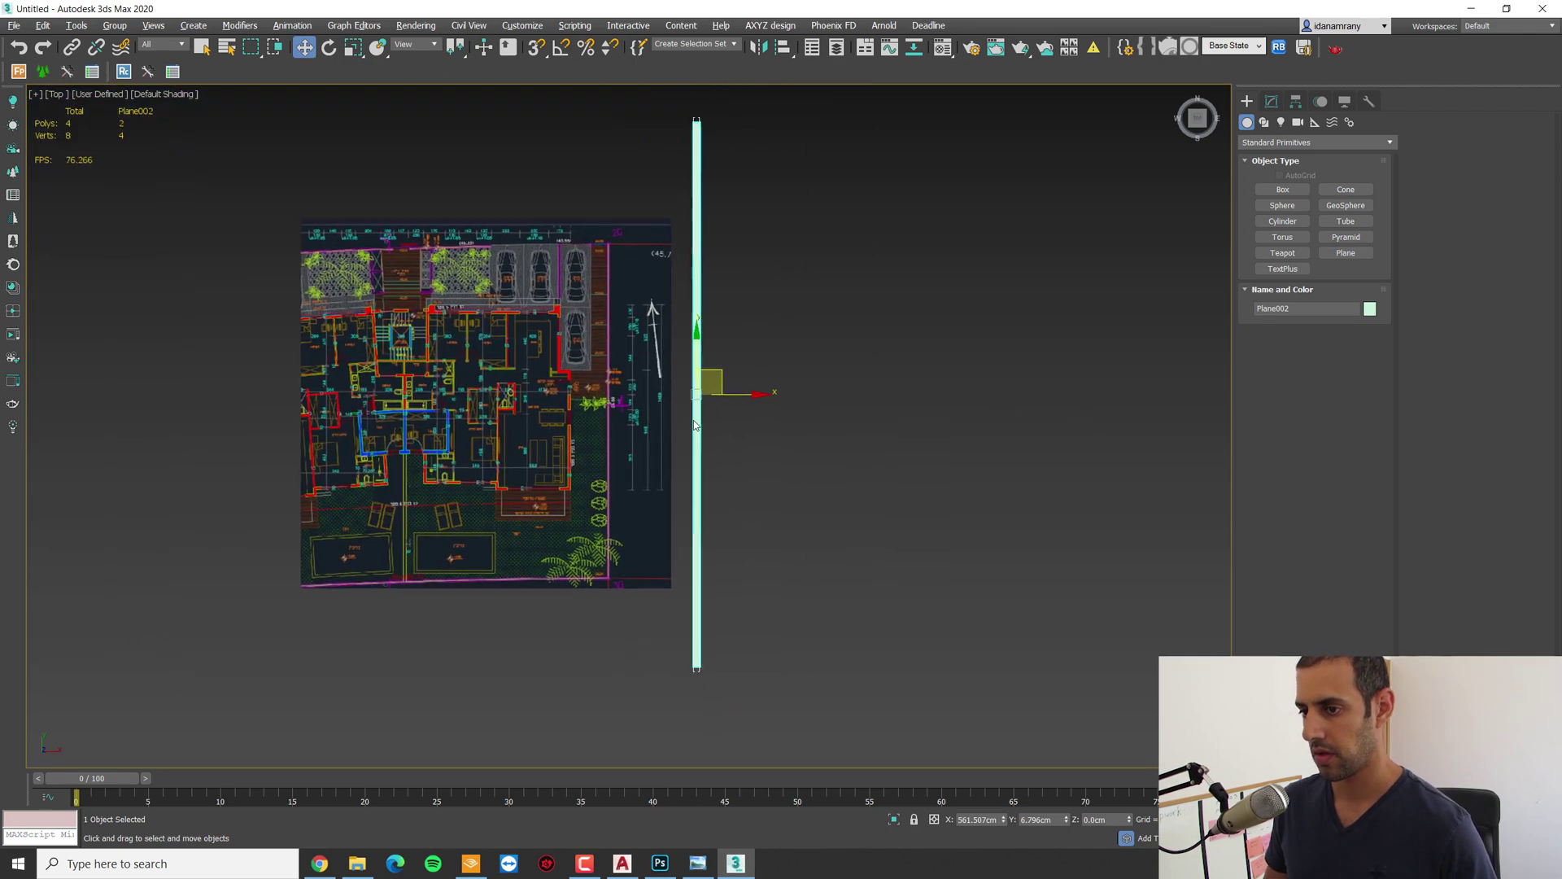
Step: Select the textured floor plan plane beside the narrow reference plane
scroll(694, 423, "up", 4)
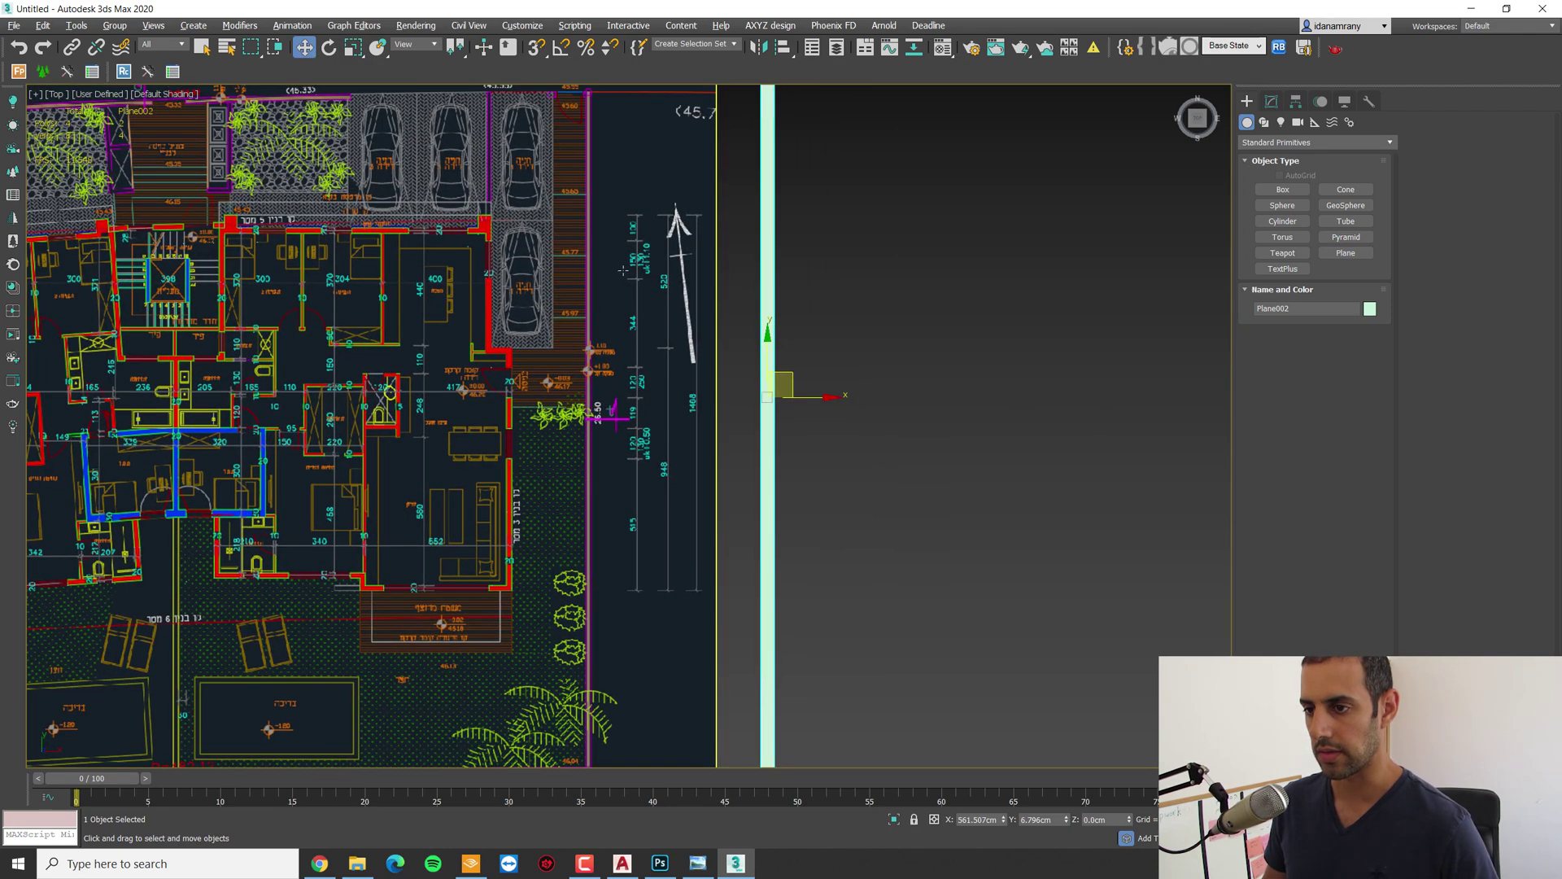
scroll(698, 361, "down", 5)
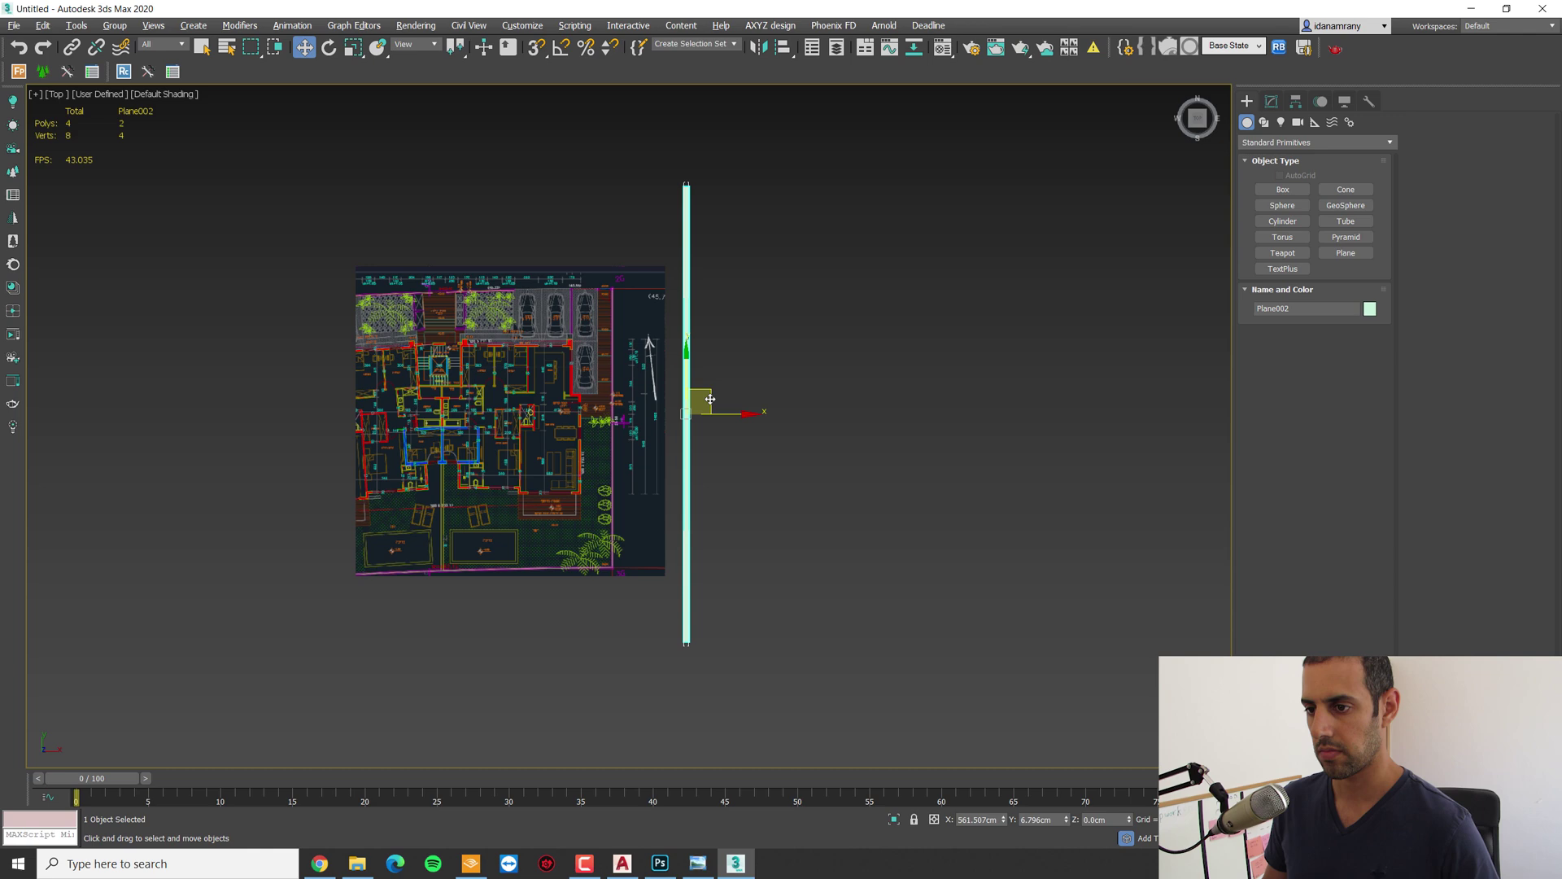
left_click(663, 319)
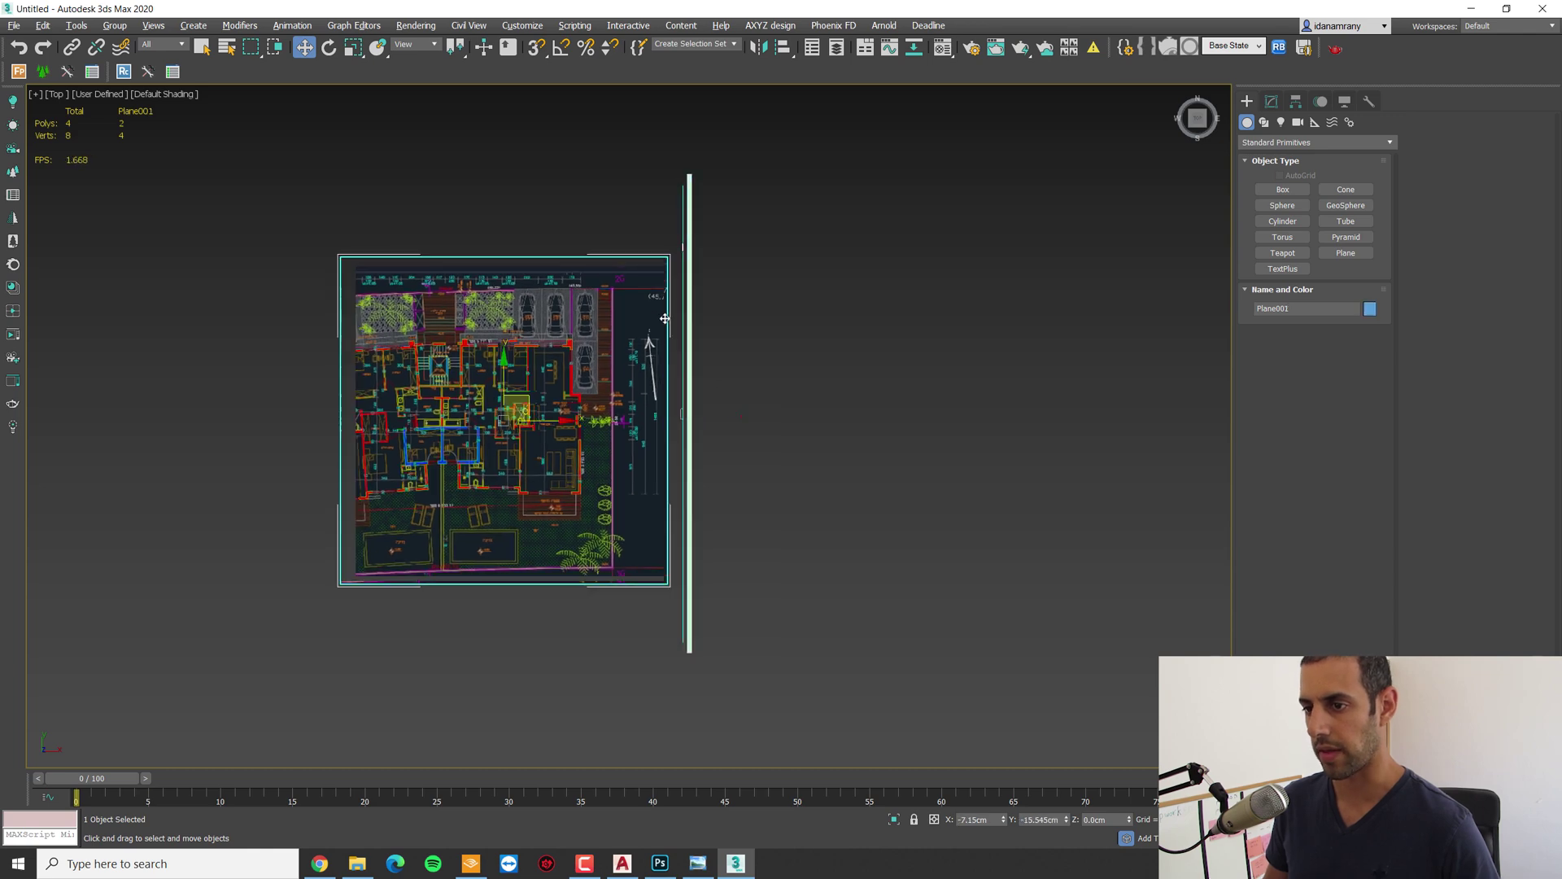
scroll(658, 456, "up", 2)
scroll(639, 388, "up", 2)
left_click(1271, 102)
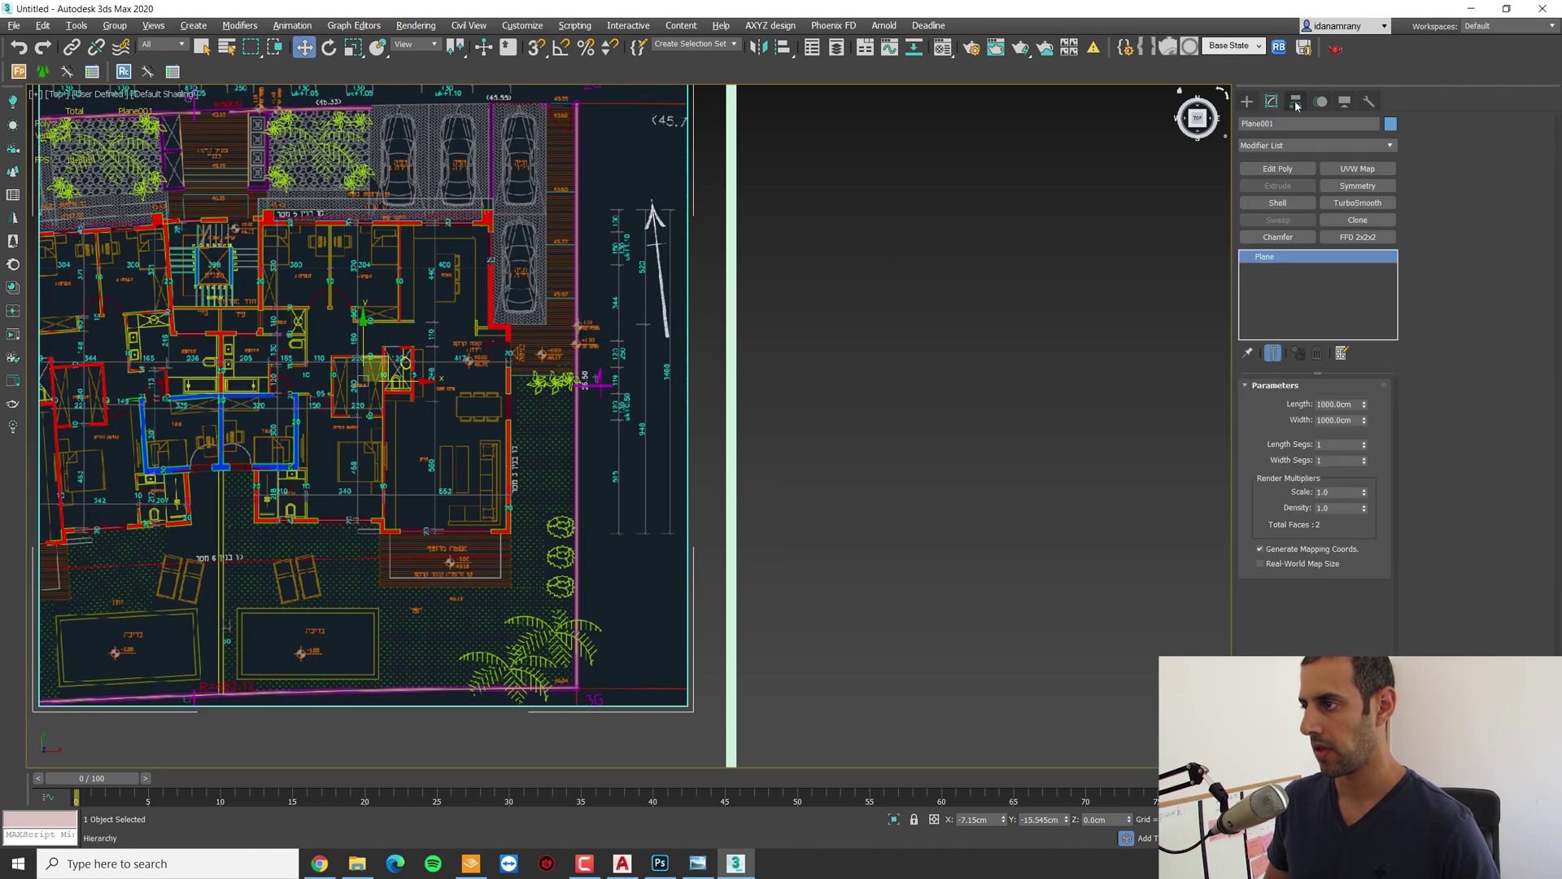
left_click(1246, 104)
scroll(816, 247, "down", 2)
scroll(602, 344, "up", 2)
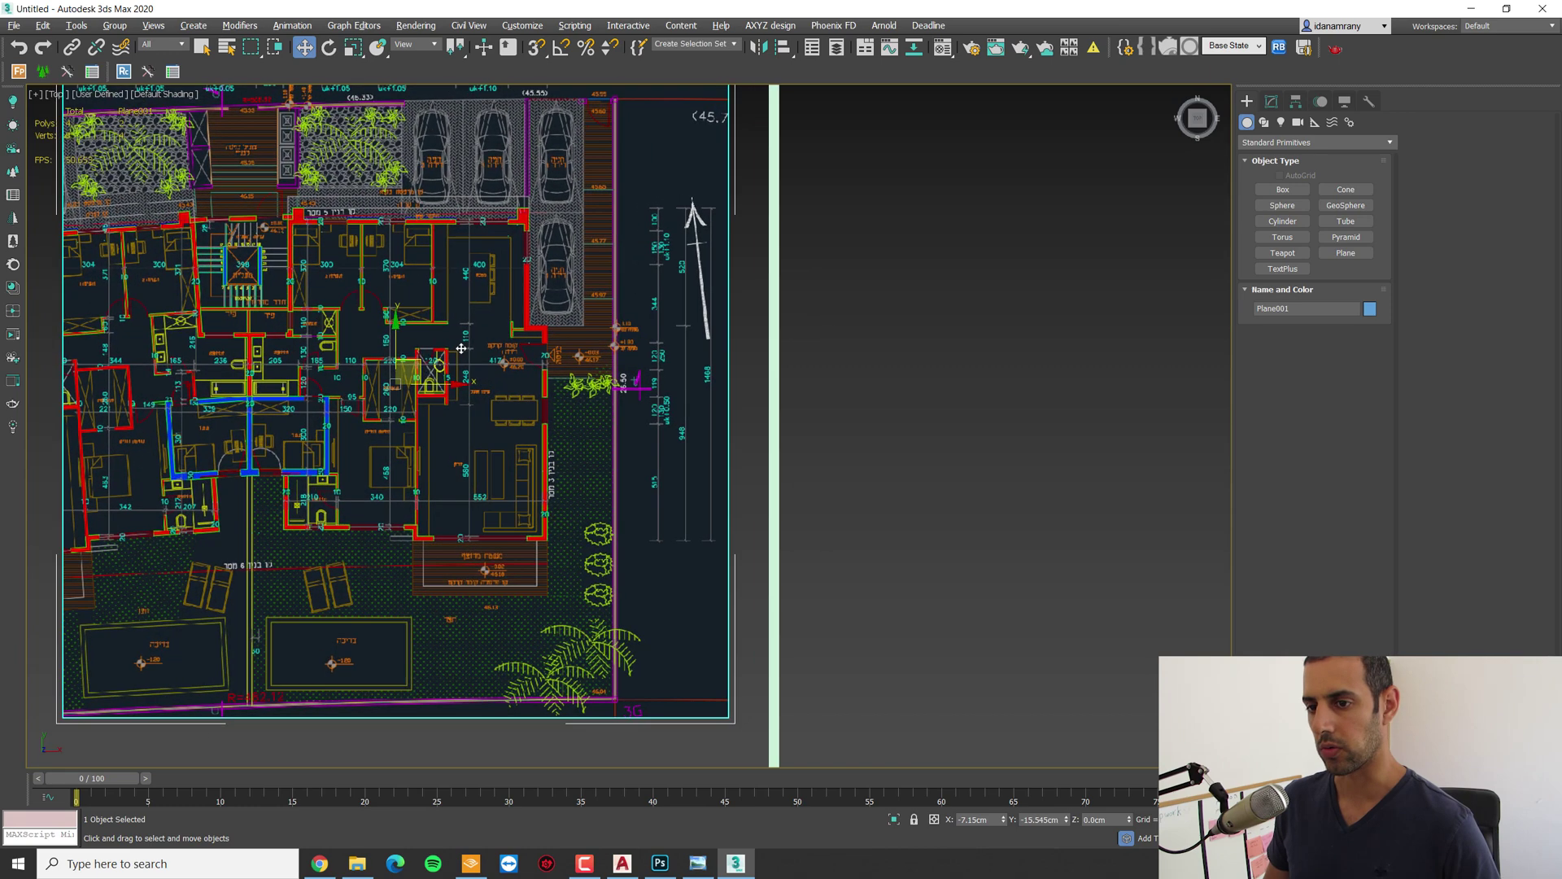
scroll(407, 309, "down", 1)
left_click(1272, 101)
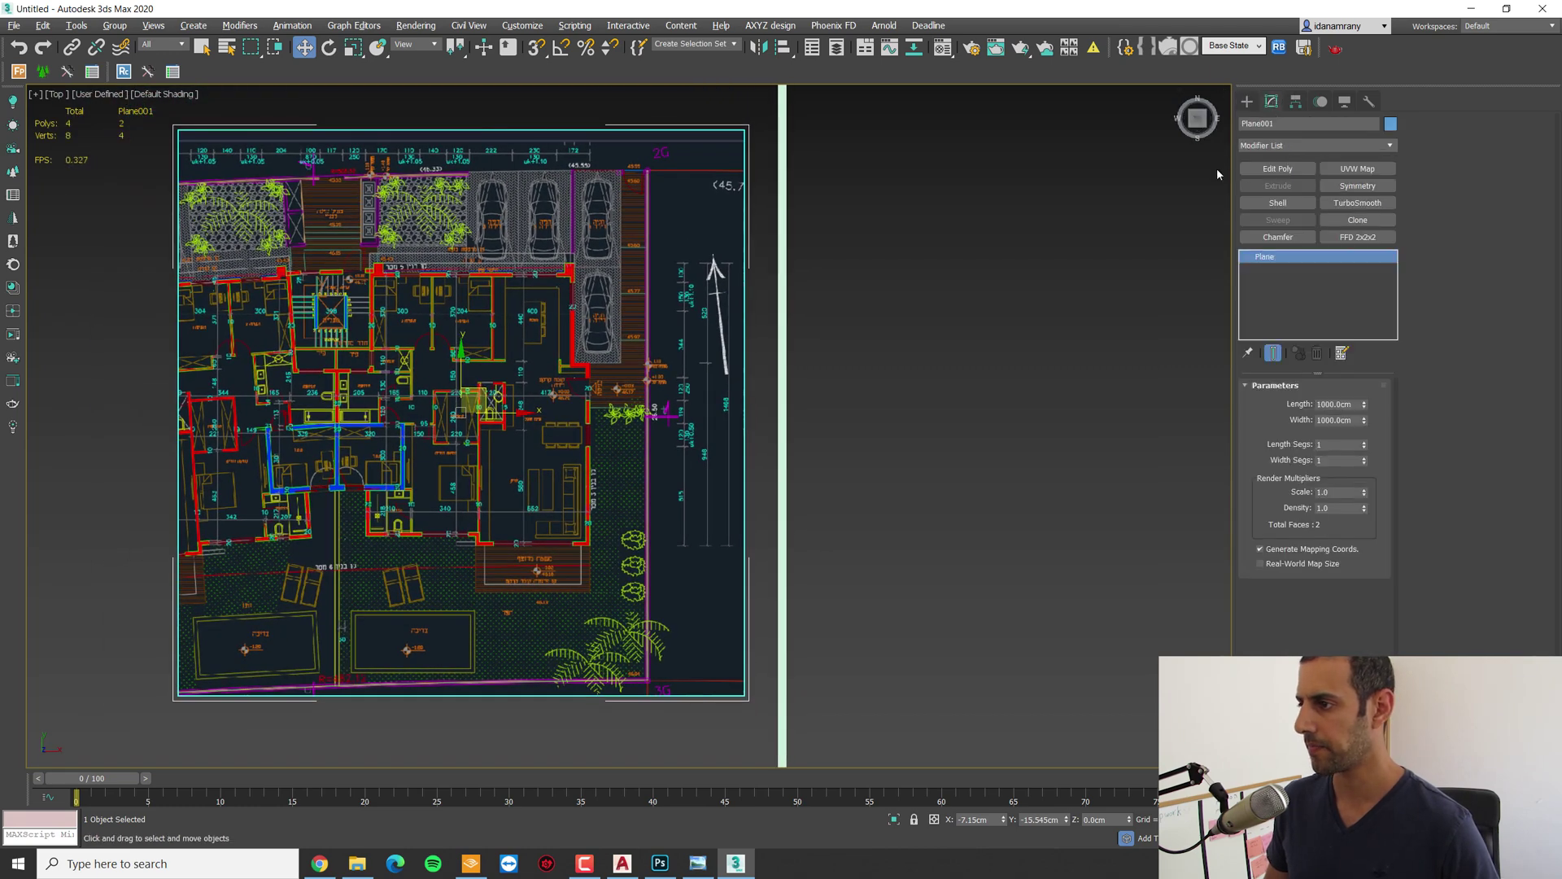
left_click(1247, 103)
left_click(1272, 103)
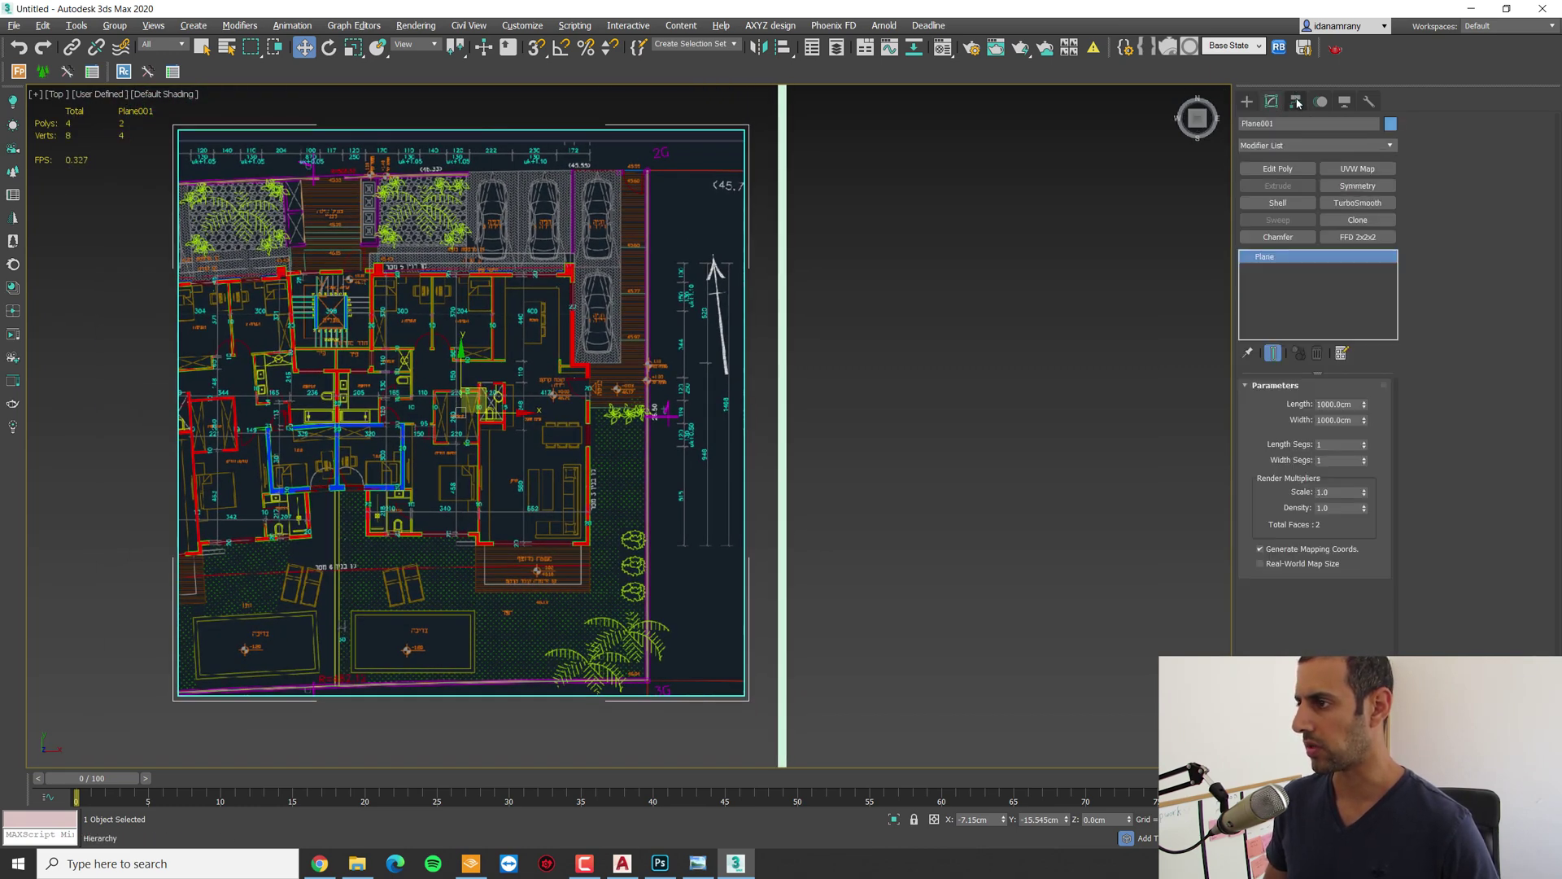
Step: Move only the pivot of the plan plane to the lower end of its outermost vertical dimension line, marked 1468
left_click(1297, 102)
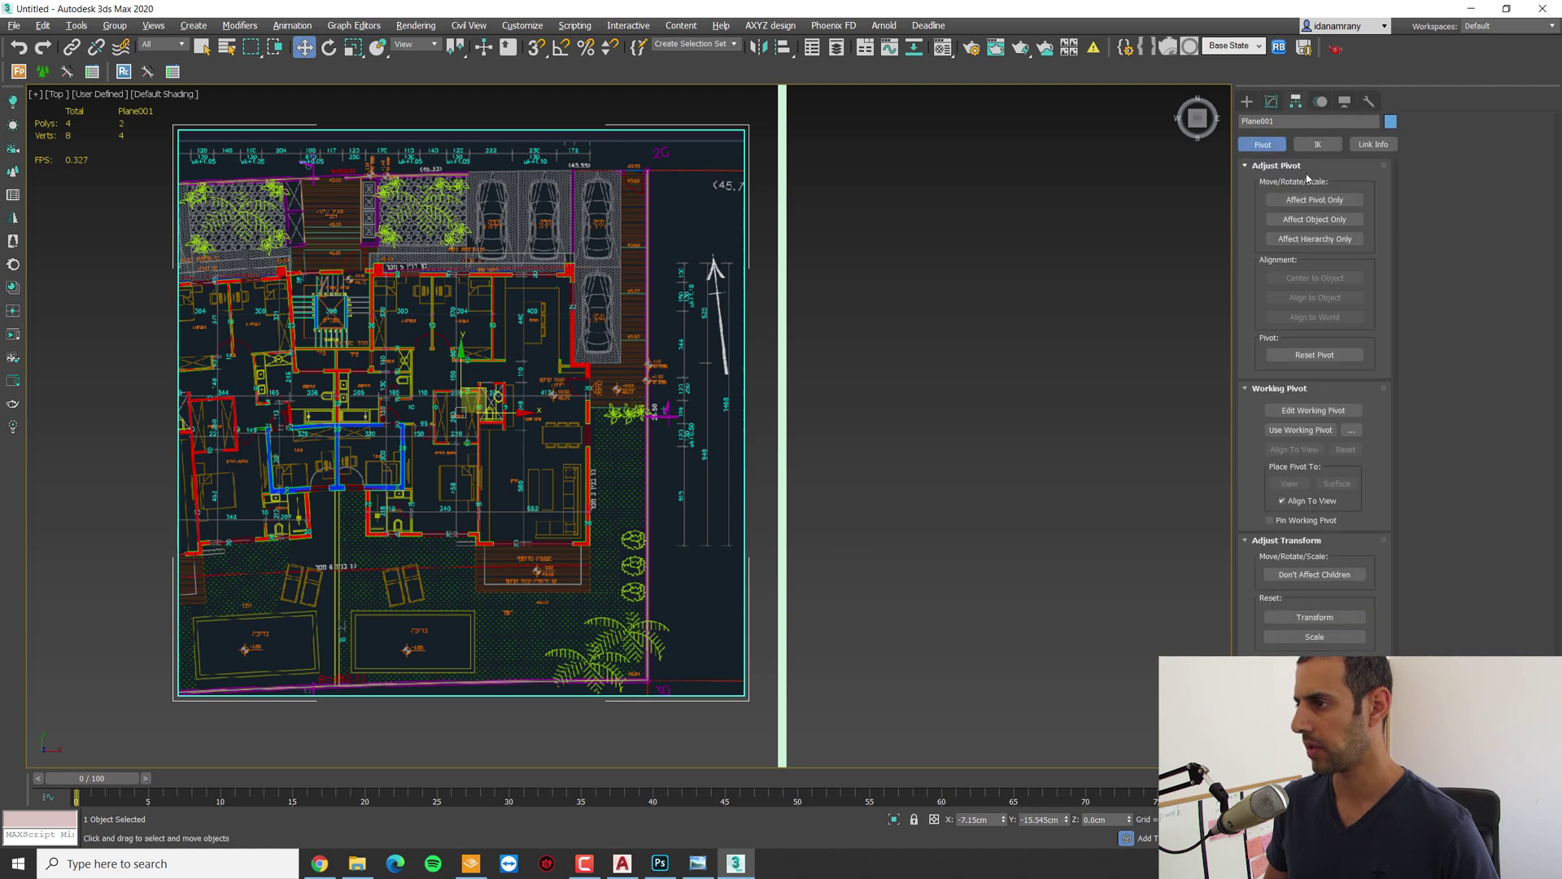
left_click(1323, 200)
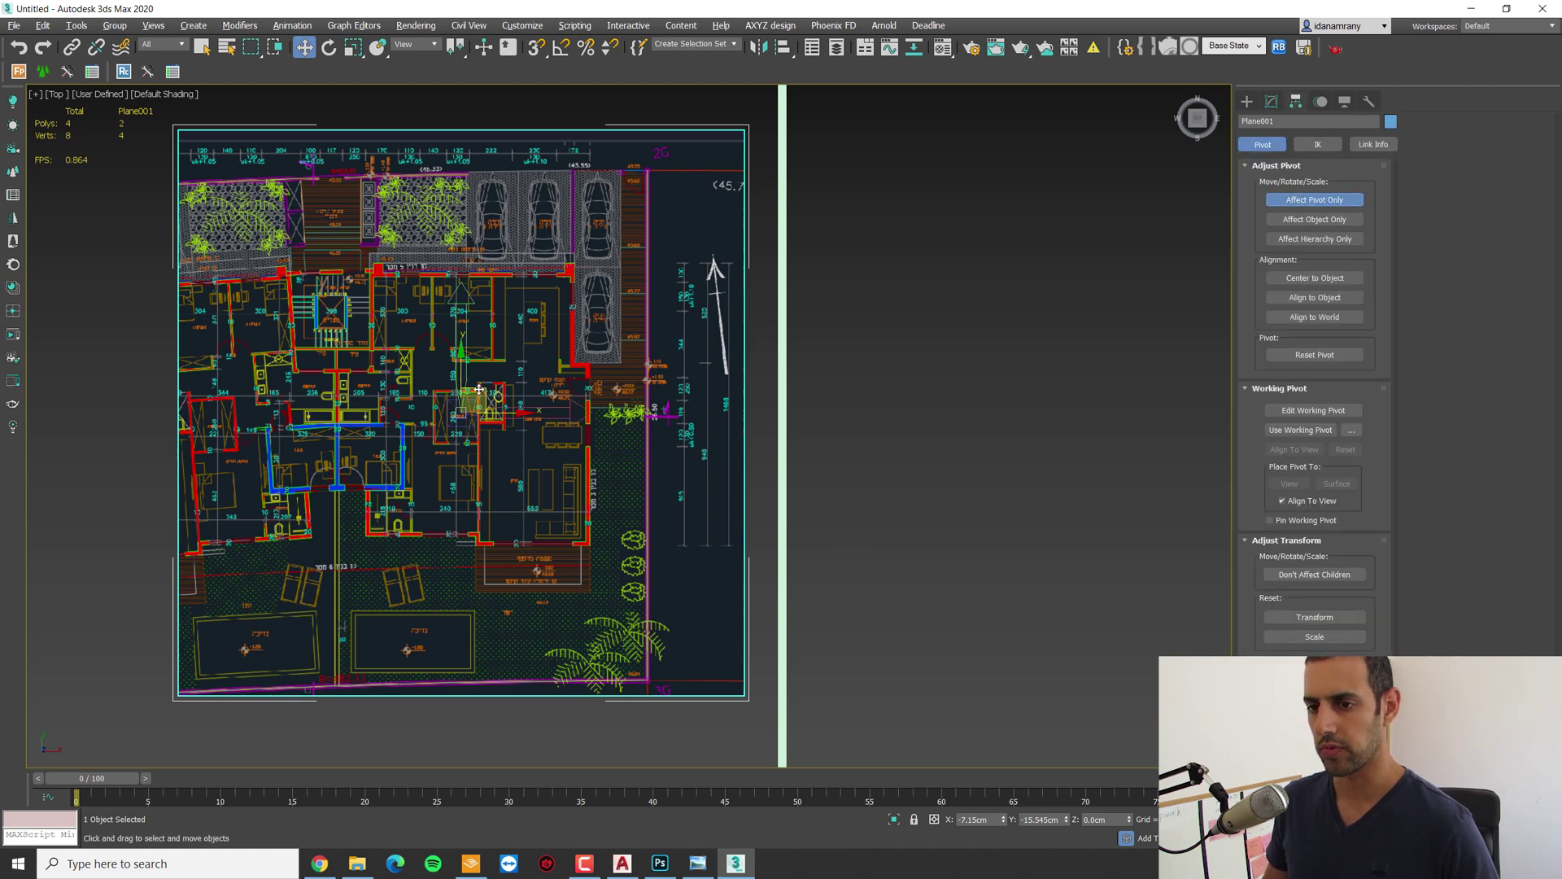
left_click_drag(479, 390, 747, 537)
scroll(756, 519, "up", 4)
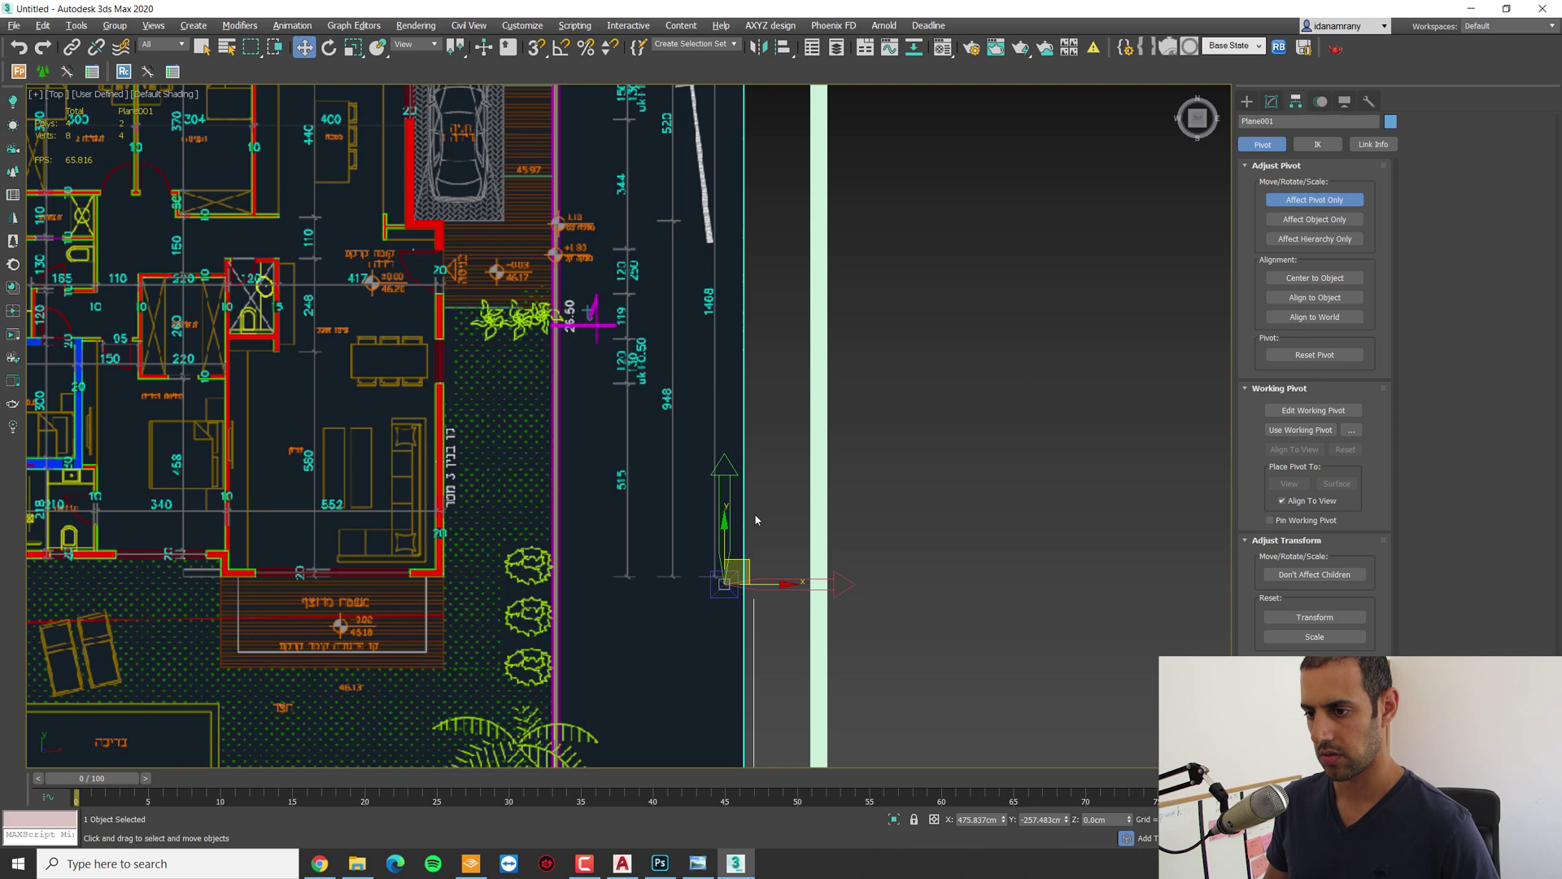
scroll(756, 519, "up", 8)
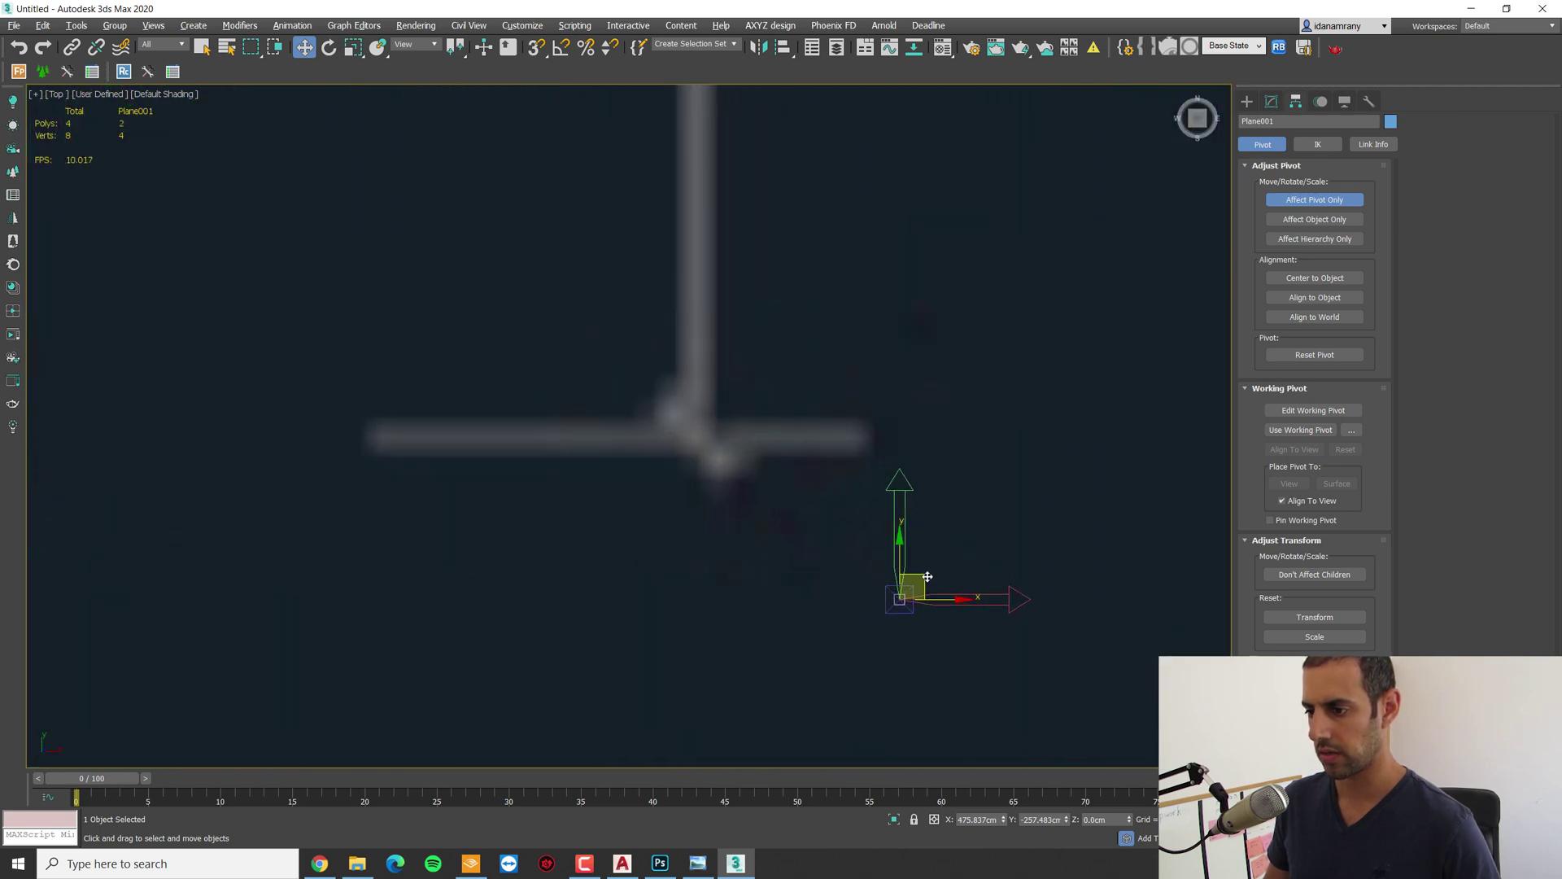
left_click_drag(927, 576, 744, 409)
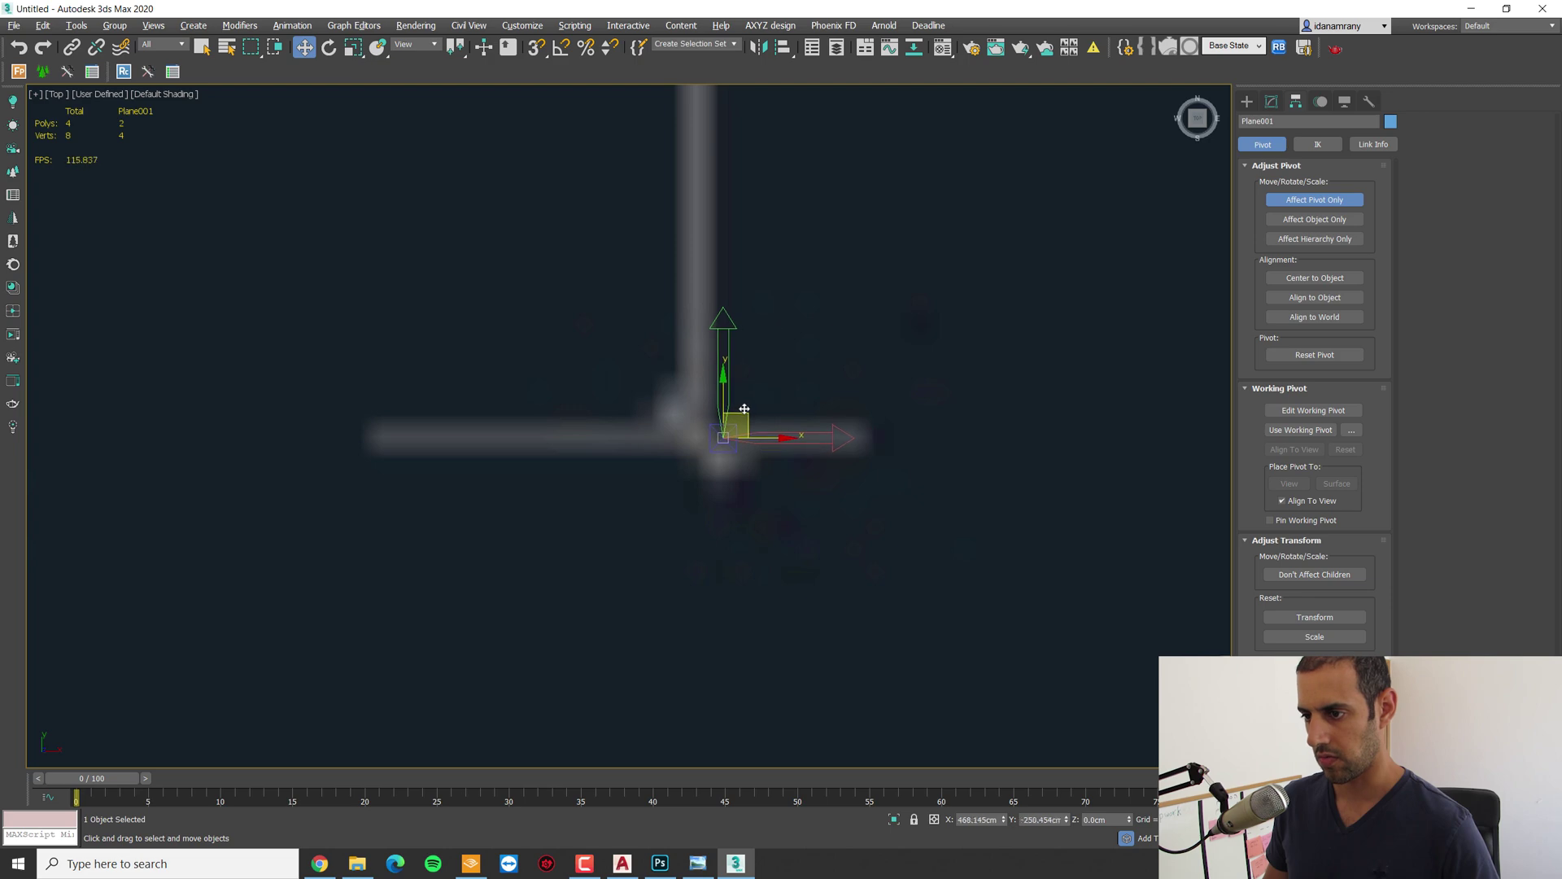
left_click(1246, 100)
Step: Enable snapping and move the plan plane so its pivot snaps onto the lower corner of the reference plane
scroll(649, 356, "up", 8)
scroll(649, 356, "down", 6)
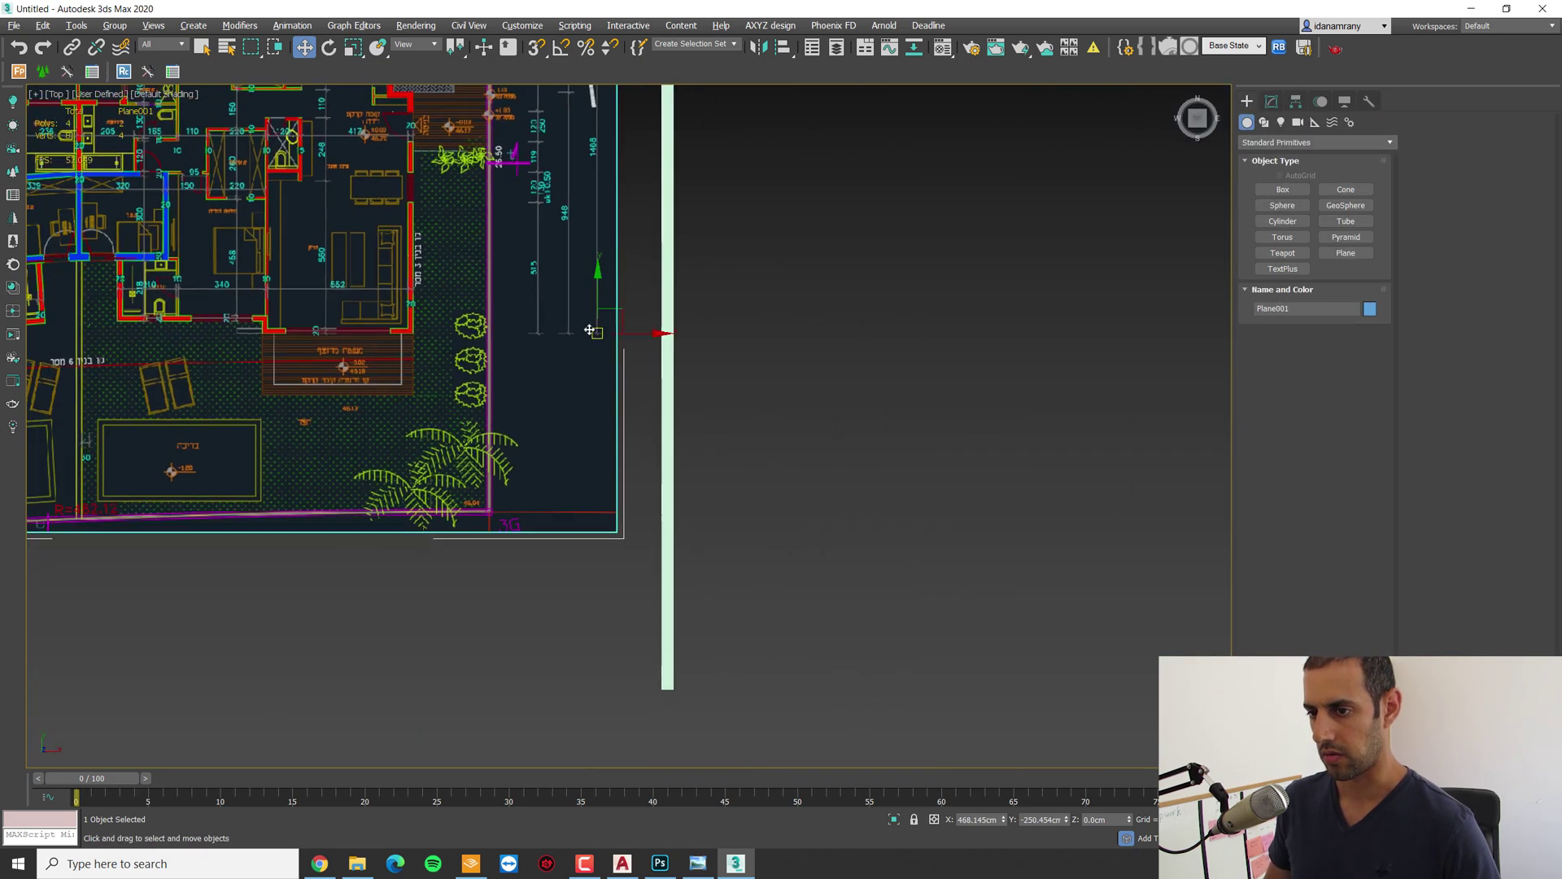
scroll(662, 446, "up", 4)
mouse_move(672, 652)
left_mouse_down()
mouse_move(650, 659)
mouse_move(687, 649)
mouse_move(677, 678)
left_mouse_up()
key("s")
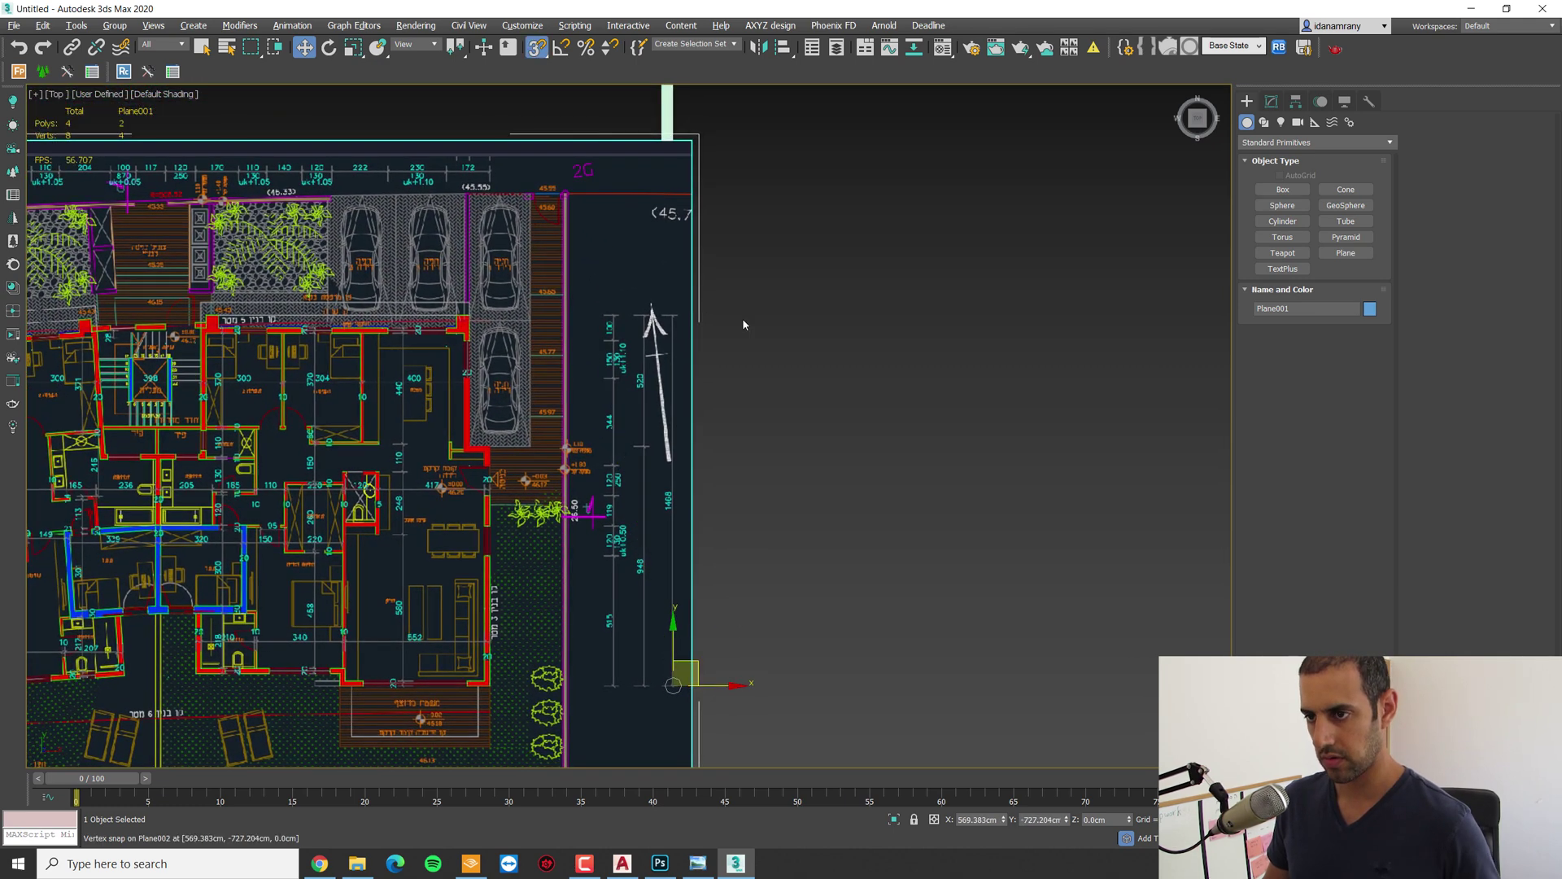
scroll(742, 317, "down", 2)
Step: Raise the narrow reference plane to a Z position of 1 cm so it sits above the plan
left_click(667, 163)
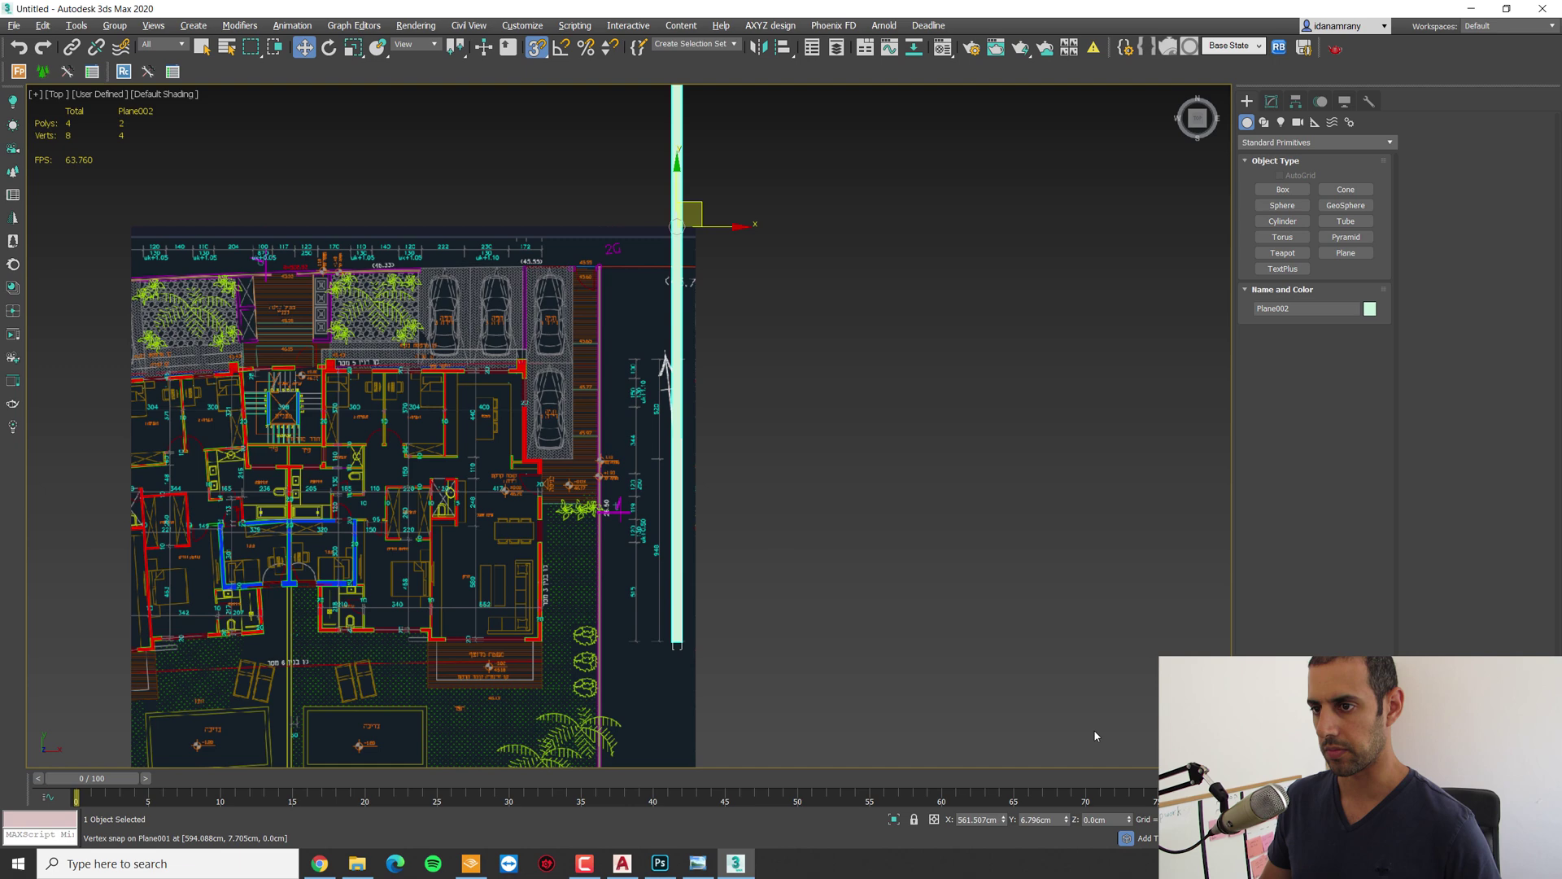
type("1")
key("Return")
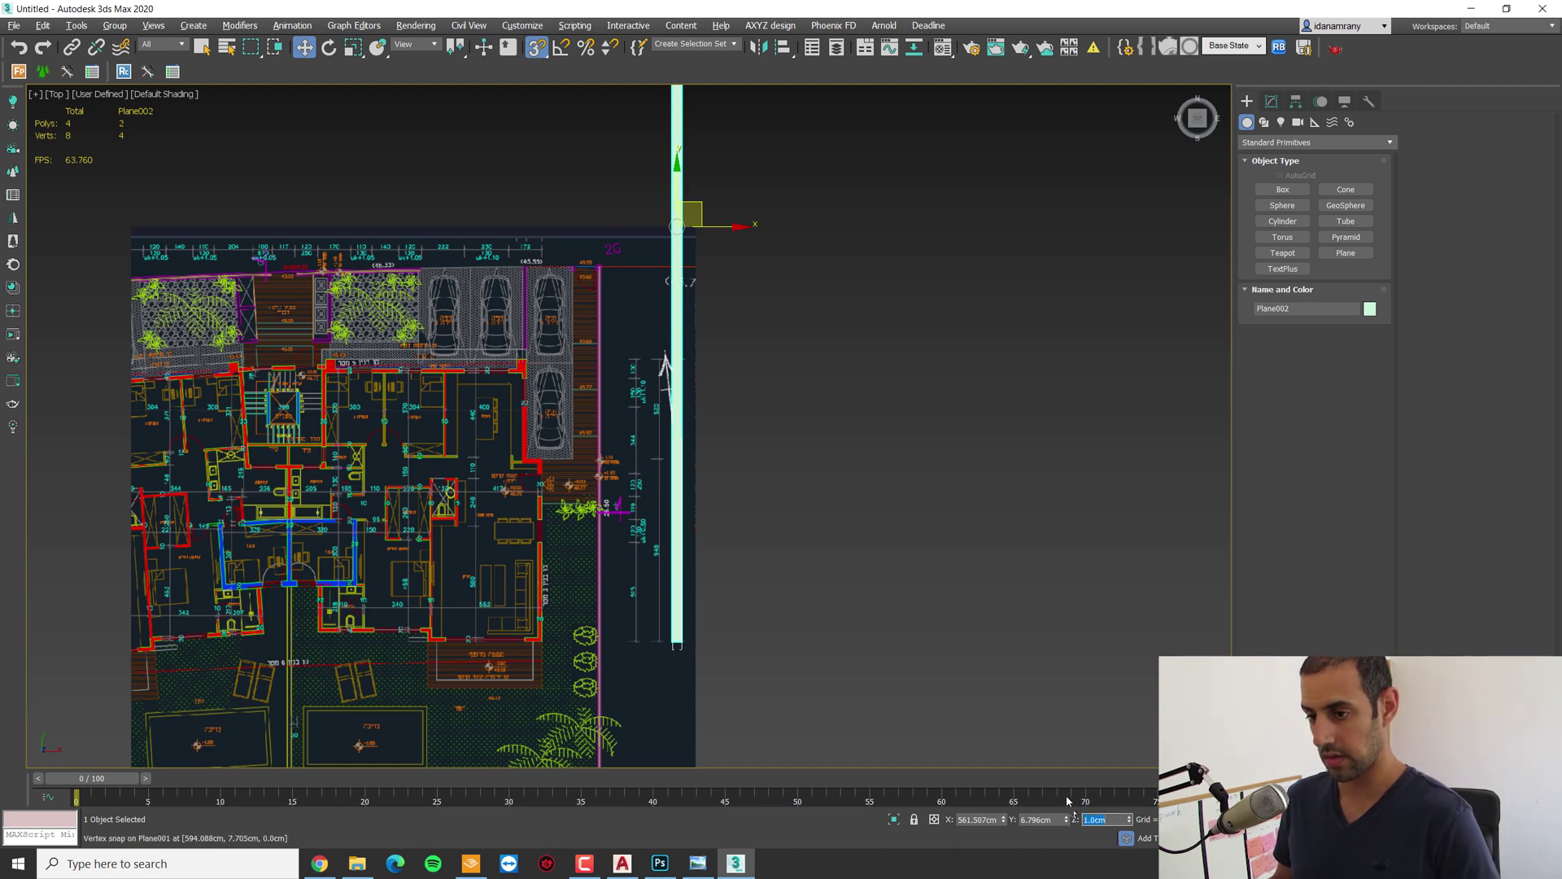
scroll(628, 664, "up", 2)
Step: Scale the plan plane up uniformly from its pivot to about 129% with Scale Transform Type-In
left_click(551, 338)
right_click(303, 48)
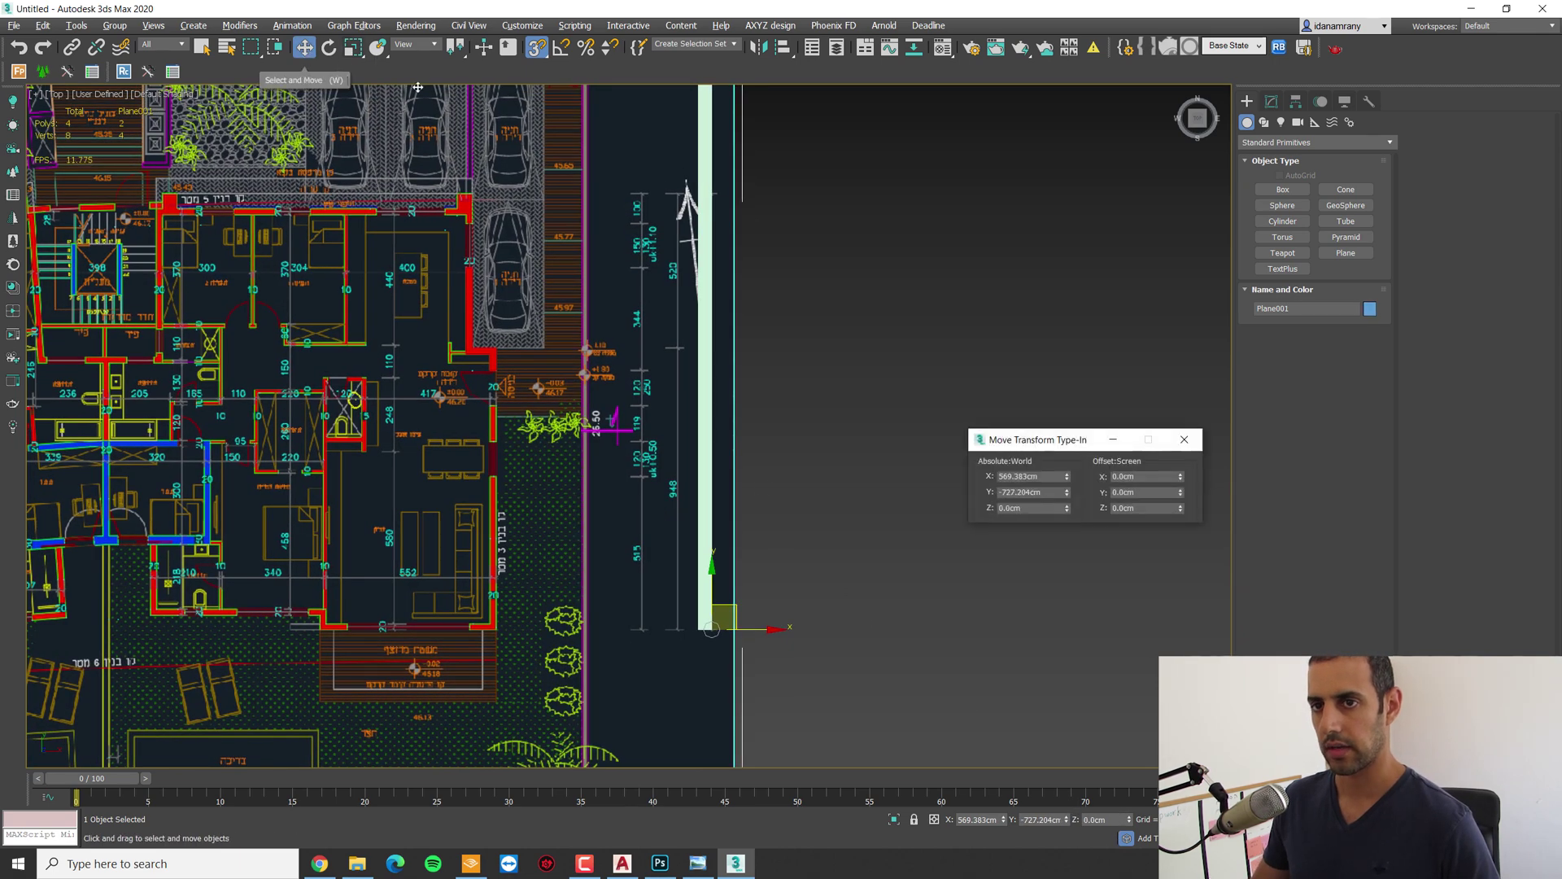
scroll(664, 491, "down", 3)
scroll(778, 415, "up", 1)
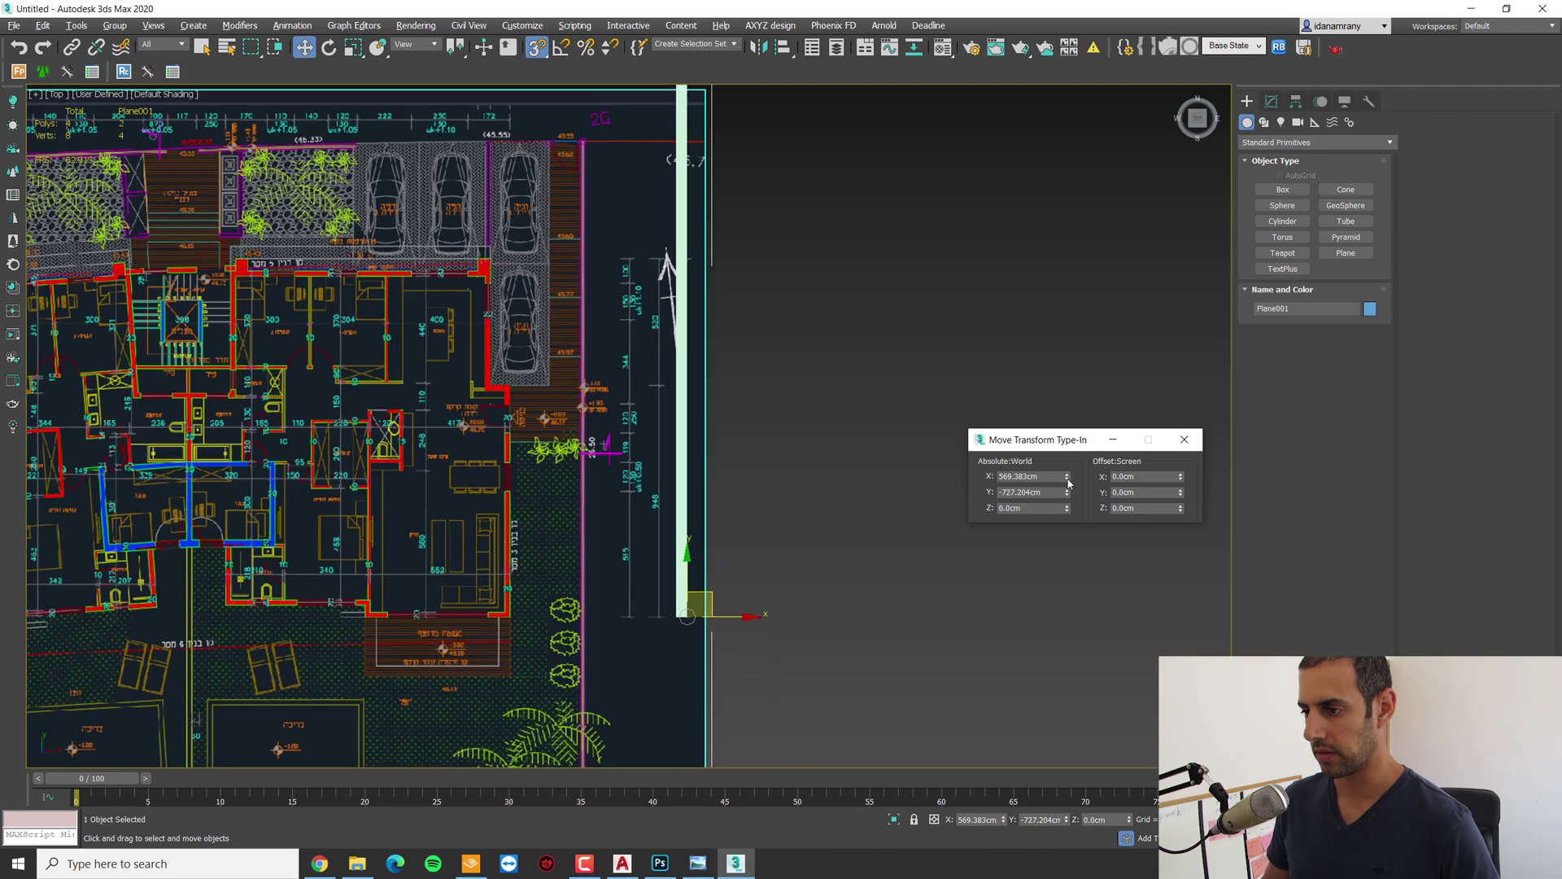
right_click(353, 47)
left_click_drag(1179, 476, 1181, 438)
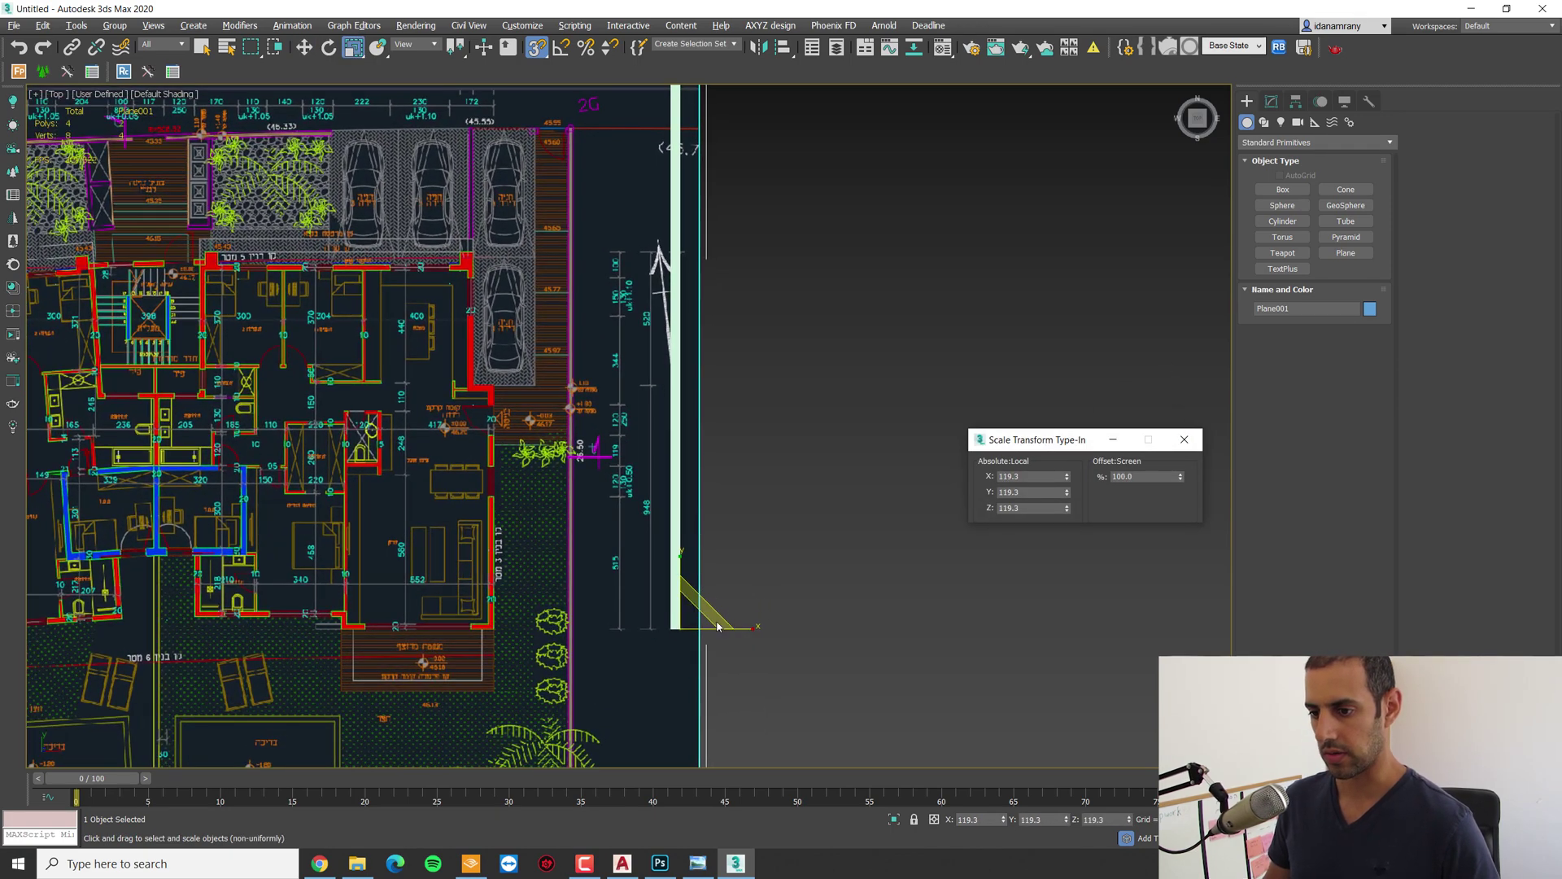
scroll(657, 663, "up", 5)
left_click_drag(656, 663, 674, 586)
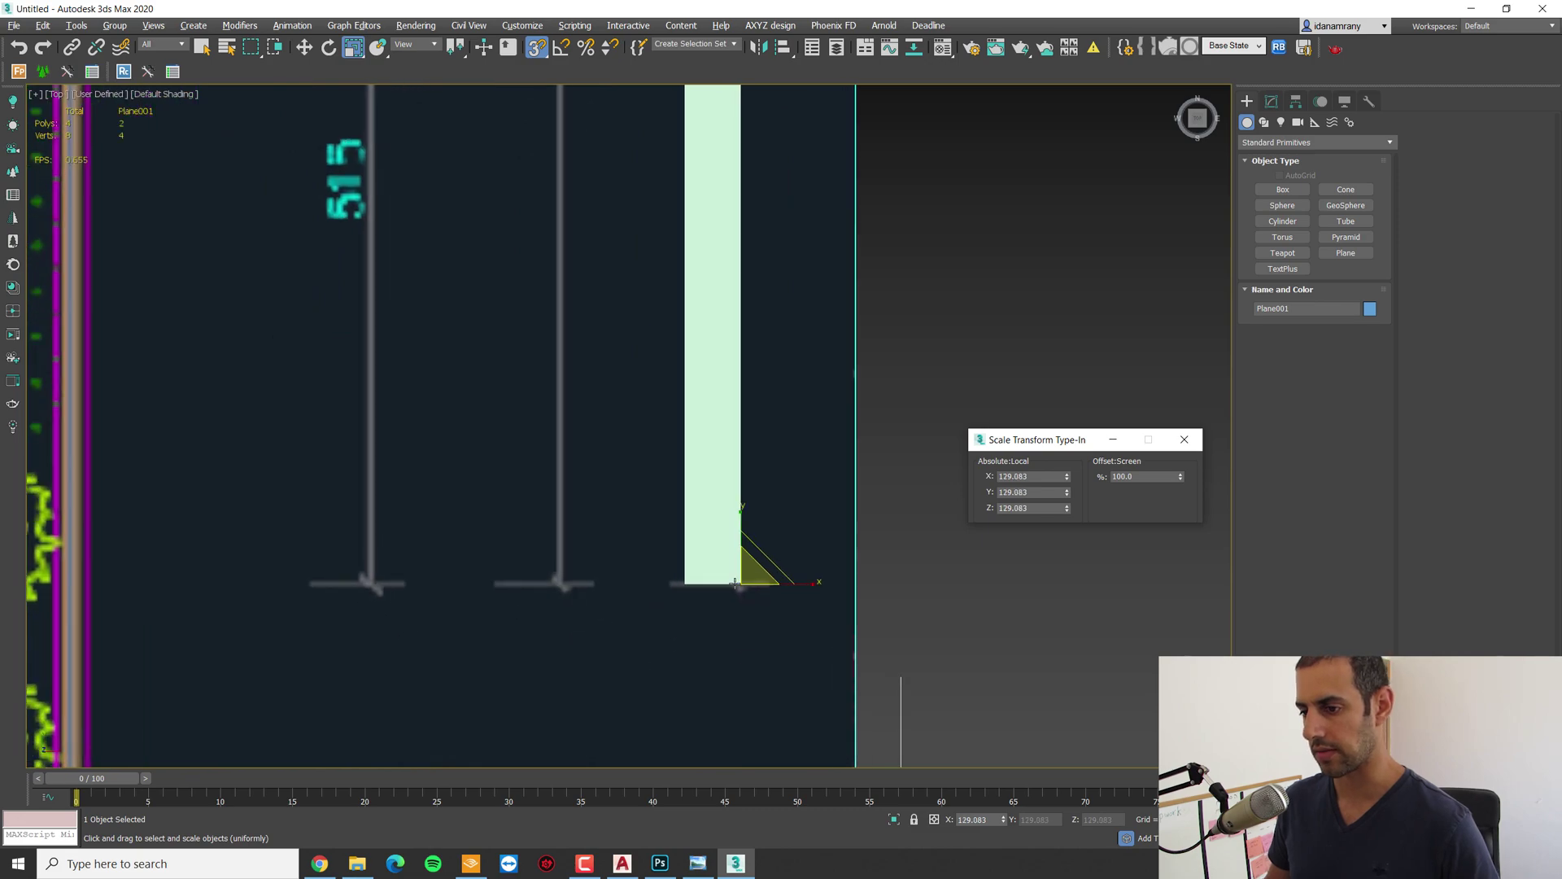
Step: Scale the plan plane uniformly to about 293.6%, matching the upper end of its 1468 dimension to the reference plane's top edge
scroll(861, 563, "down", 10)
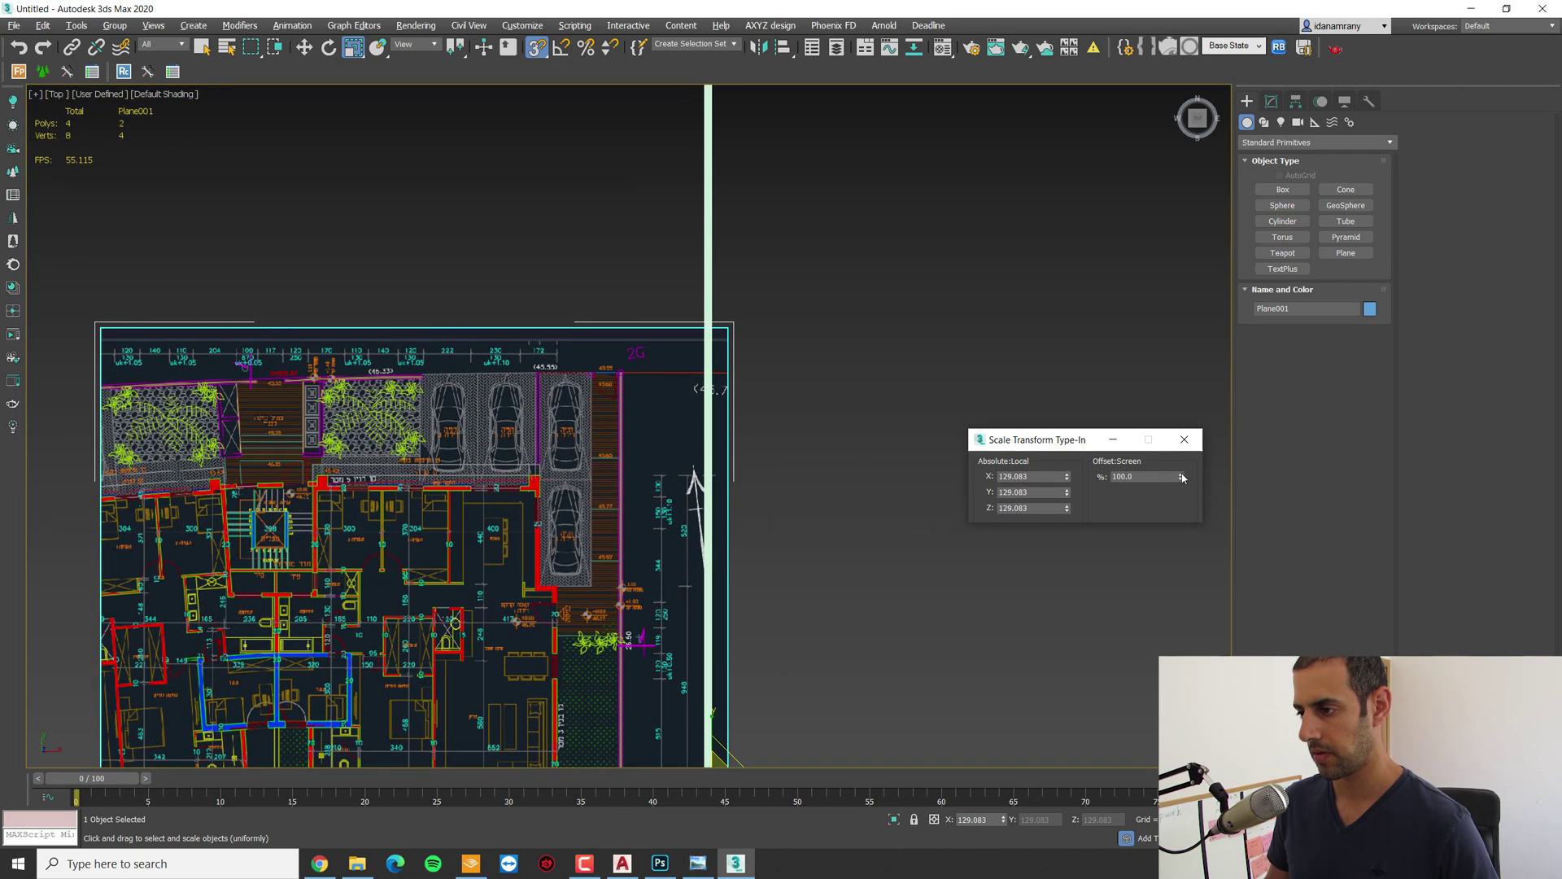
left_click_drag(1181, 477, 1111, 218)
scroll(709, 415, "up", 6)
left_click_drag(1182, 477, 1187, 421)
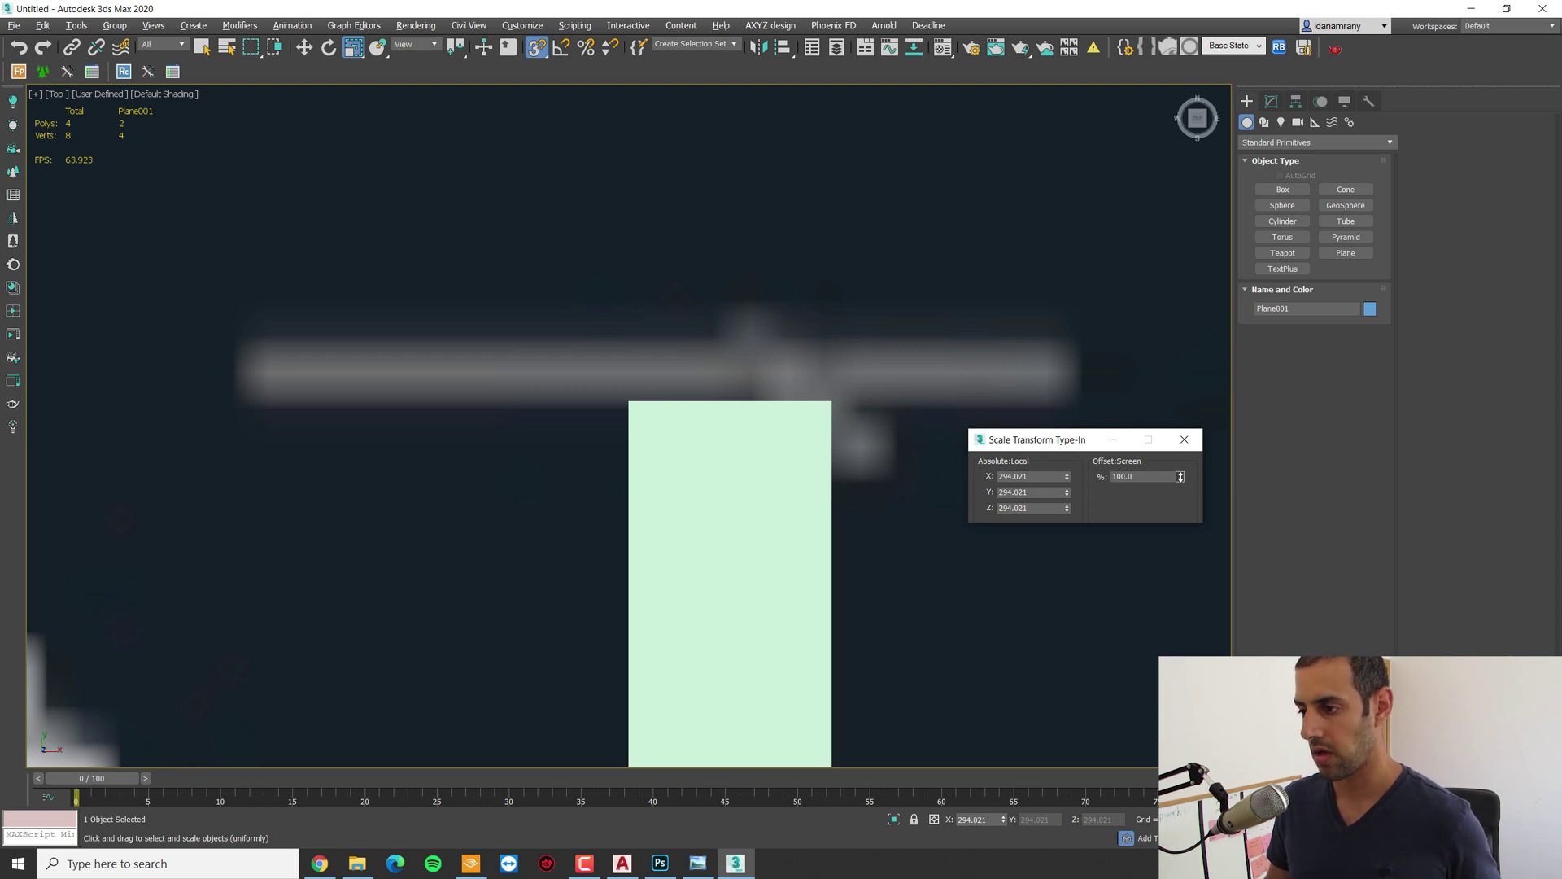
left_click_drag(1181, 477, 1185, 489)
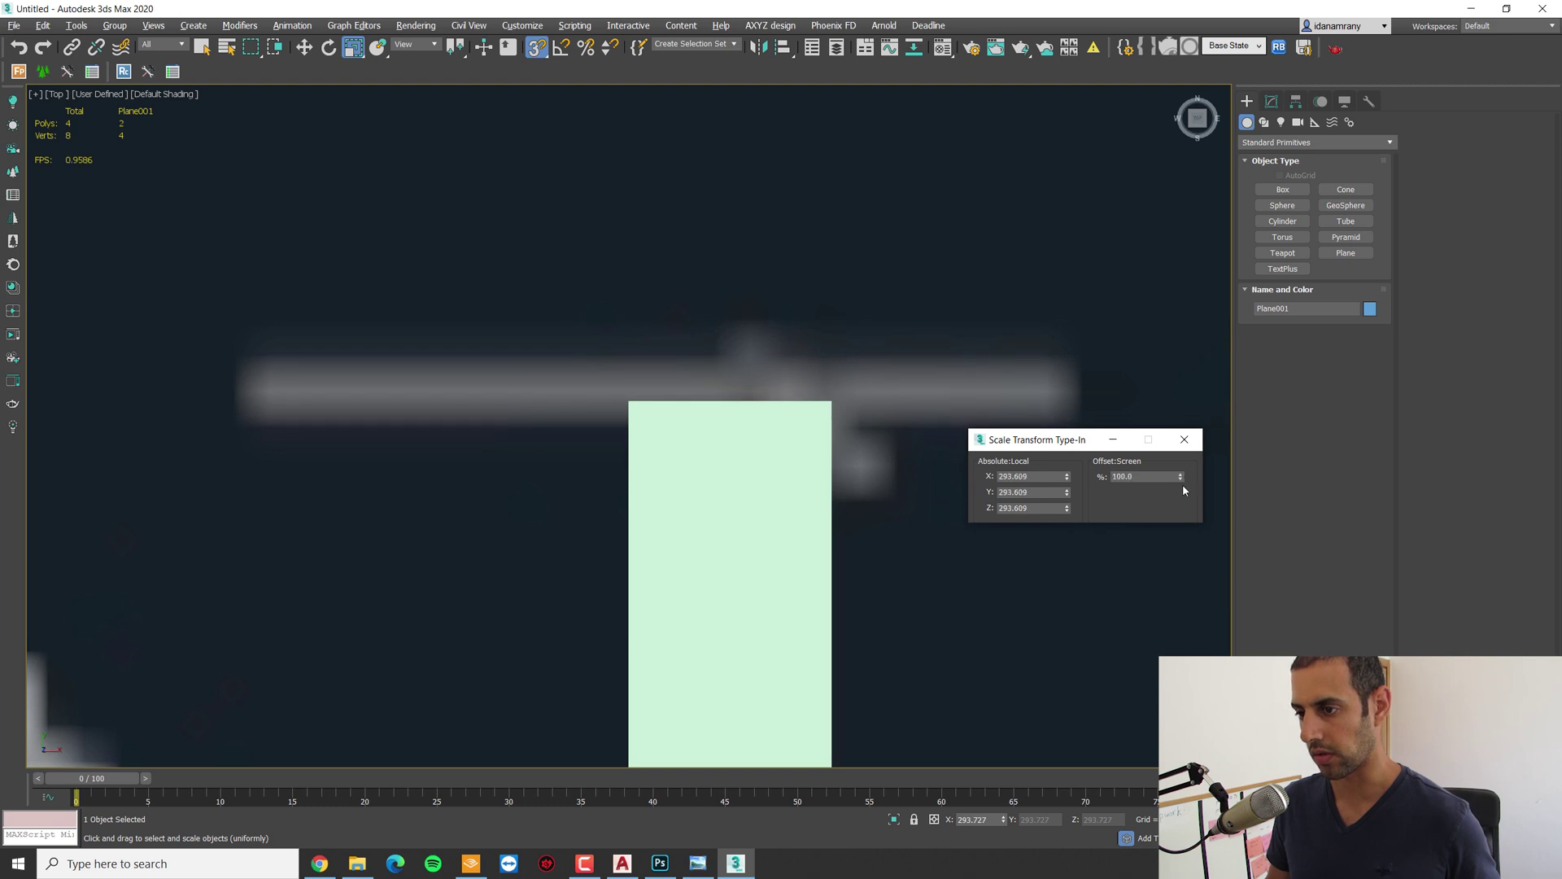
left_click(1184, 440)
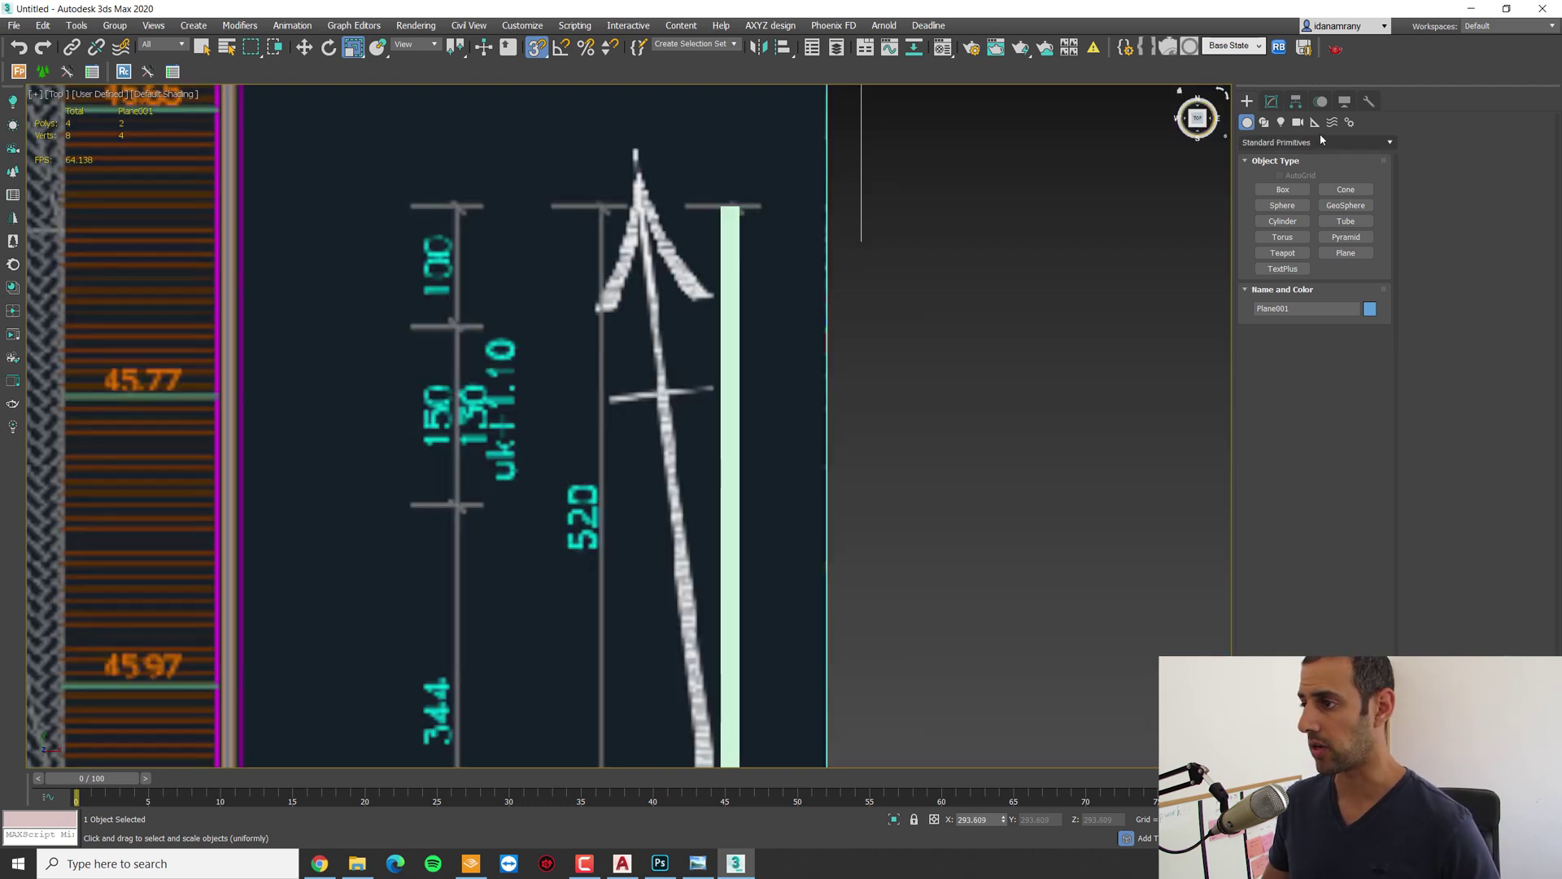
Step: Measure the living room's width along its 552 dimension line between the inner wall faces with a Tape helper
left_click(1315, 122)
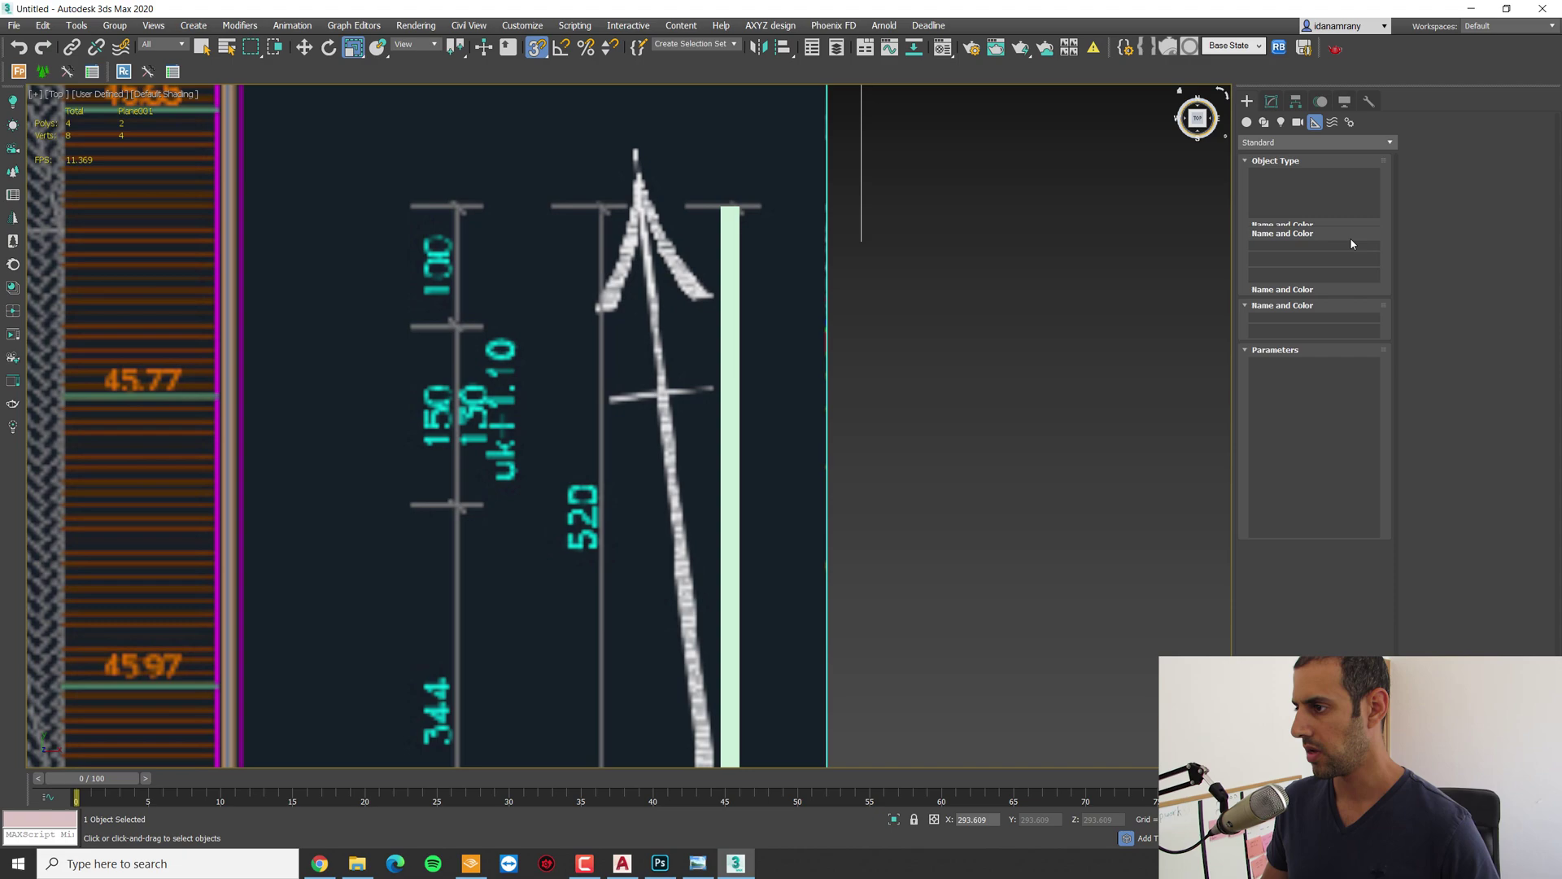
left_click(1346, 237)
scroll(1335, 250, "down", 6)
middle_click_drag(558, 550, 815, 374)
scroll(814, 373, "up", 2)
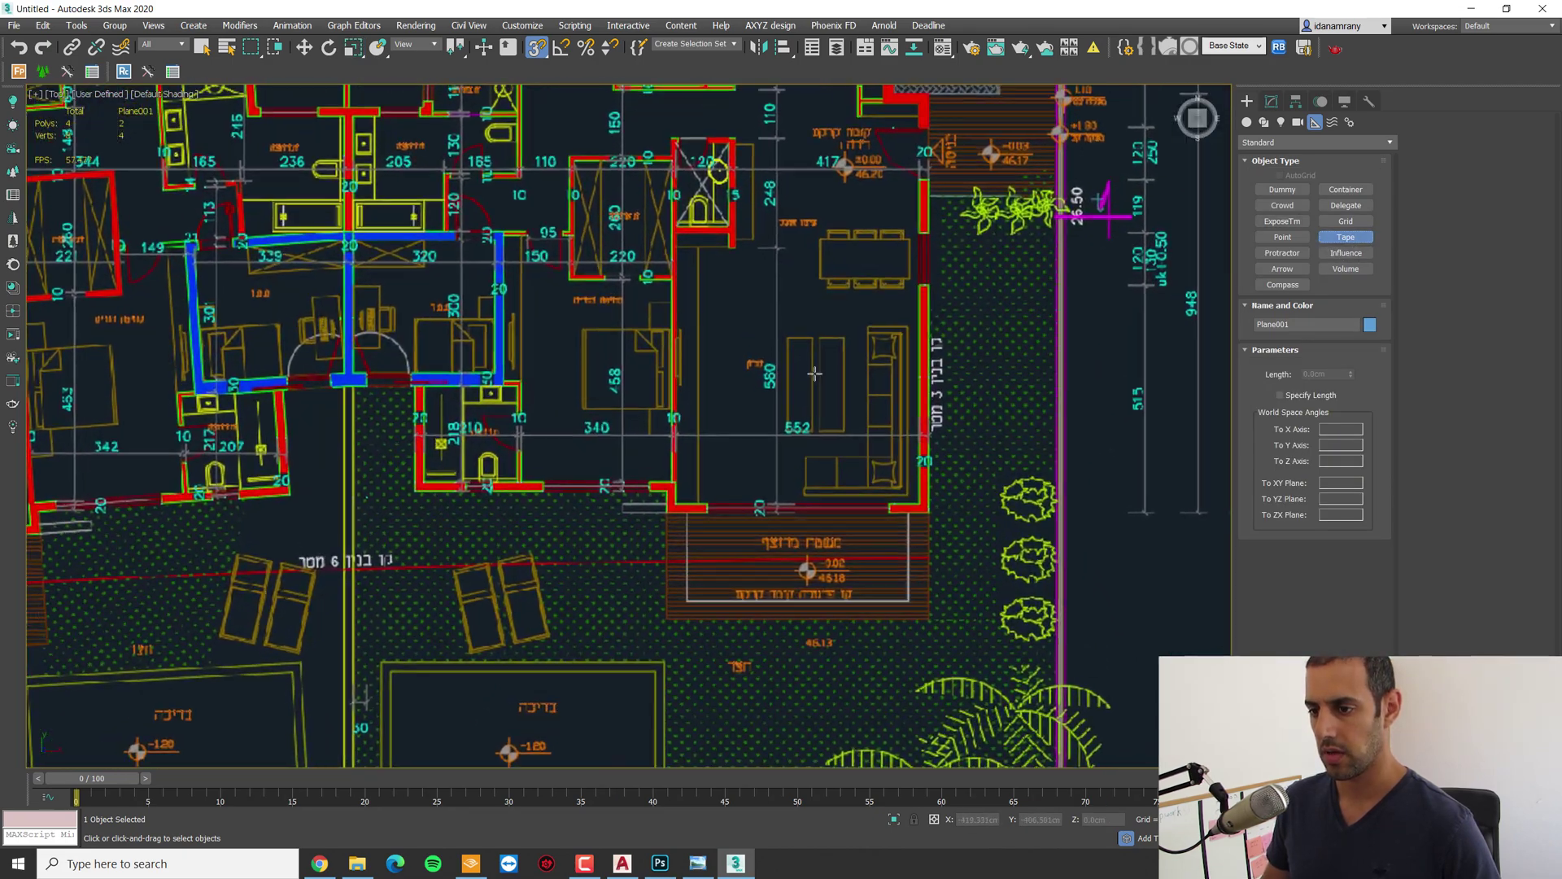
scroll(815, 374, "up", 5)
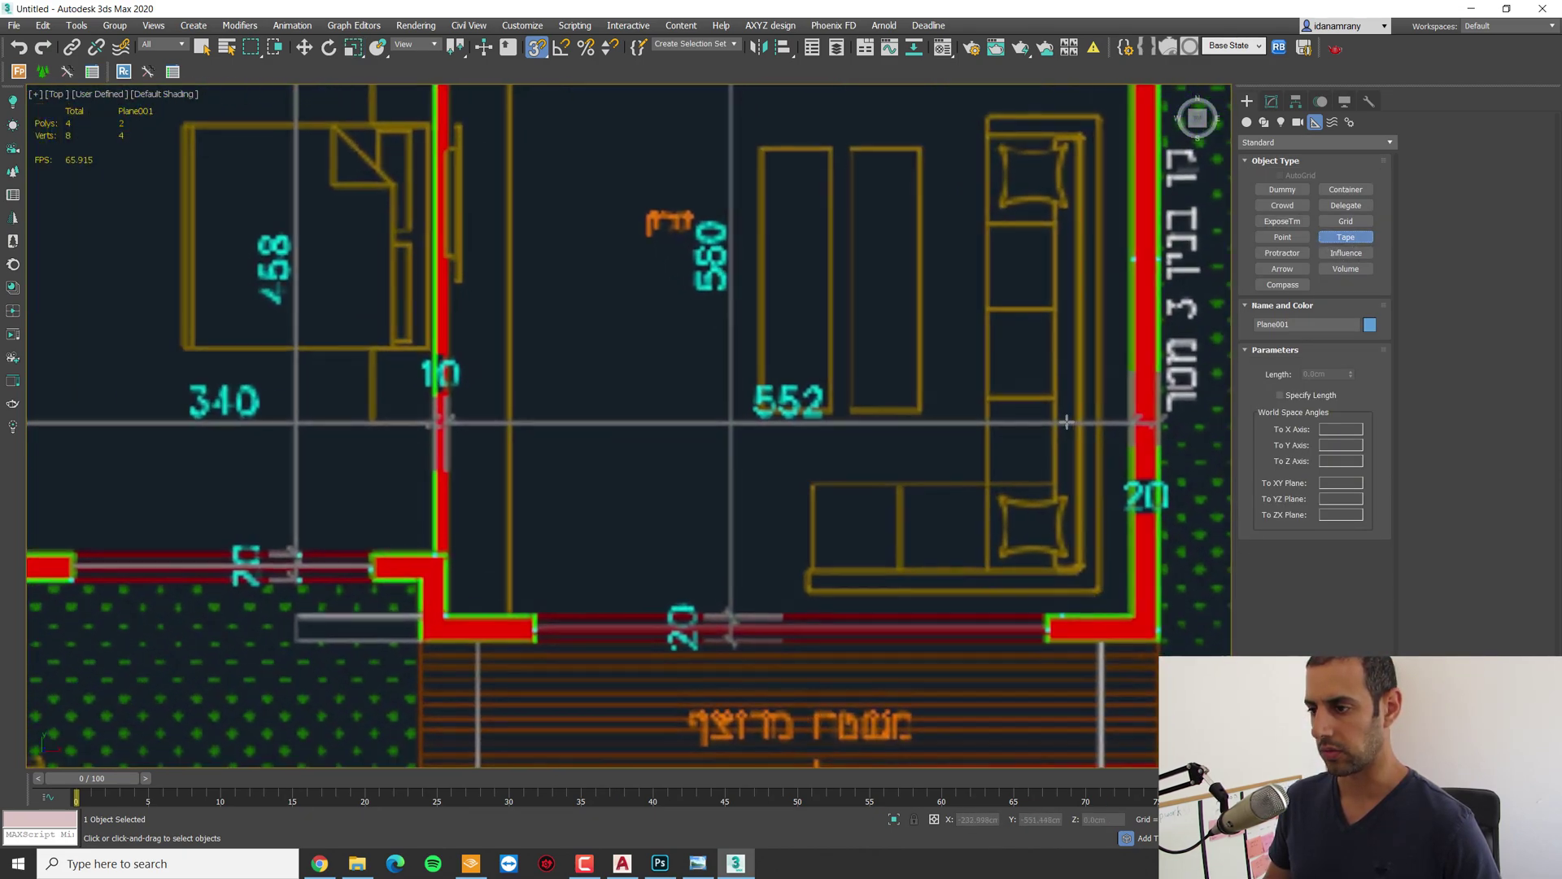
scroll(1123, 422, "up", 1)
left_click_drag(1128, 419, 390, 420)
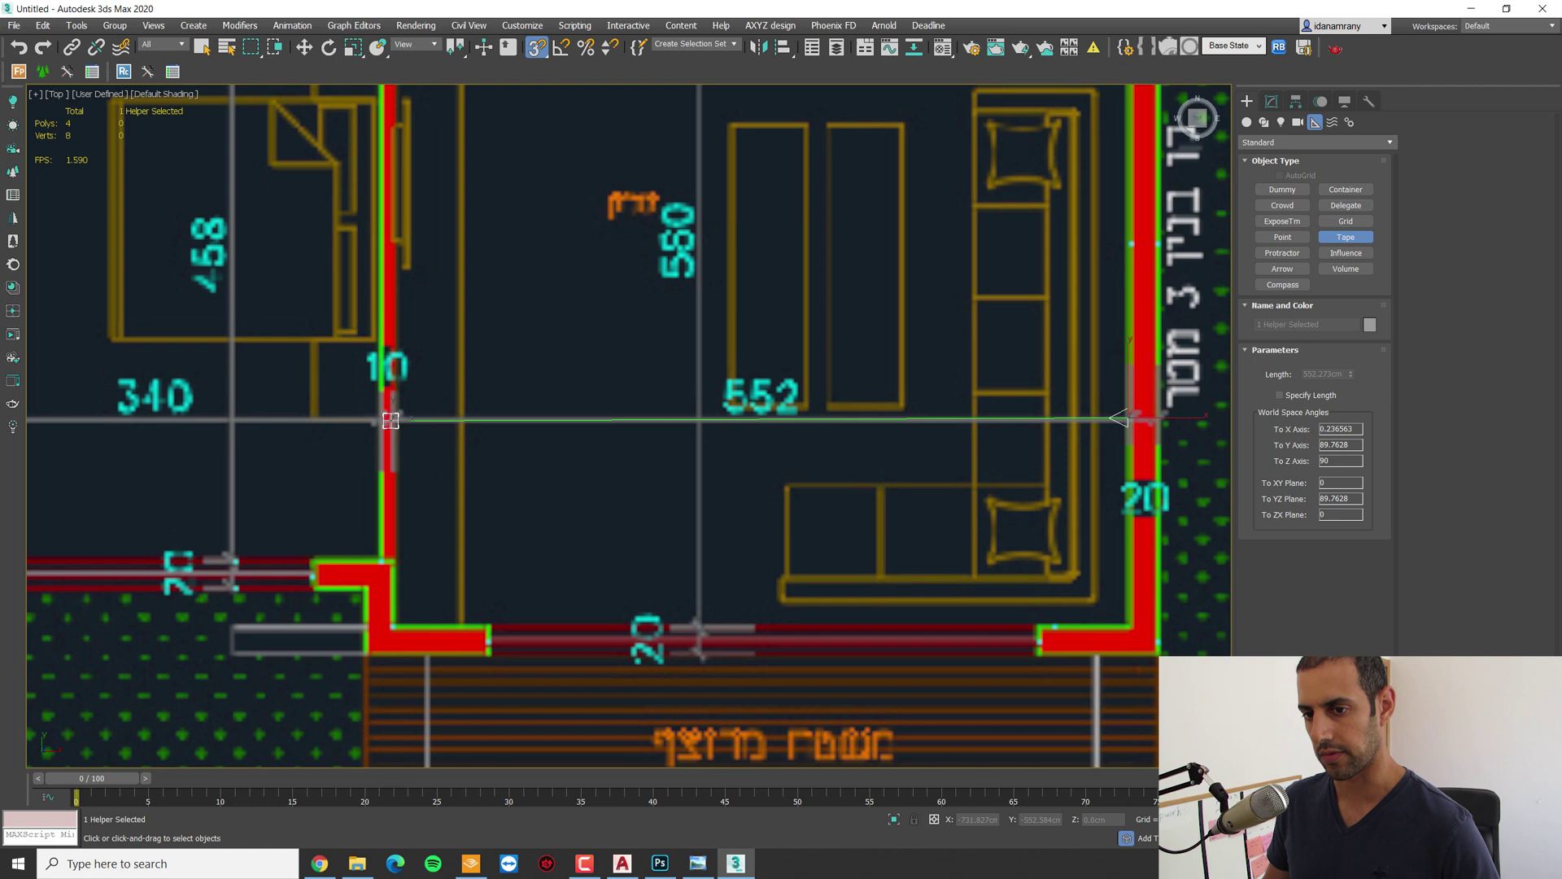
left_click_drag(390, 420, 390, 420)
key("r")
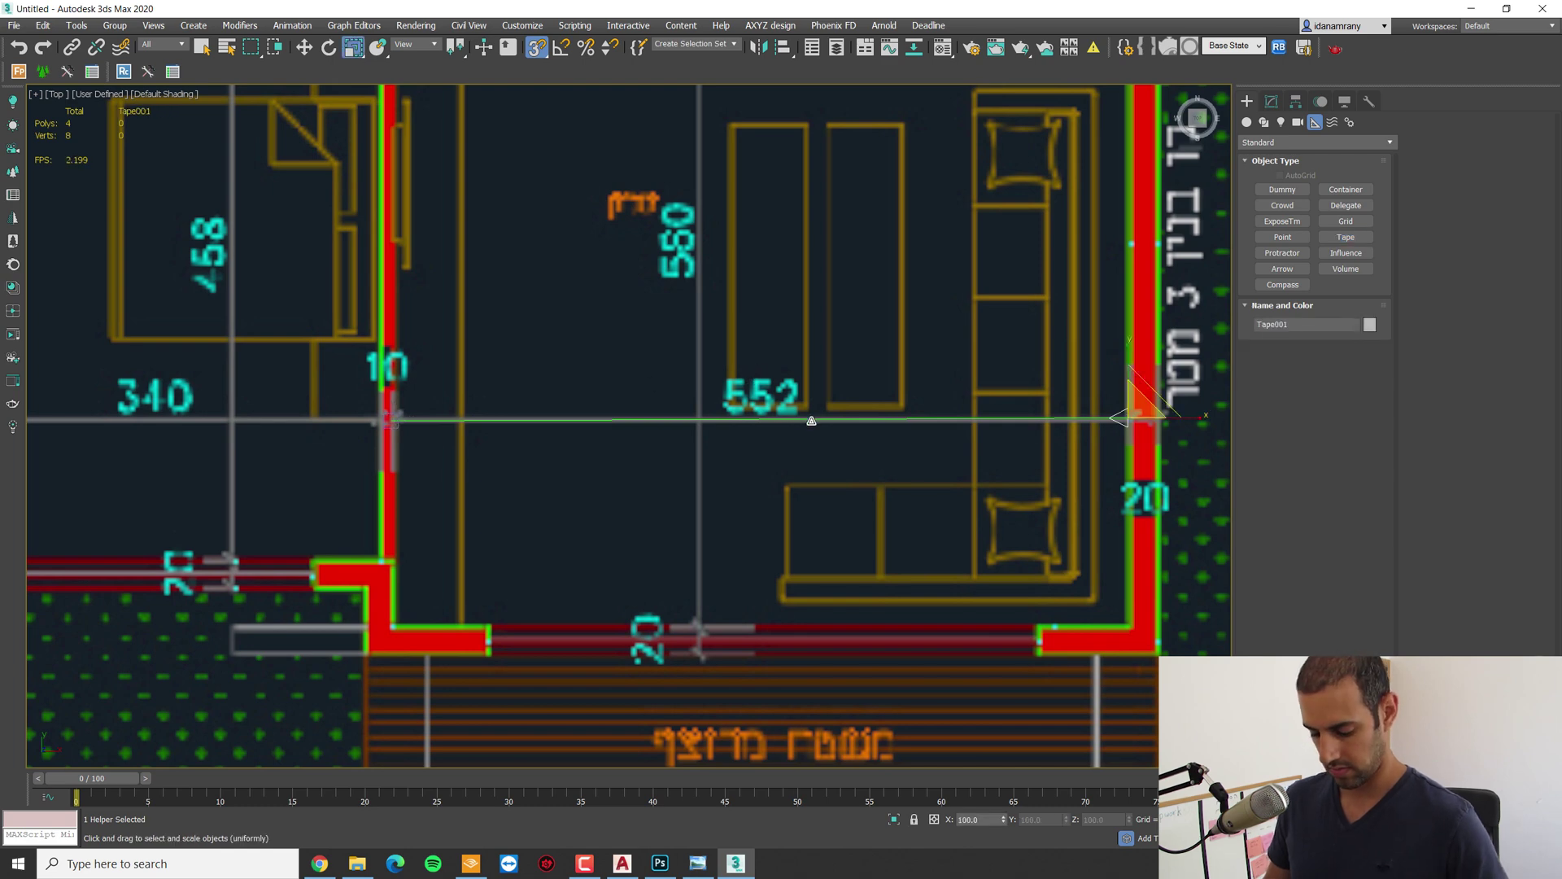
left_click(812, 423)
right_click(812, 415)
Step: Move the narrow reference plane off the plan and delete it
left_click(830, 430)
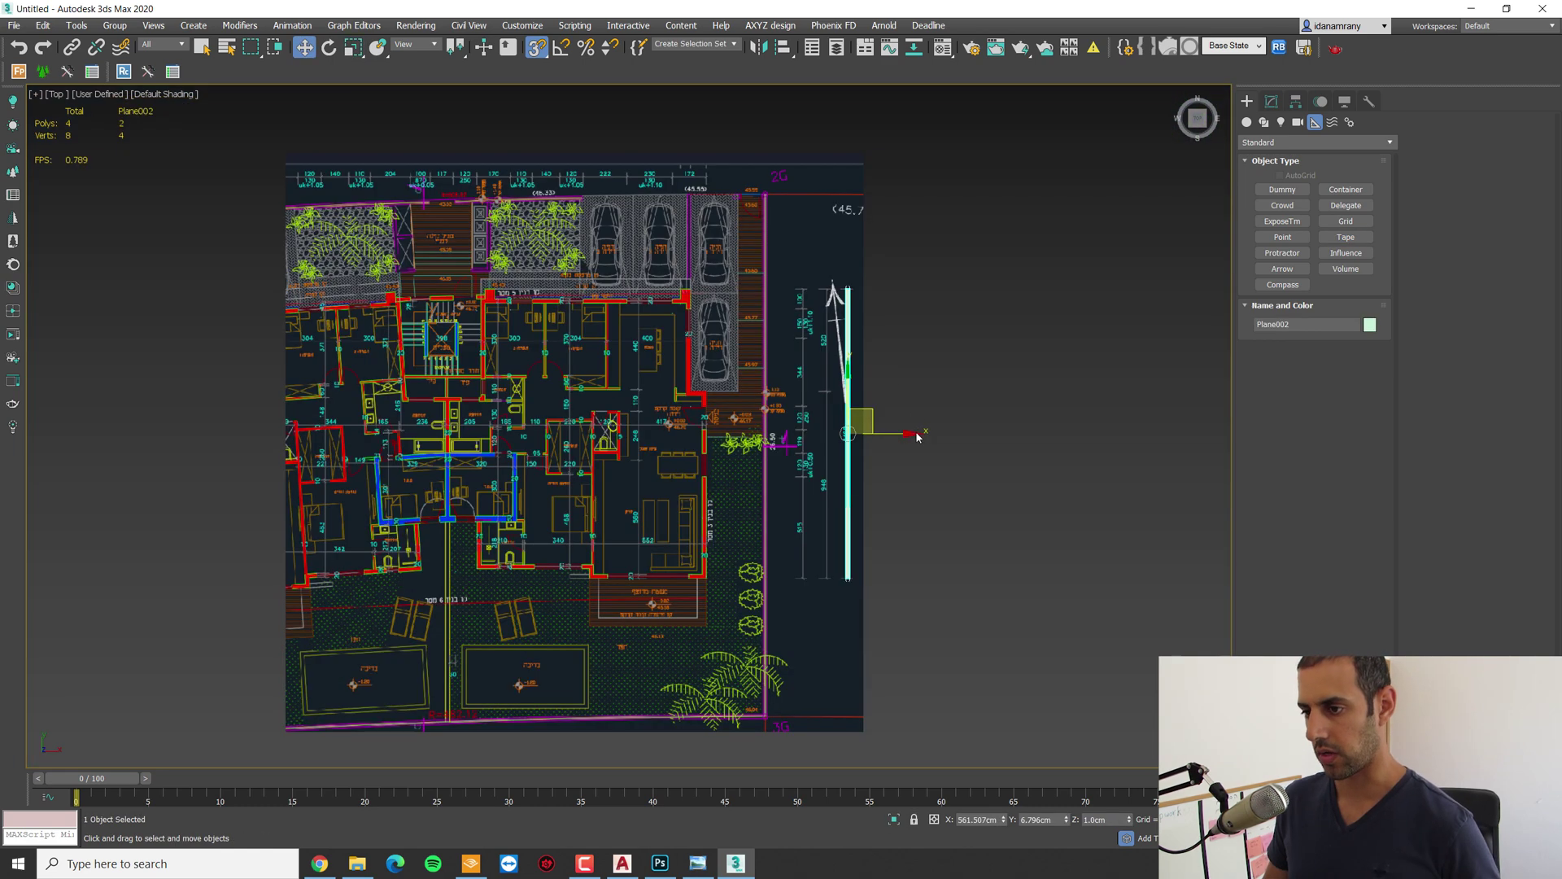
left_click_drag(849, 433, 947, 432)
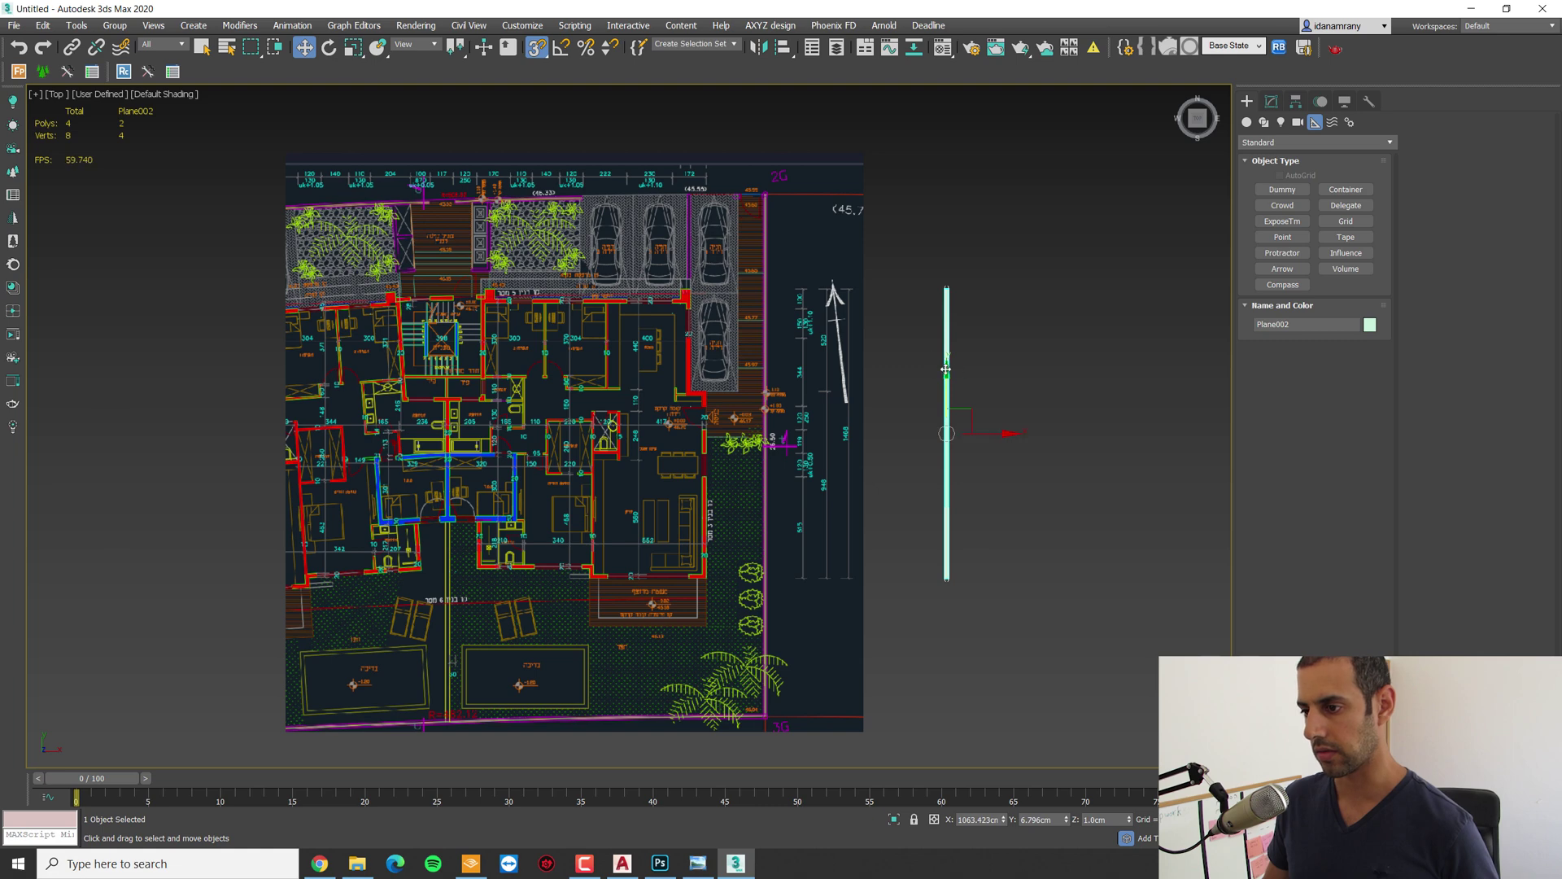
key("Delete")
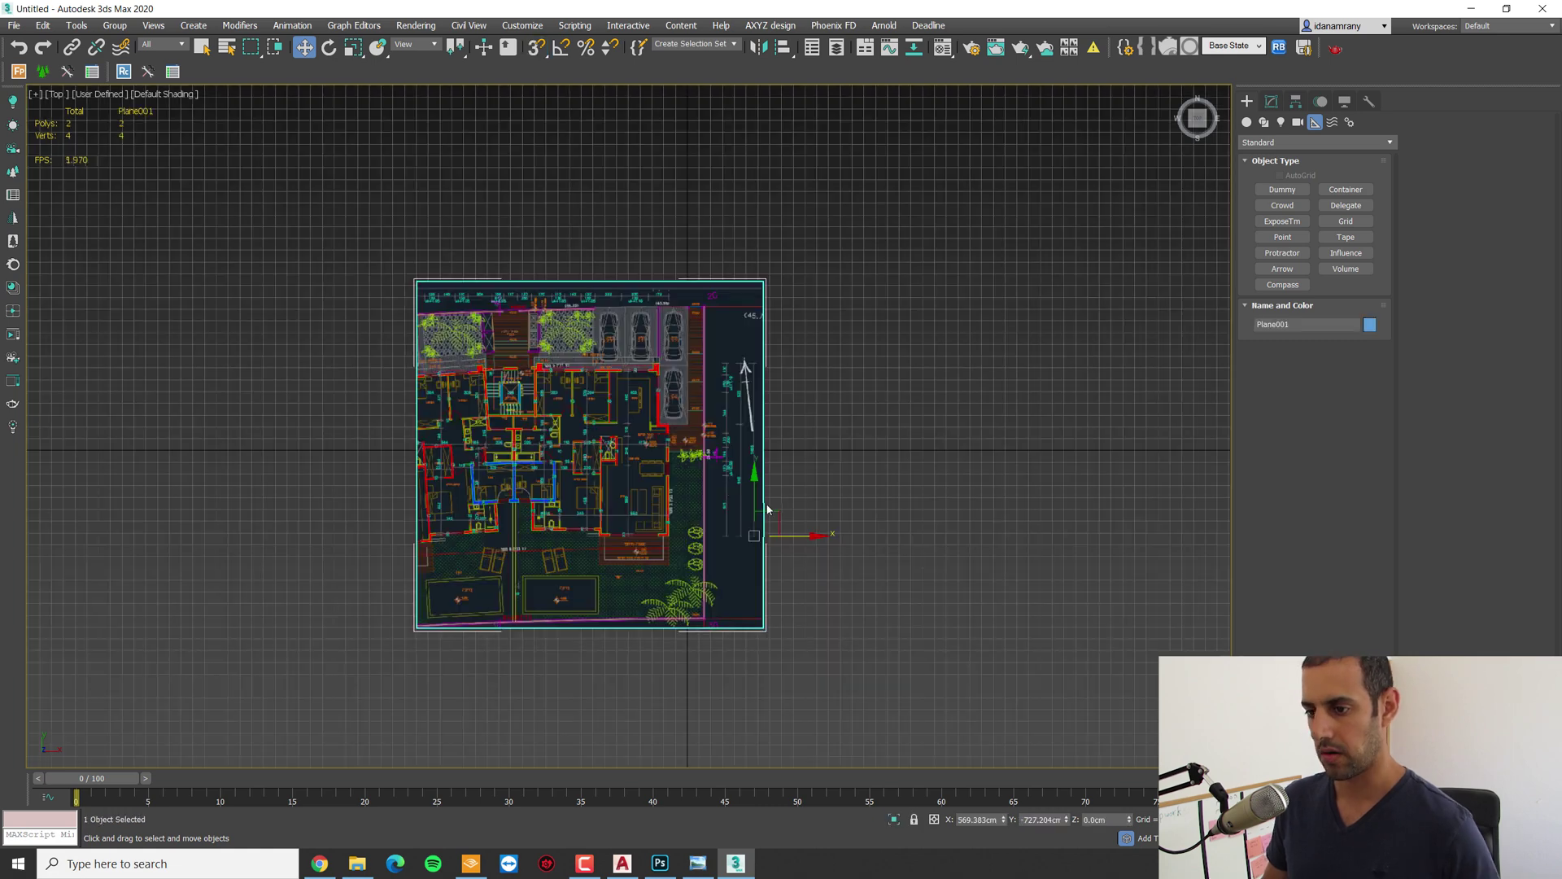
Step: Move the plan plane up and to the right of the world origin, to about X 3009 cm and Y 850 cm
left_click_drag(767, 512, 1015, 329)
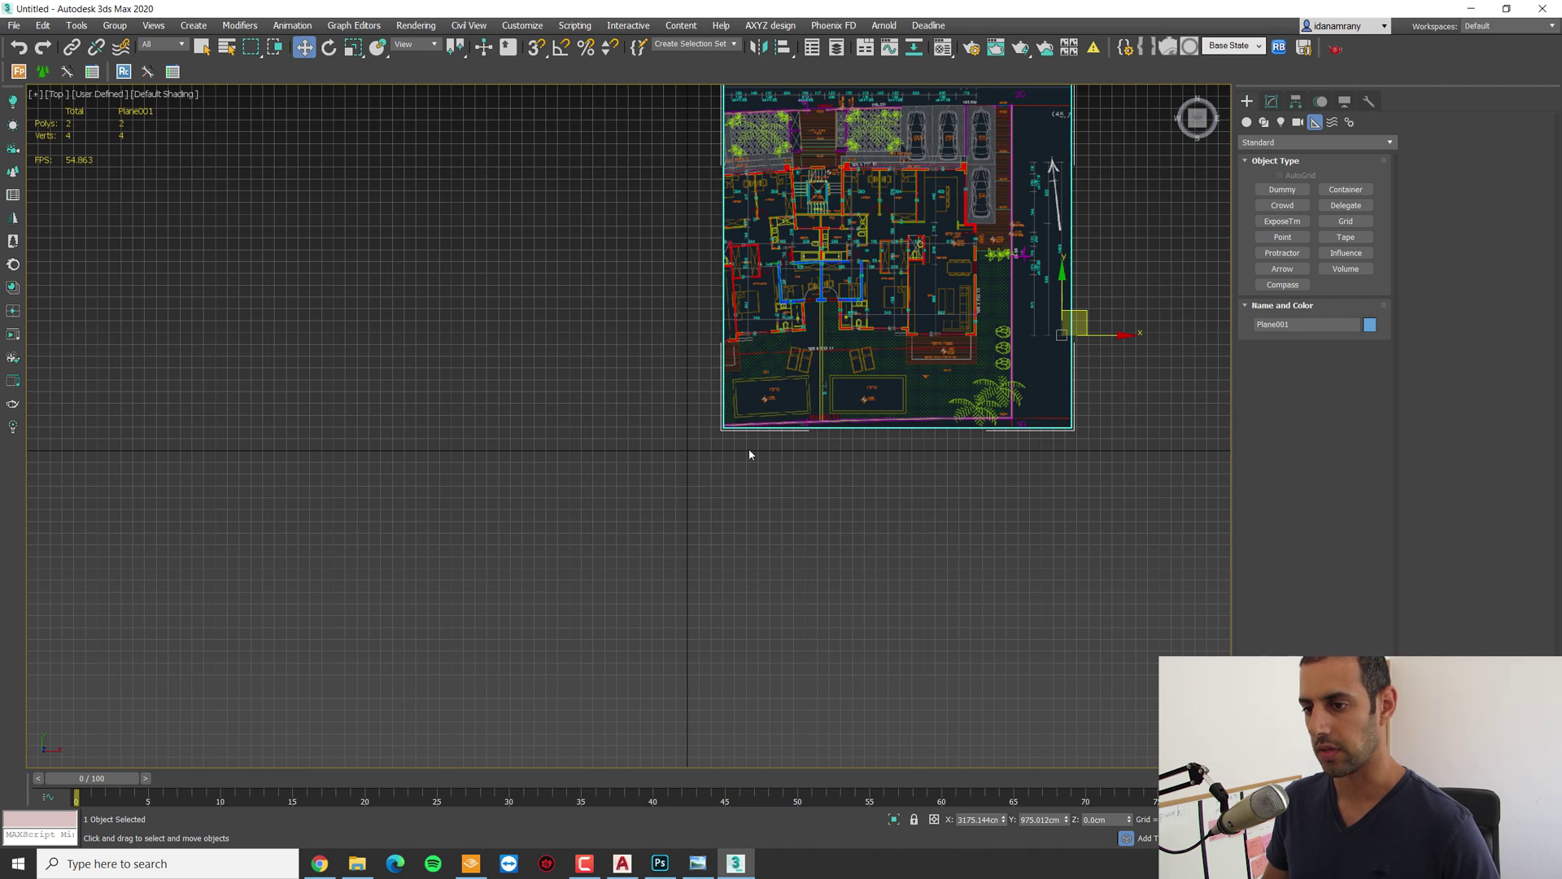
scroll(854, 372, "up", 1)
middle_click_drag(854, 371, 807, 371)
Step: Lock the plan plane's movement along the X and Y axes in its link settings
left_click(1295, 101)
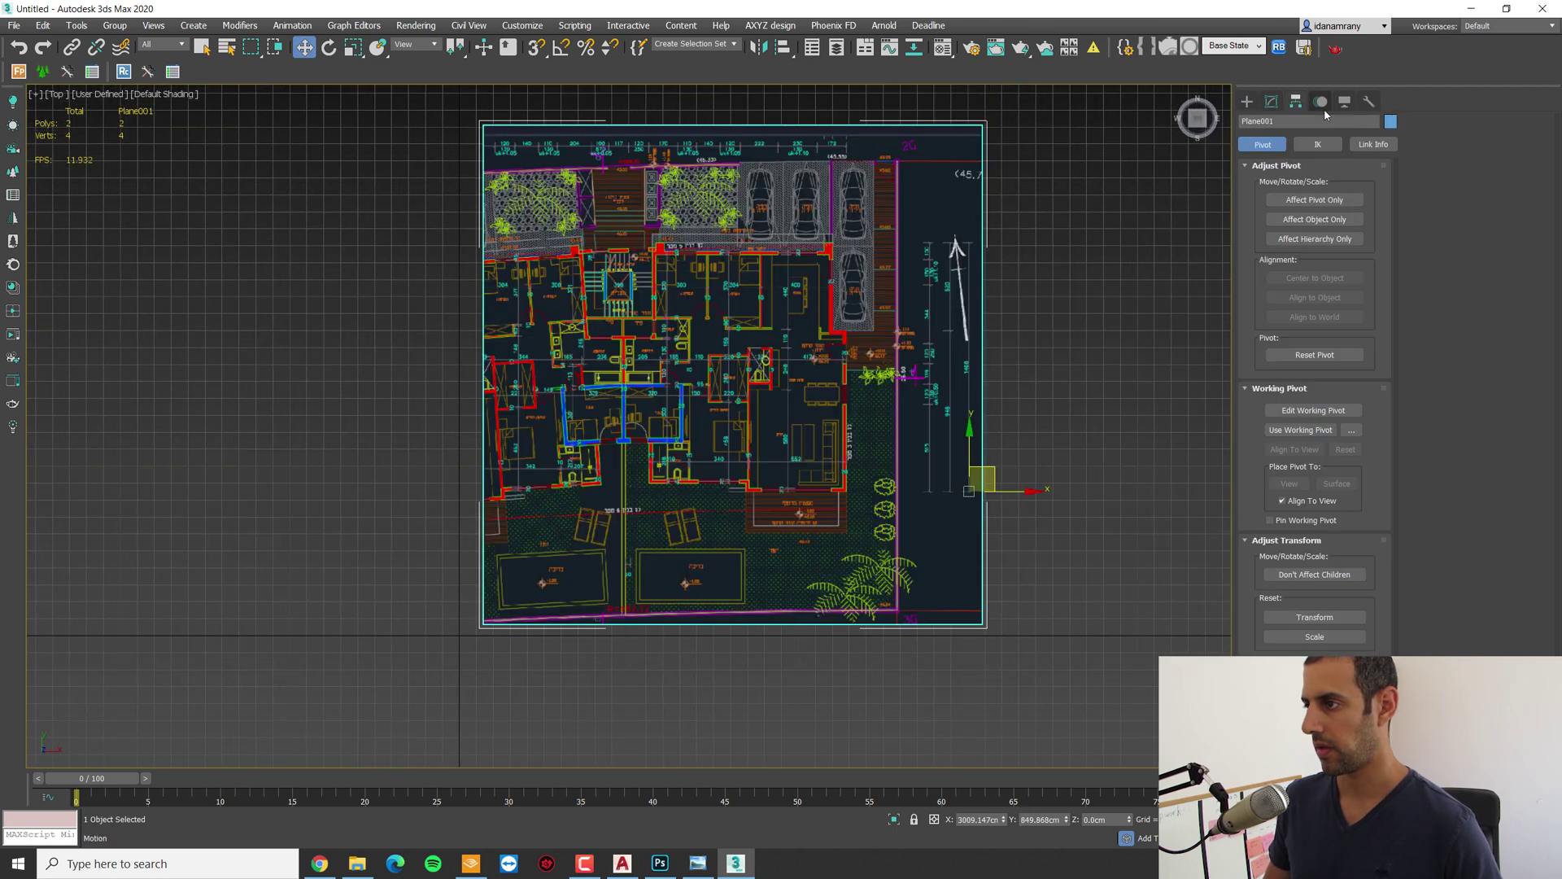
left_click(1247, 101)
left_click(1295, 104)
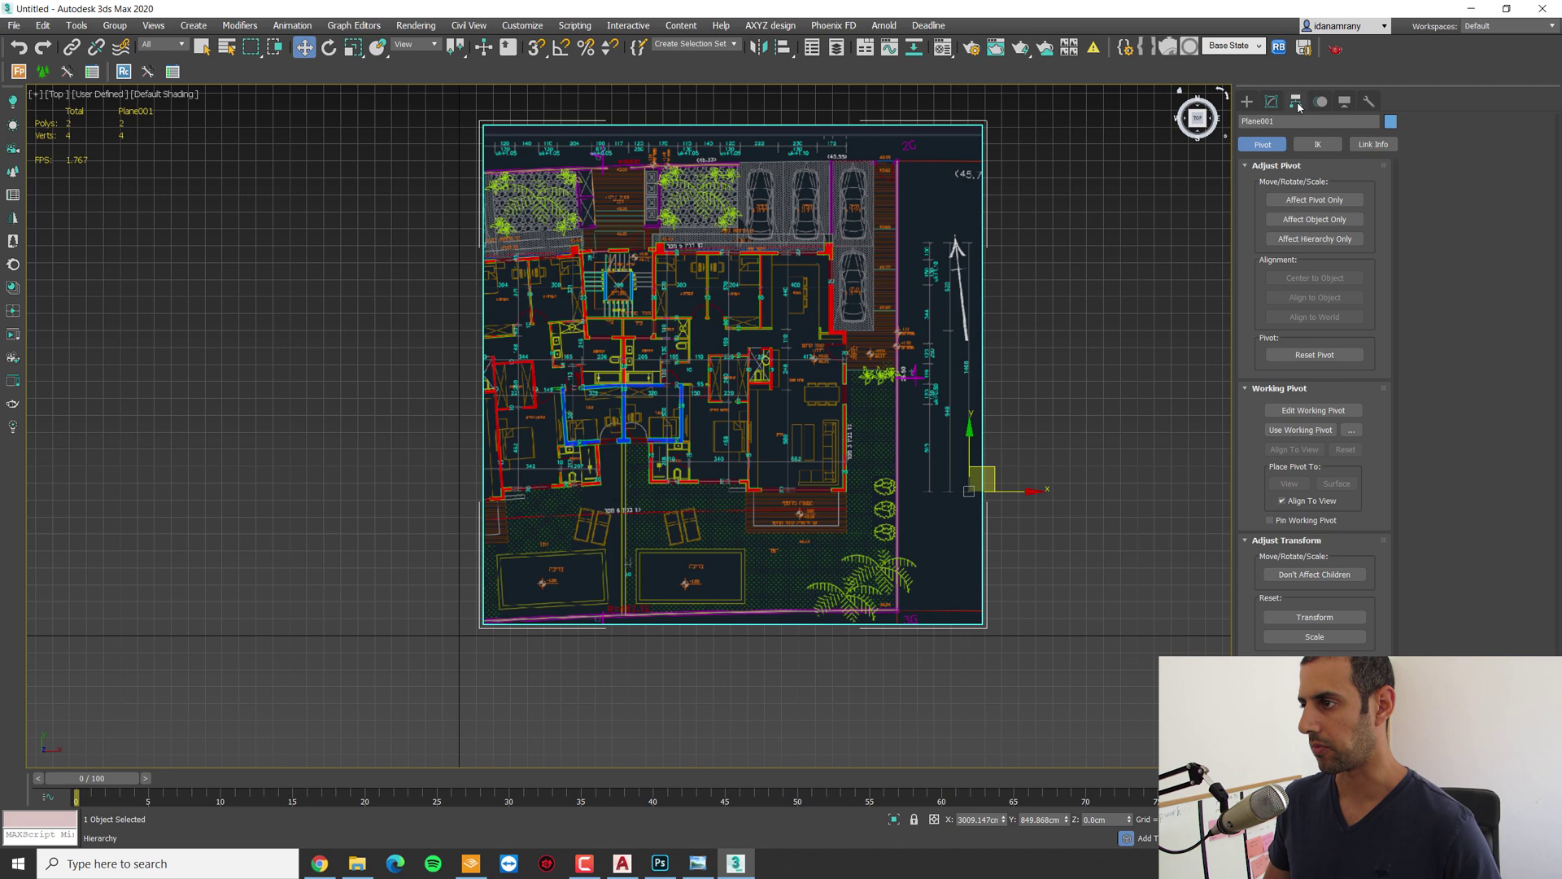
left_click(1373, 144)
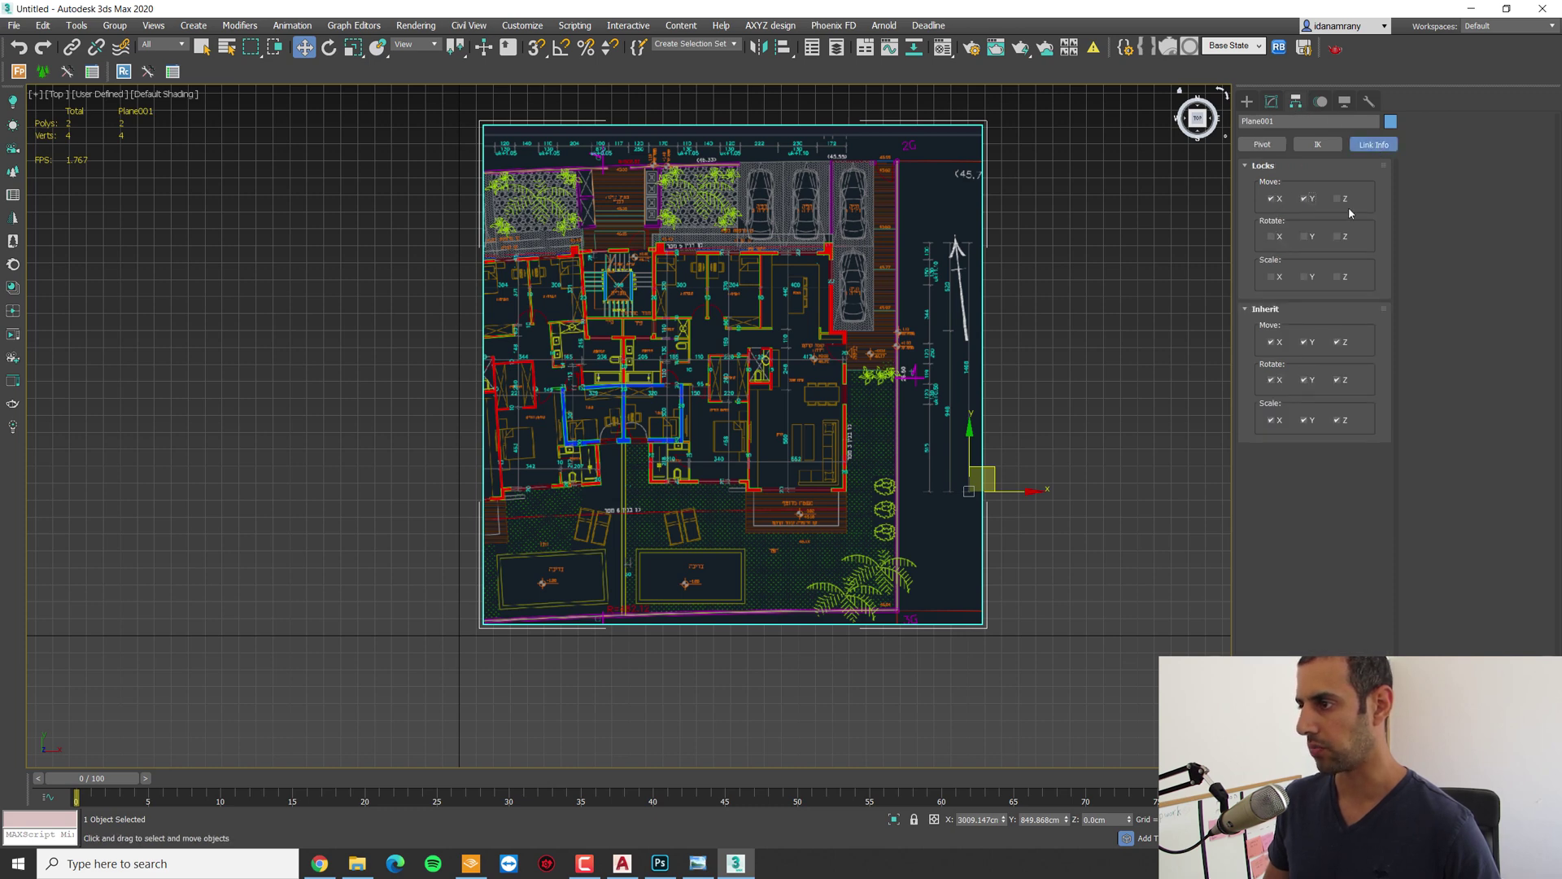
Step: In the plan plane's object properties, make it non-renderable and enable Backface Cull
key("p")
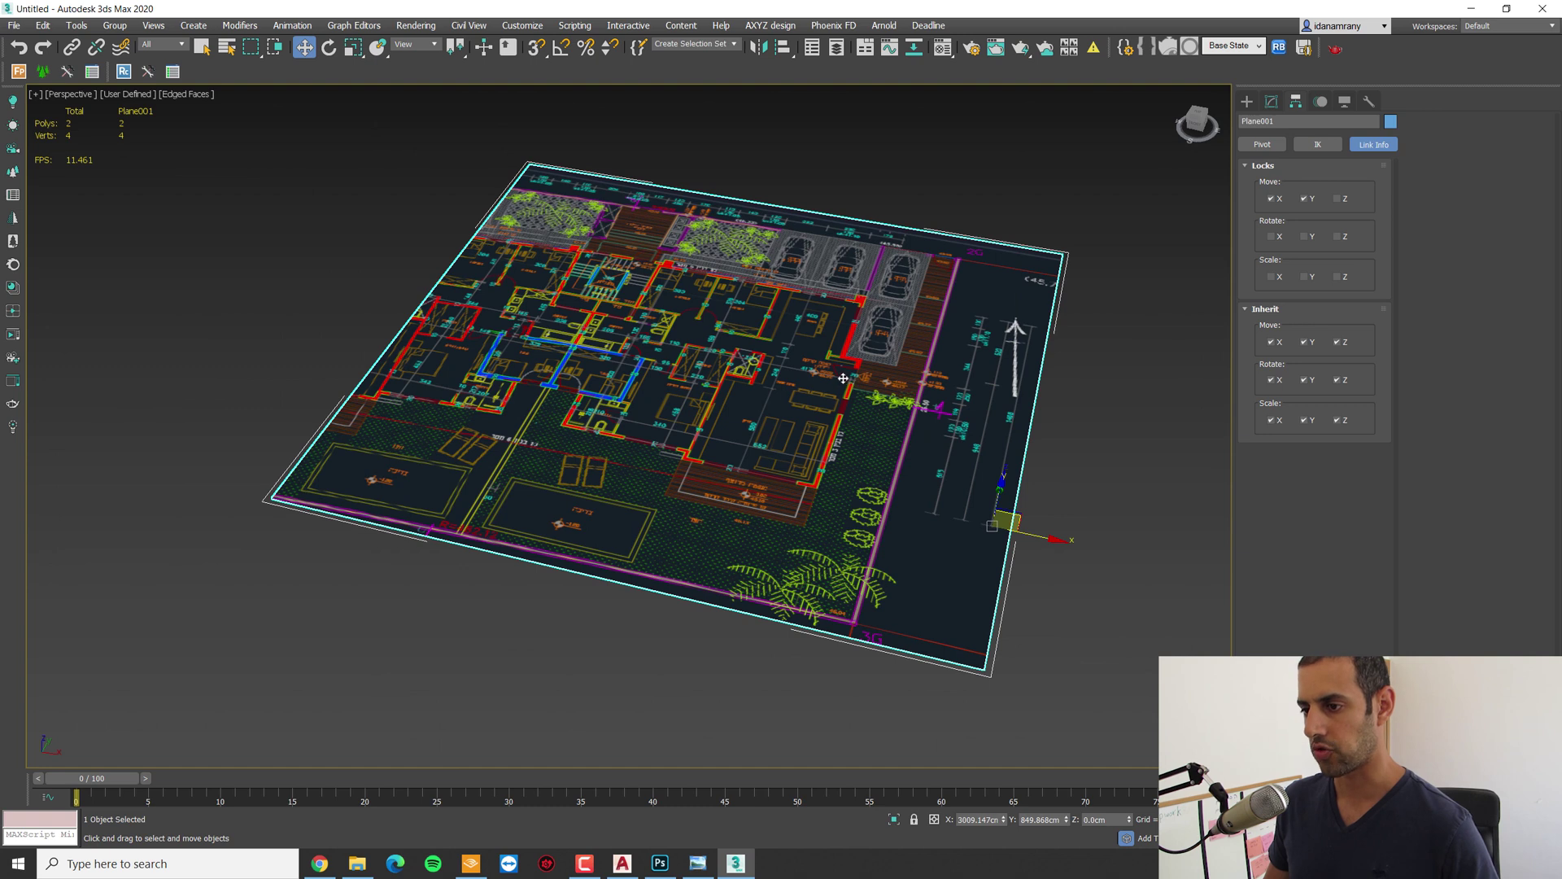
right_click(843, 378)
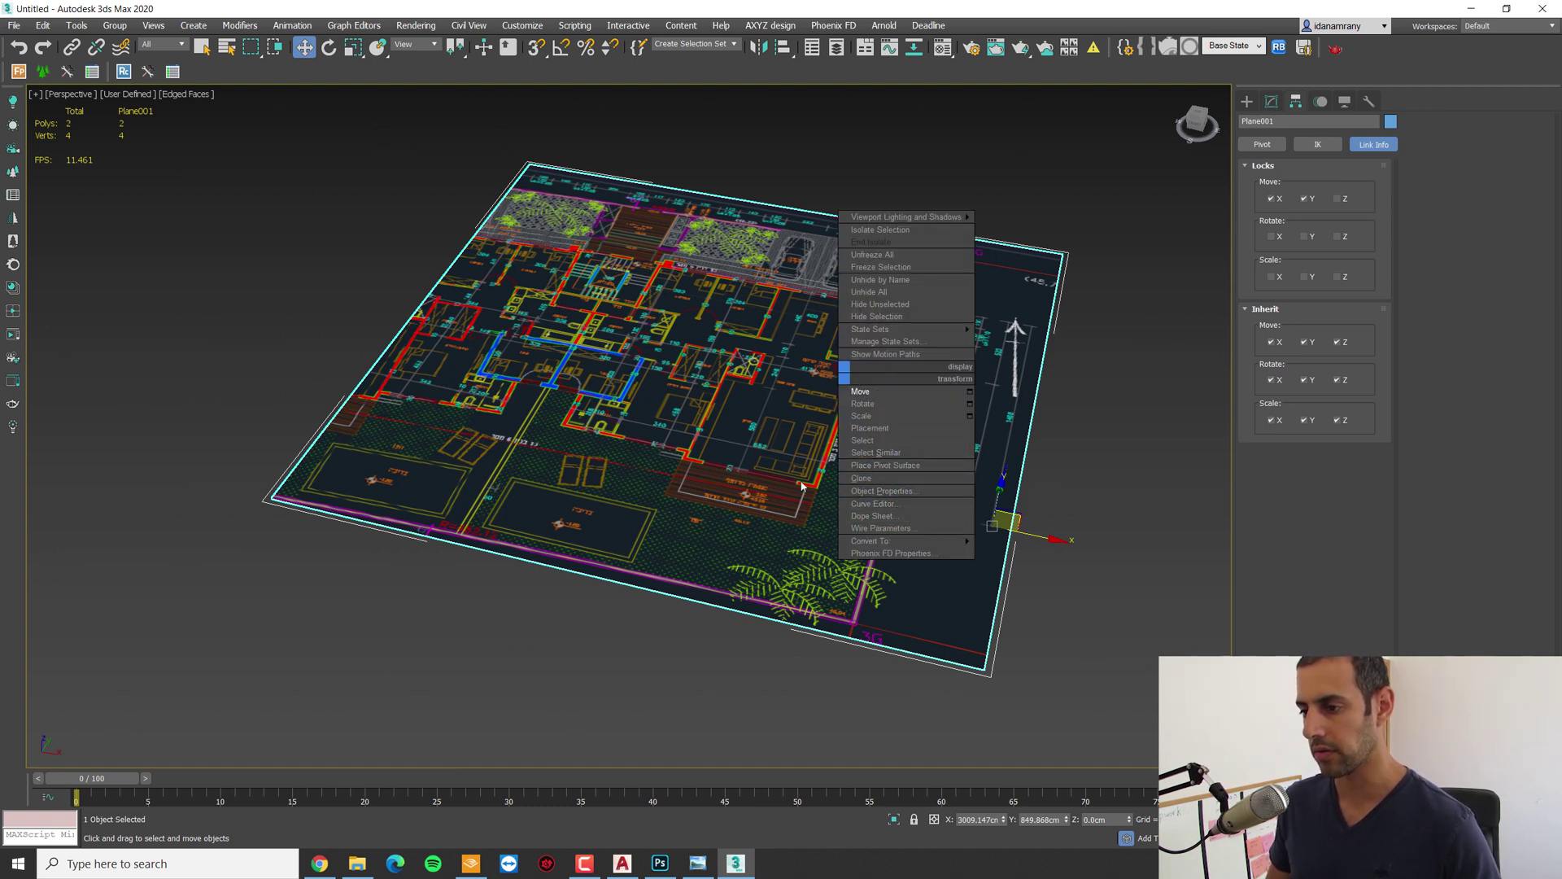
left_click(884, 491)
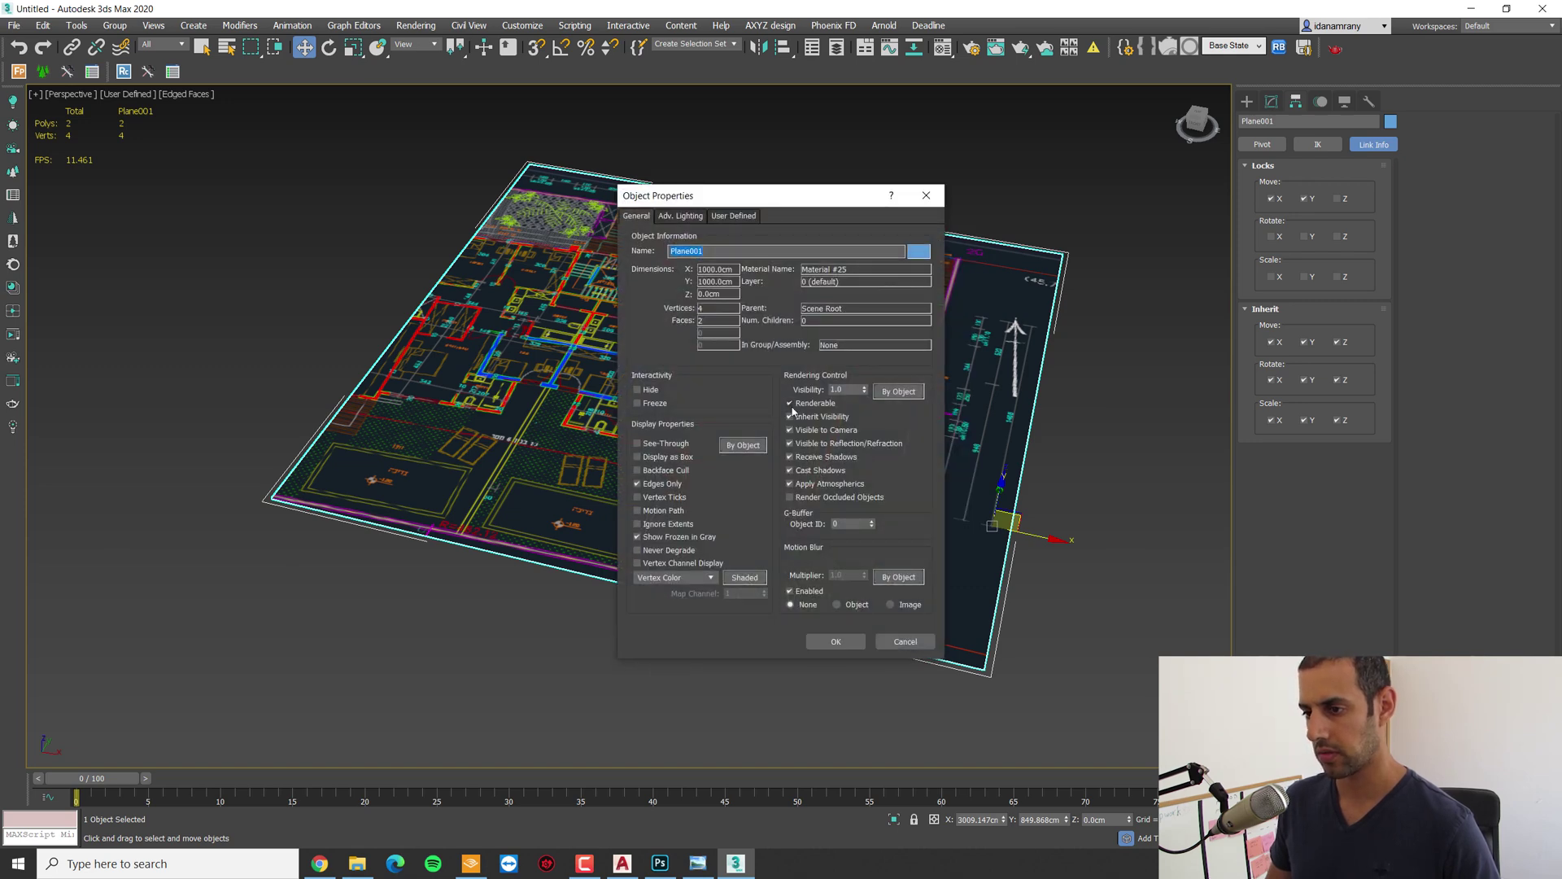
left_click(811, 406)
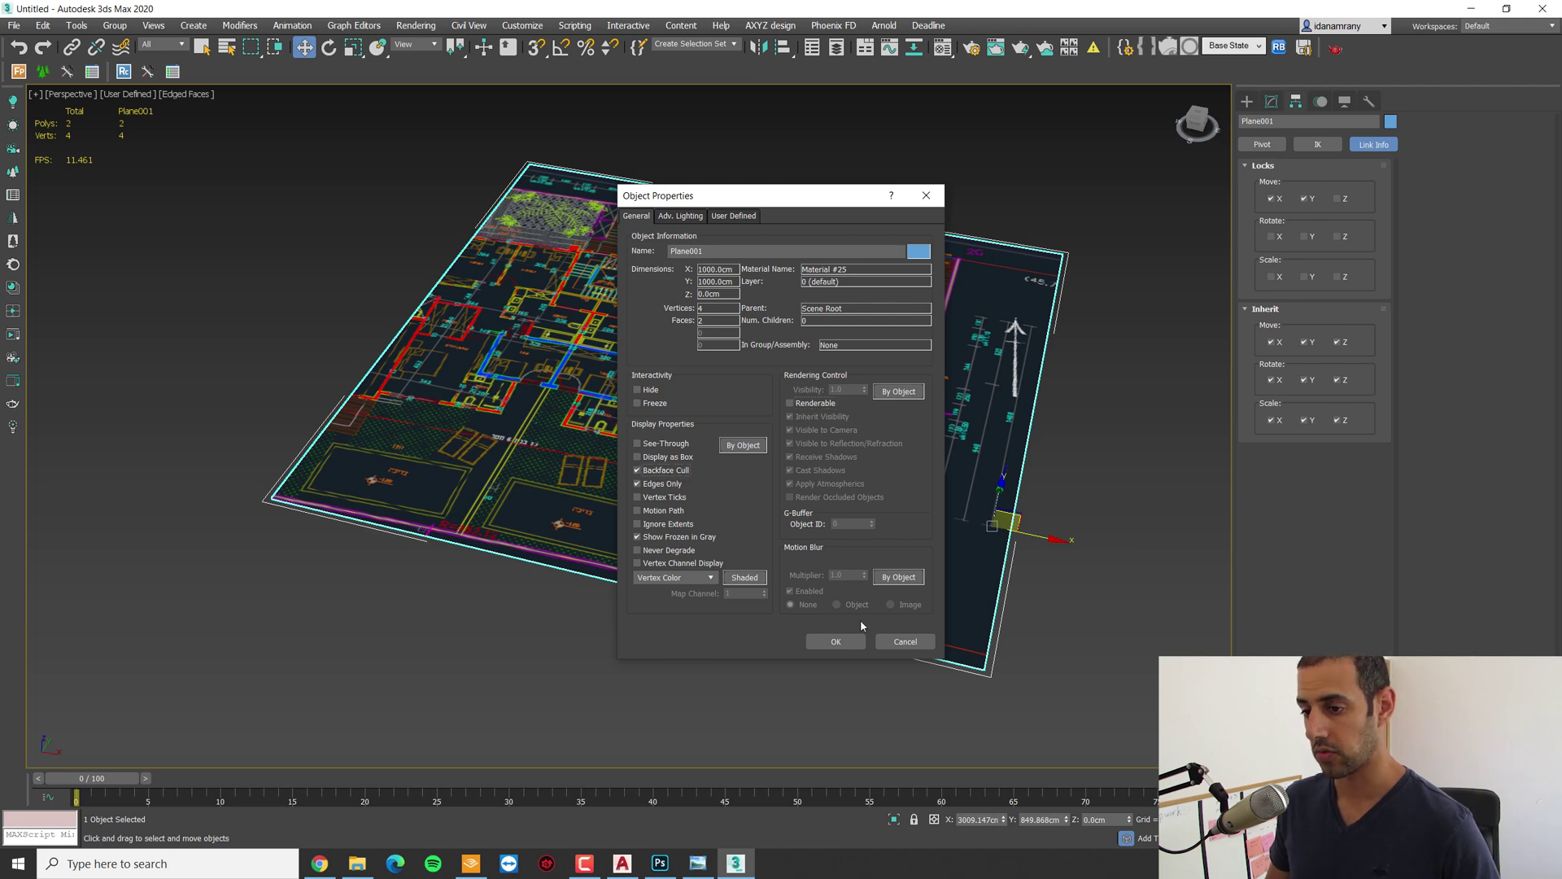
left_click(837, 641)
middle_click_drag(903, 369, 968, 553, "alt")
scroll(866, 402, "up", 2)
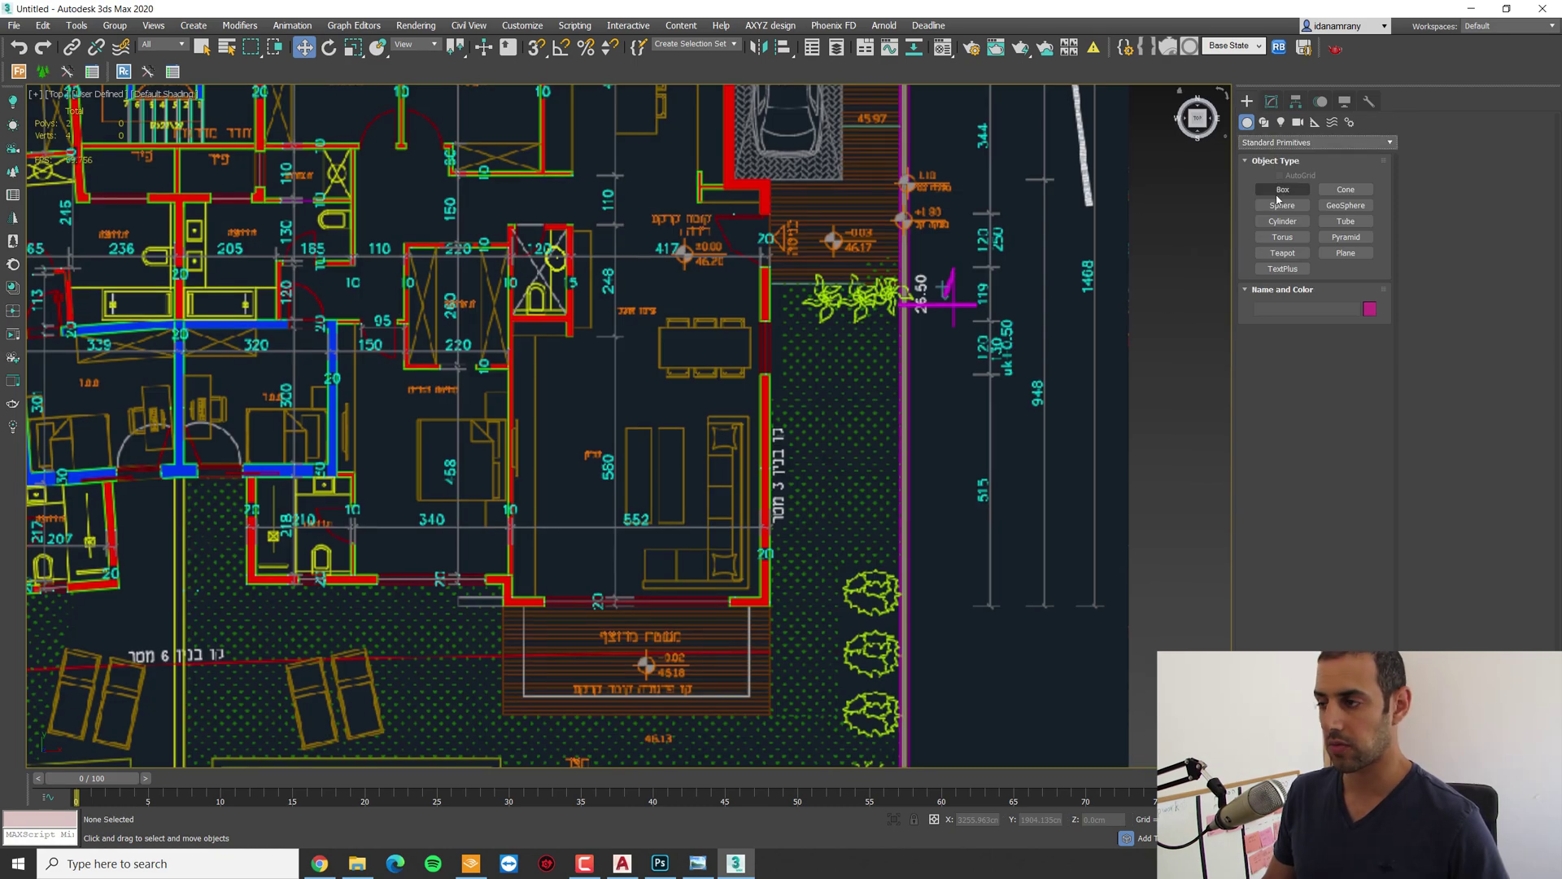
Step: Create a box about 70 by 19 cm and 110 cm high over the short terrace-side wall at the living room's outer corner
key("bracketleft")
key("bracketleft")
key("bracketleft")
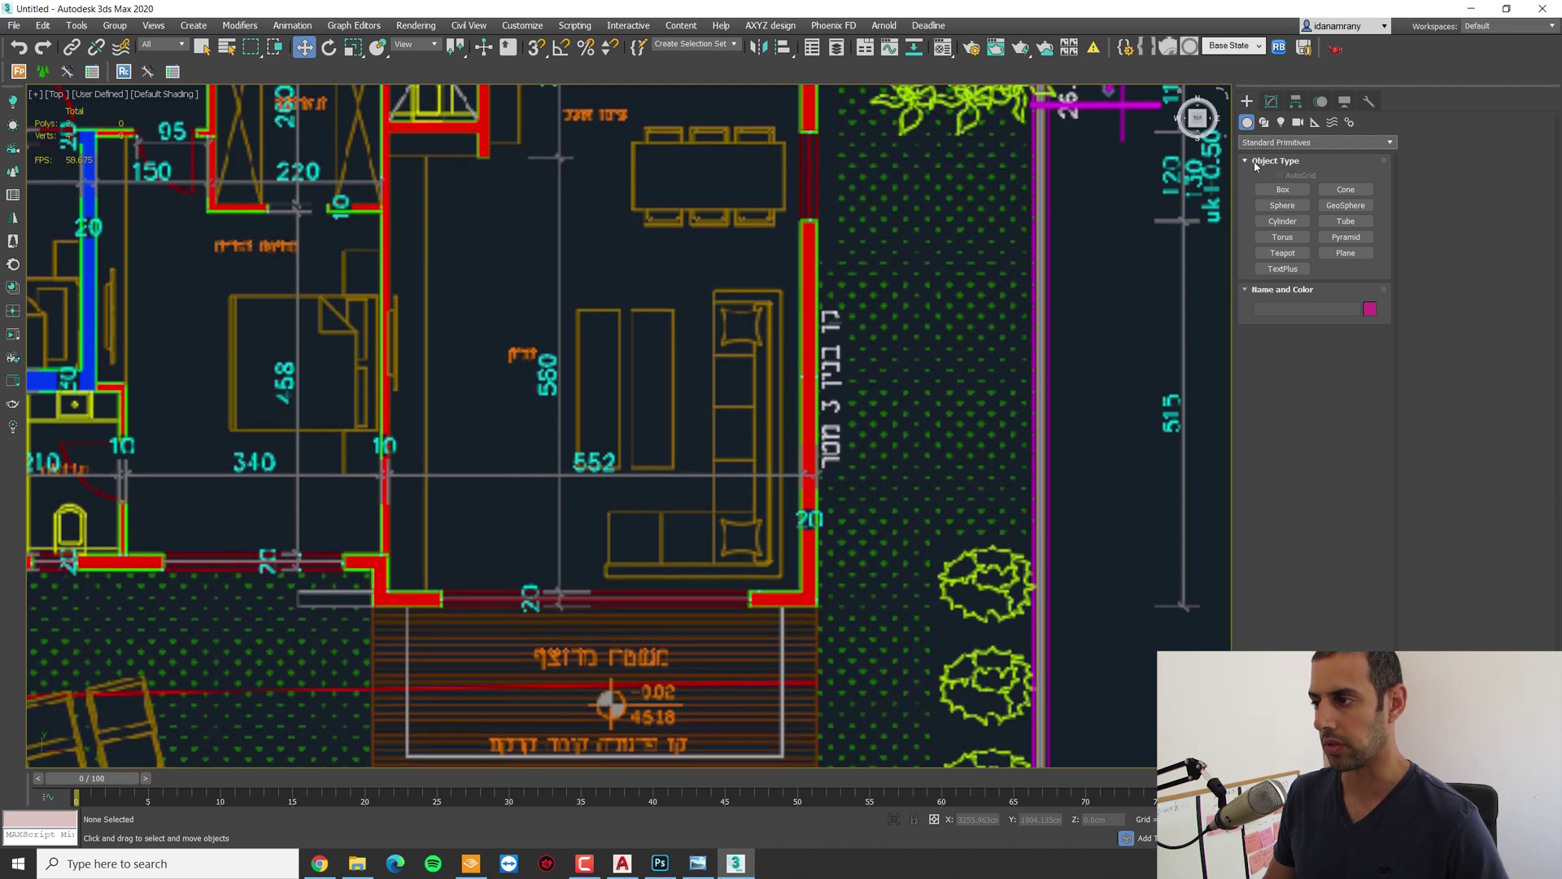
left_click(1283, 191)
scroll(886, 607, "up", 3)
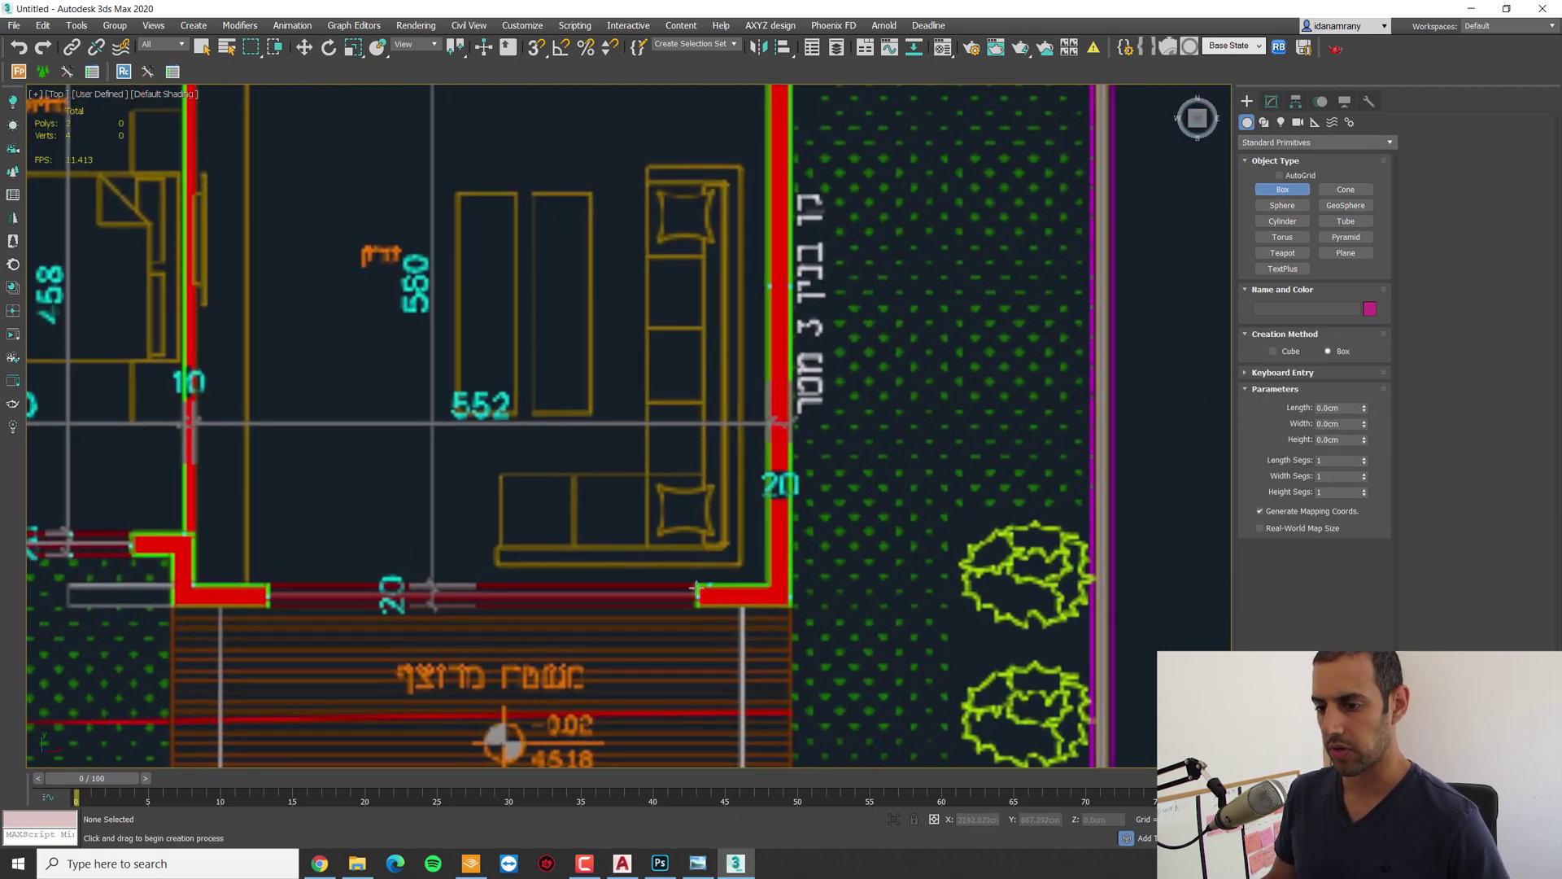
left_click_drag(700, 587, 767, 604)
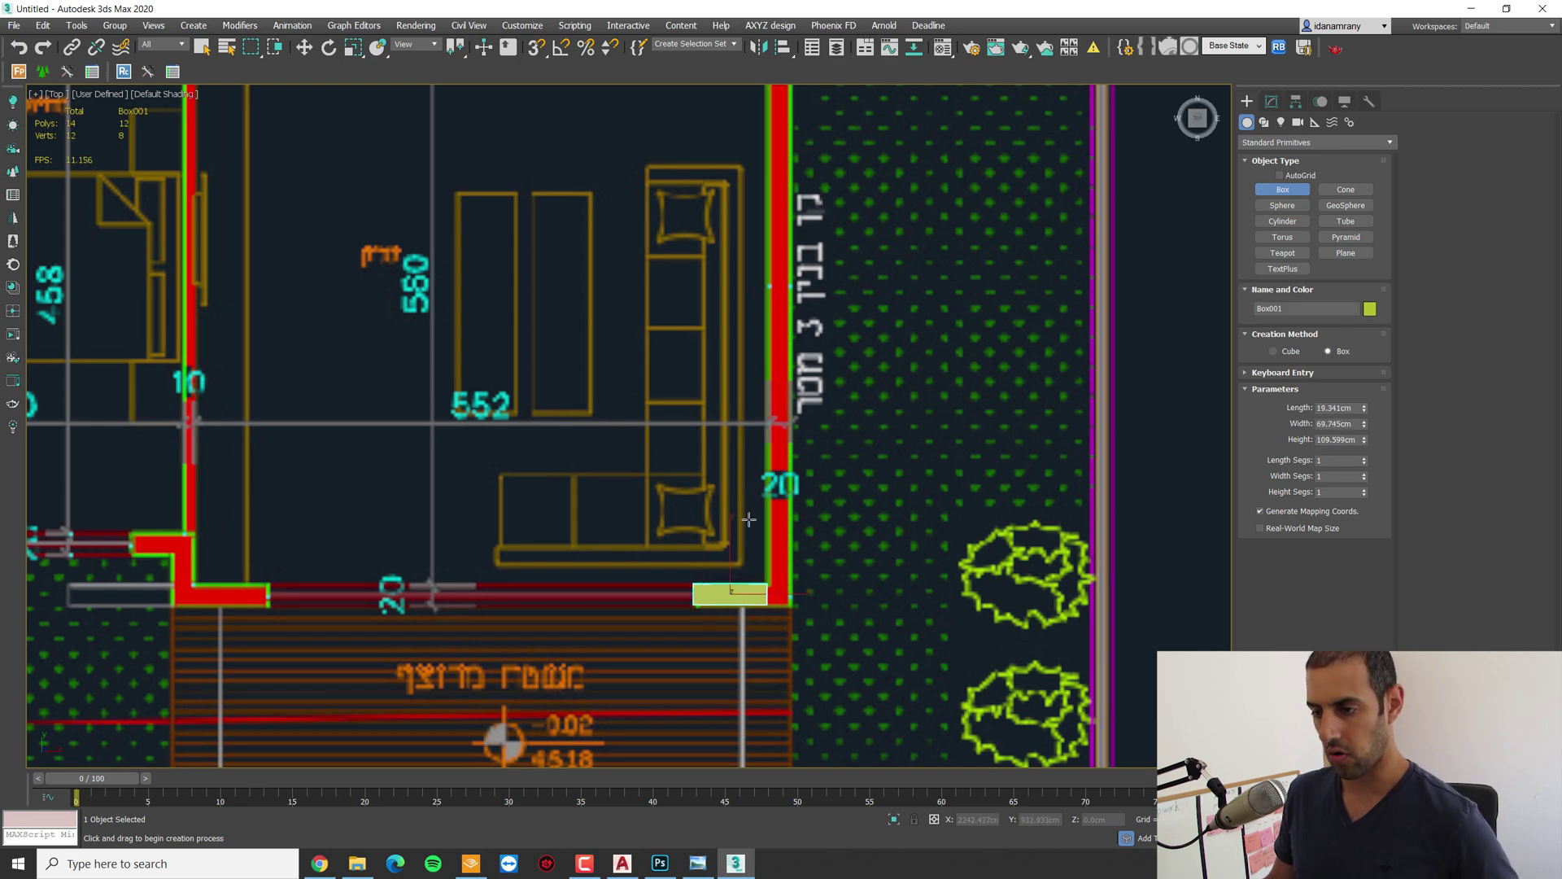
Step: Examine the wall box in a perspective view and delete it
key("p")
middle_click_drag(755, 521, 709, 511, "alt")
scroll(732, 528, "up", 4)
middle_click_drag(822, 626, 841, 567)
key("w")
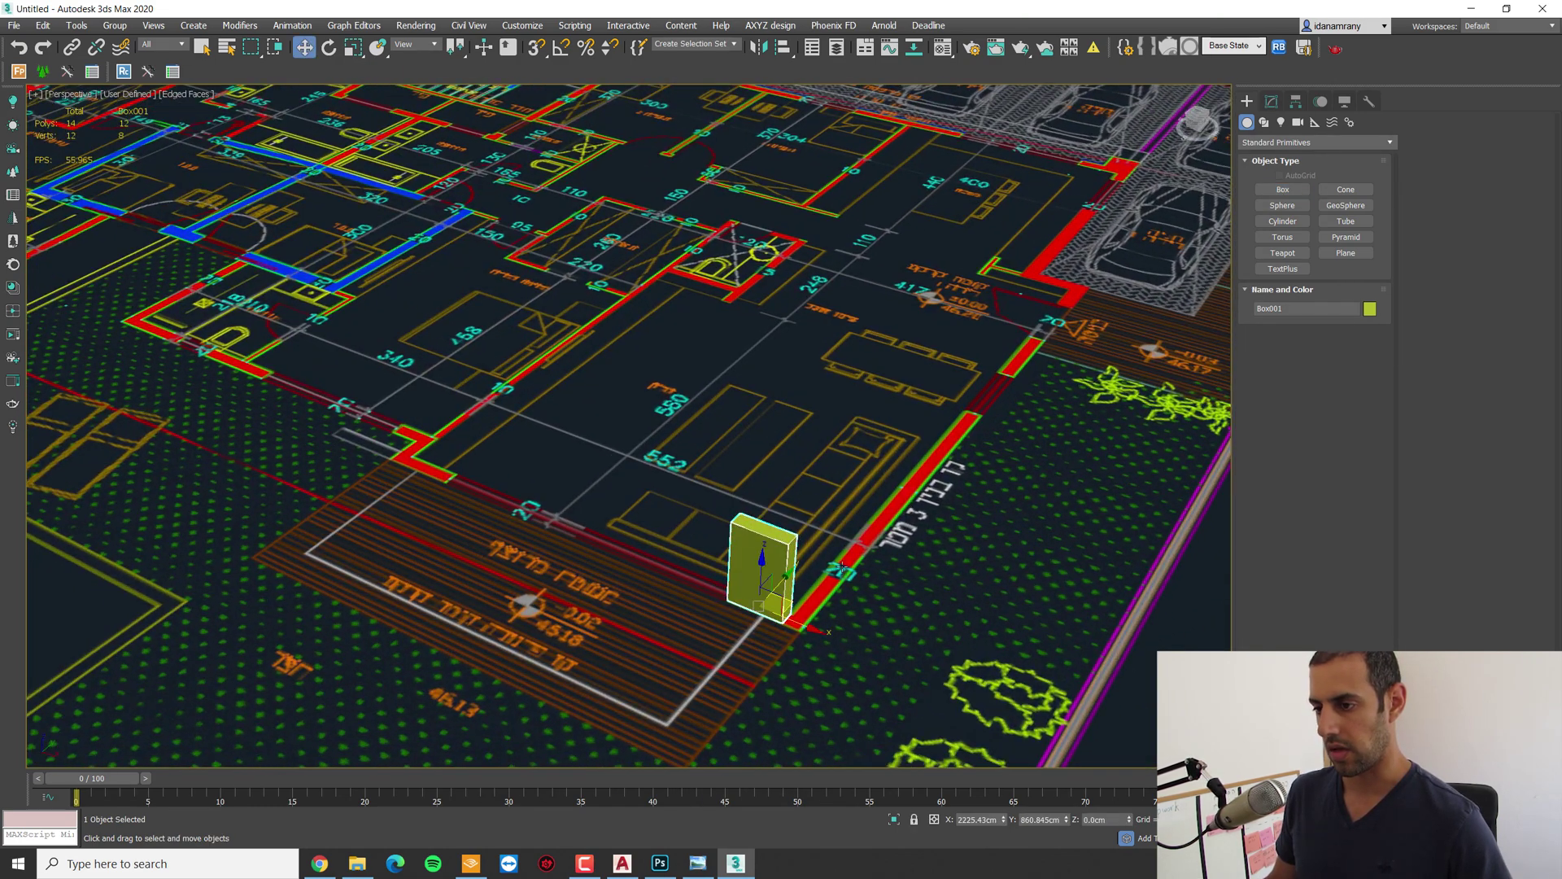
middle_click_drag(706, 520, 763, 558, "alt")
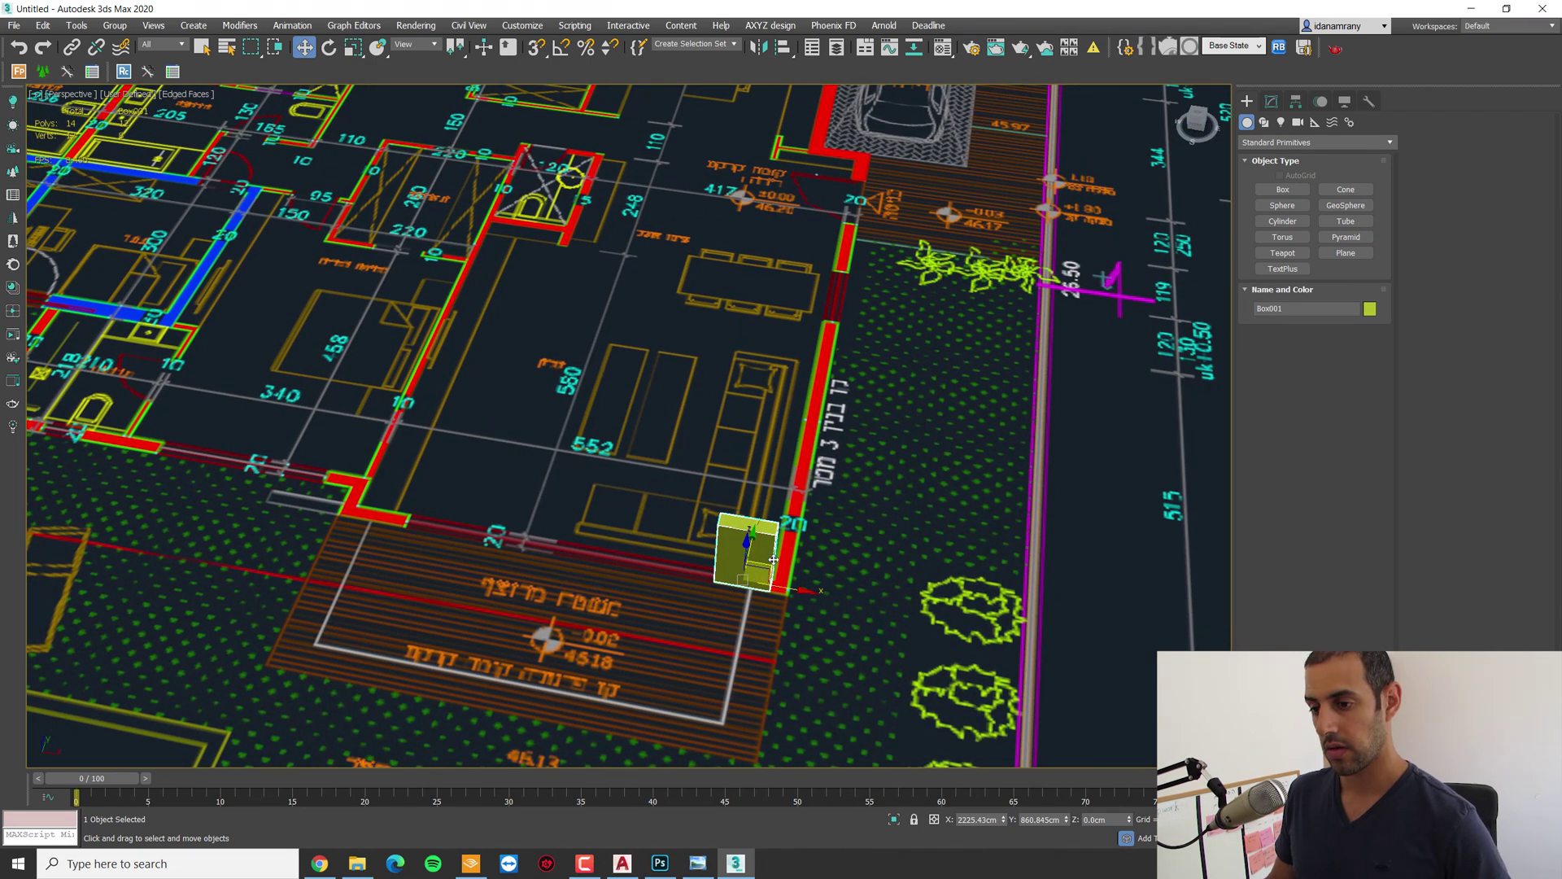
key("Delete")
right_click(758, 545)
left_click(780, 561)
Step: In the top view, start a Line at the living room's inner corner by the terrace and trace the outer wall past the dining window
key("t")
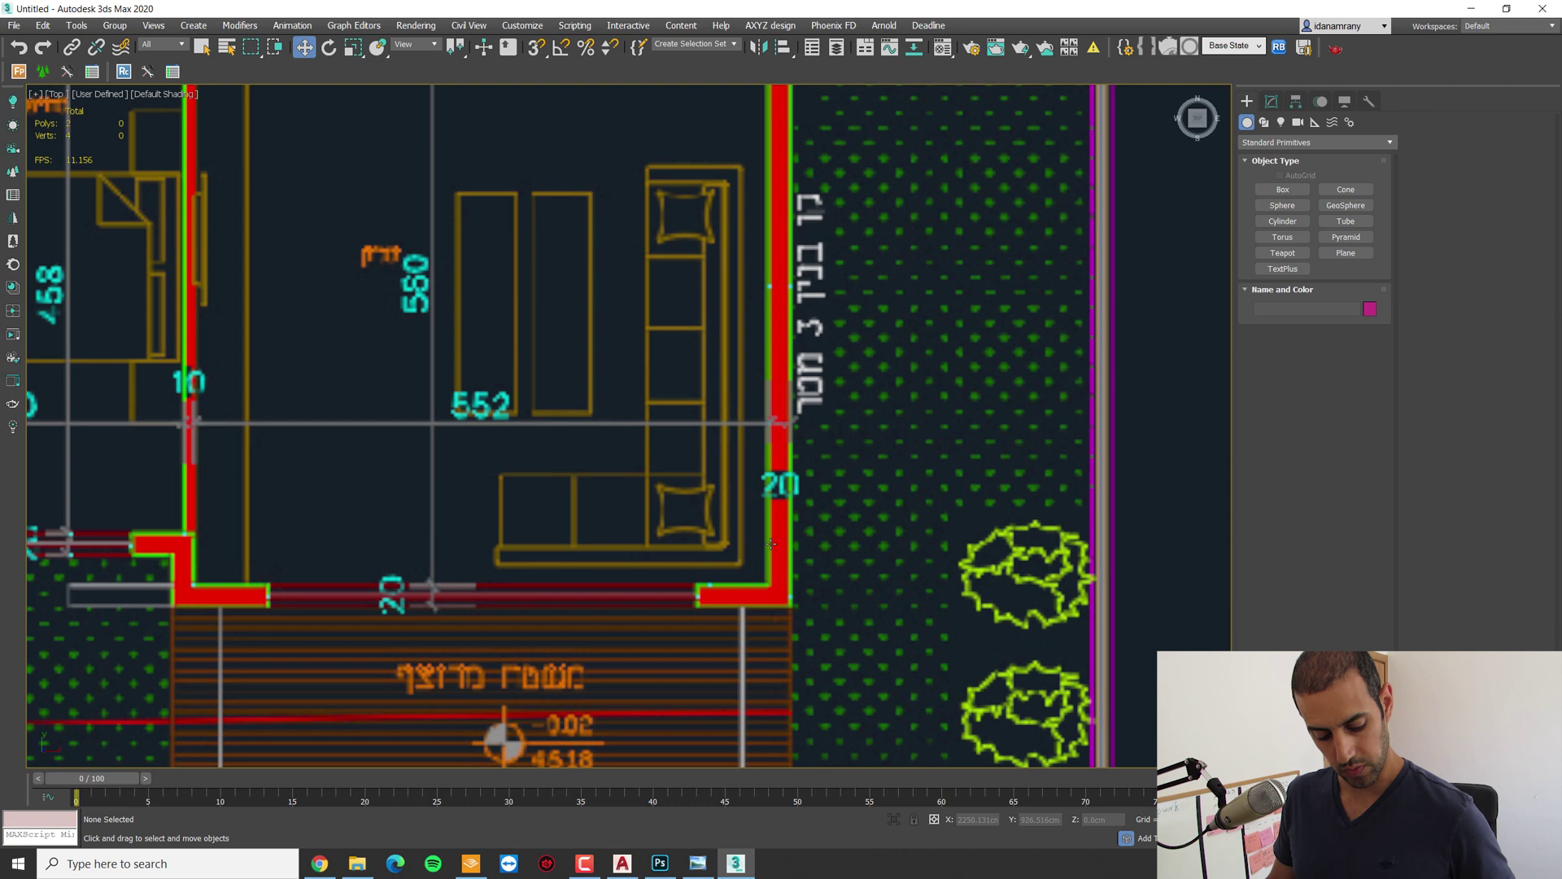
key("z")
scroll(732, 341, "up", 4)
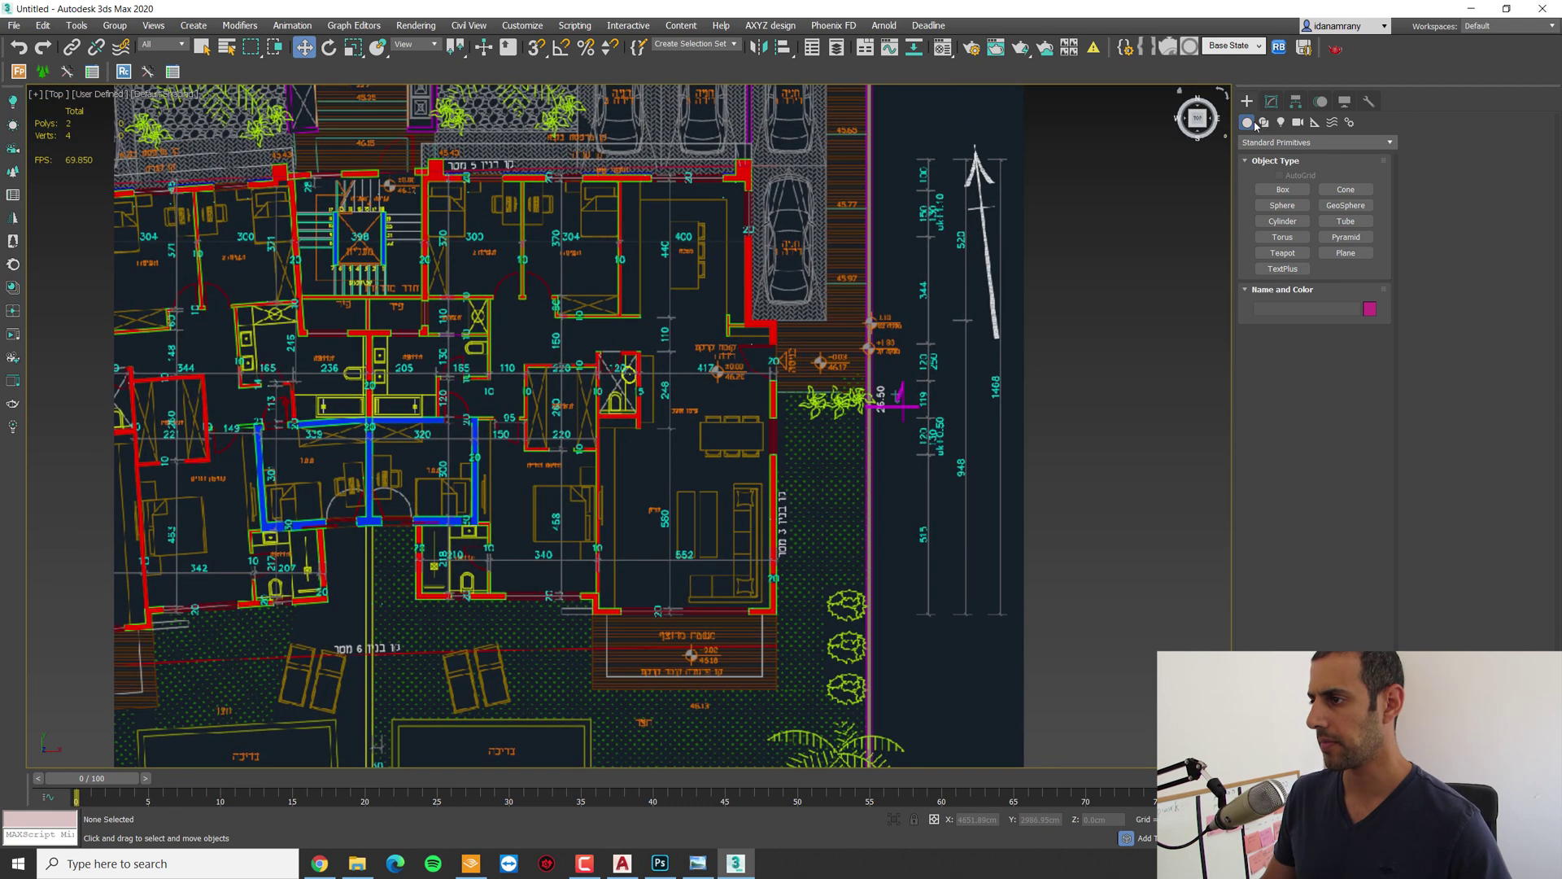
left_click(1264, 122)
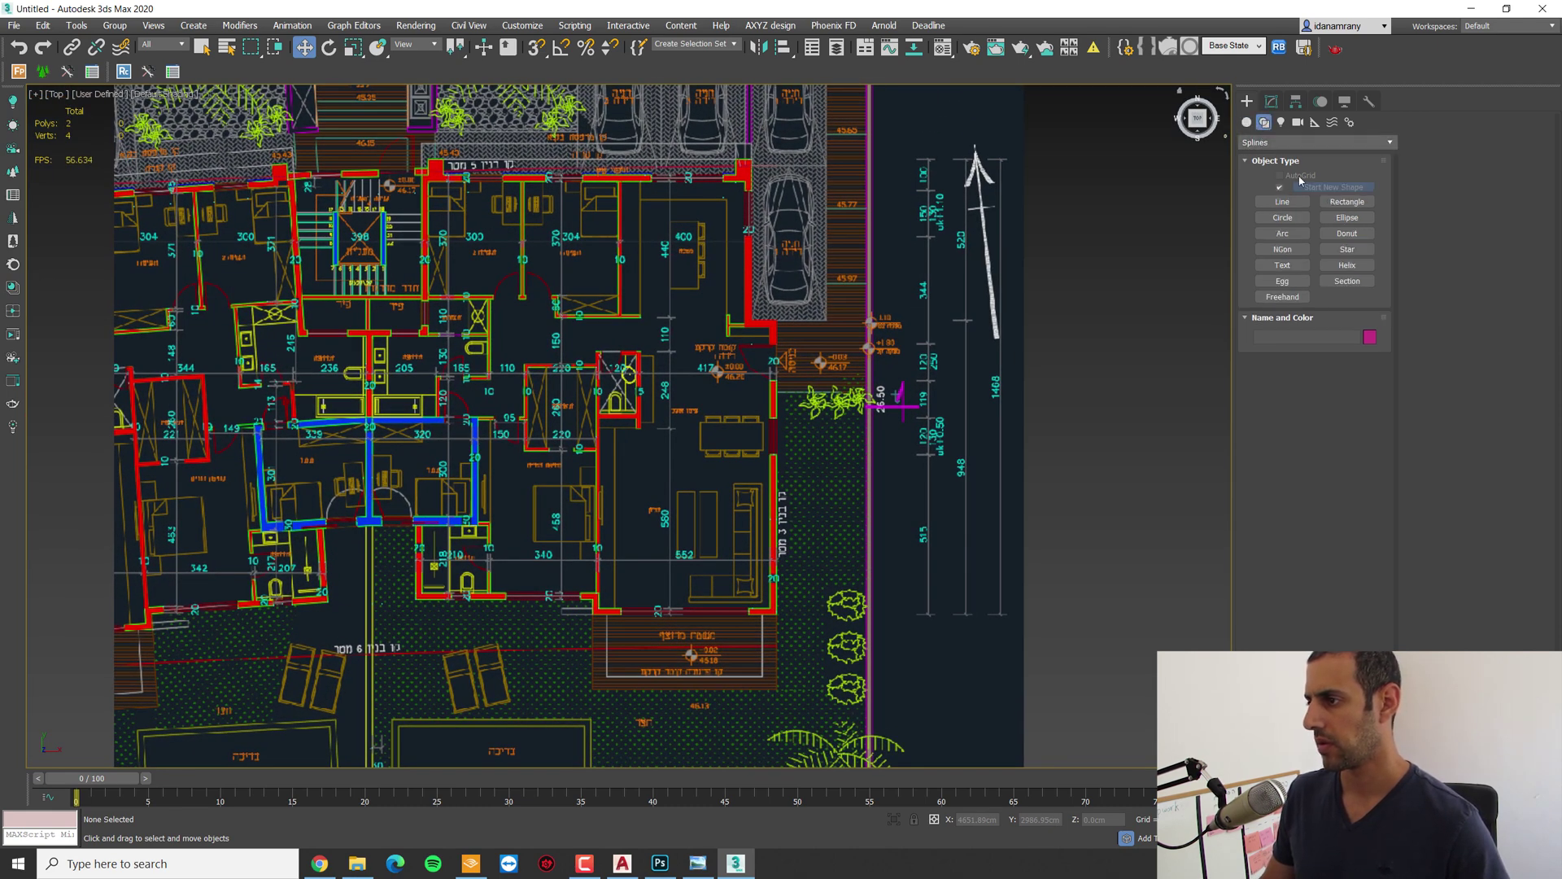
left_click(1283, 203)
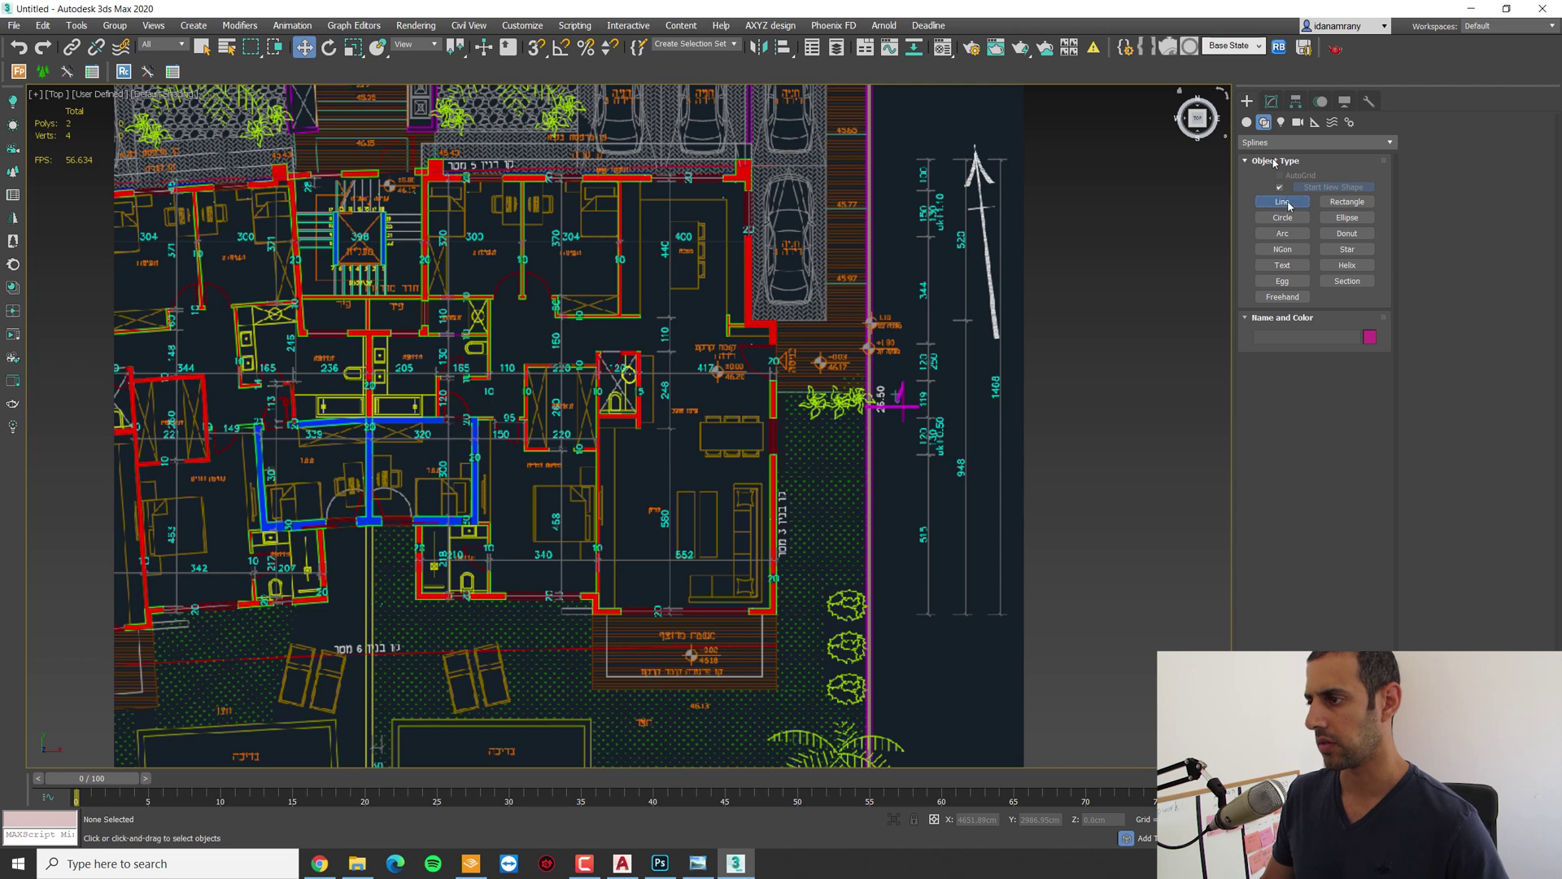
scroll(759, 526, "up", 8)
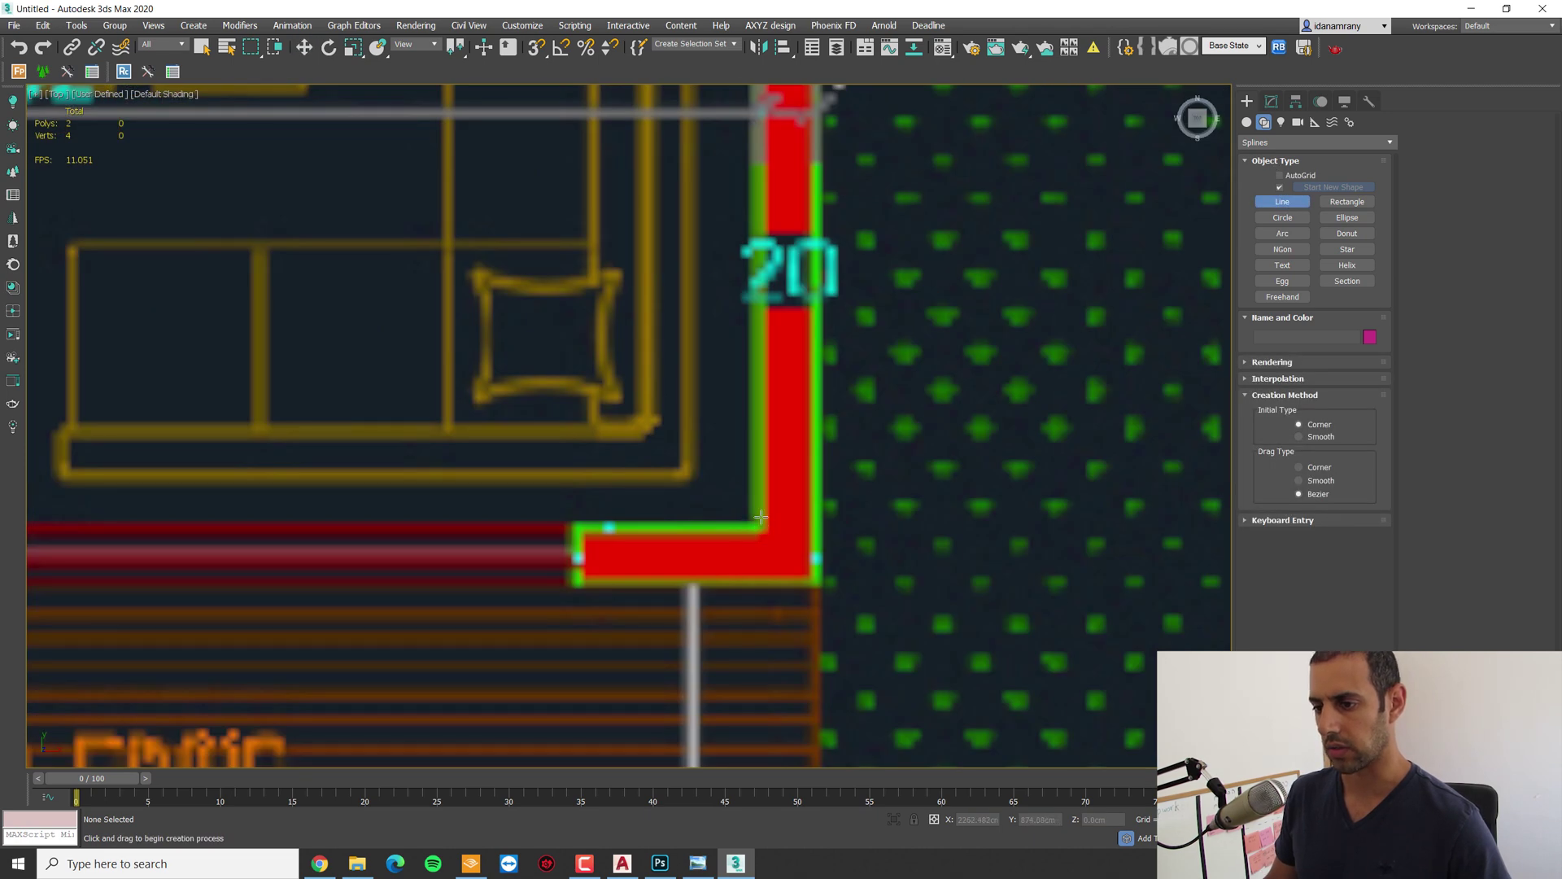
left_click(754, 525)
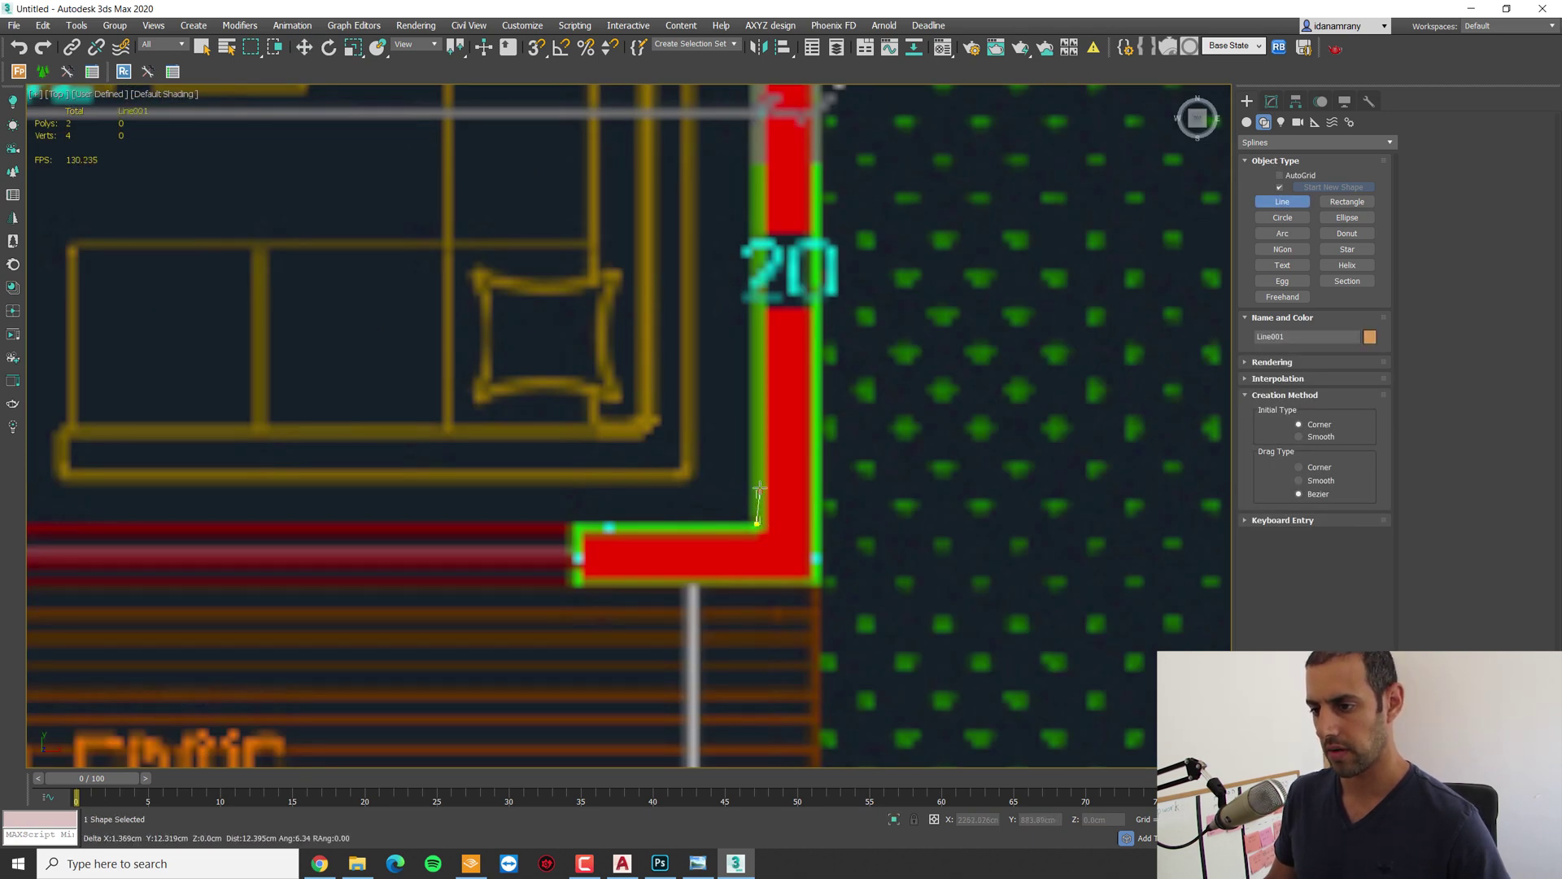
scroll(752, 527, "down", 5)
middle_click_drag(716, 186, 732, 416)
scroll(732, 416, "up", 3)
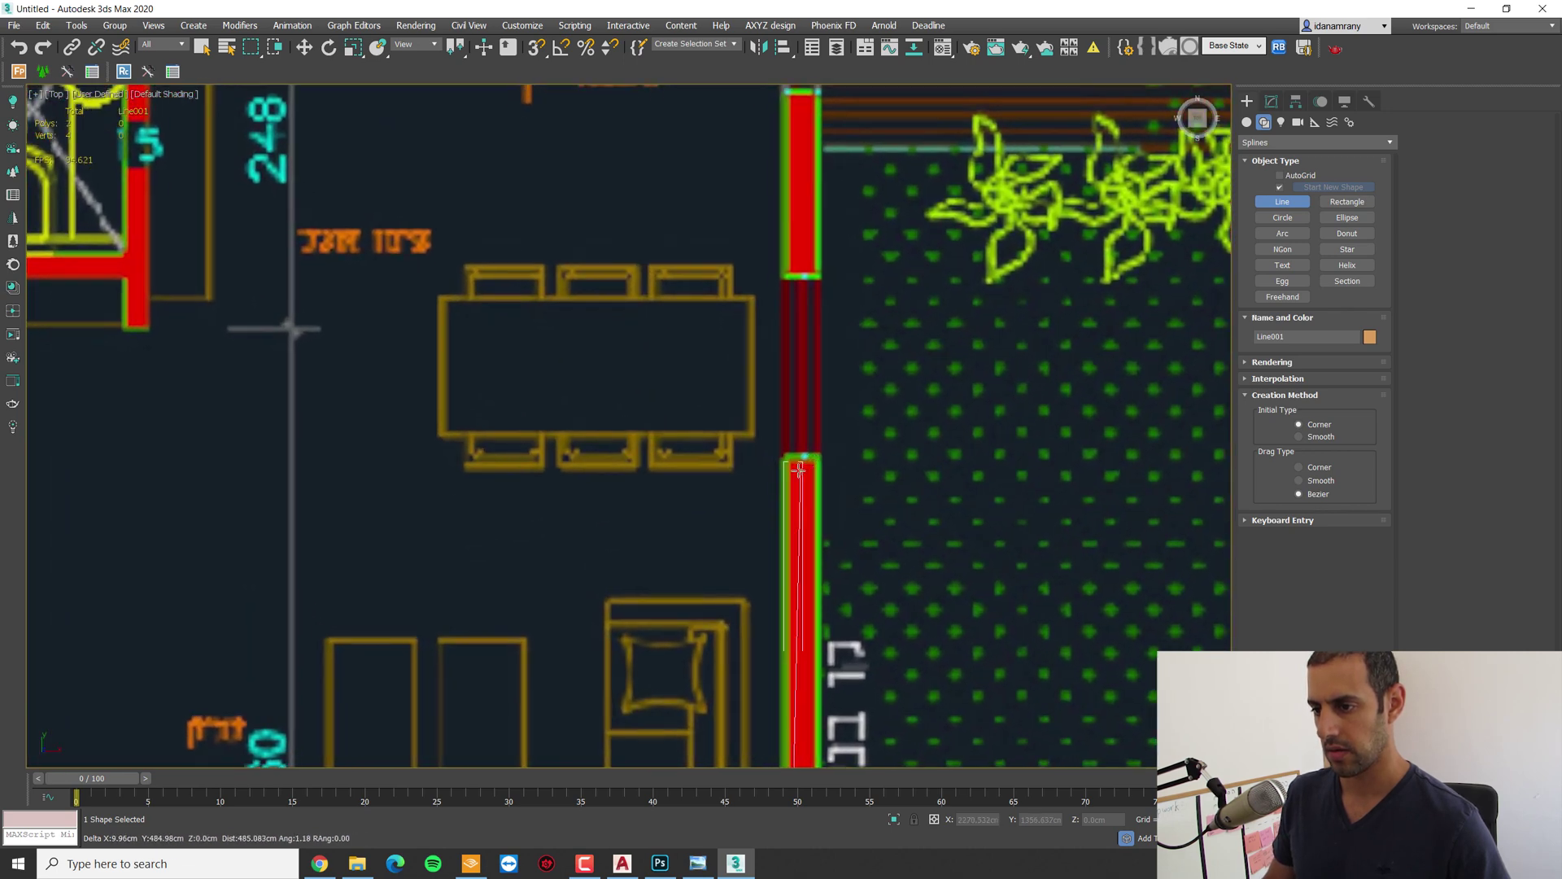
scroll(794, 439, "down", 1)
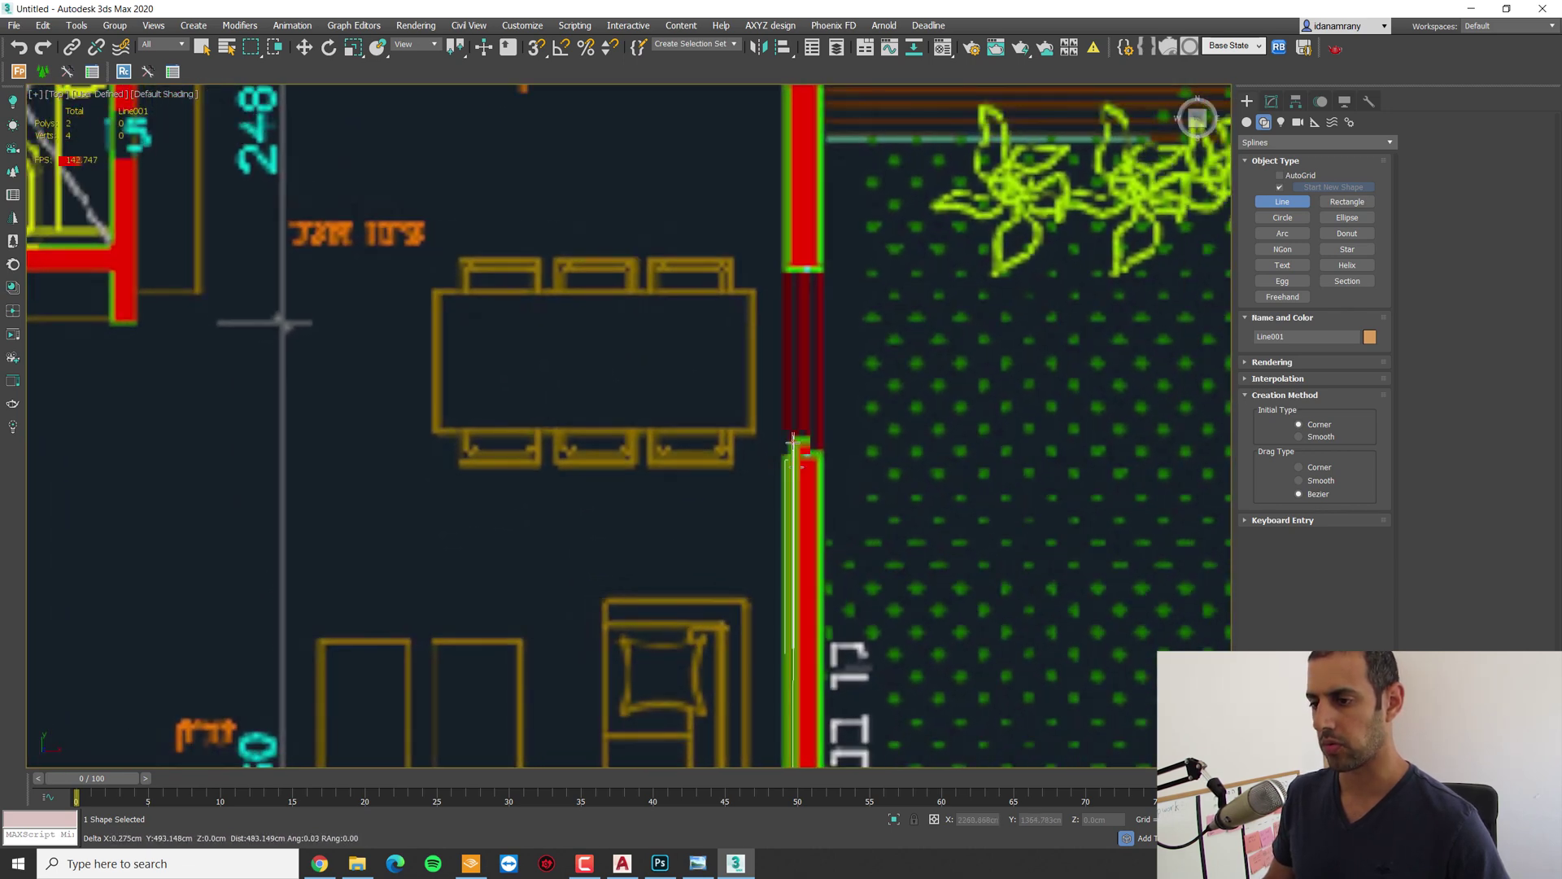
scroll(794, 441, "up", 1)
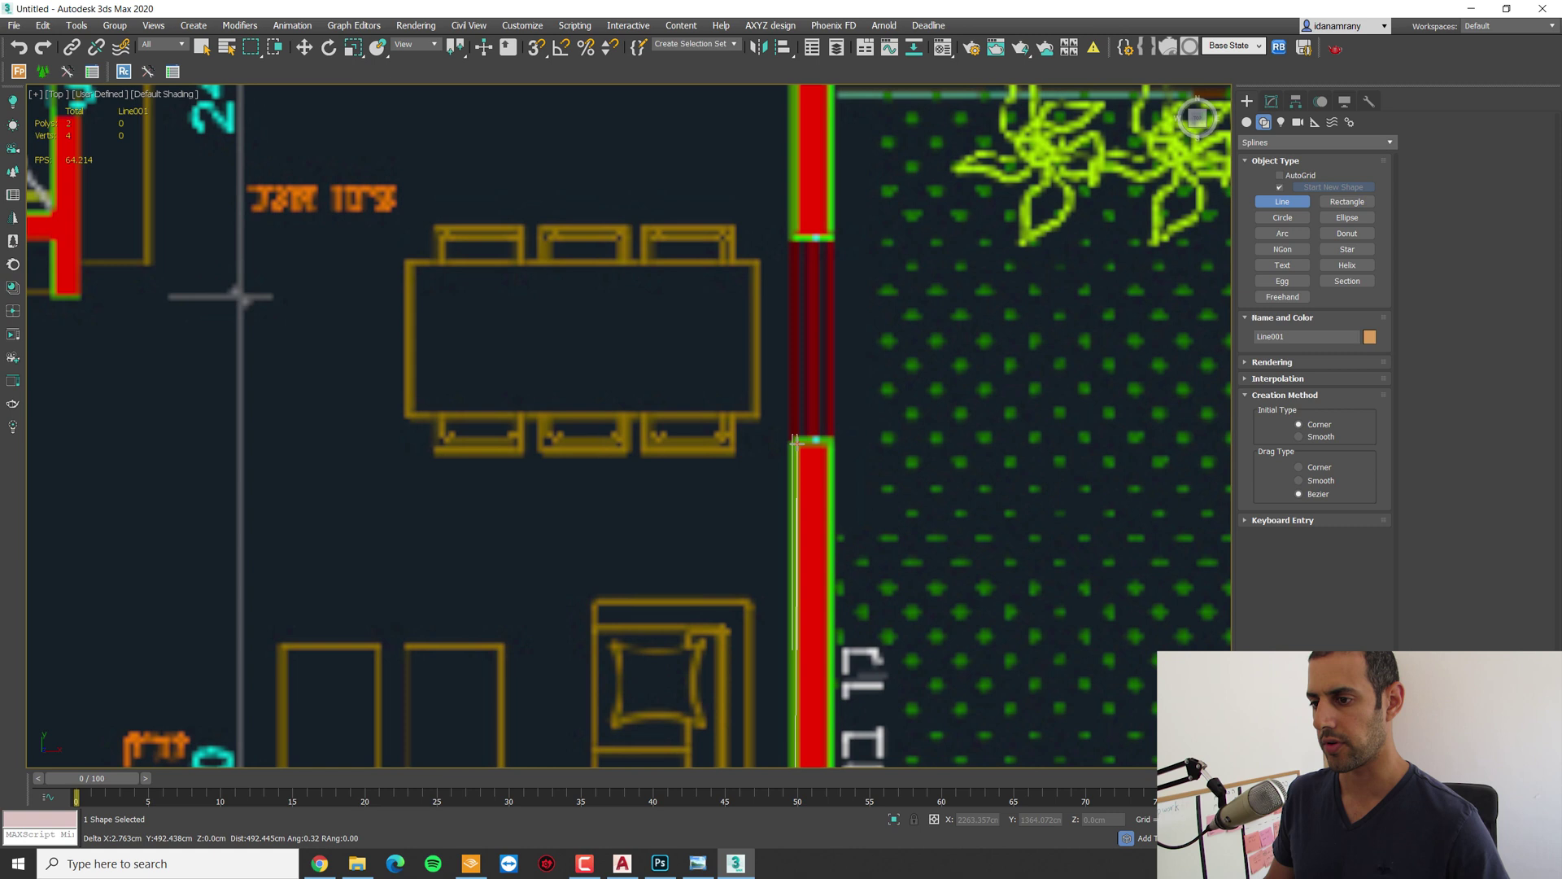
scroll(788, 440, "down", 1)
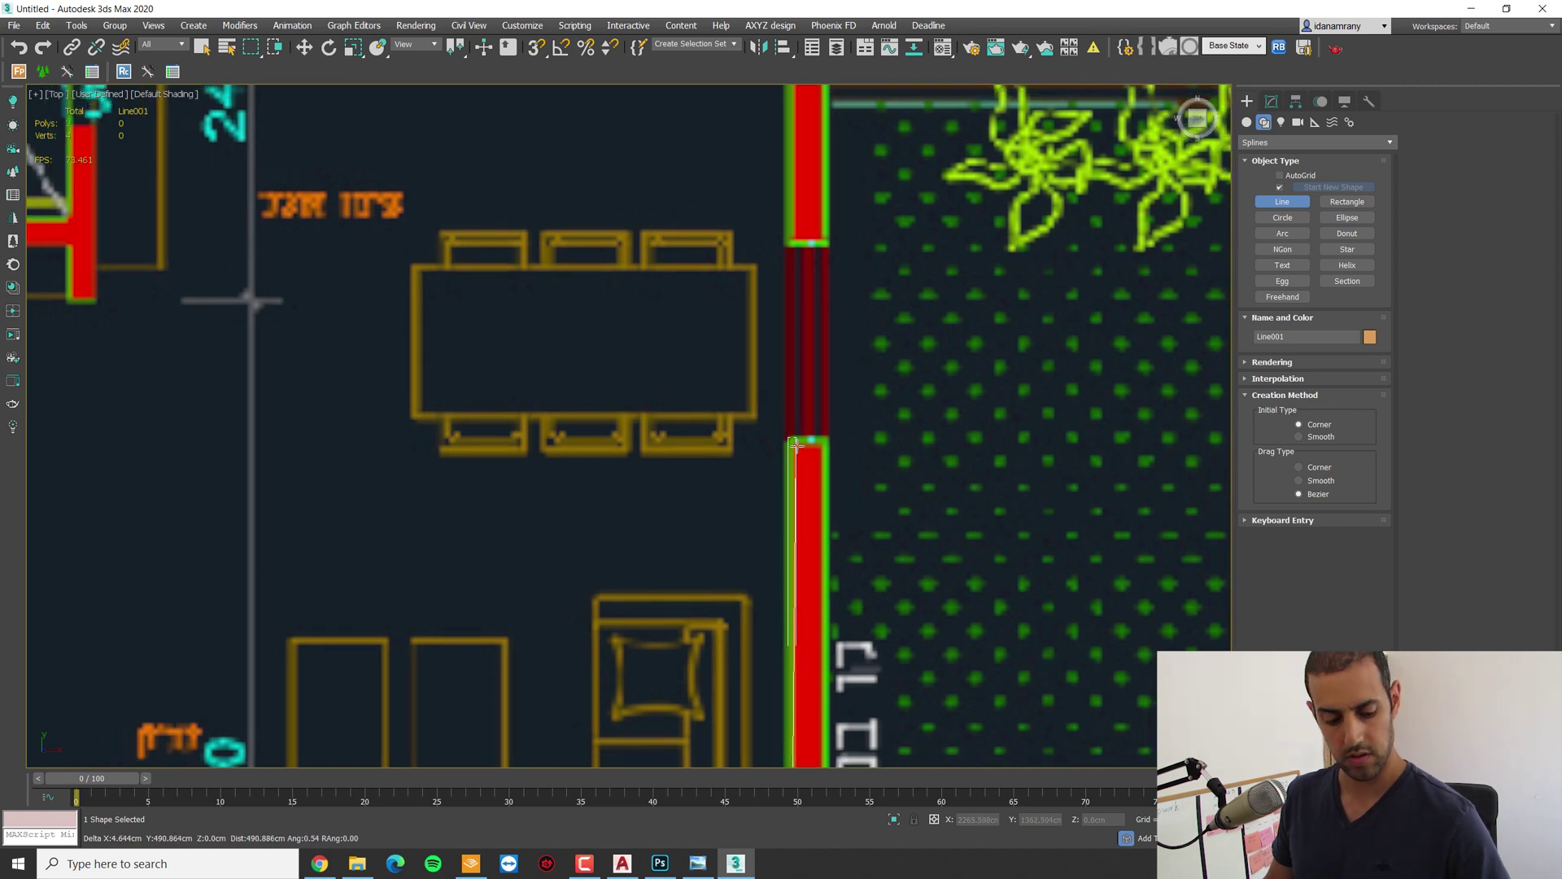
scroll(786, 437, "down", 1)
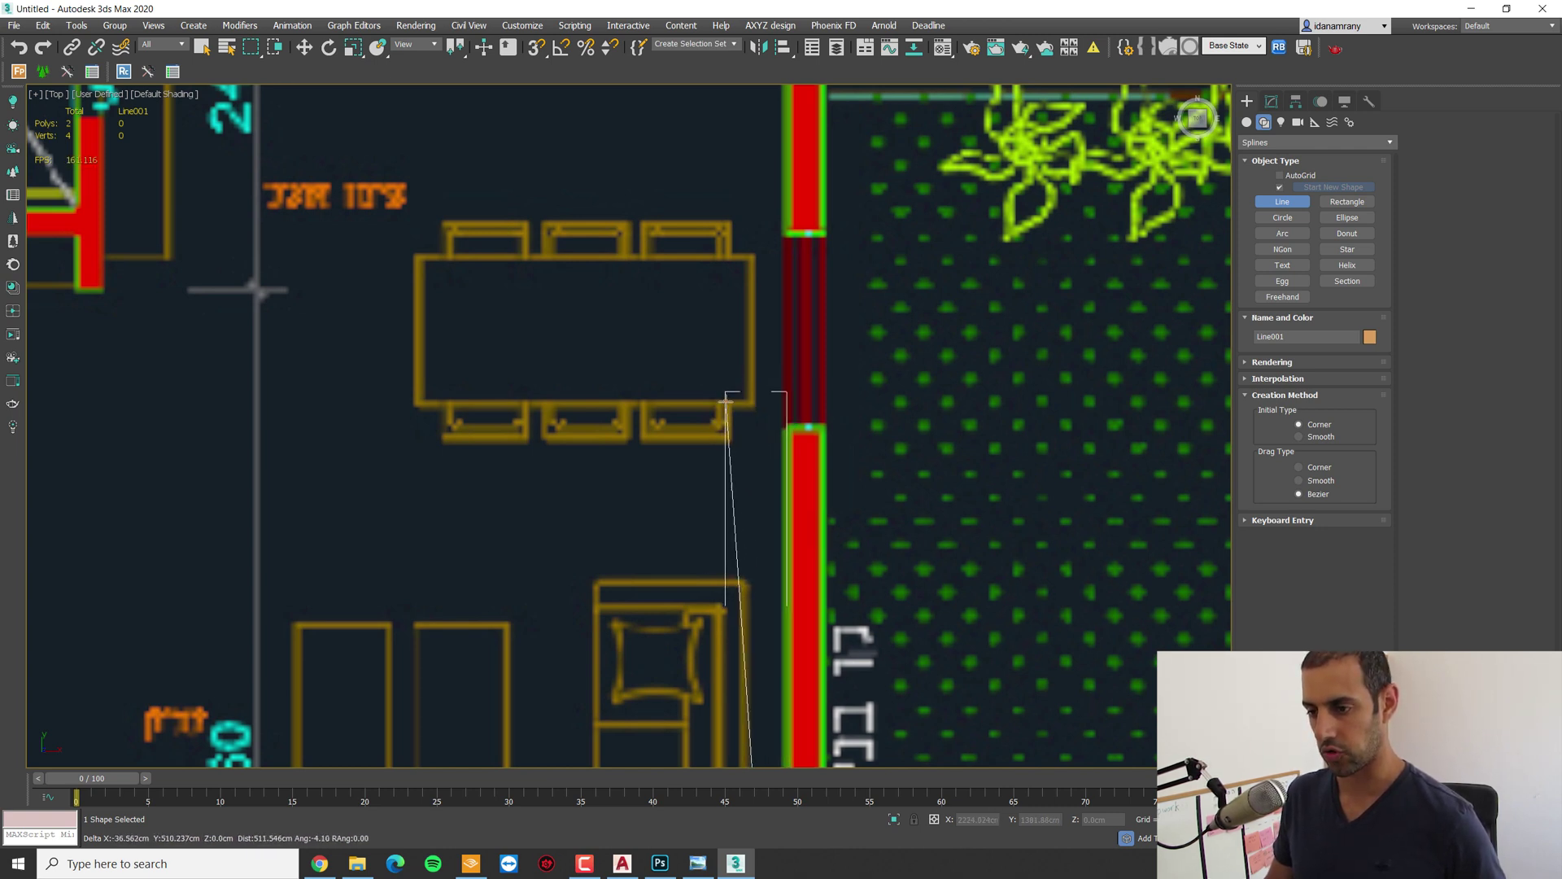
left_click(794, 230)
Step: Continue the line along the inner wall face past the entrance door opening and around the wall jog beside the parking space
scroll(821, 248, "down", 5)
middle_click_drag(818, 91, 829, 394)
scroll(851, 504, "up", 3)
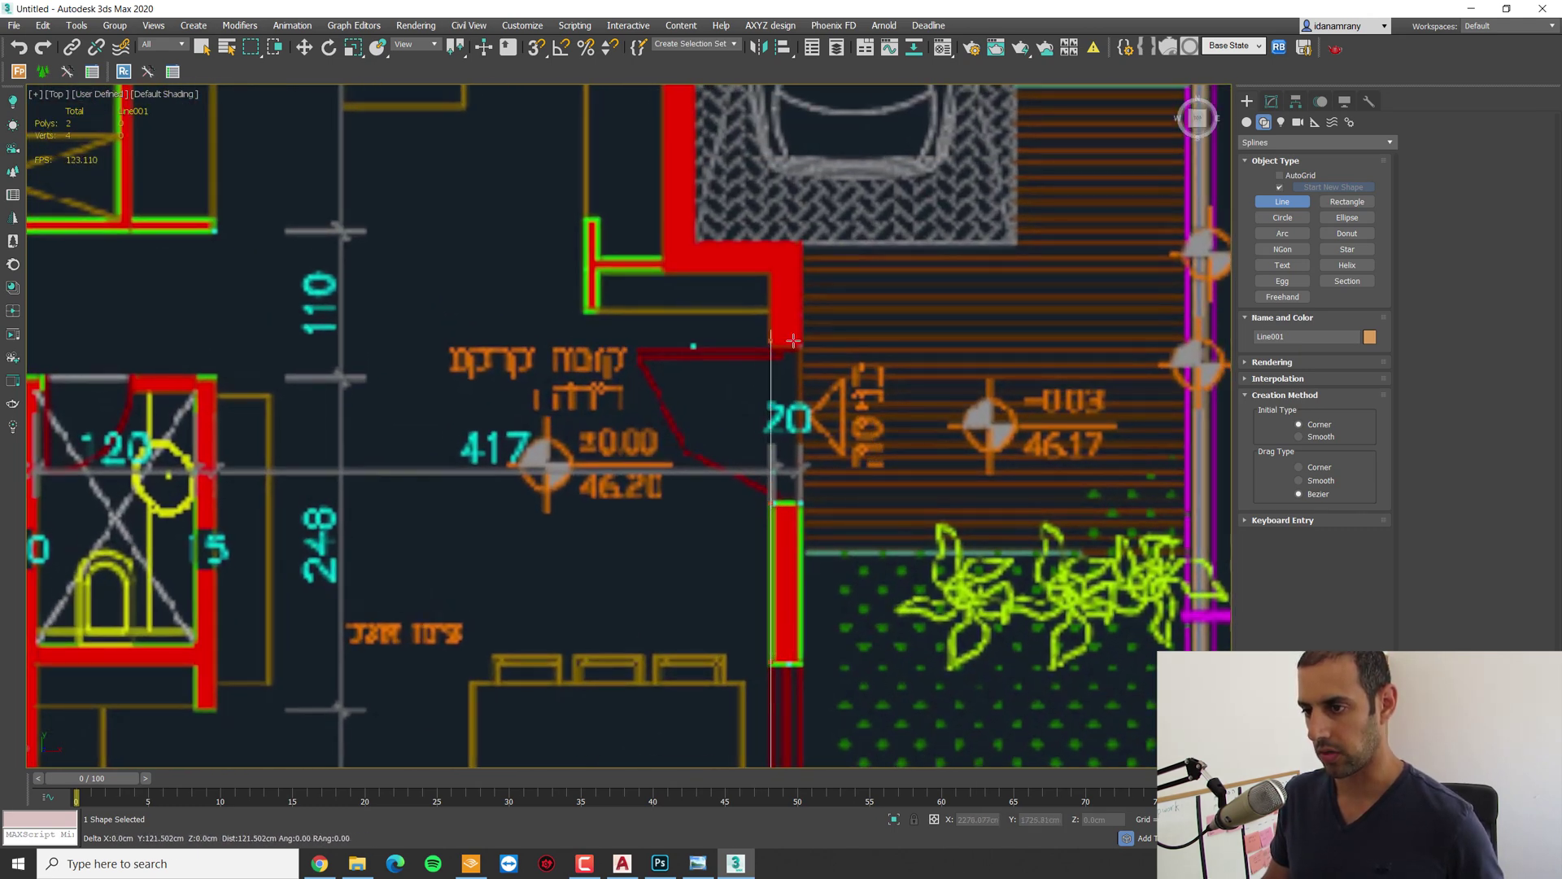
left_click(771, 274)
left_click(664, 273)
Step: Trace the kitchen's outer side wall and its window wall to the inner corner at the adjoining bedroom's partition
scroll(796, 263, "down", 1)
middle_click_drag(796, 264, 926, 545)
scroll(925, 545, "down", 3)
middle_click_drag(802, 314, 847, 407)
scroll(847, 407, "up", 4)
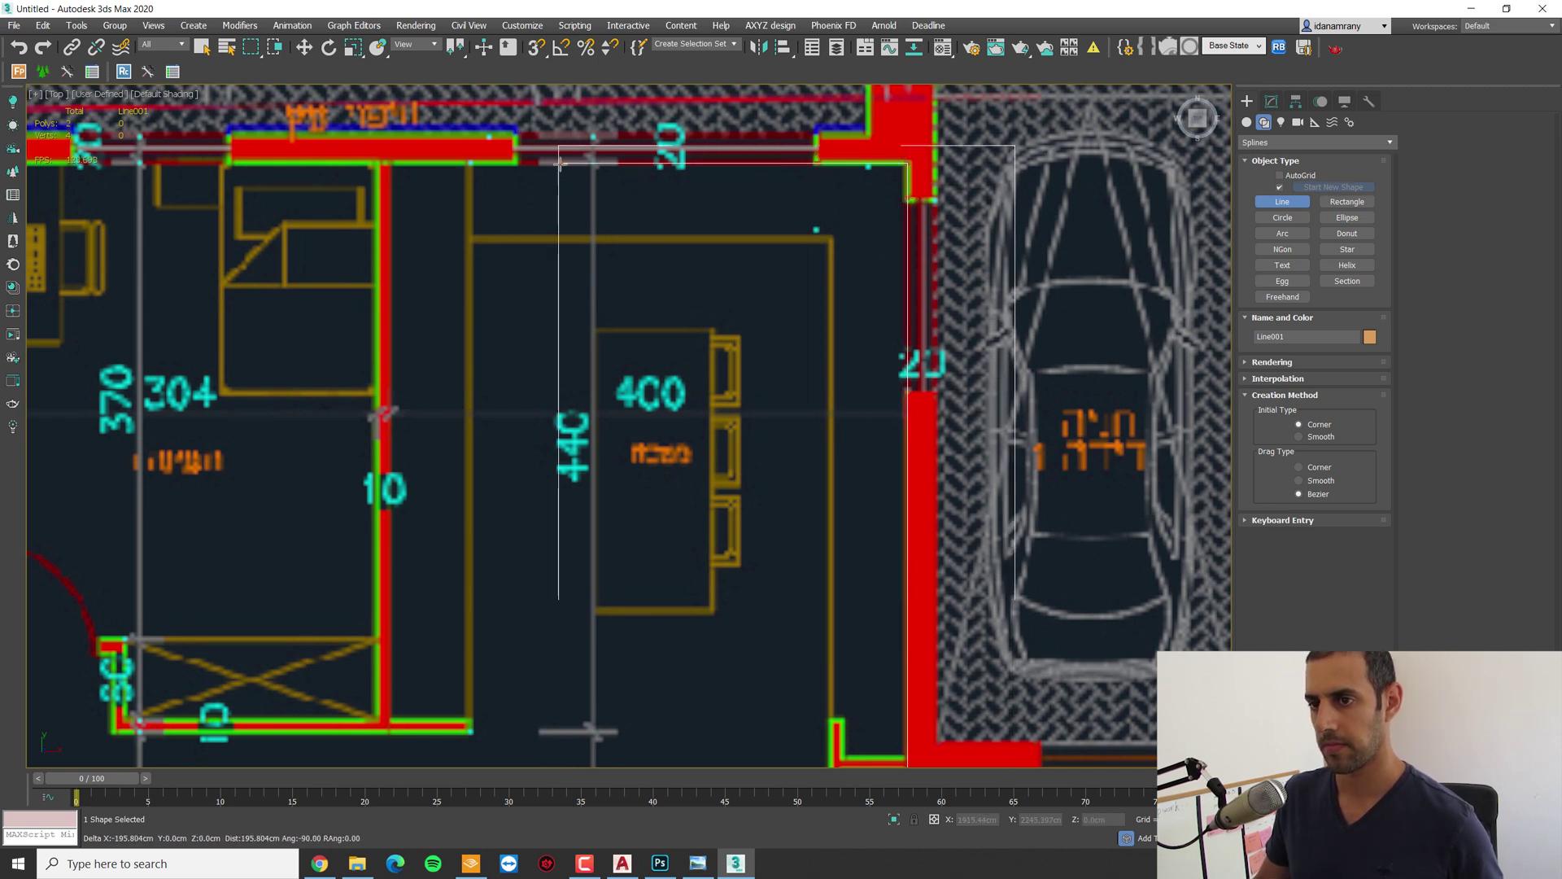
left_click(393, 166)
Step: Extend the line along the partition between kitchen and bedroom to the corner beside the bedroom closet
scroll(476, 440, "down", 4)
middle_click_drag(468, 480, 582, 417)
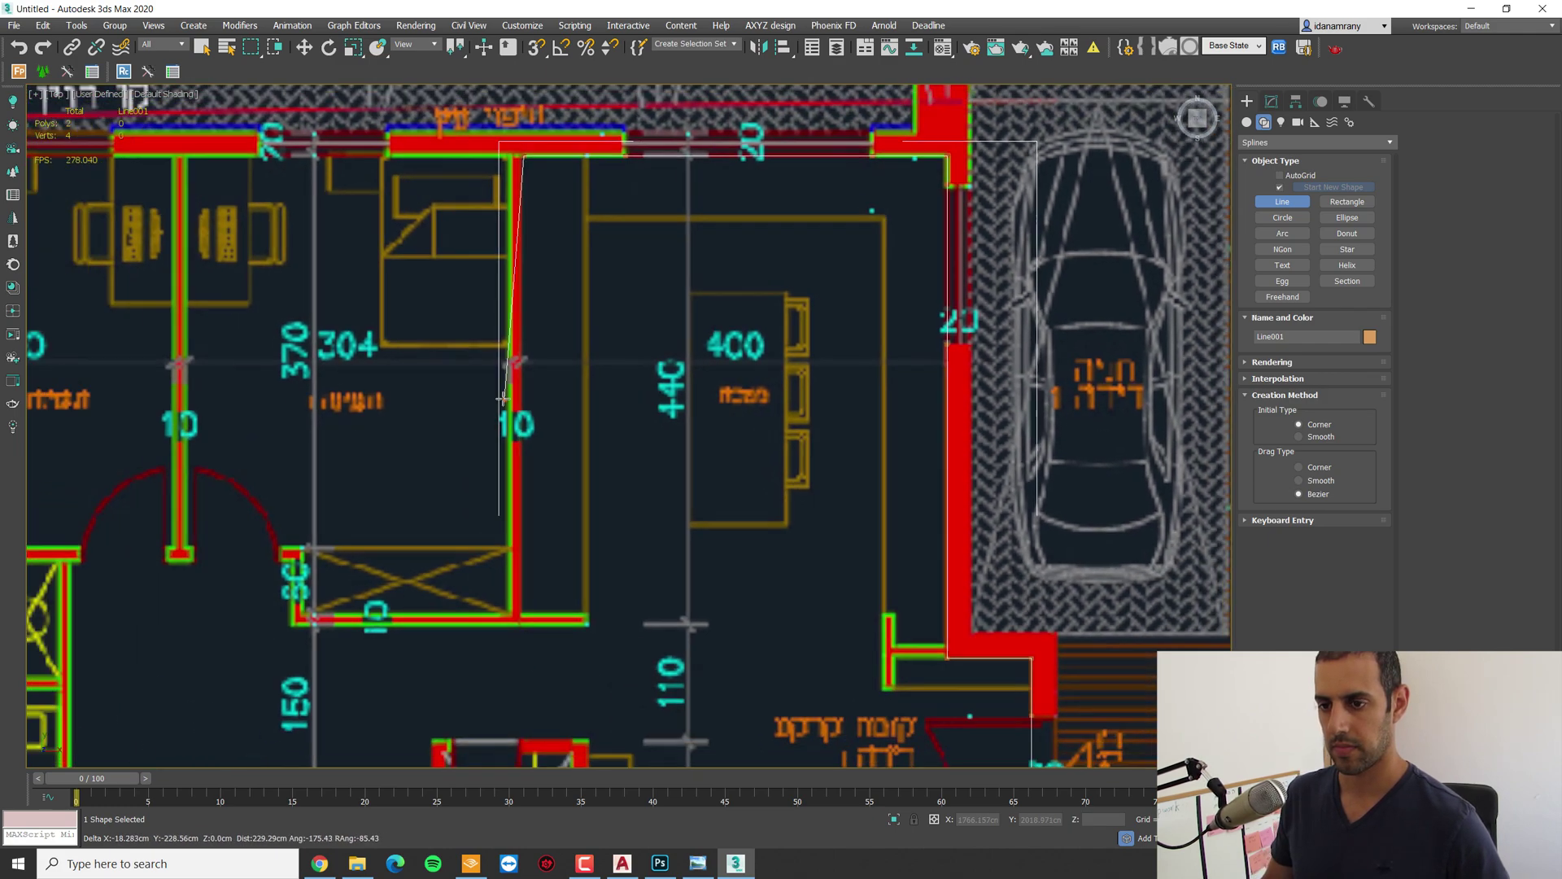
middle_click_drag(492, 503, 561, 380)
scroll(563, 380, "up", 3)
middle_click_drag(582, 547, 692, 466)
scroll(667, 398, "down", 1)
scroll(692, 466, "down", 5)
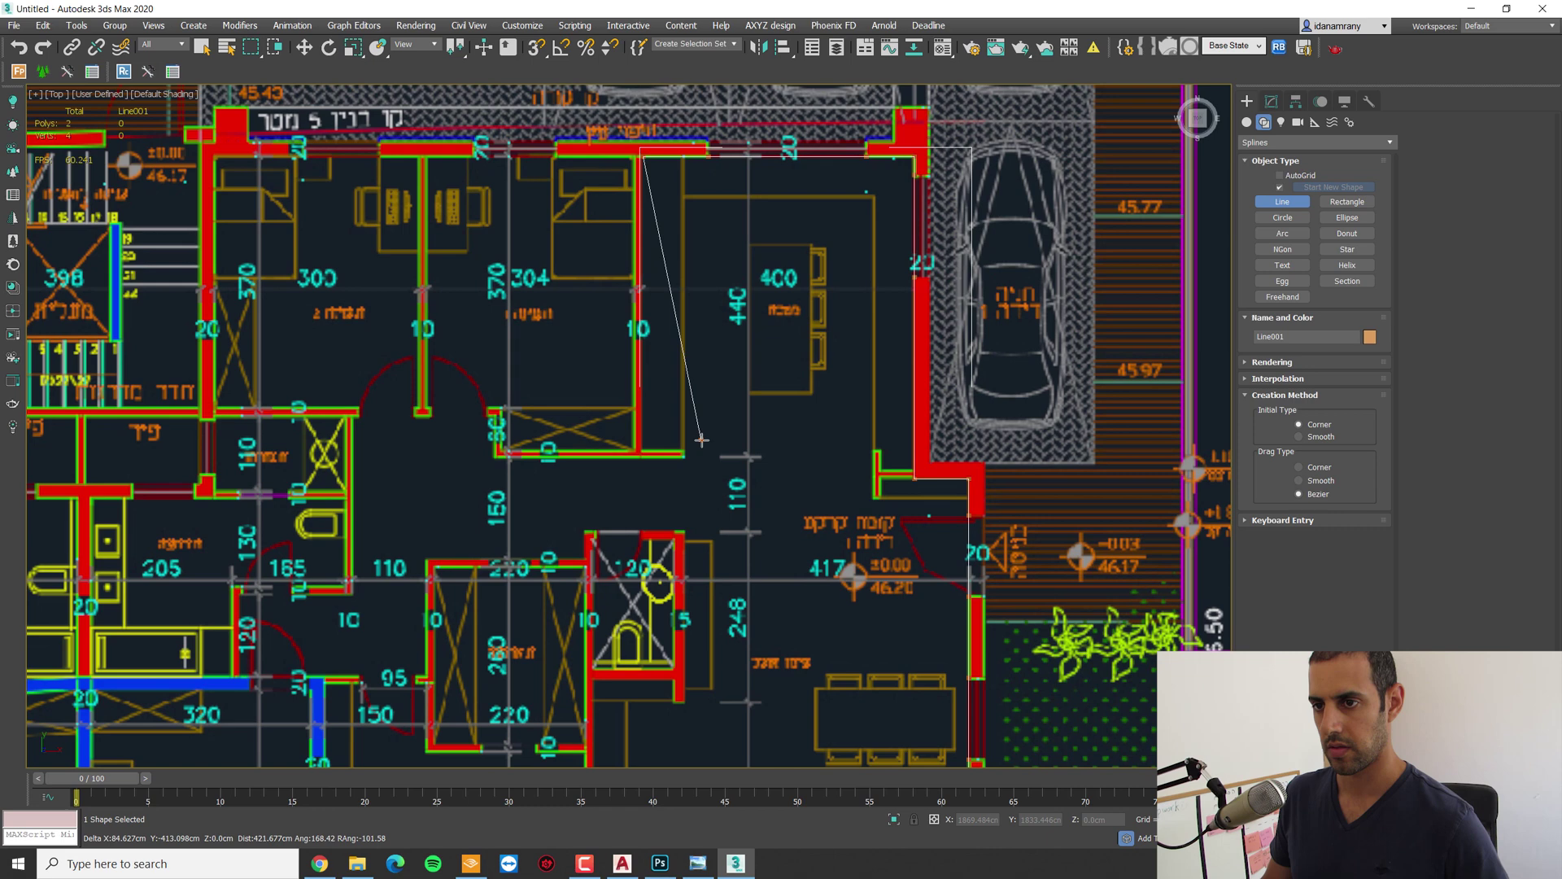
scroll(690, 467, "up", 5)
scroll(688, 466, "up", 1)
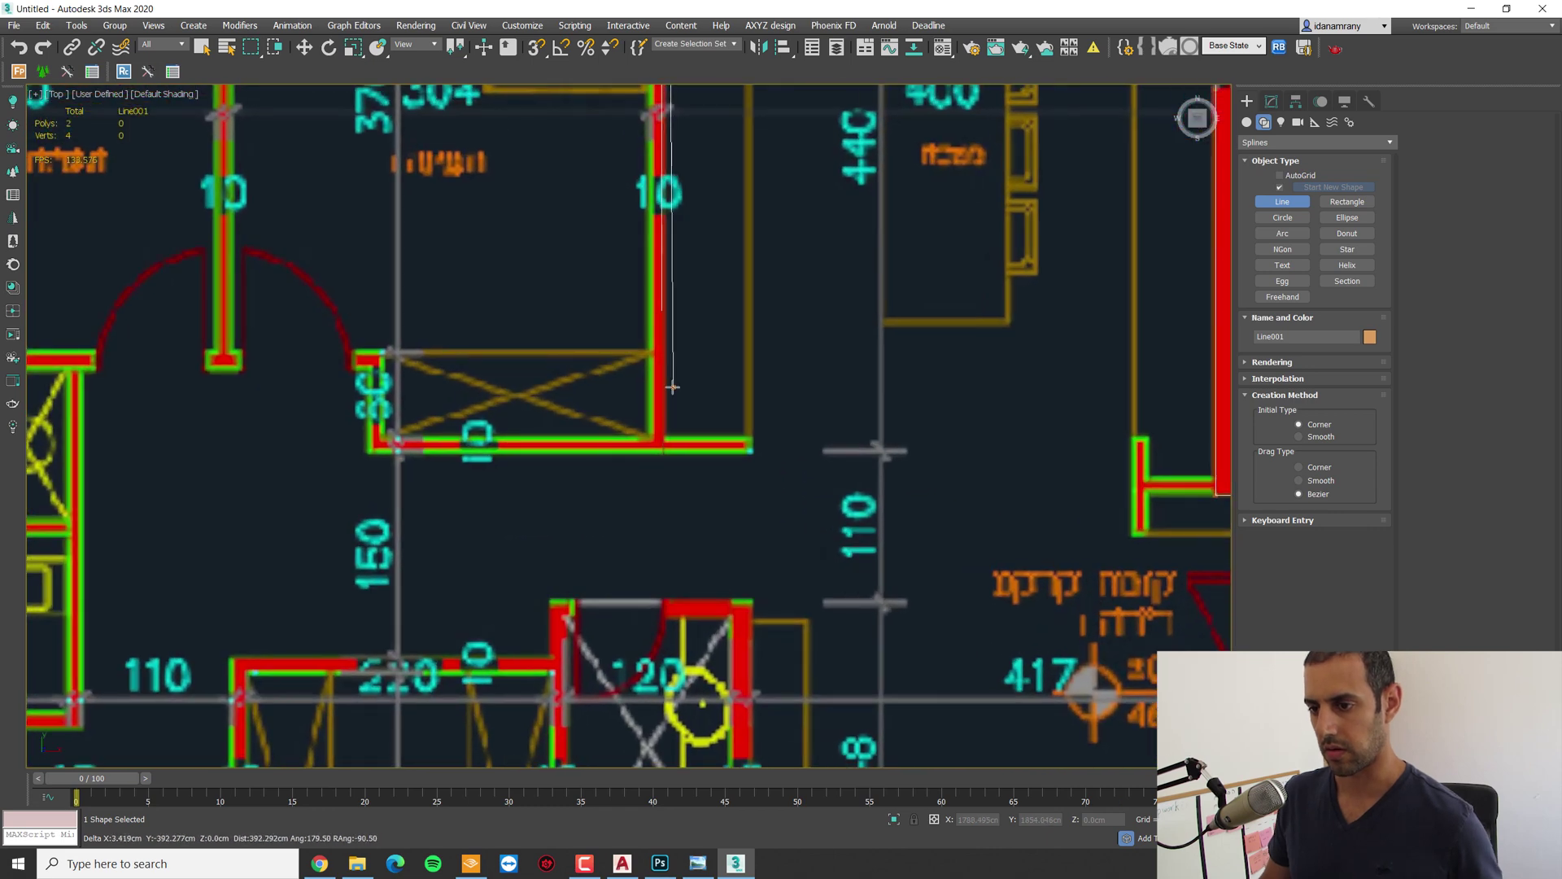
left_click(666, 451)
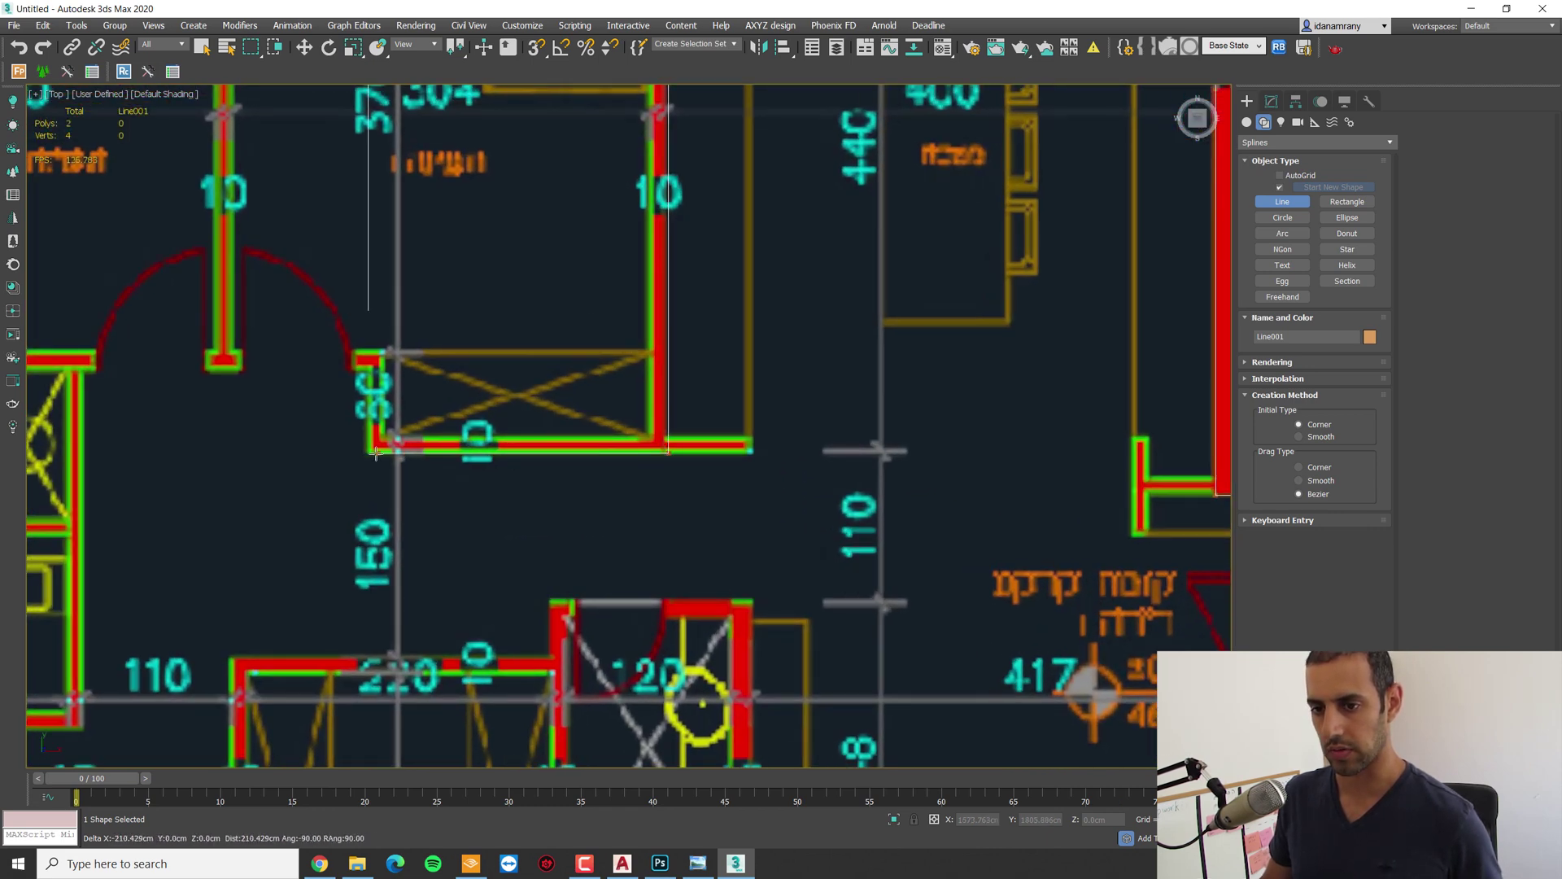
Step: Continue the line around the bedroom closet corner, across the hallway doors and along the hallway to the walk-in closet wall beside the toilet
left_click(362, 363)
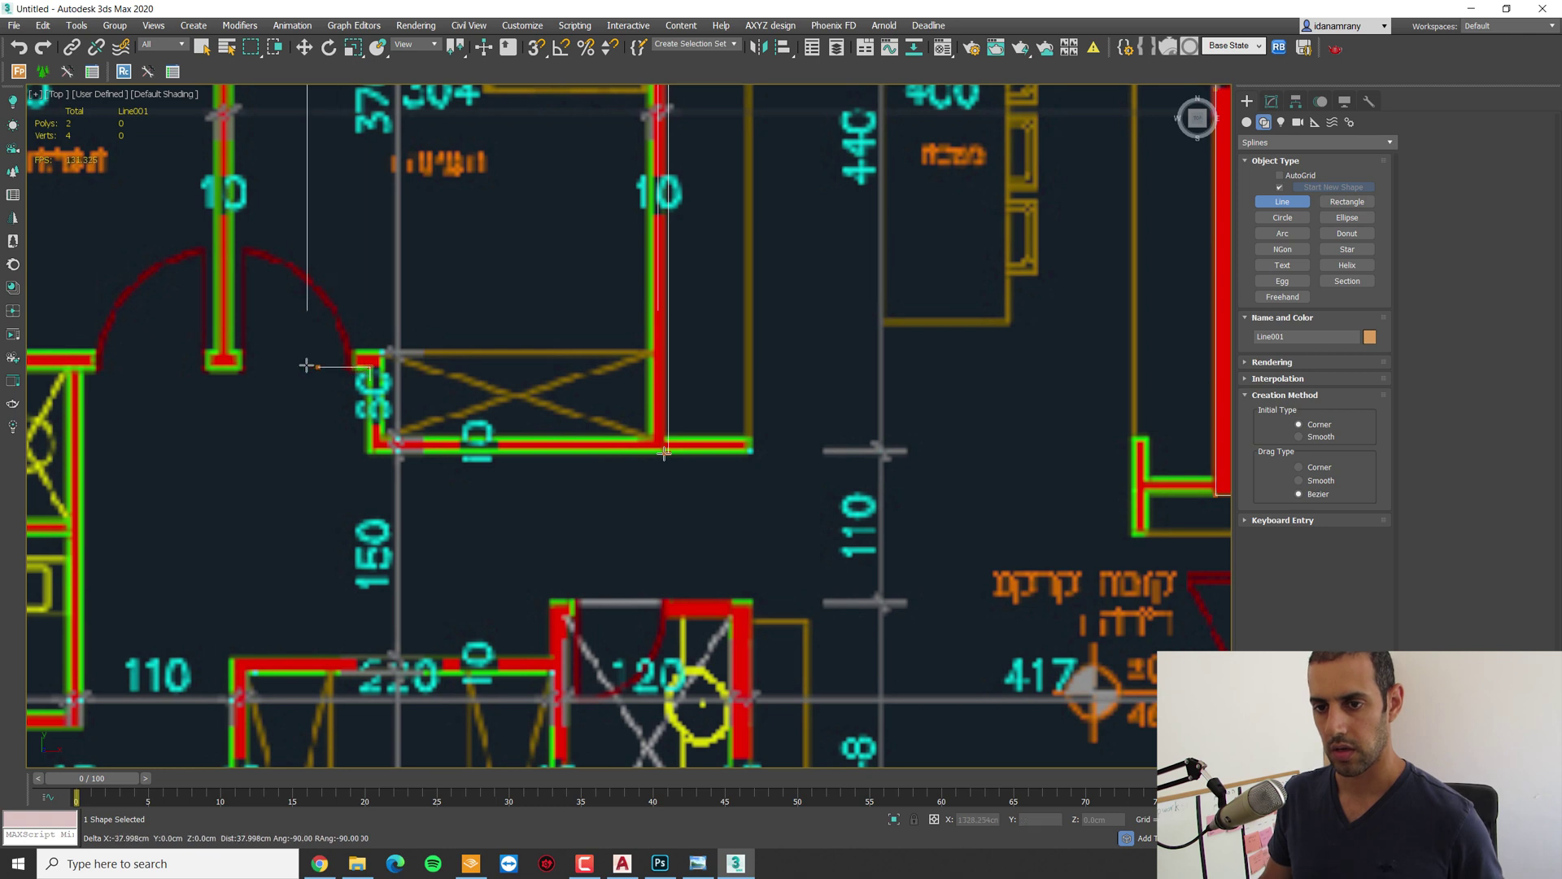
left_click(92, 371)
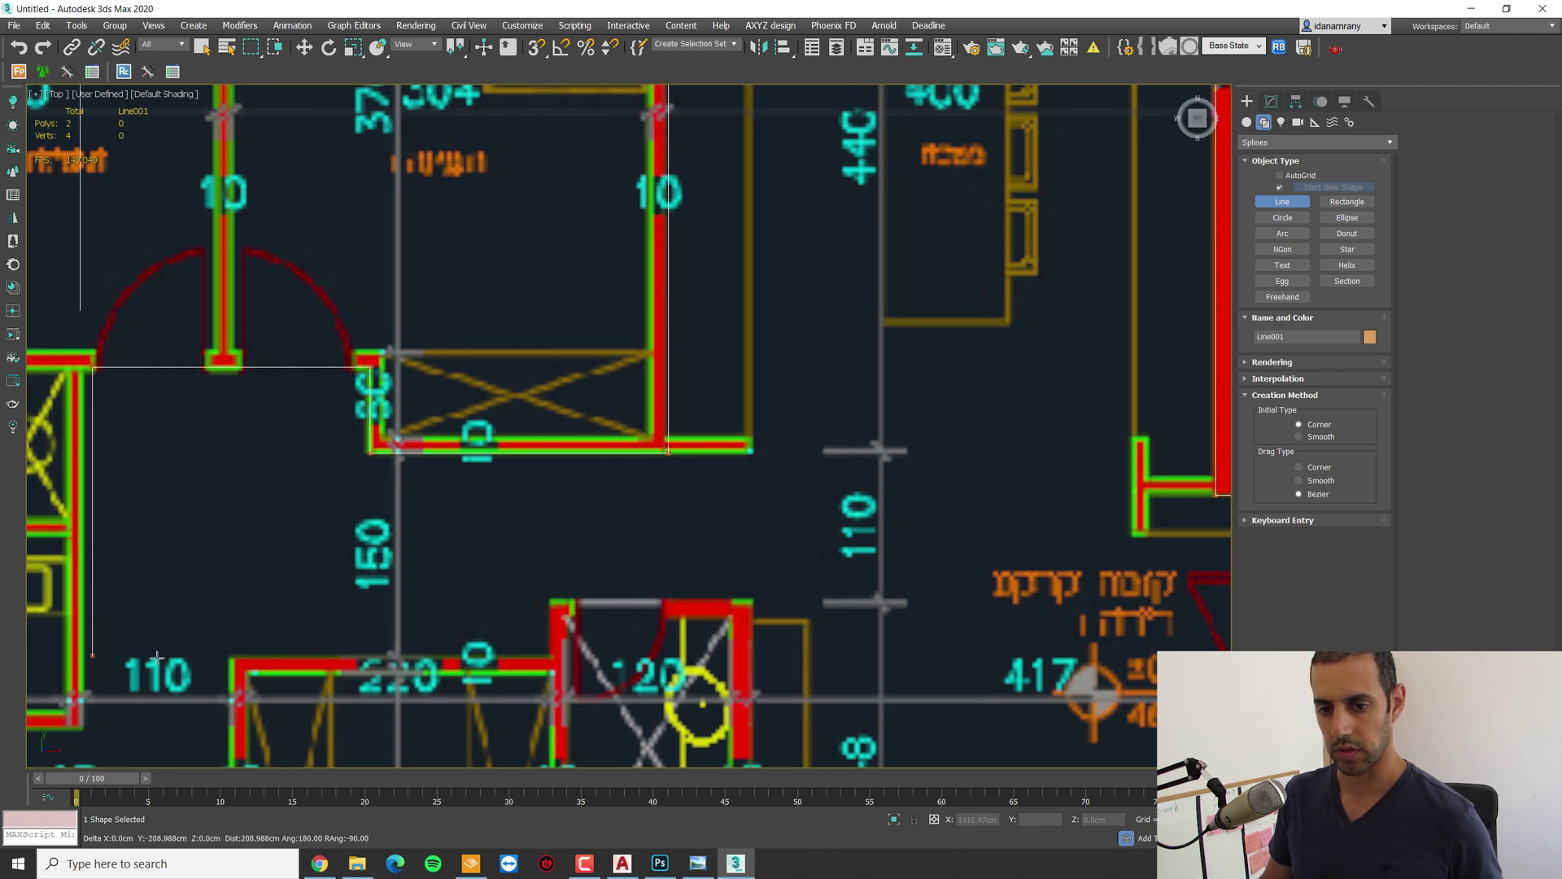
left_click(113, 652)
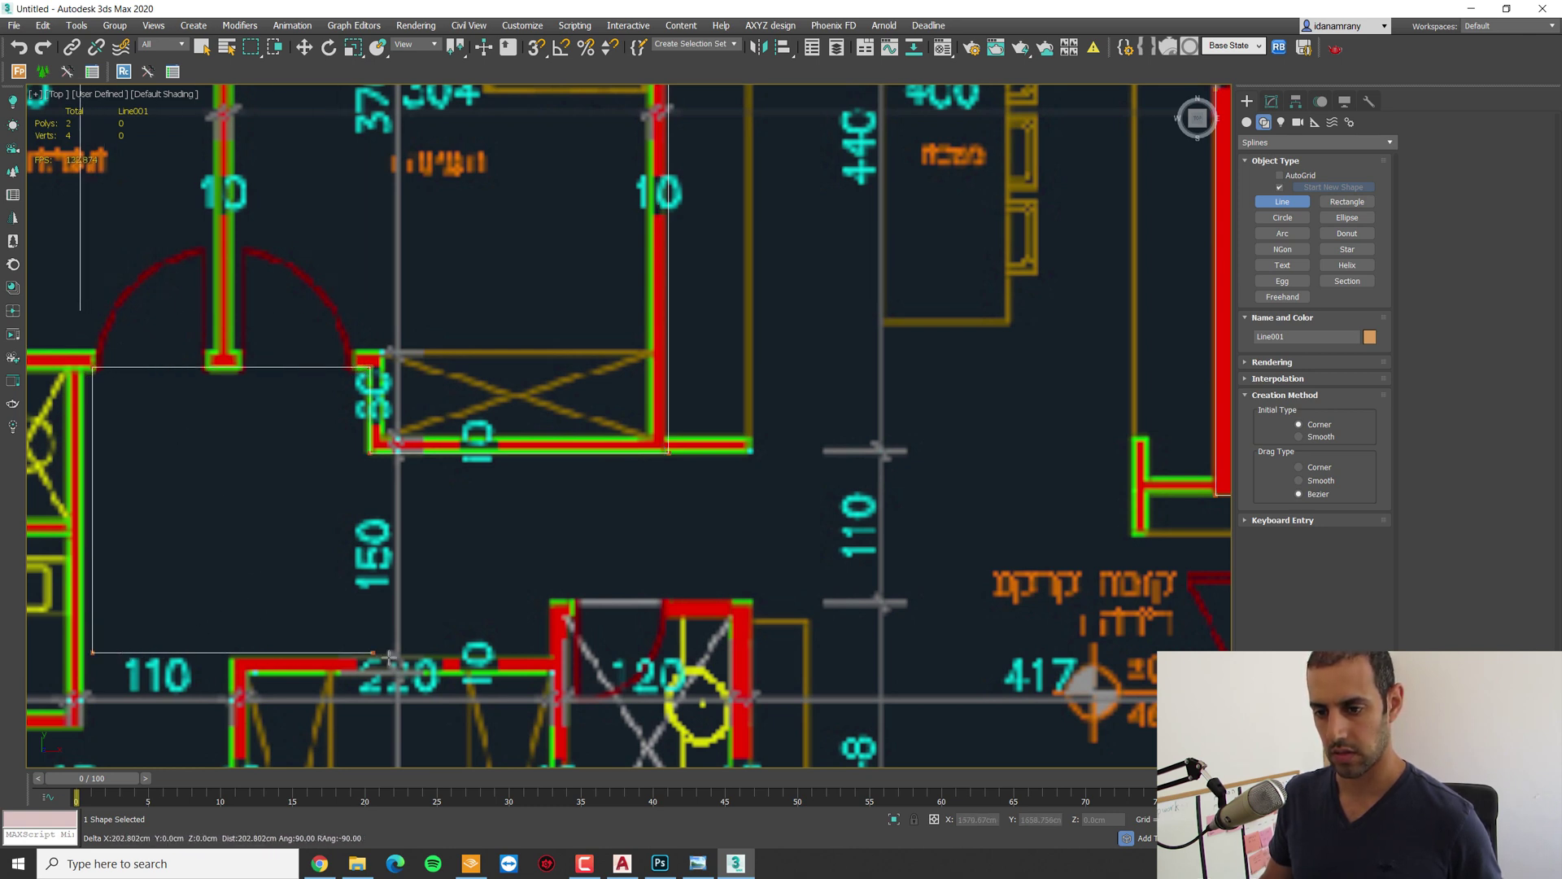
left_click(546, 652)
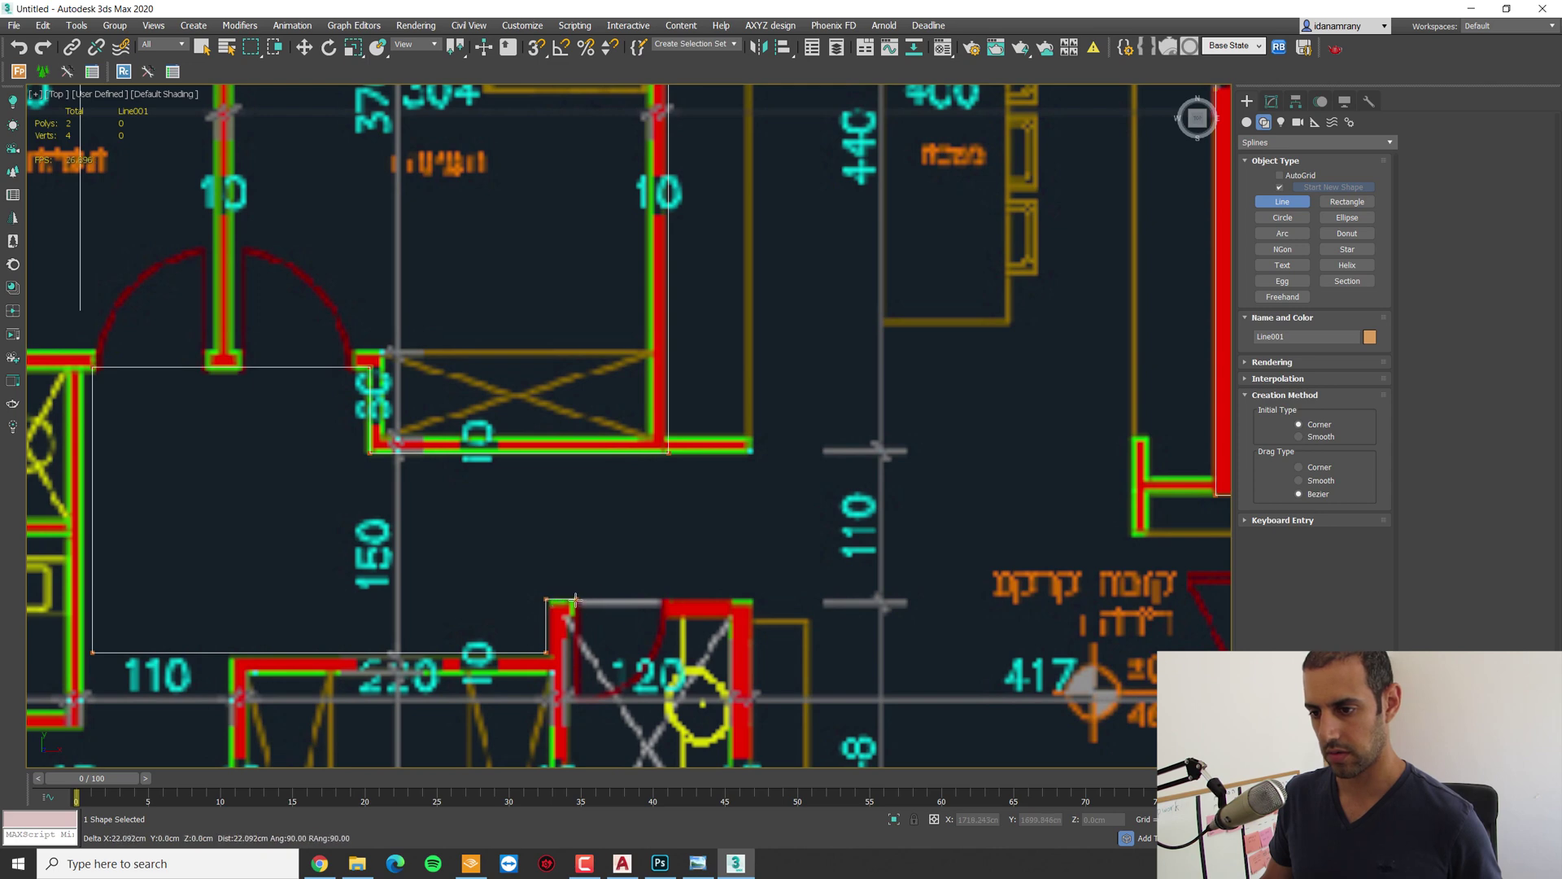
Step: Trace the toilet's door wall to its outer corner beside the dining area and end the line there
left_click(753, 601)
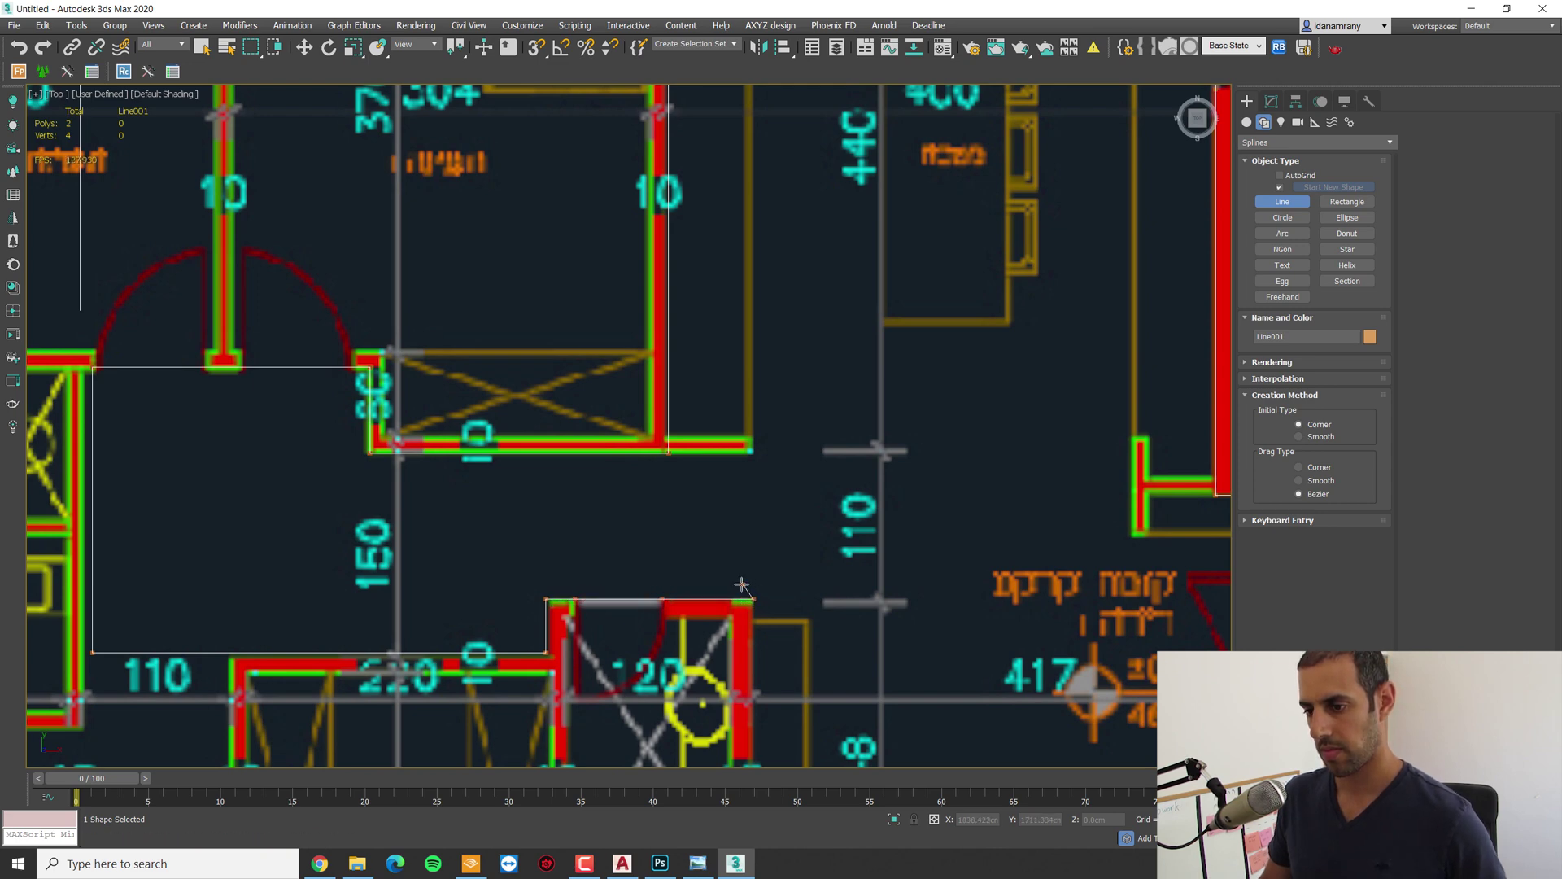
scroll(732, 586, "down", 1)
middle_click_drag(713, 608, 685, 378)
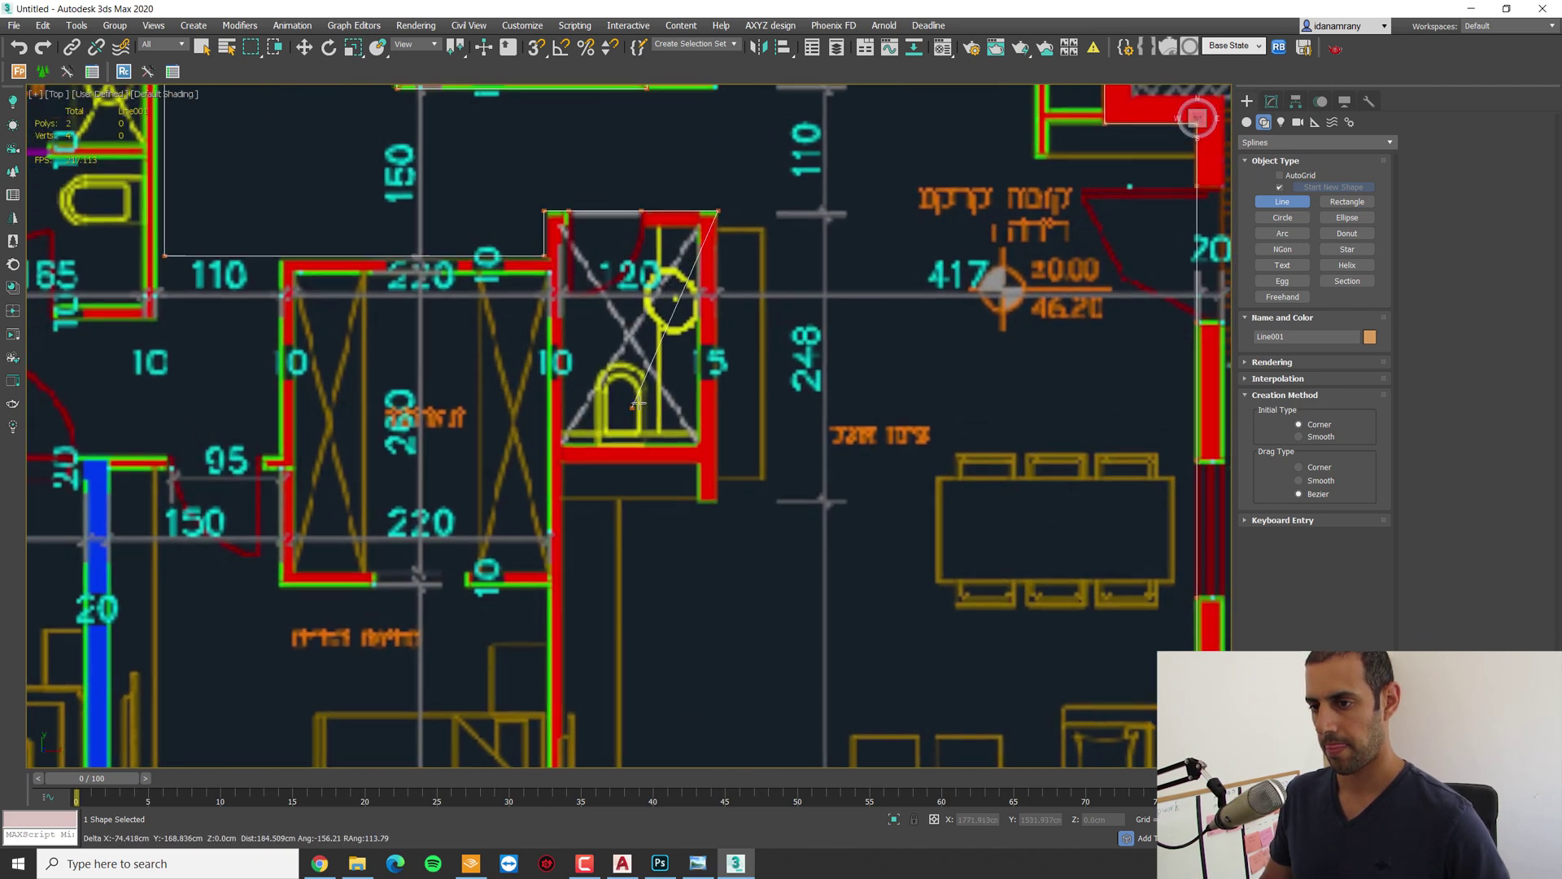
scroll(722, 502, "down", 1)
right_click(721, 499)
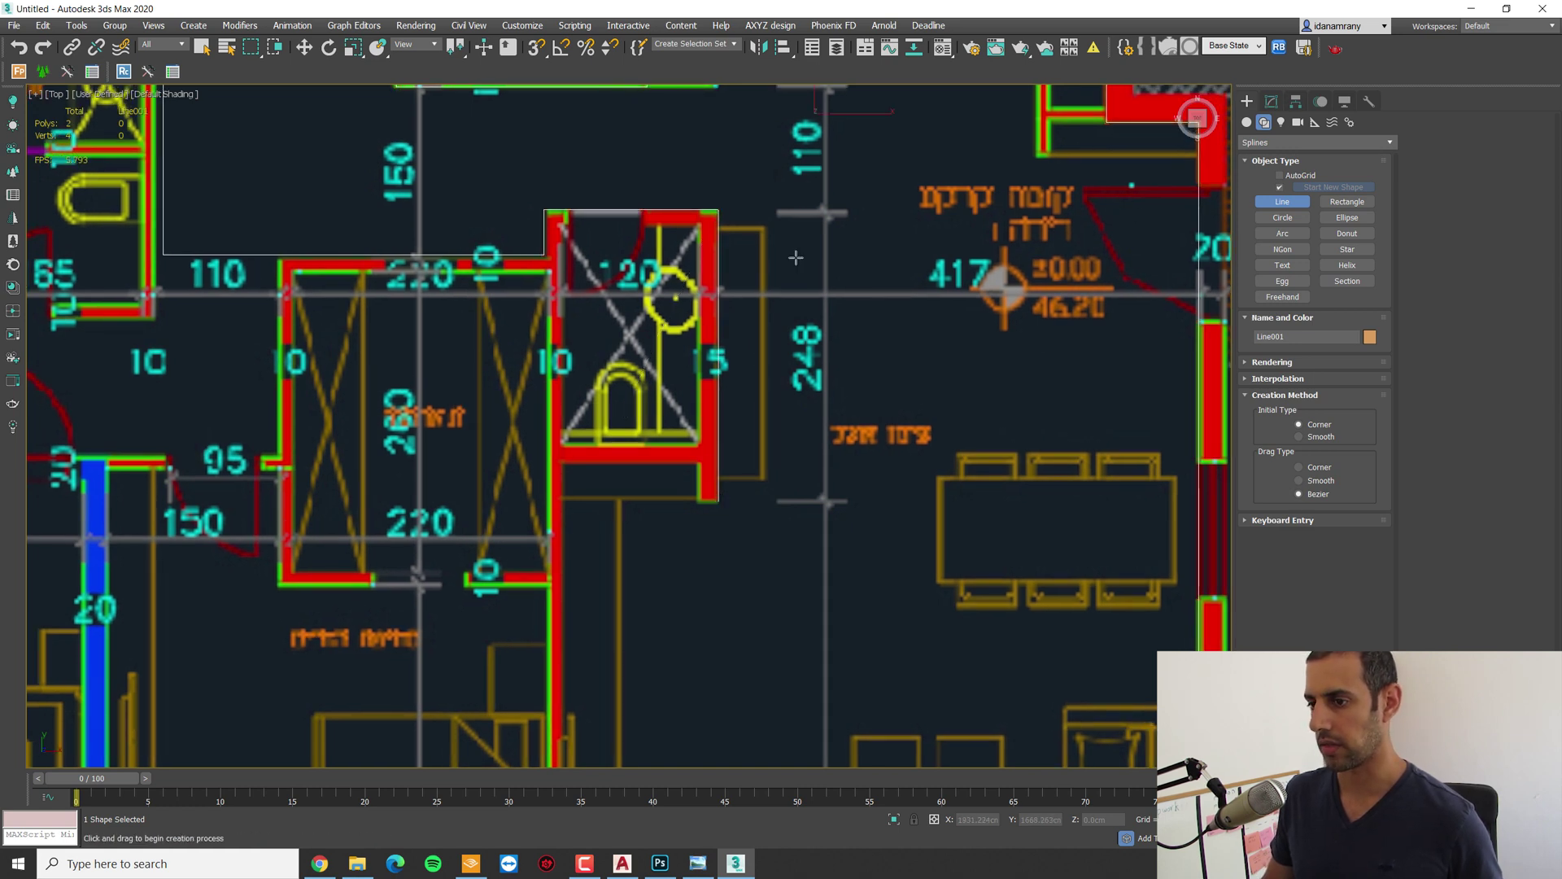
Step: With Create Line in the same shape, trace the toilet's rear wall and the living room partition to the inner corner by the terrace
left_click(1271, 101)
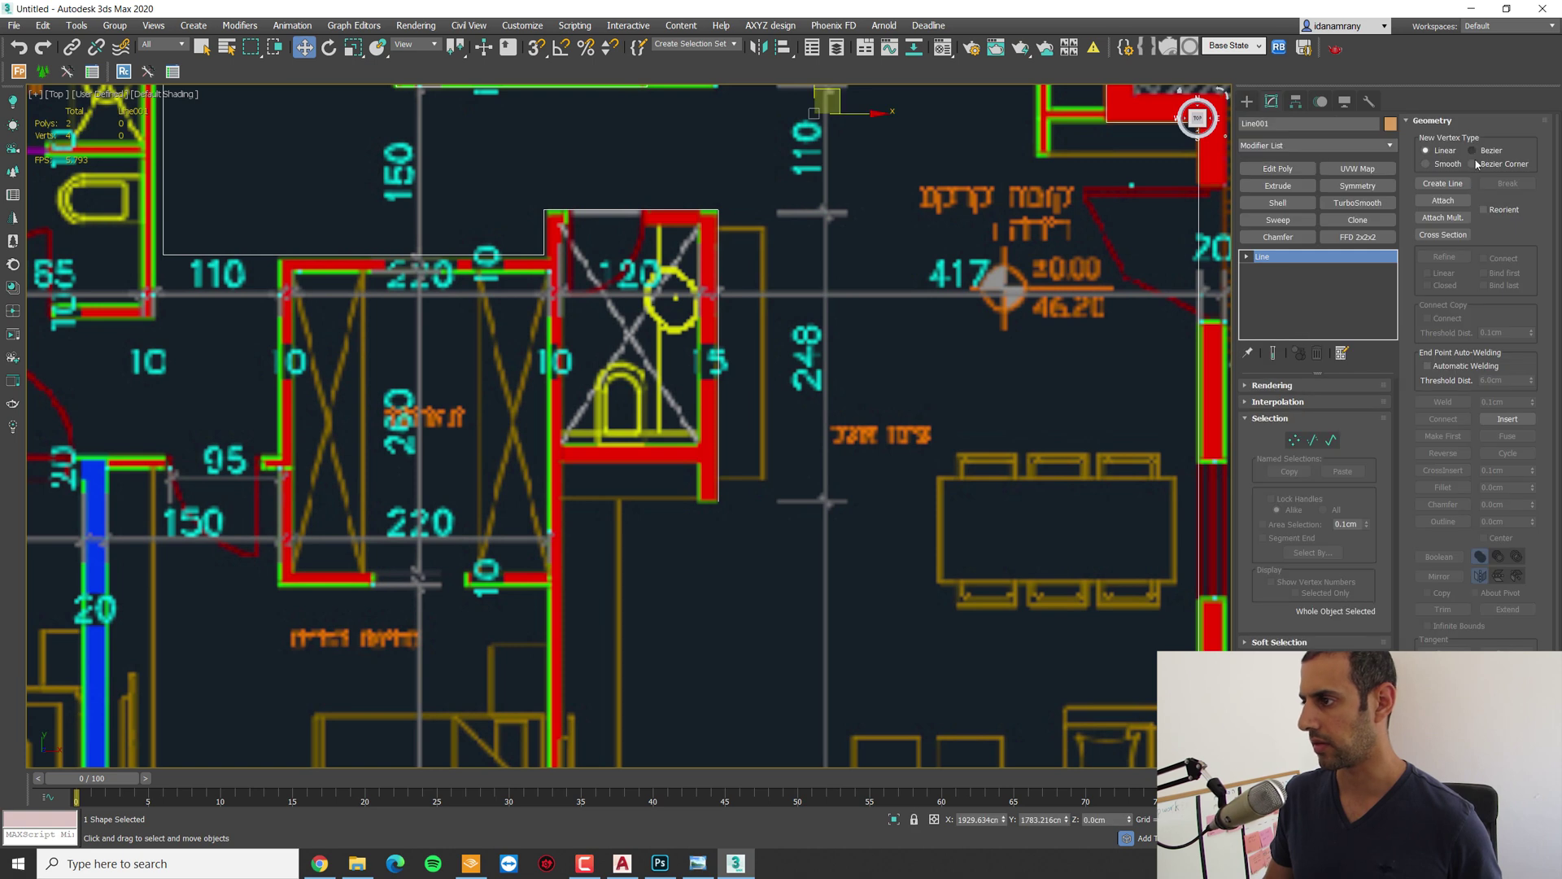
left_click(1450, 184)
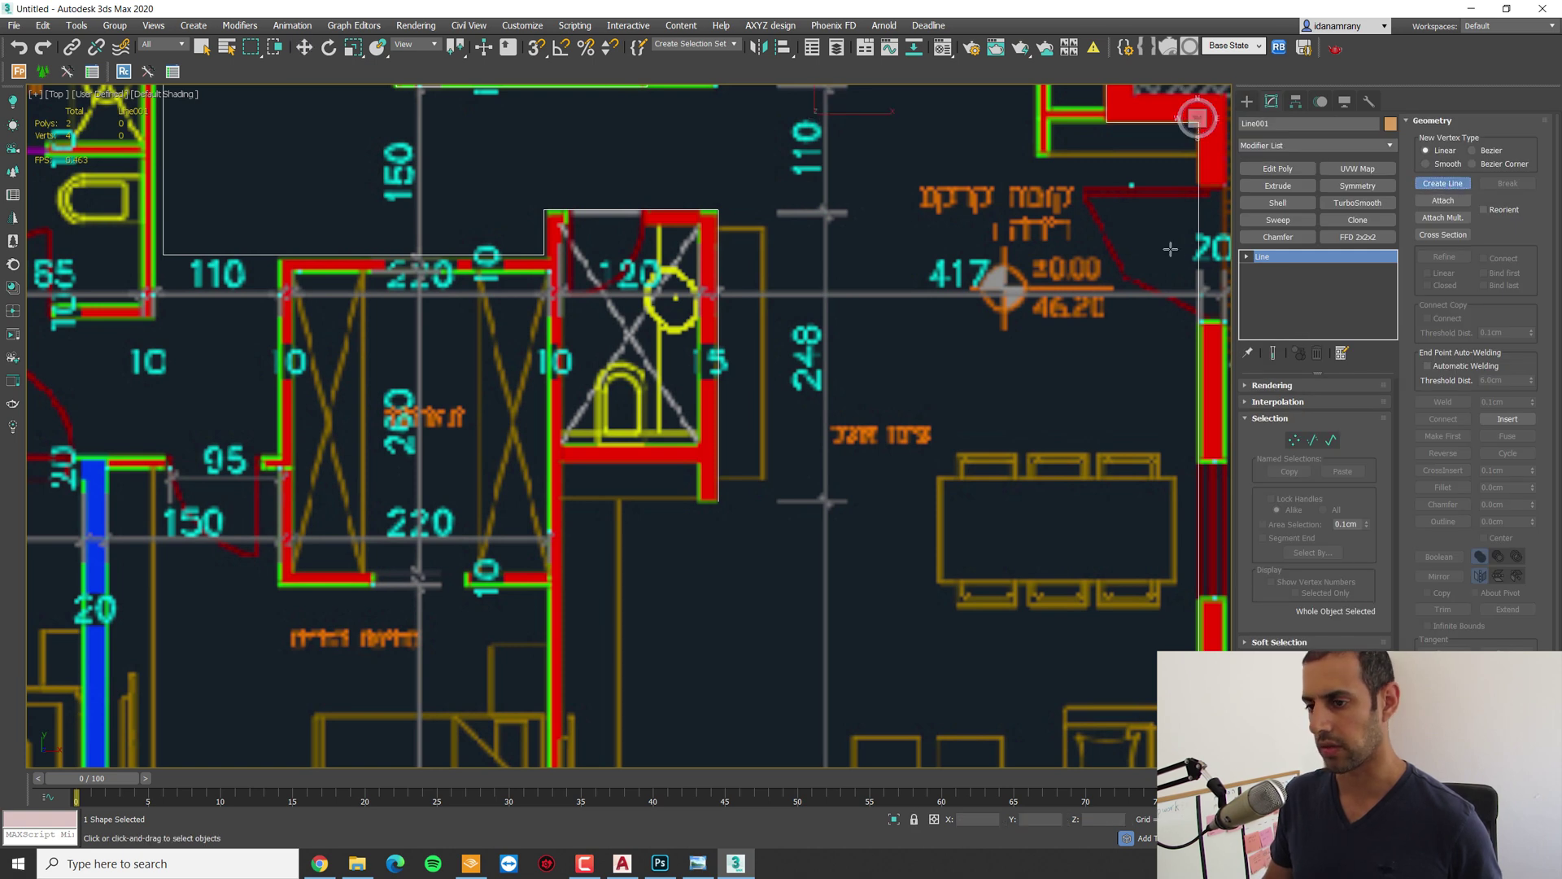
left_click(704, 462)
left_click(558, 462)
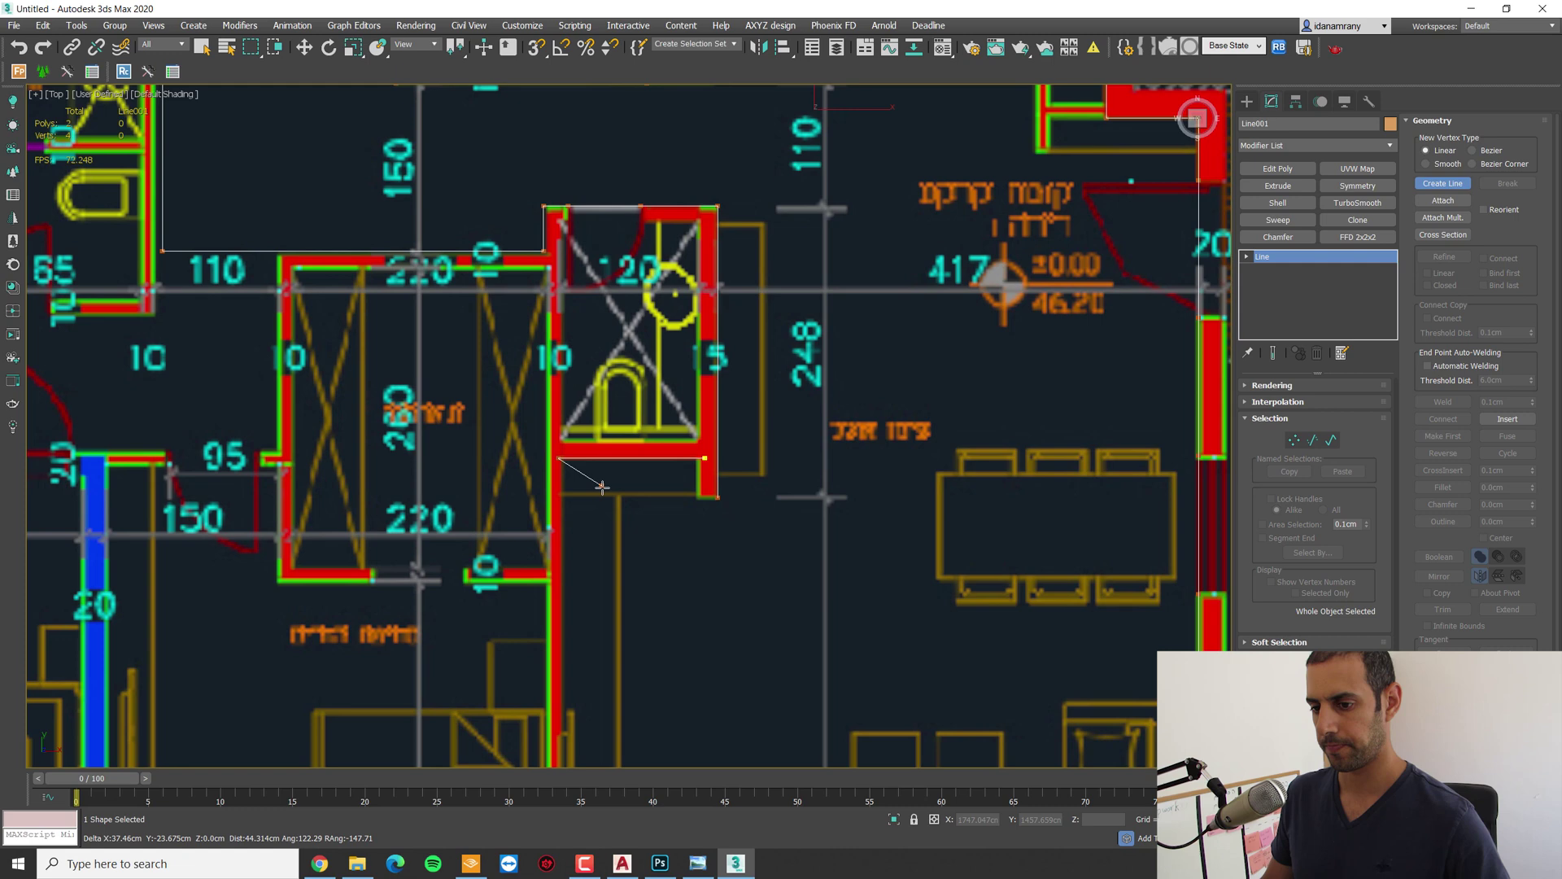
scroll(602, 487, "down", 3)
middle_click_drag(602, 488, 608, 137)
scroll(608, 499, "up", 2)
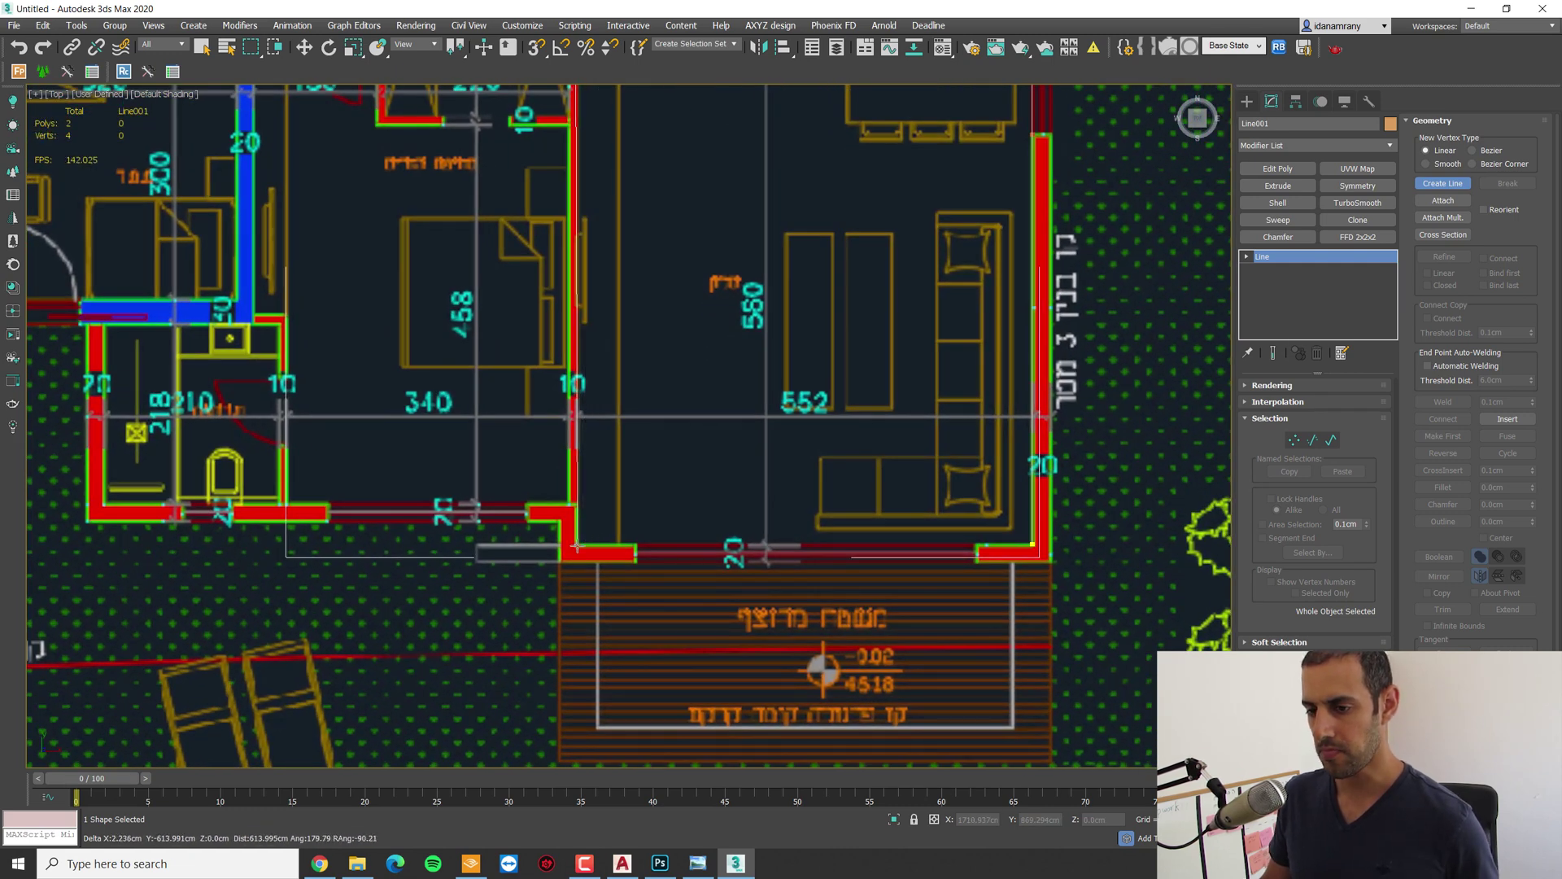
left_click(576, 545)
scroll(586, 544, "down", 1)
scroll(610, 543, "up", 1)
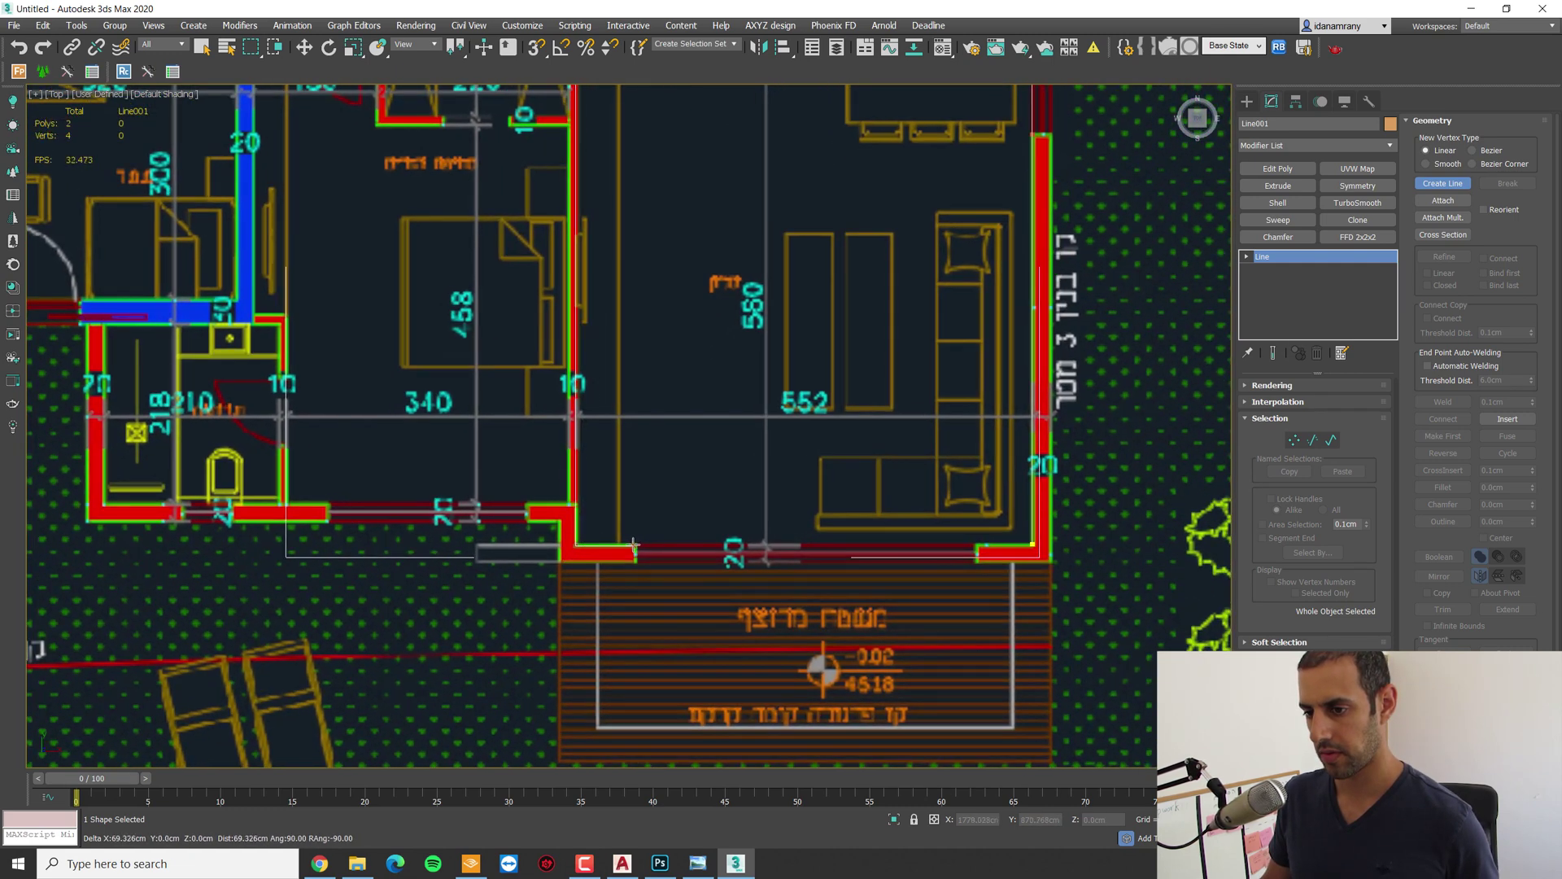
Step: Trace along the terrace opening to the outline's starting vertex at the living room corner and weld the vertices
left_click(633, 543)
left_click(978, 544)
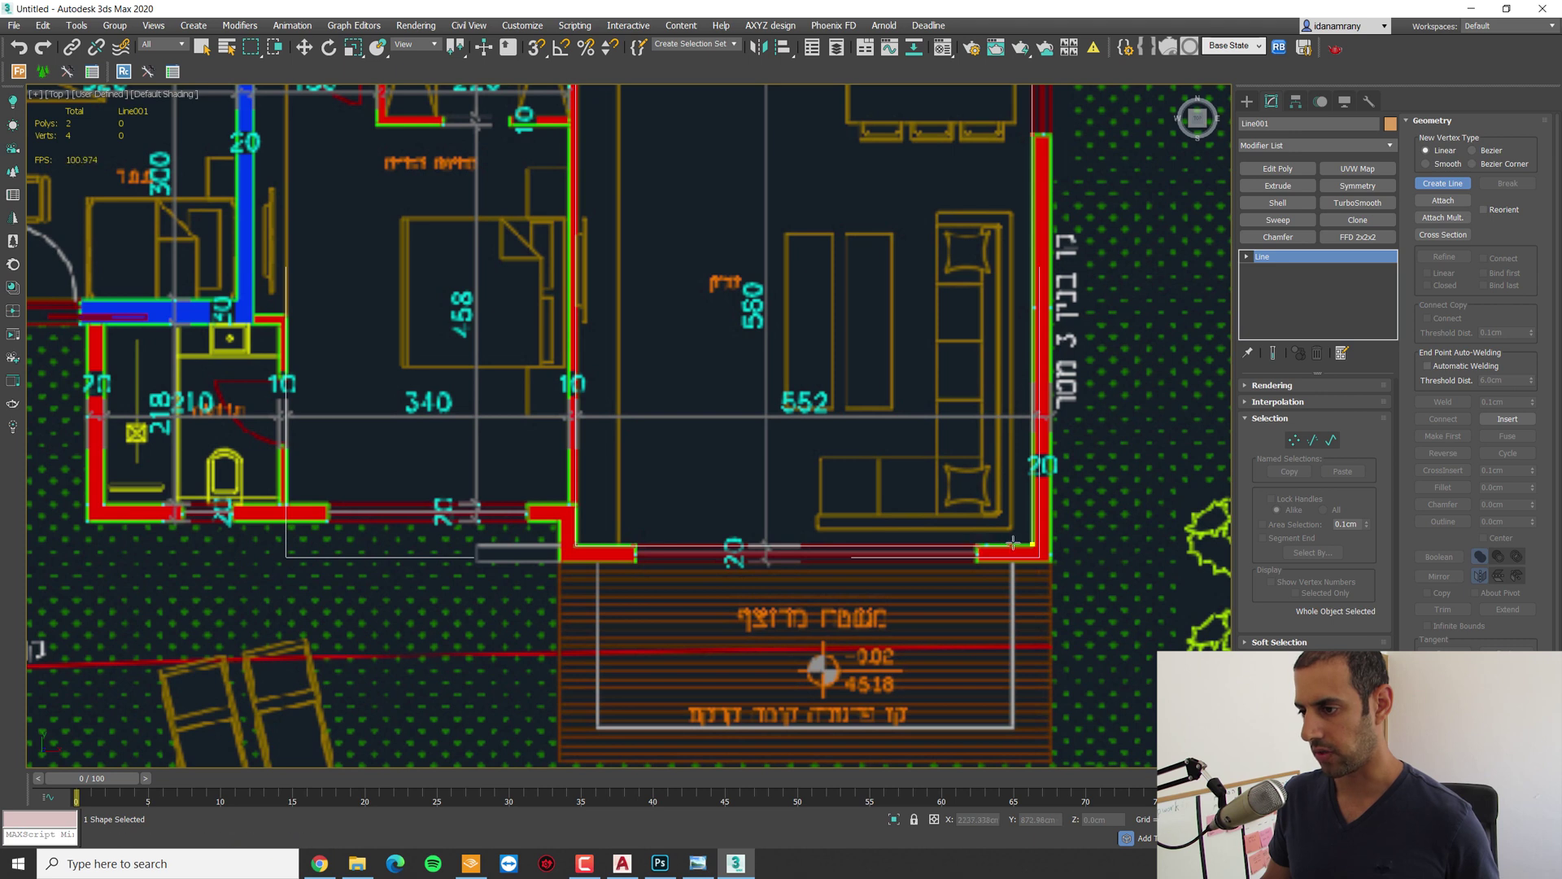
left_click(1031, 543)
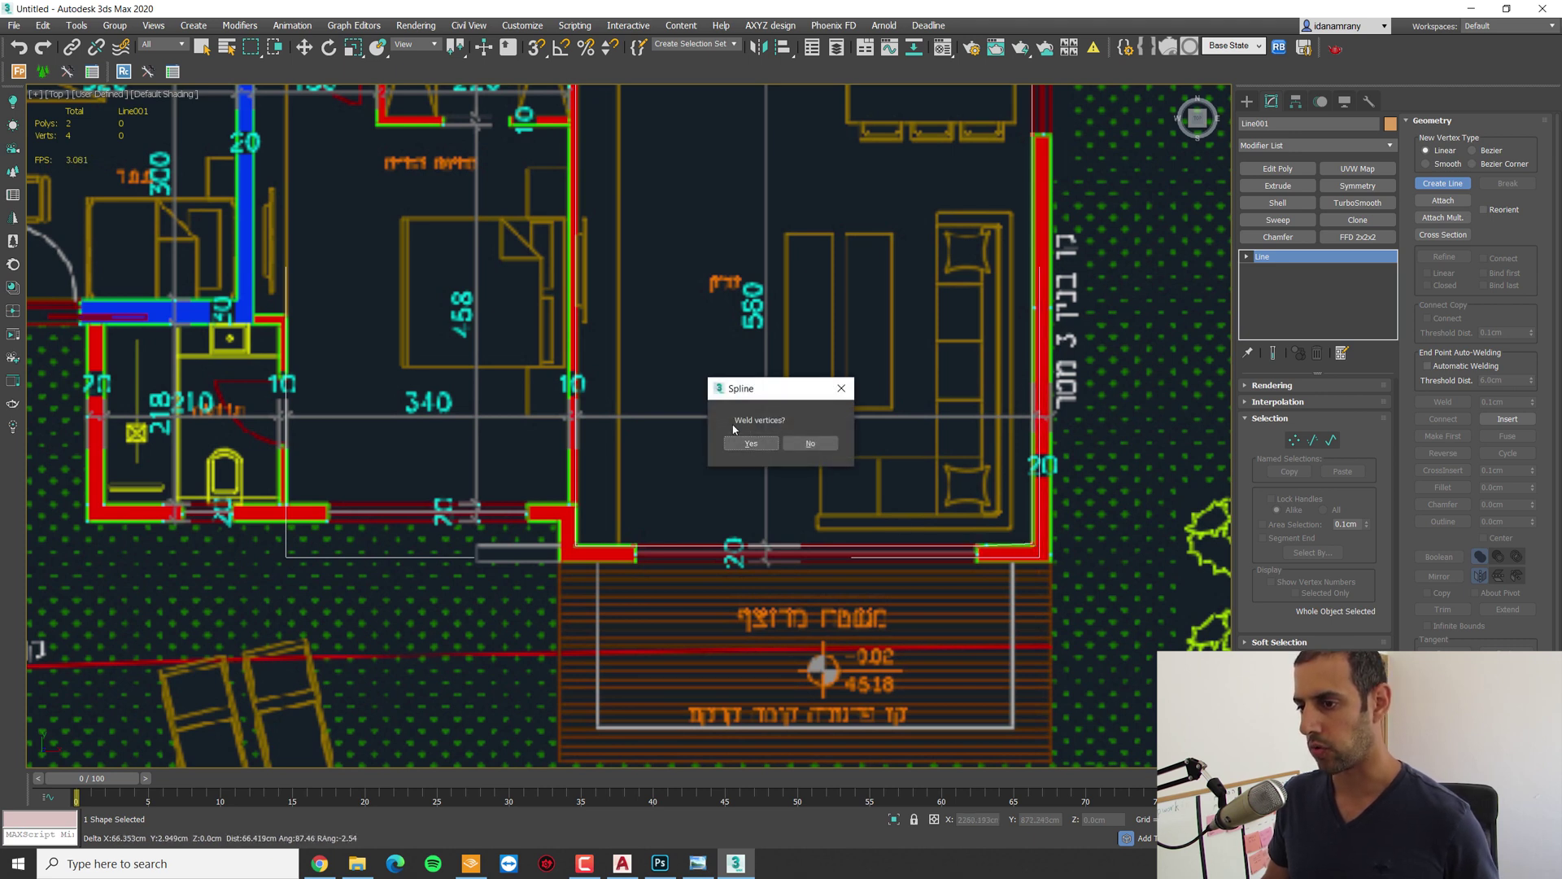
left_click(752, 443)
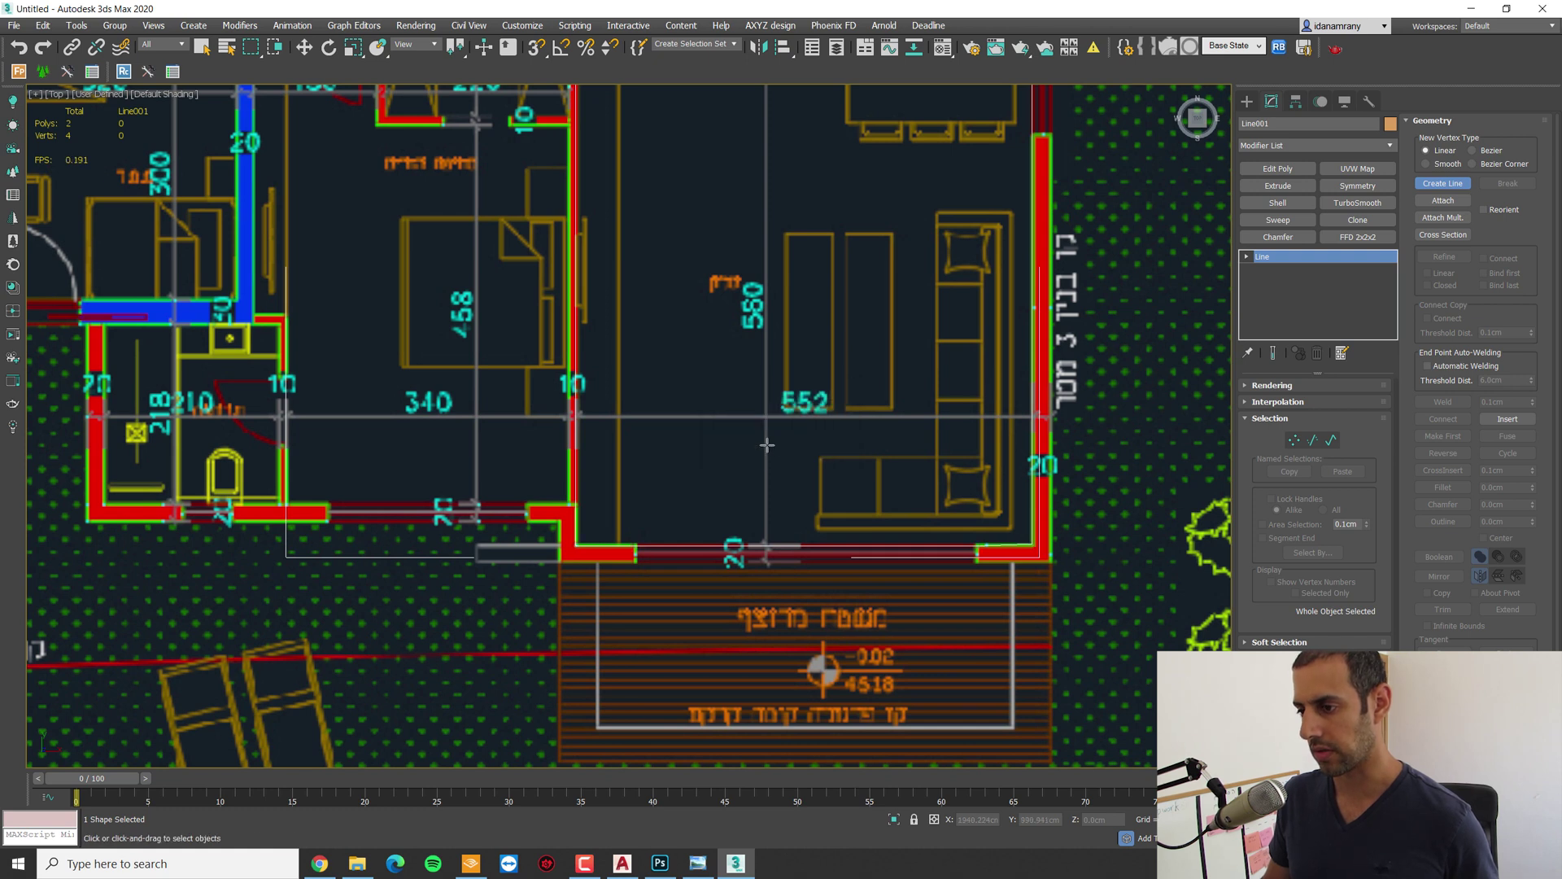
Step: At vertex level, snap the living room's outer corner vertex along Y into line with the terrace opening's vertex
right_click(806, 512)
key("1")
key("w")
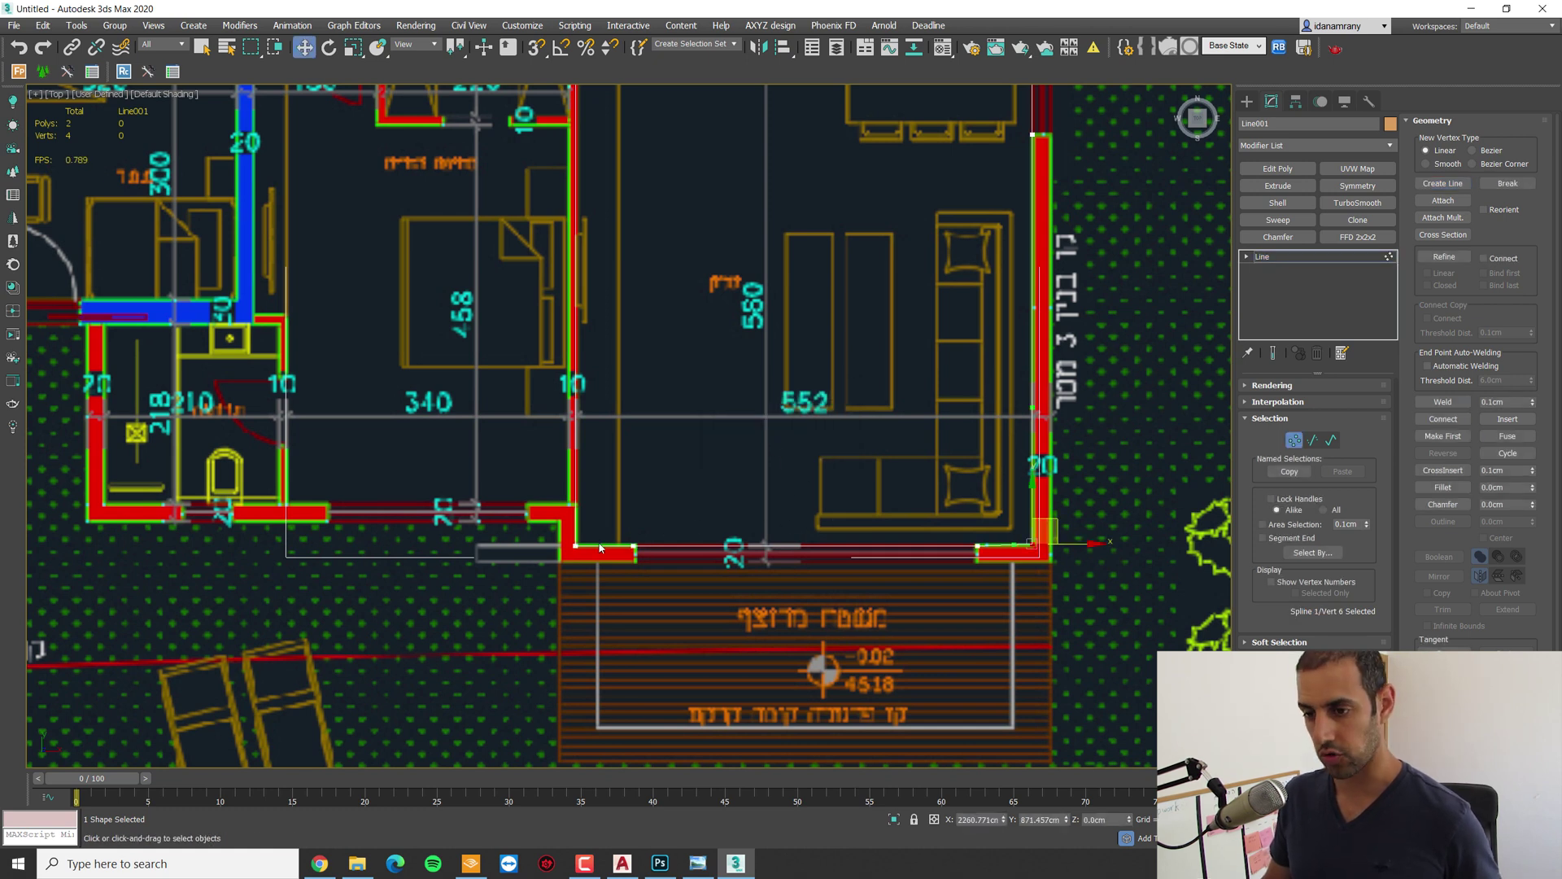
left_click(633, 545)
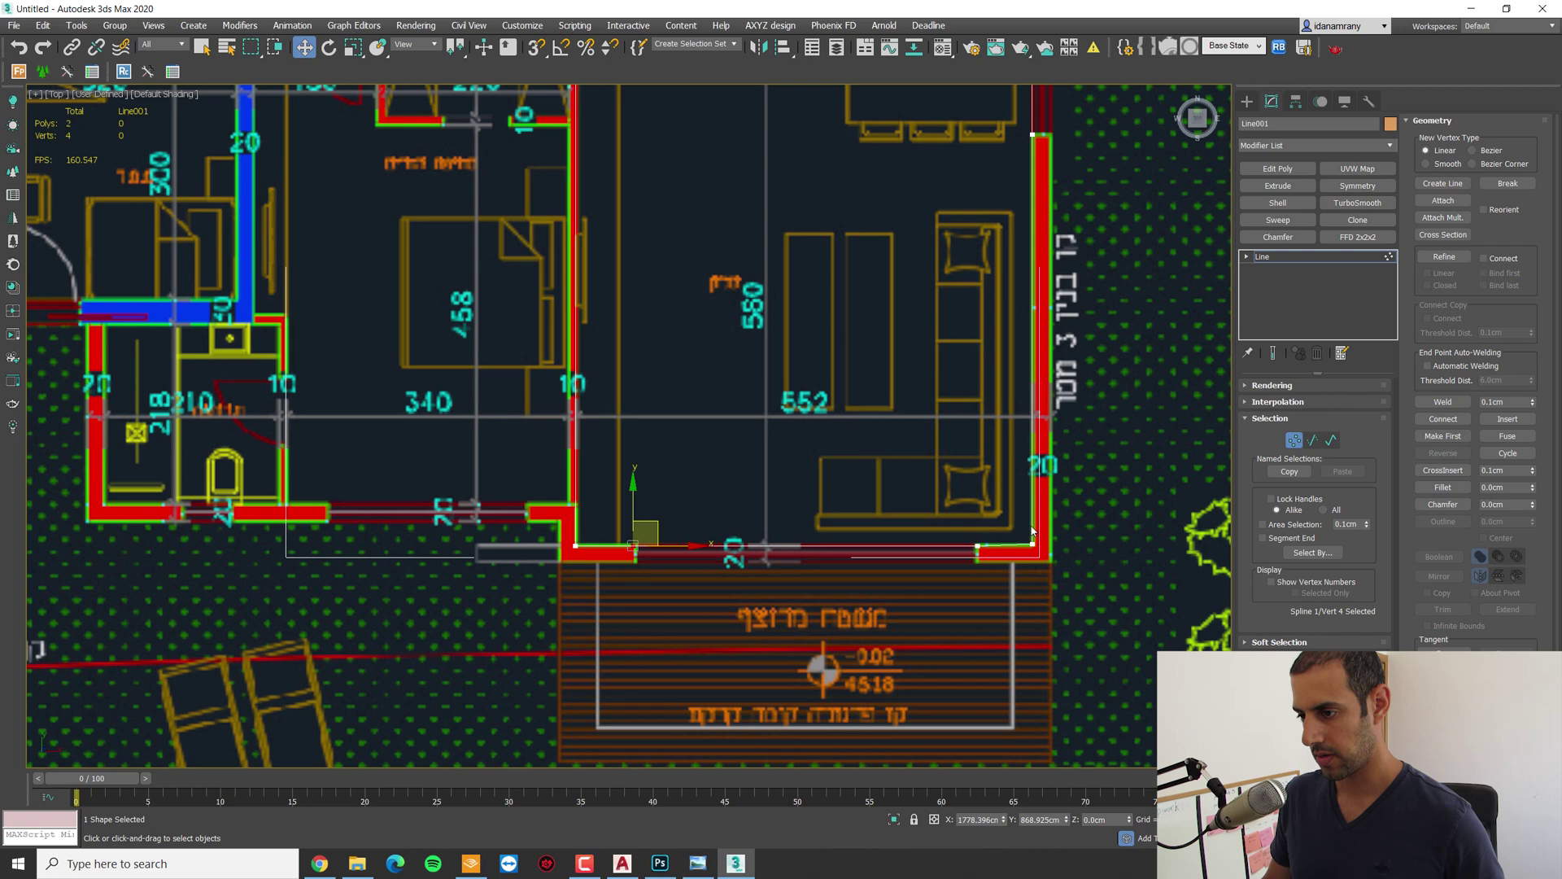
scroll(968, 539, "up", 10)
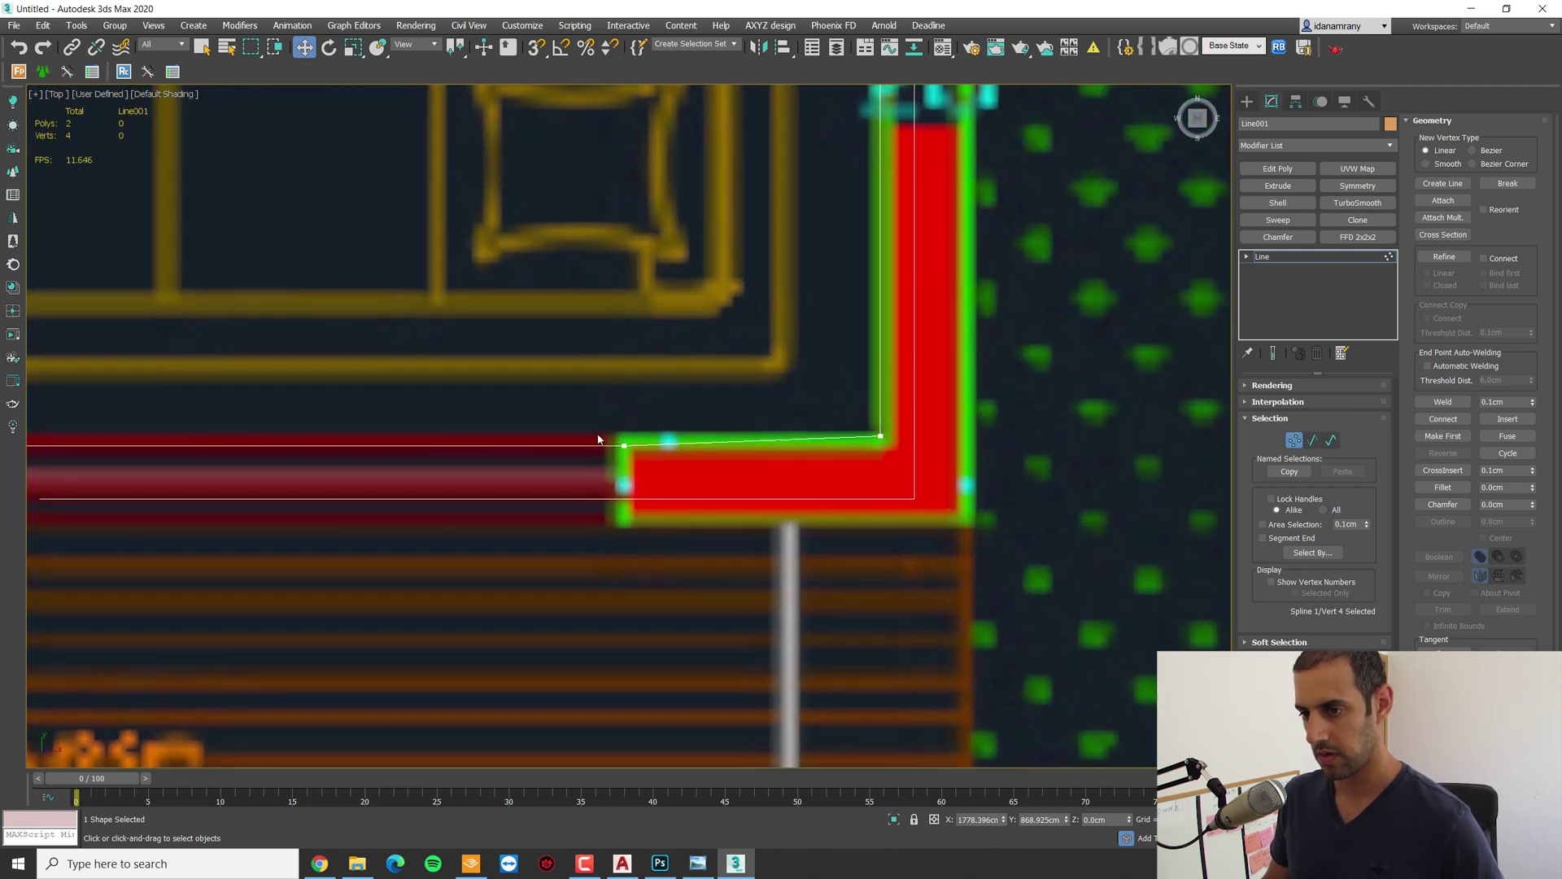
left_click(881, 436)
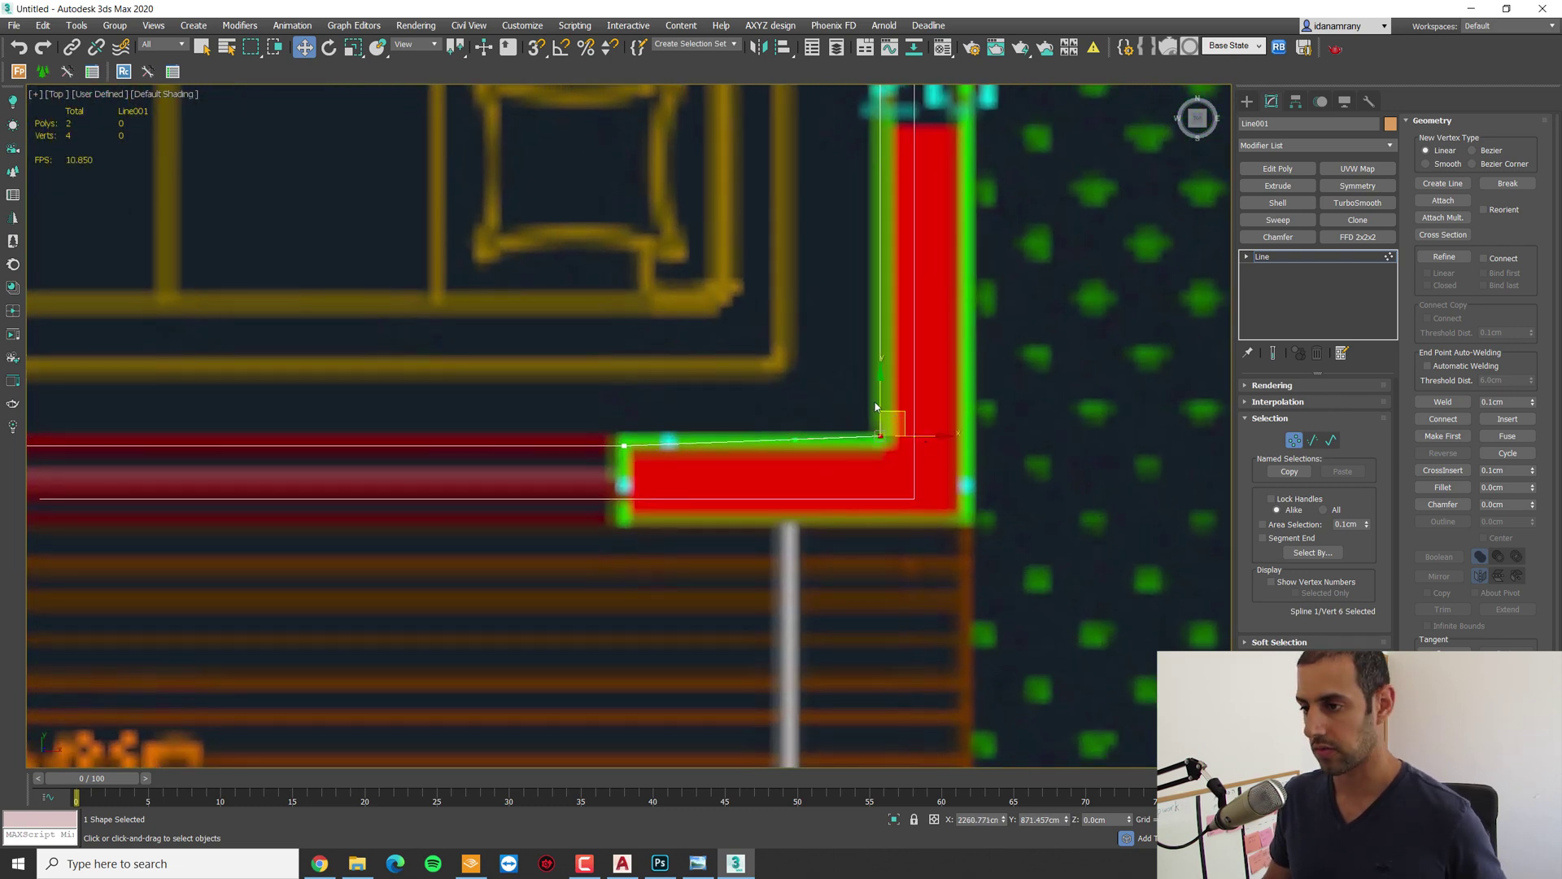
key("s")
key("s")
key("s")
left_click_drag(880, 434, 624, 446)
key("s")
scroll(802, 433, "down", 3)
scroll(781, 436, "up", 1)
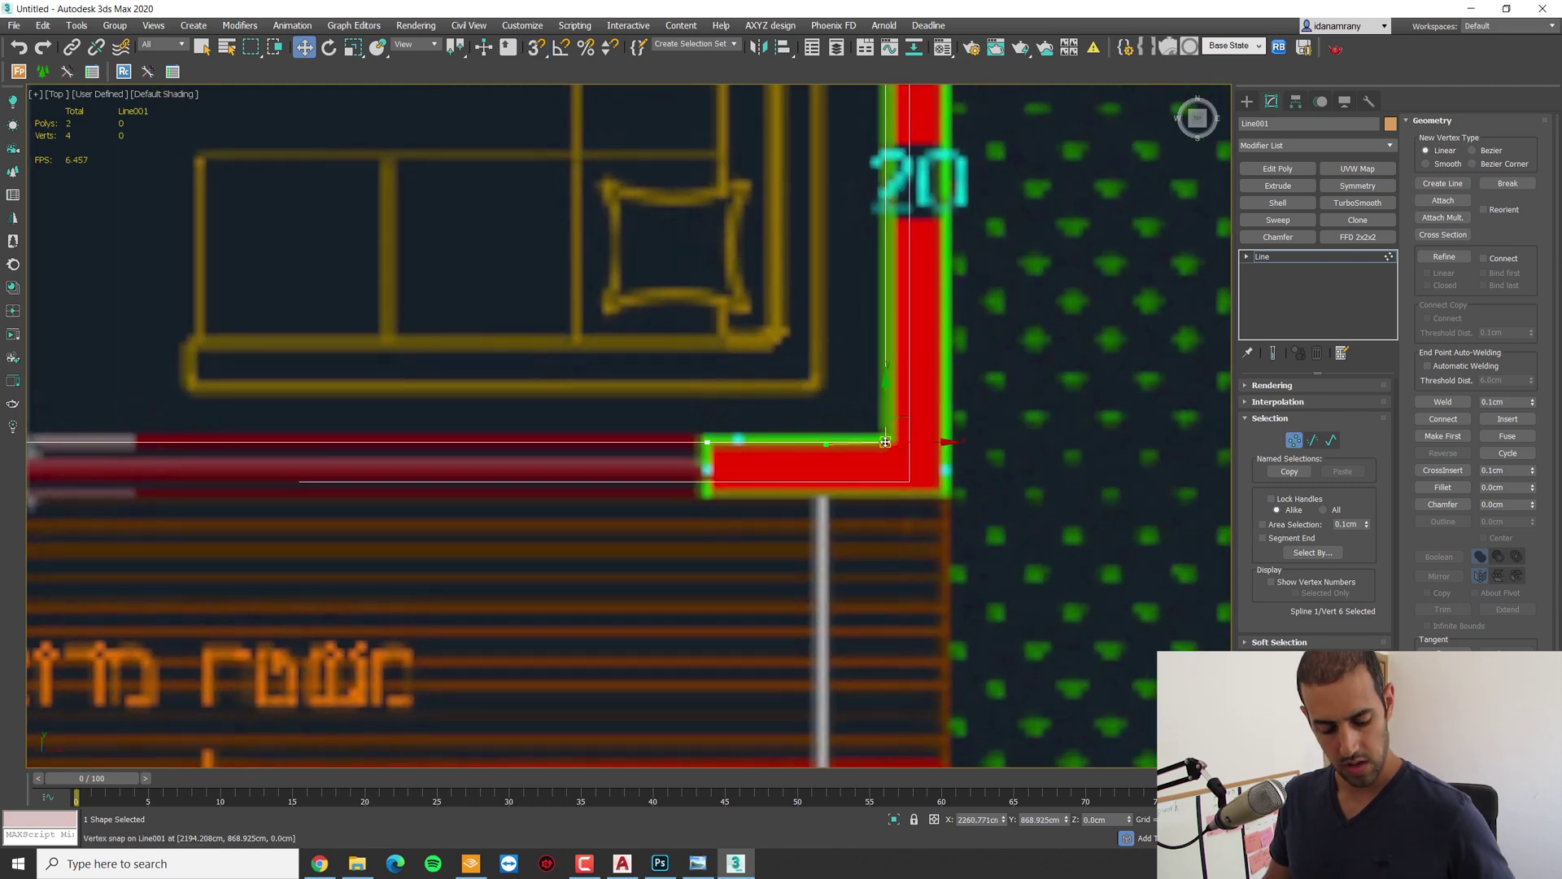
Step: Convert all of the line's vertices to the Corner type
left_click_drag(944, 443, 911, 443)
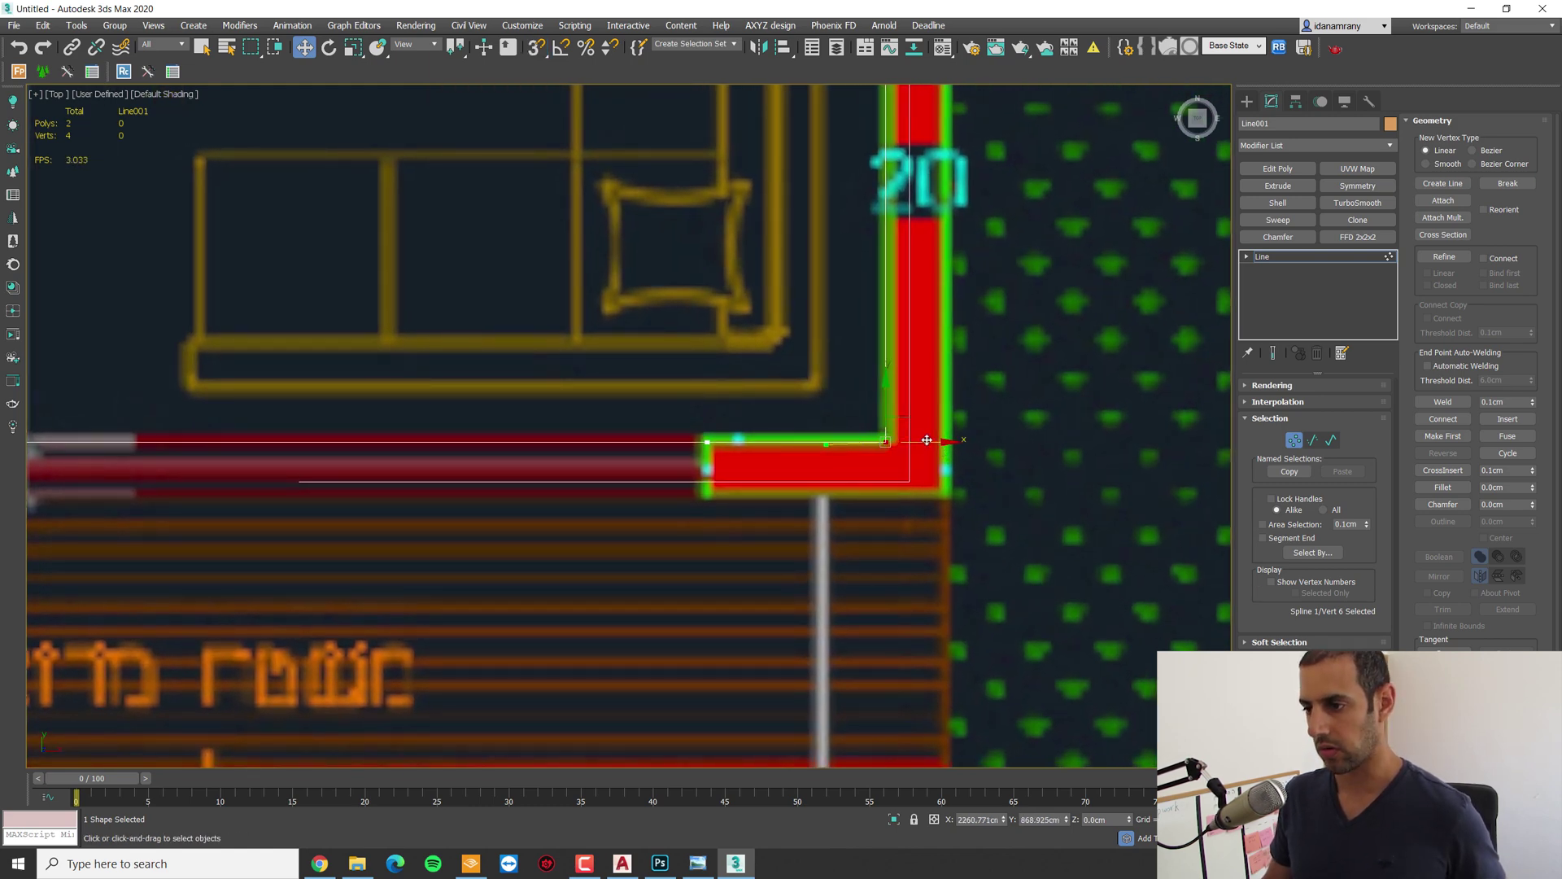
right_click(889, 440)
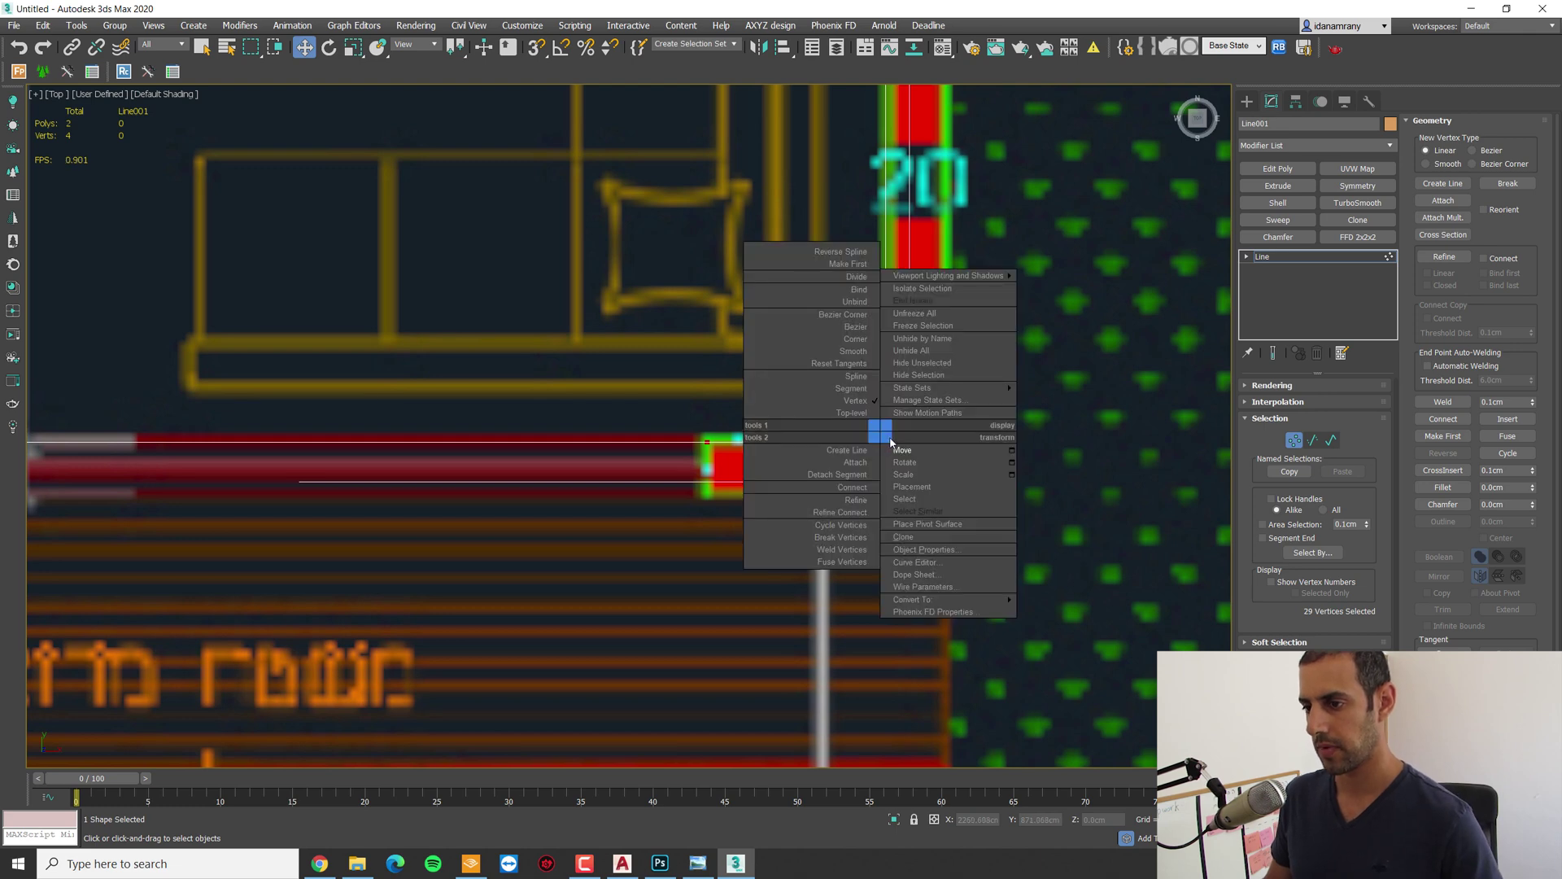
left_click(866, 343)
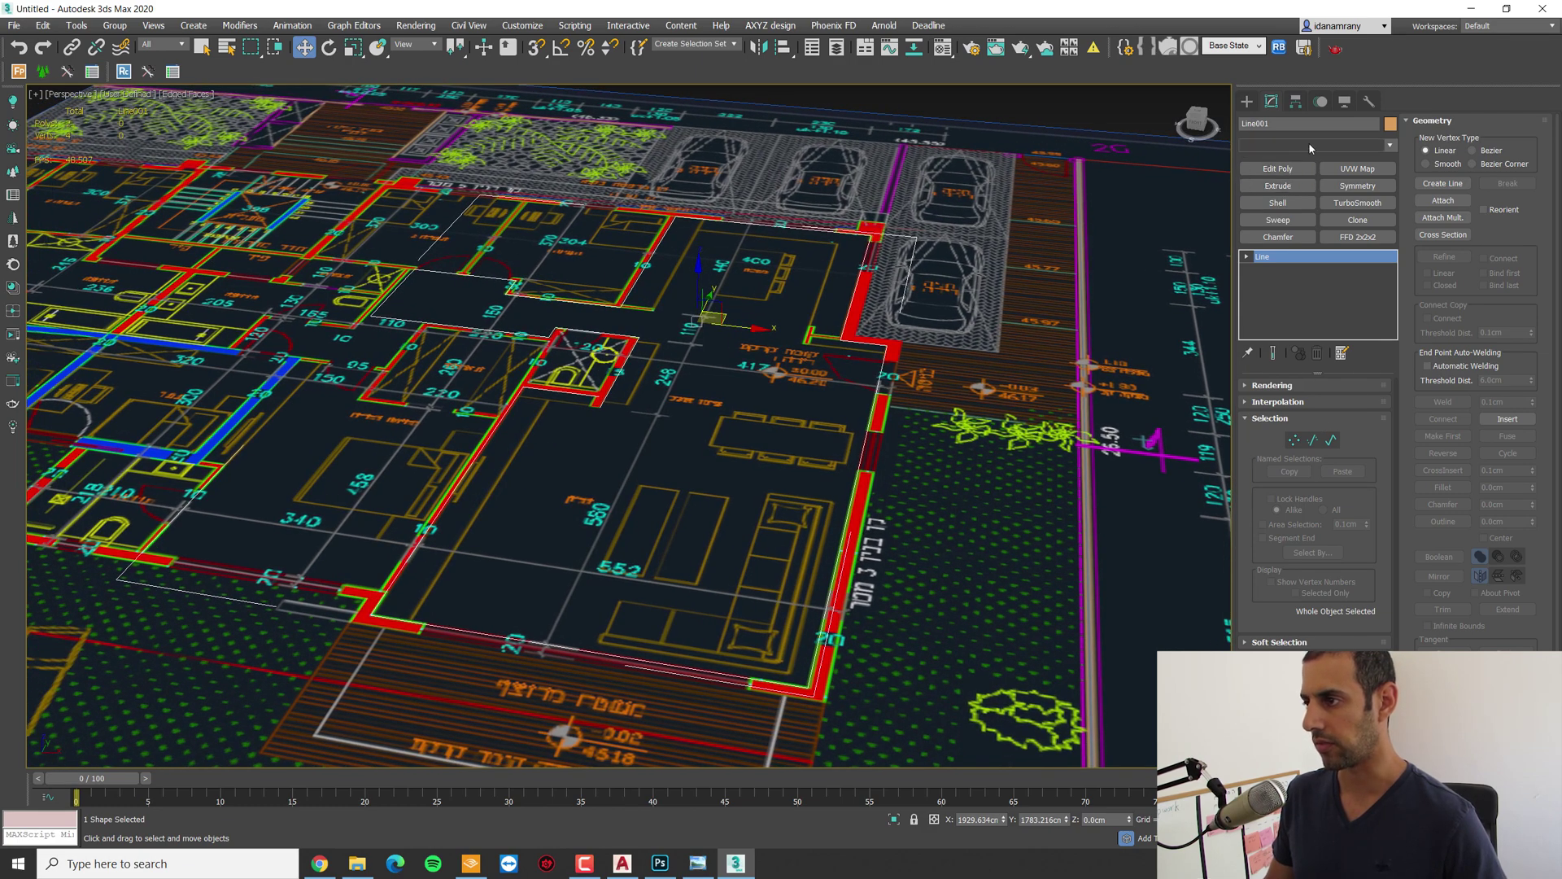
Step: Extrude the wall line by 300 cm with Cap Start and Cap End turned off
left_click(1310, 145)
left_click(1311, 143)
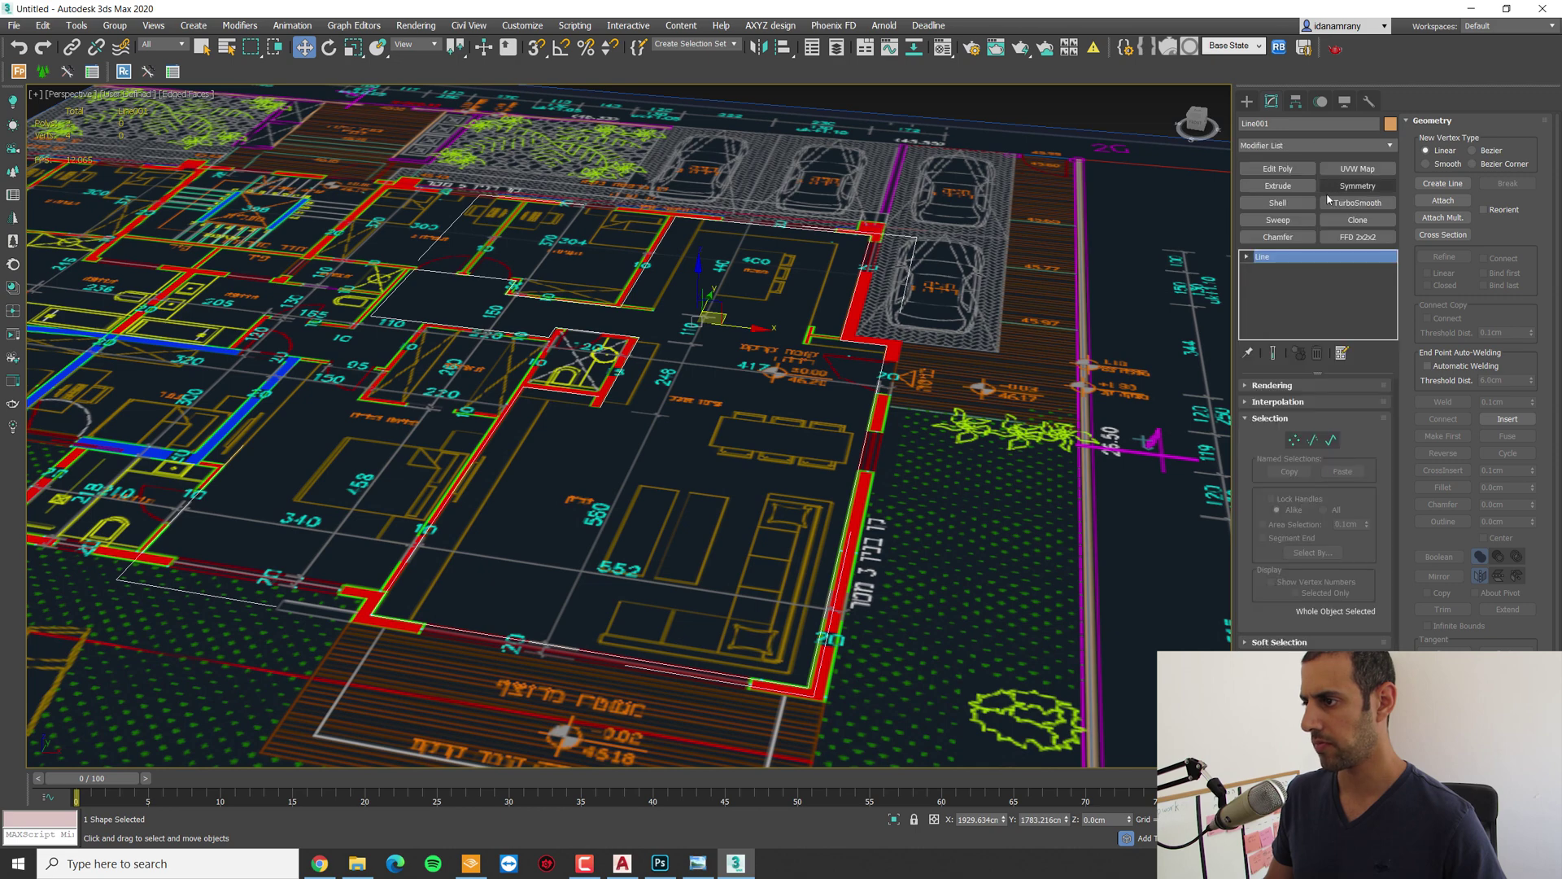
left_click(1277, 187)
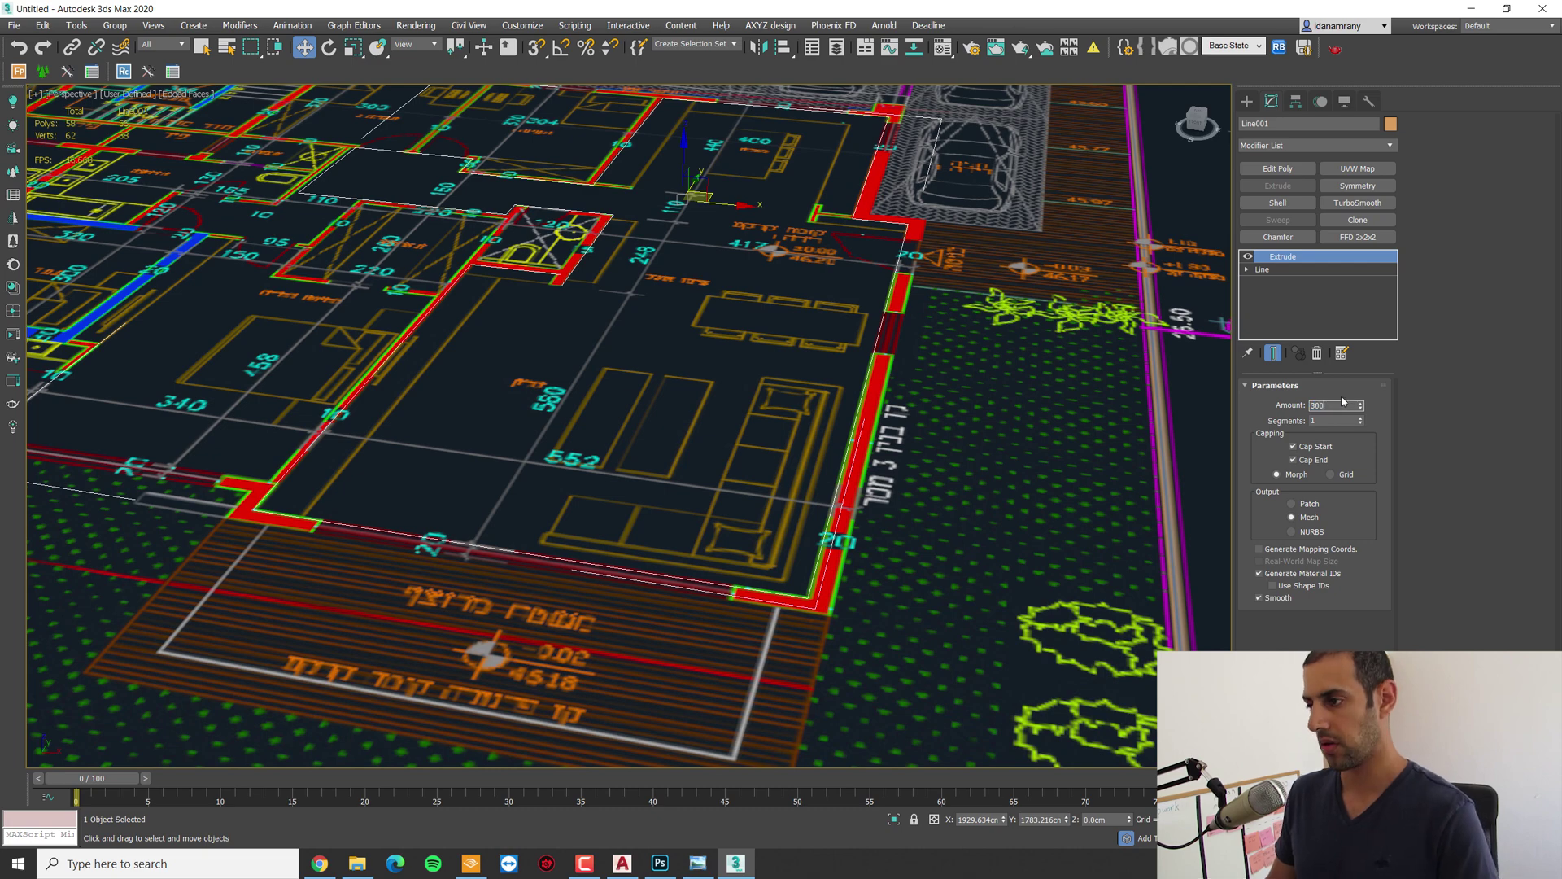
key("Return")
key("ctrl+z")
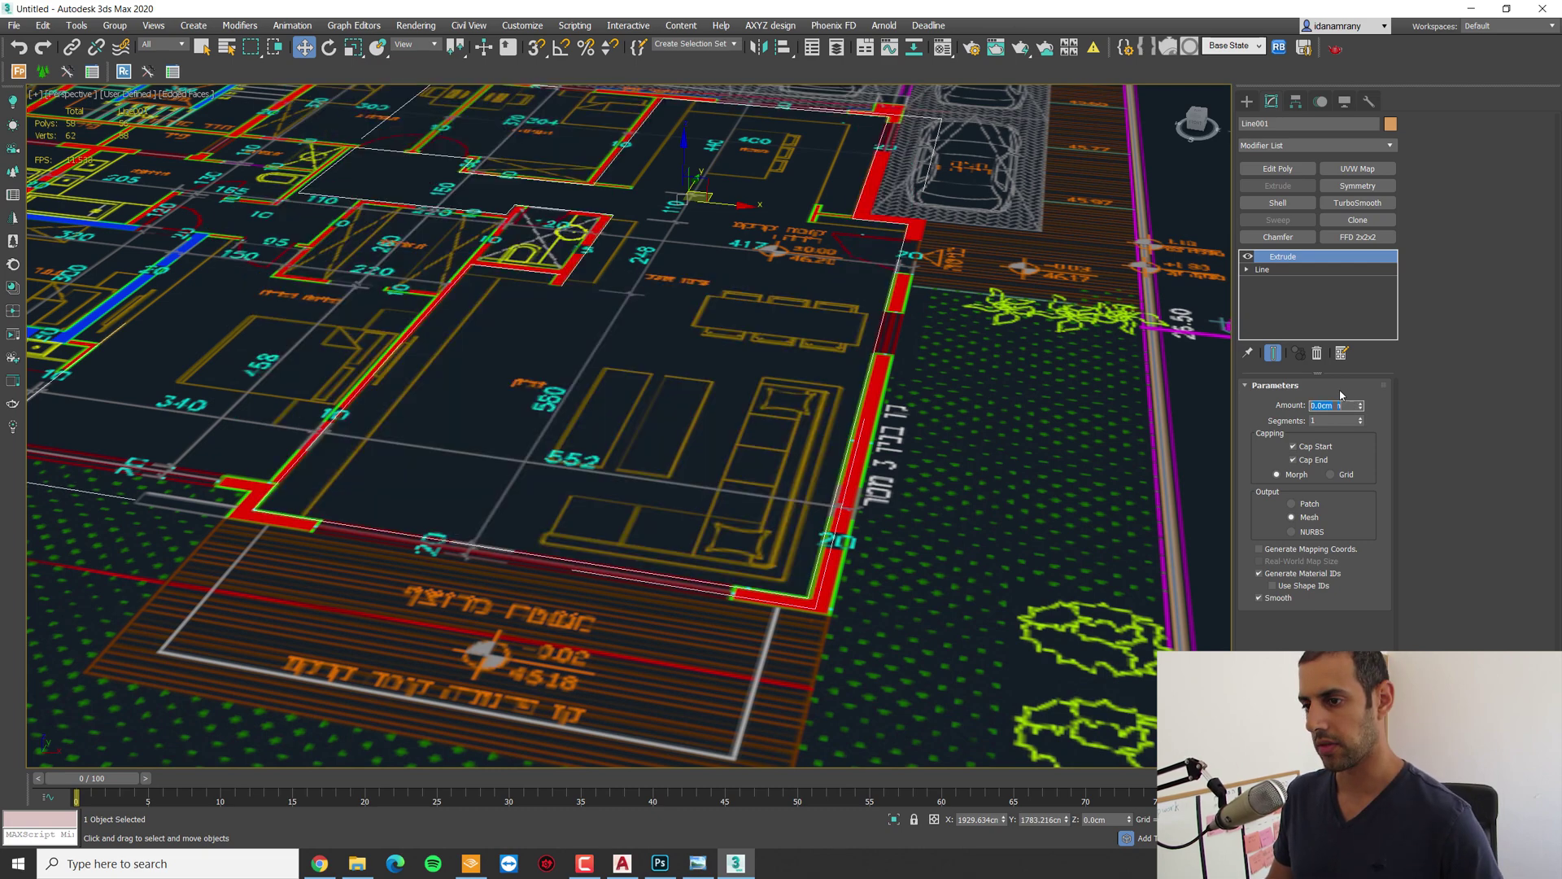
key("ctrl+y")
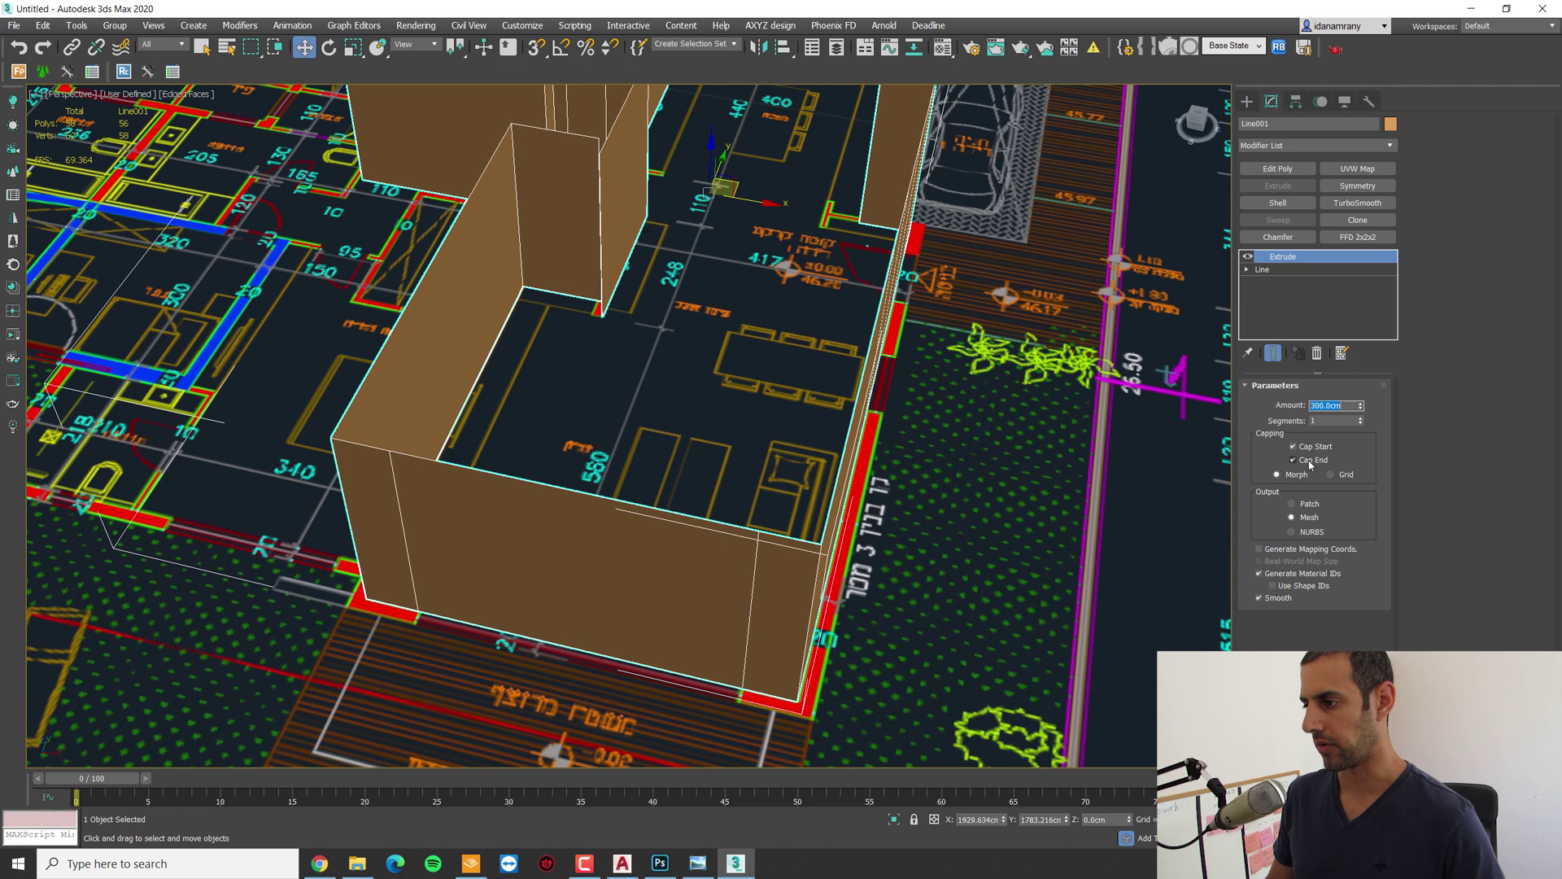
key("z")
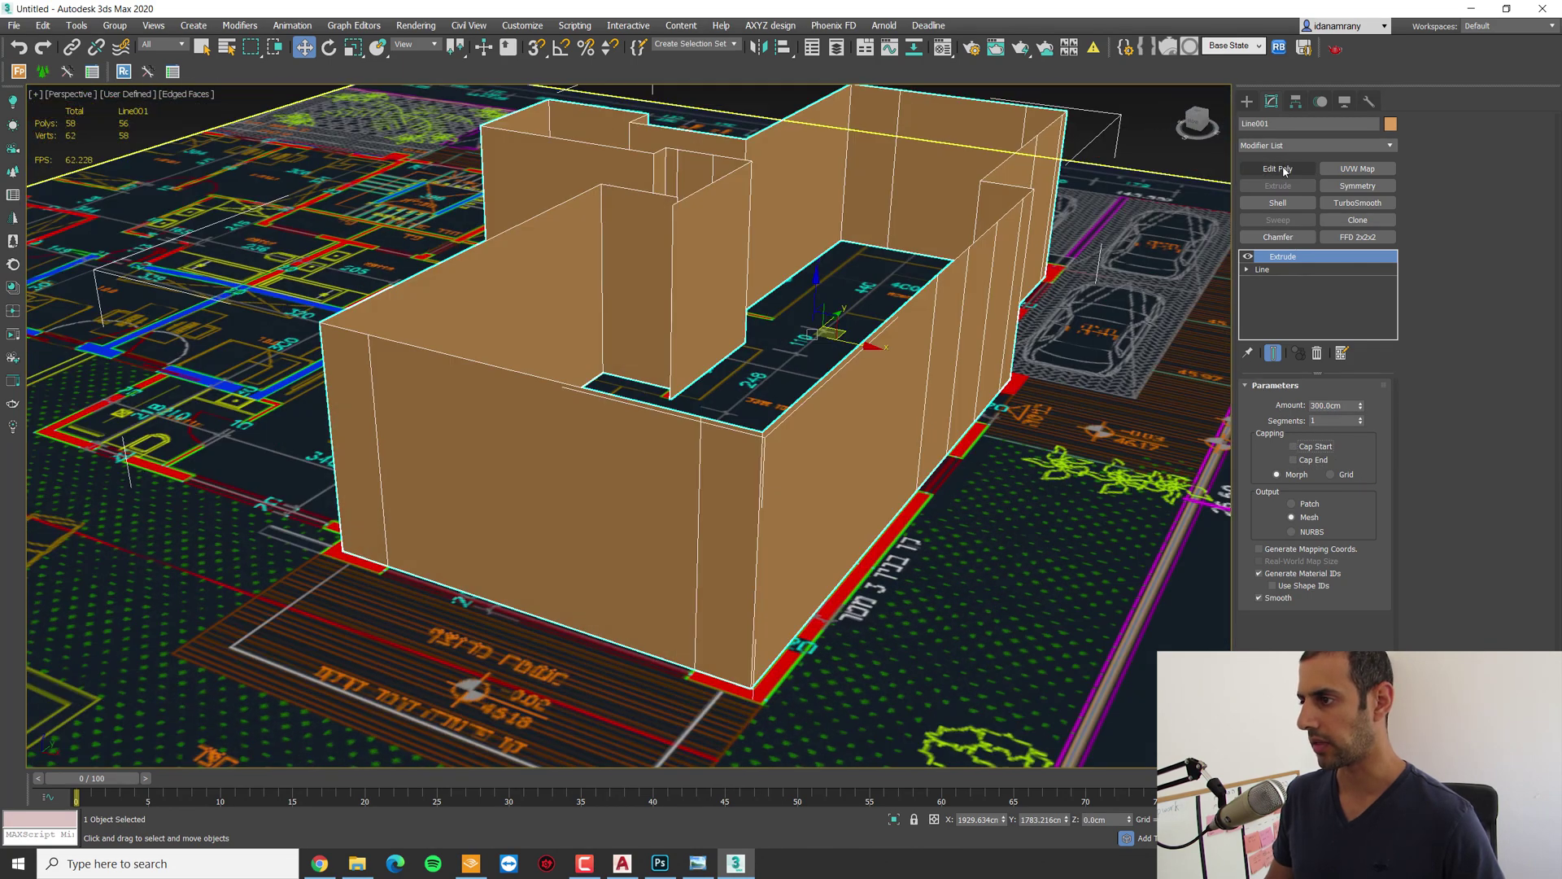
Step: Add an Edit Poly modifier to the extruded walls and switch to its vertex level
left_click(1279, 169)
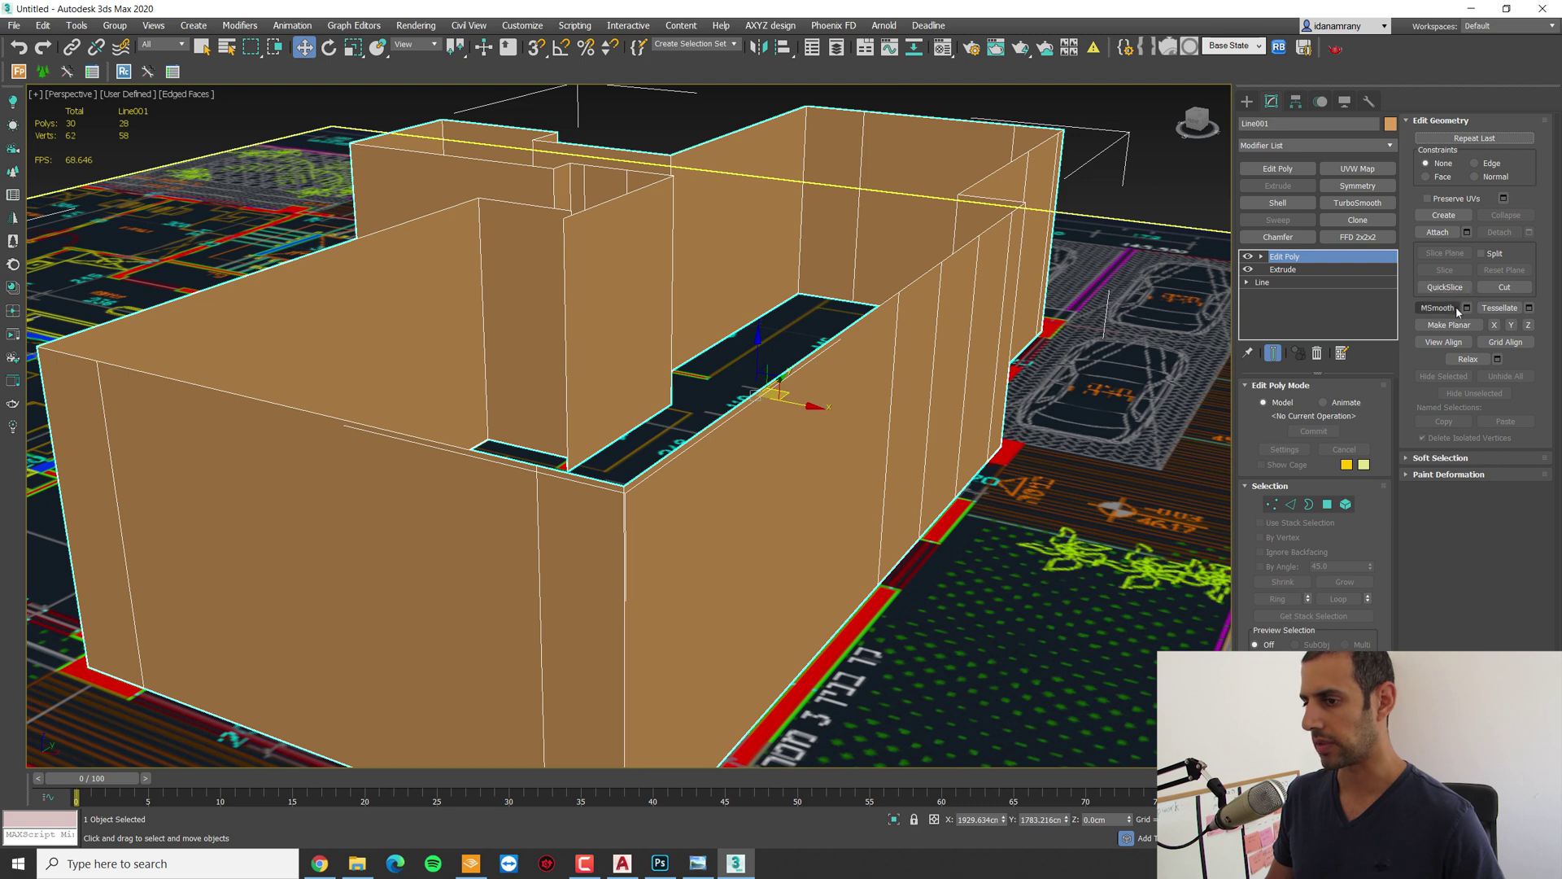
key("z")
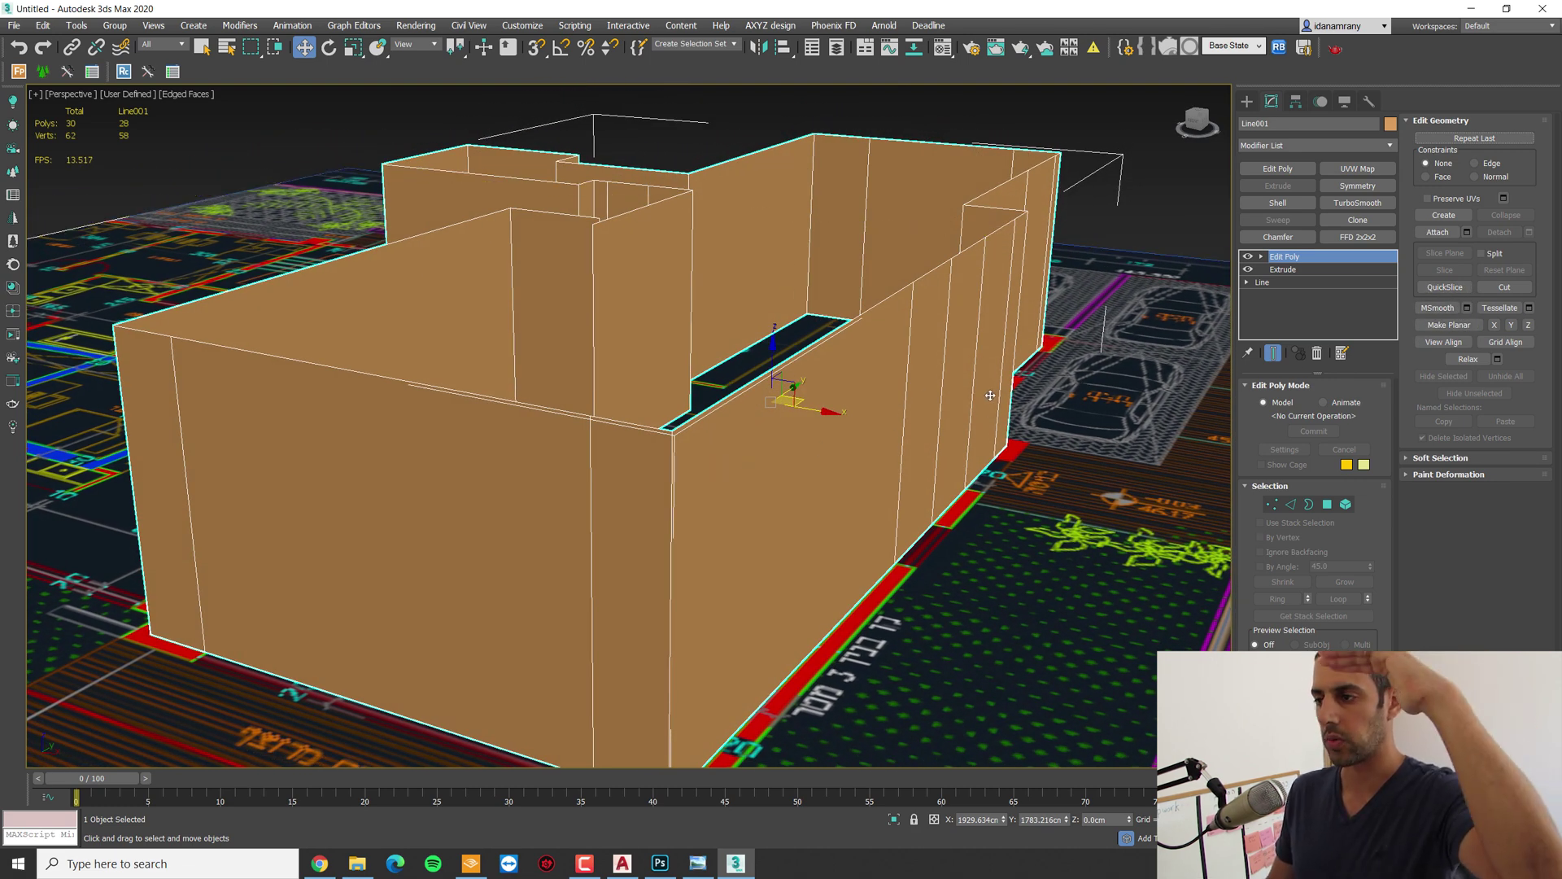
left_click(1271, 505)
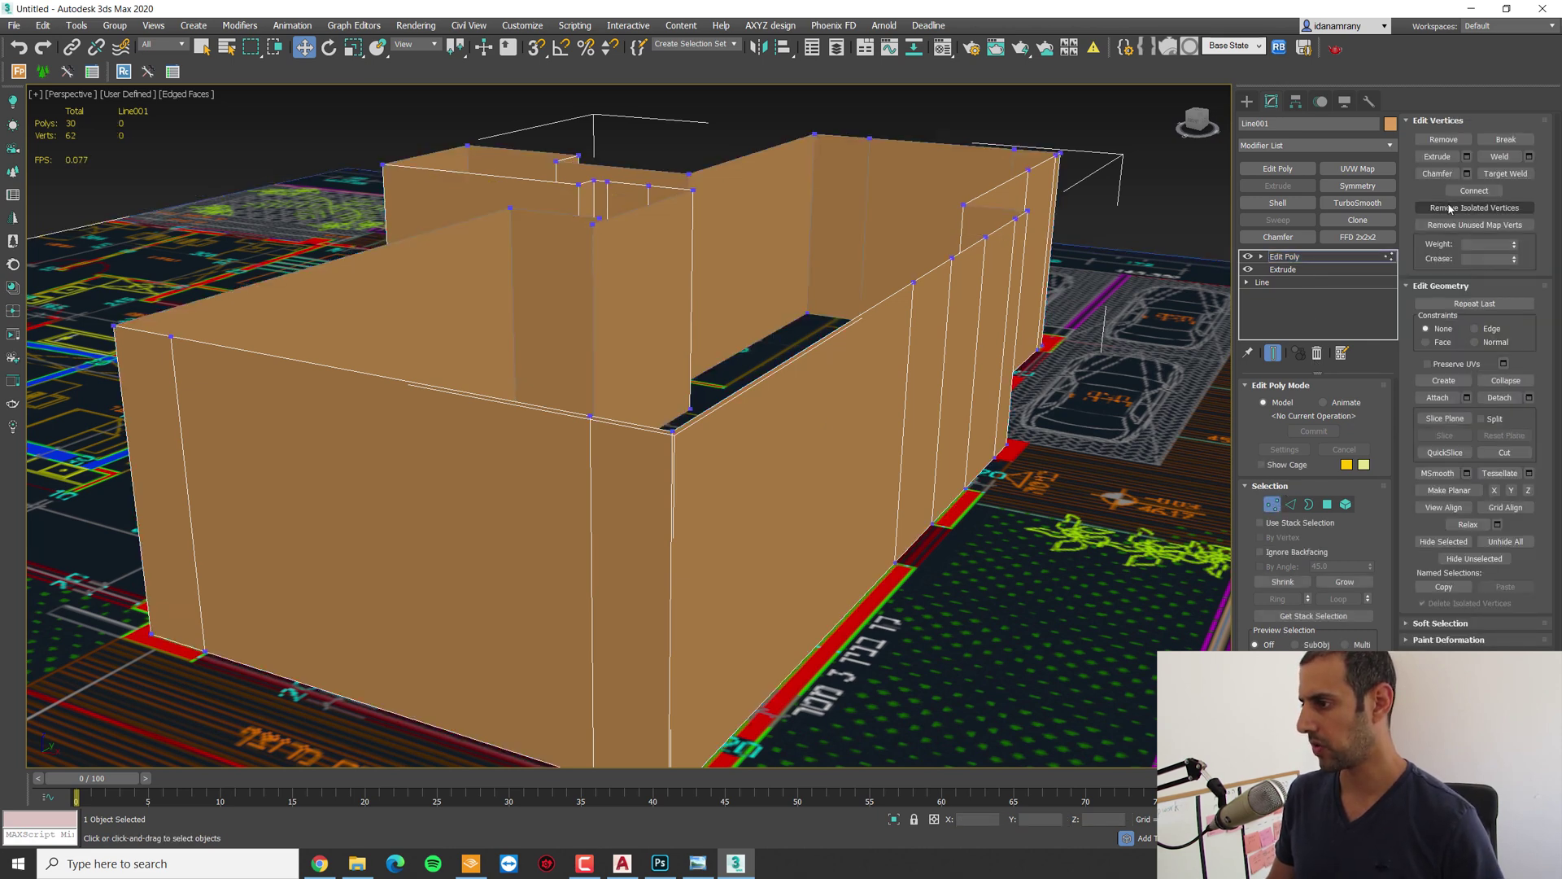
Step: Slice the walls horizontally with Slice Plane at a height of 210 cm
left_click(1453, 421)
middle_click_drag(801, 441, 795, 403, "alt")
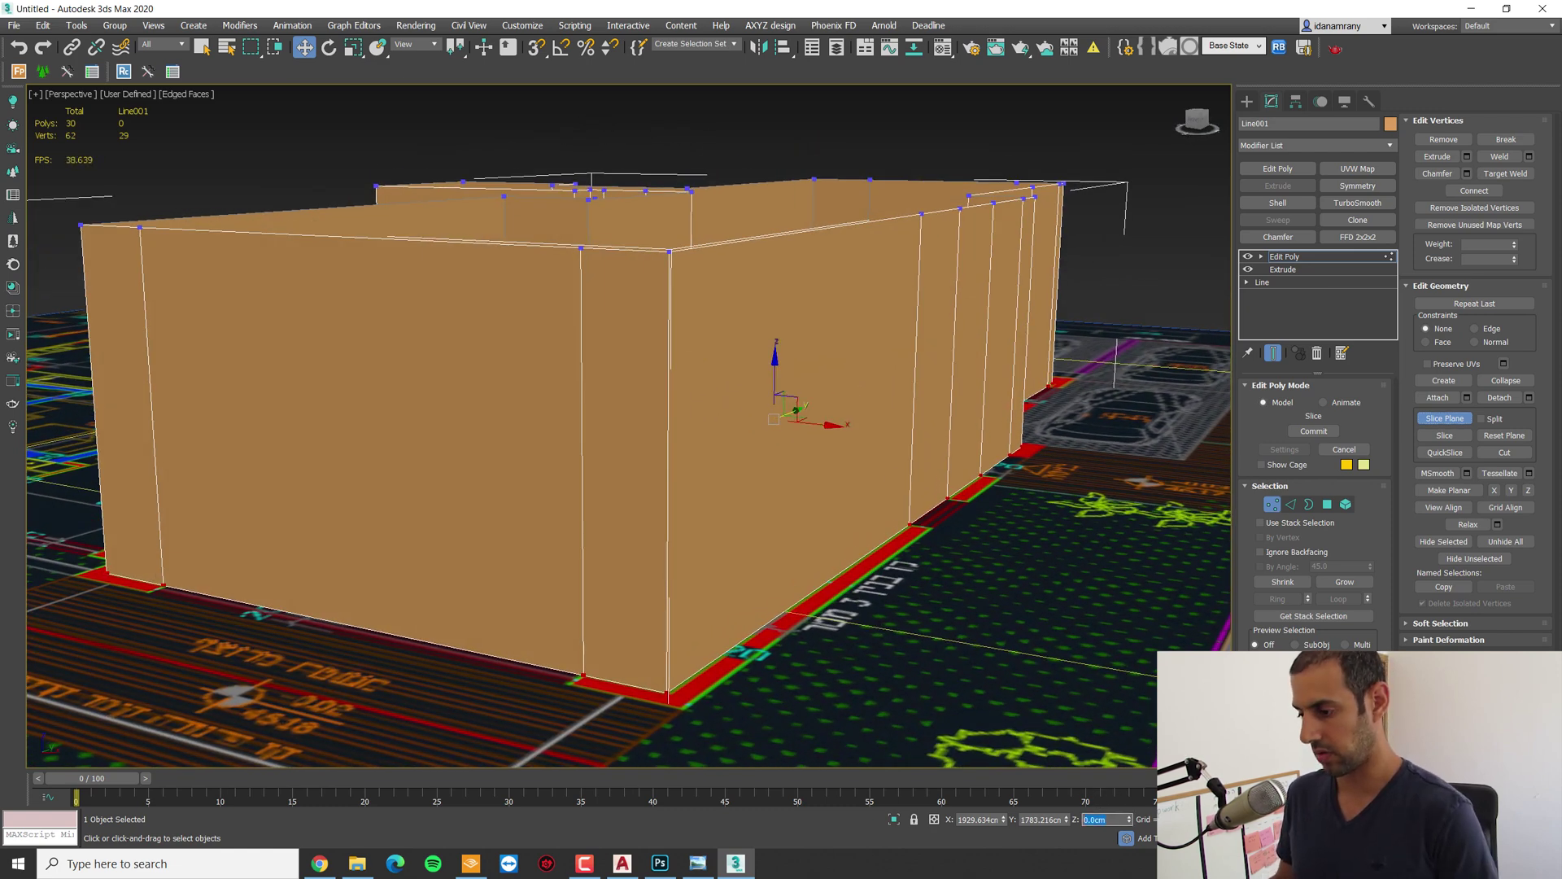
type("210")
key("Return")
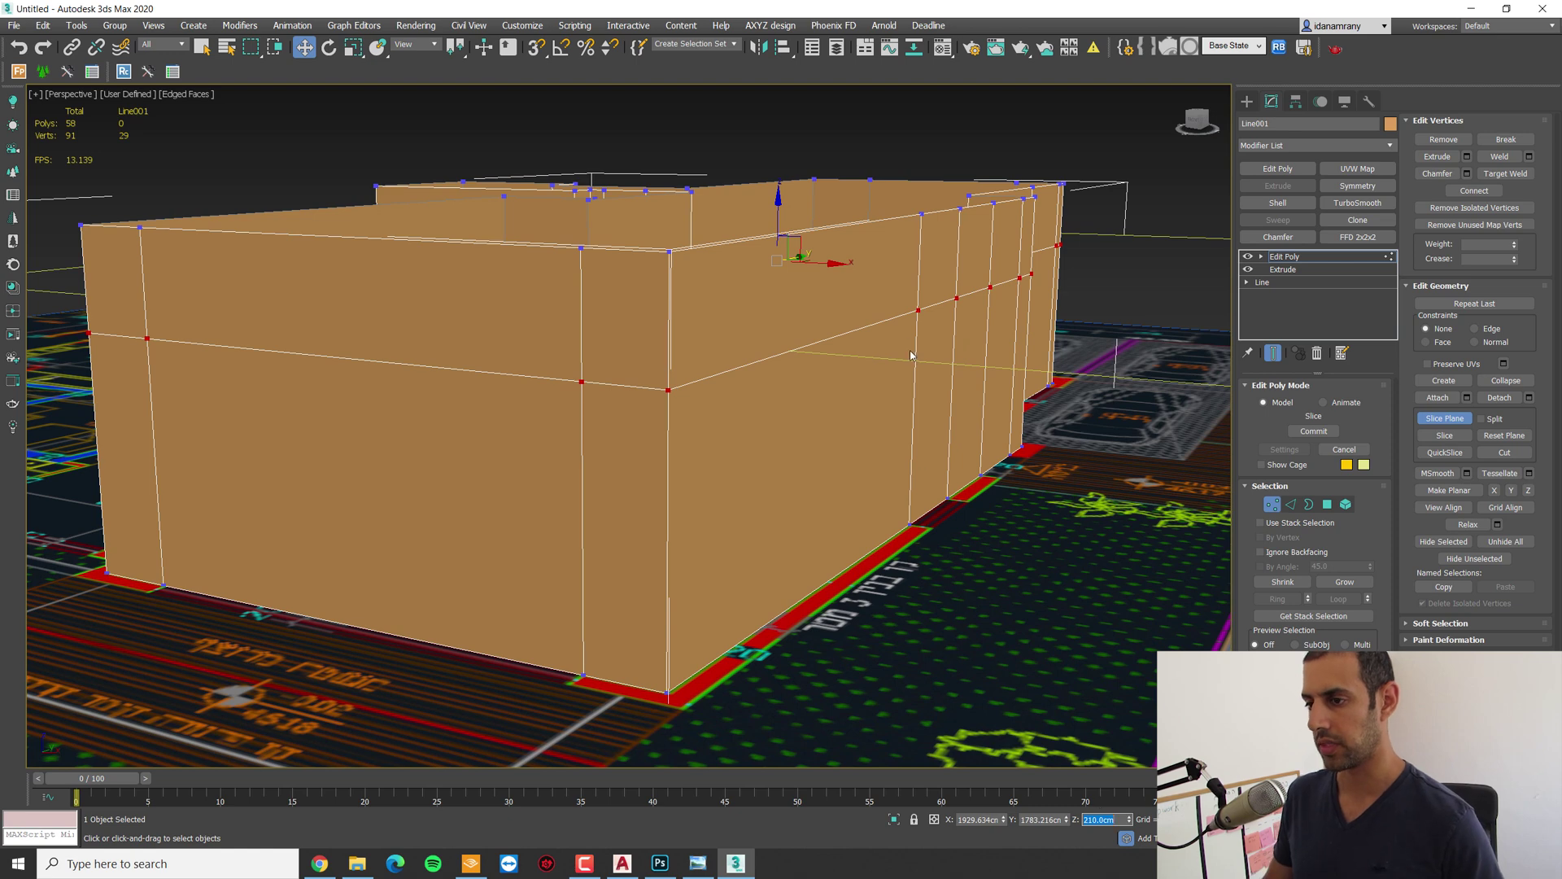
middle_click_drag(909, 346, 958, 392)
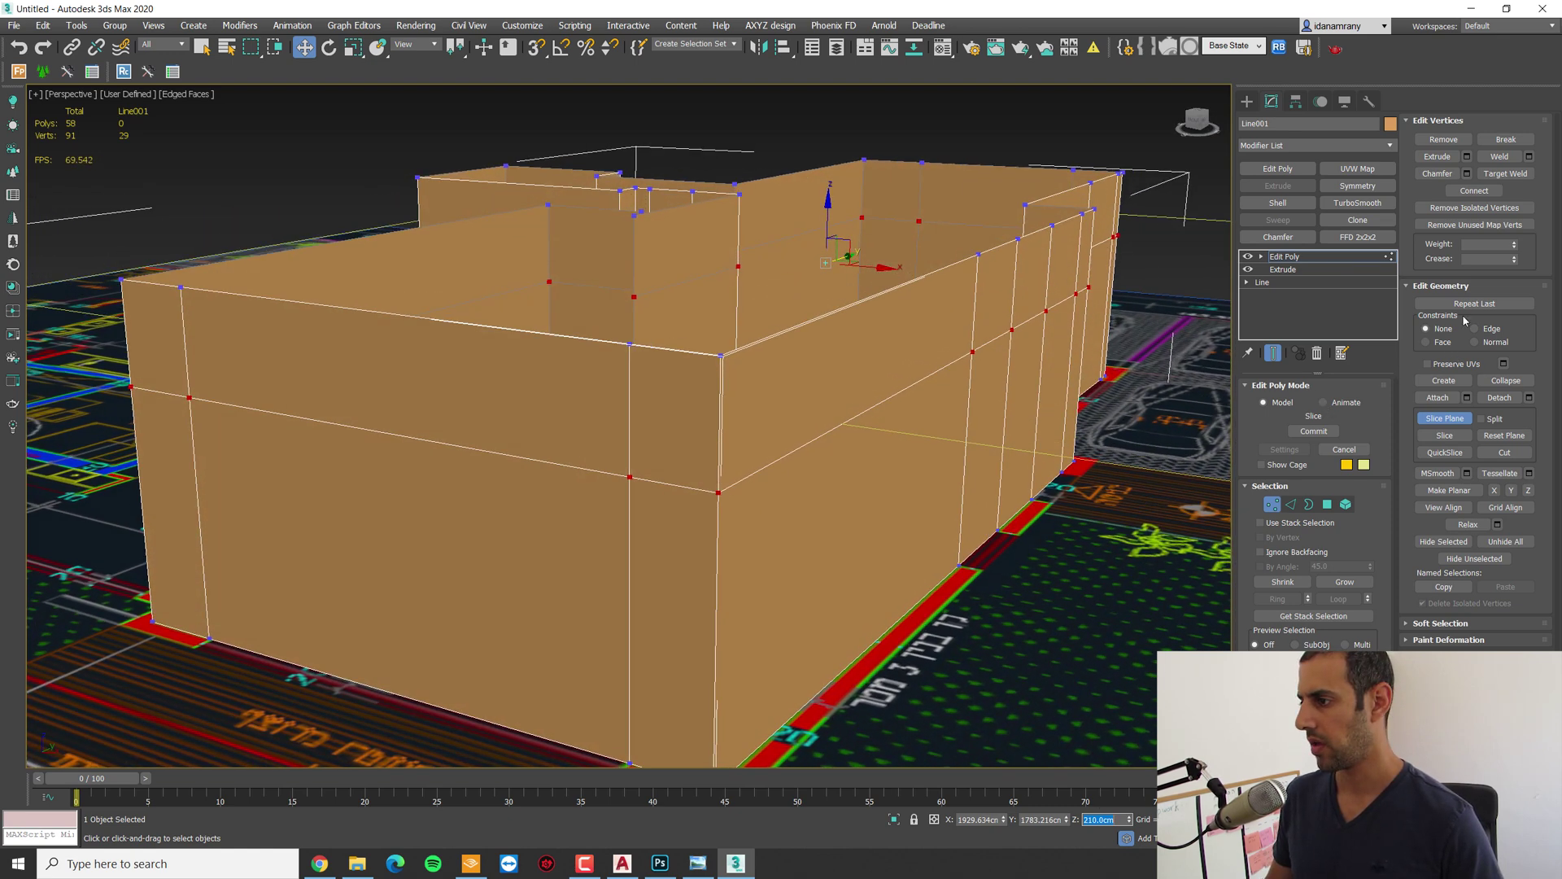
left_click(1454, 441)
middle_click_drag(1184, 476, 1131, 483, "alt")
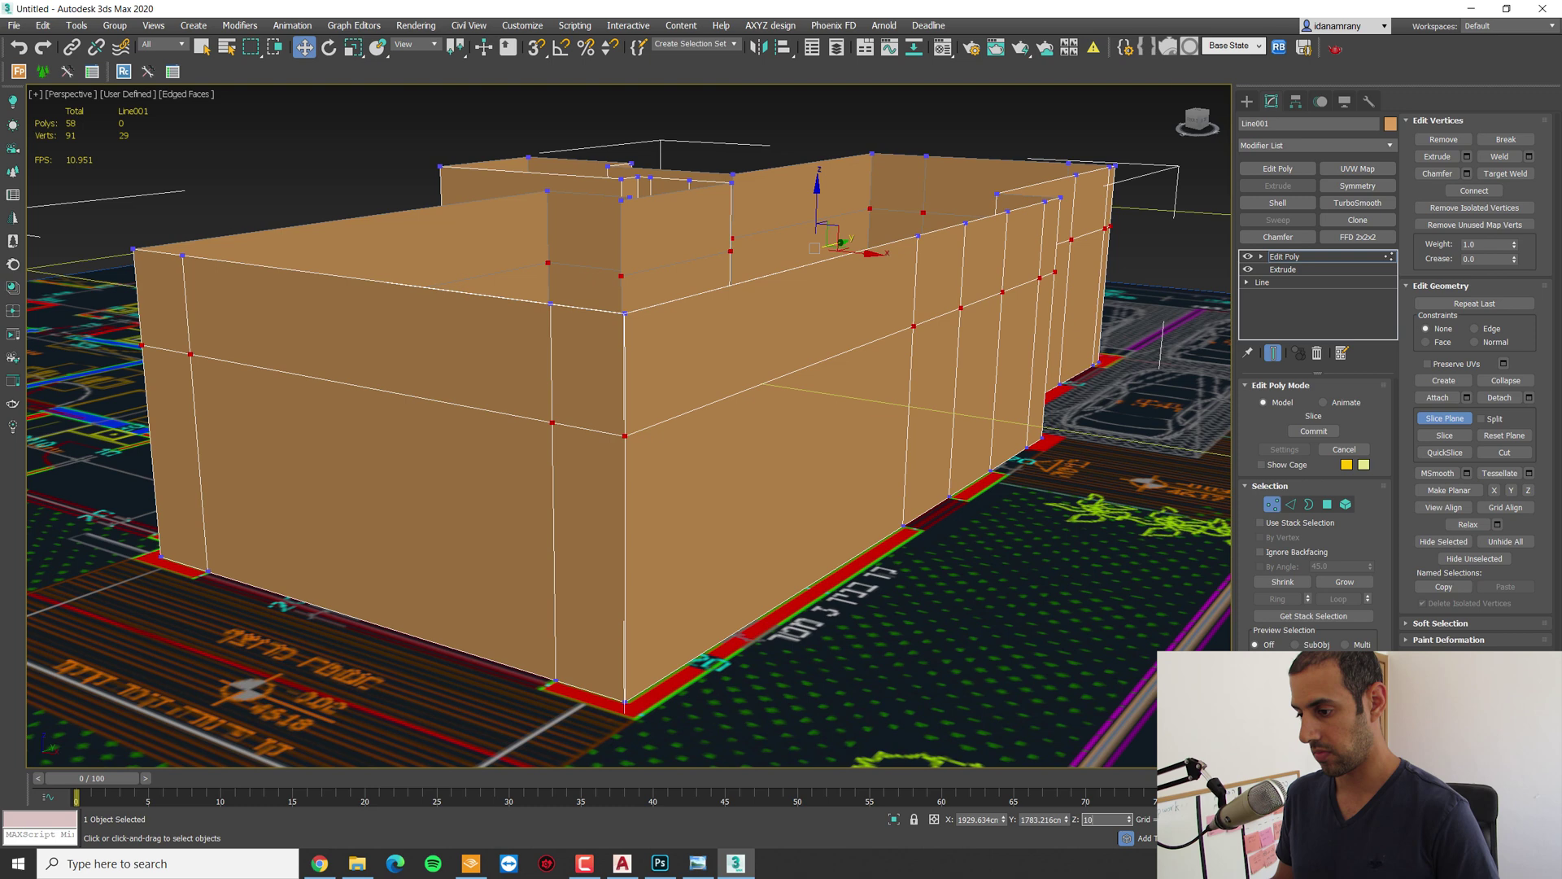
Step: Slice the walls horizontally at a height of 105 cm and switch the Edit Poly modifier to its polygon level
key("Return")
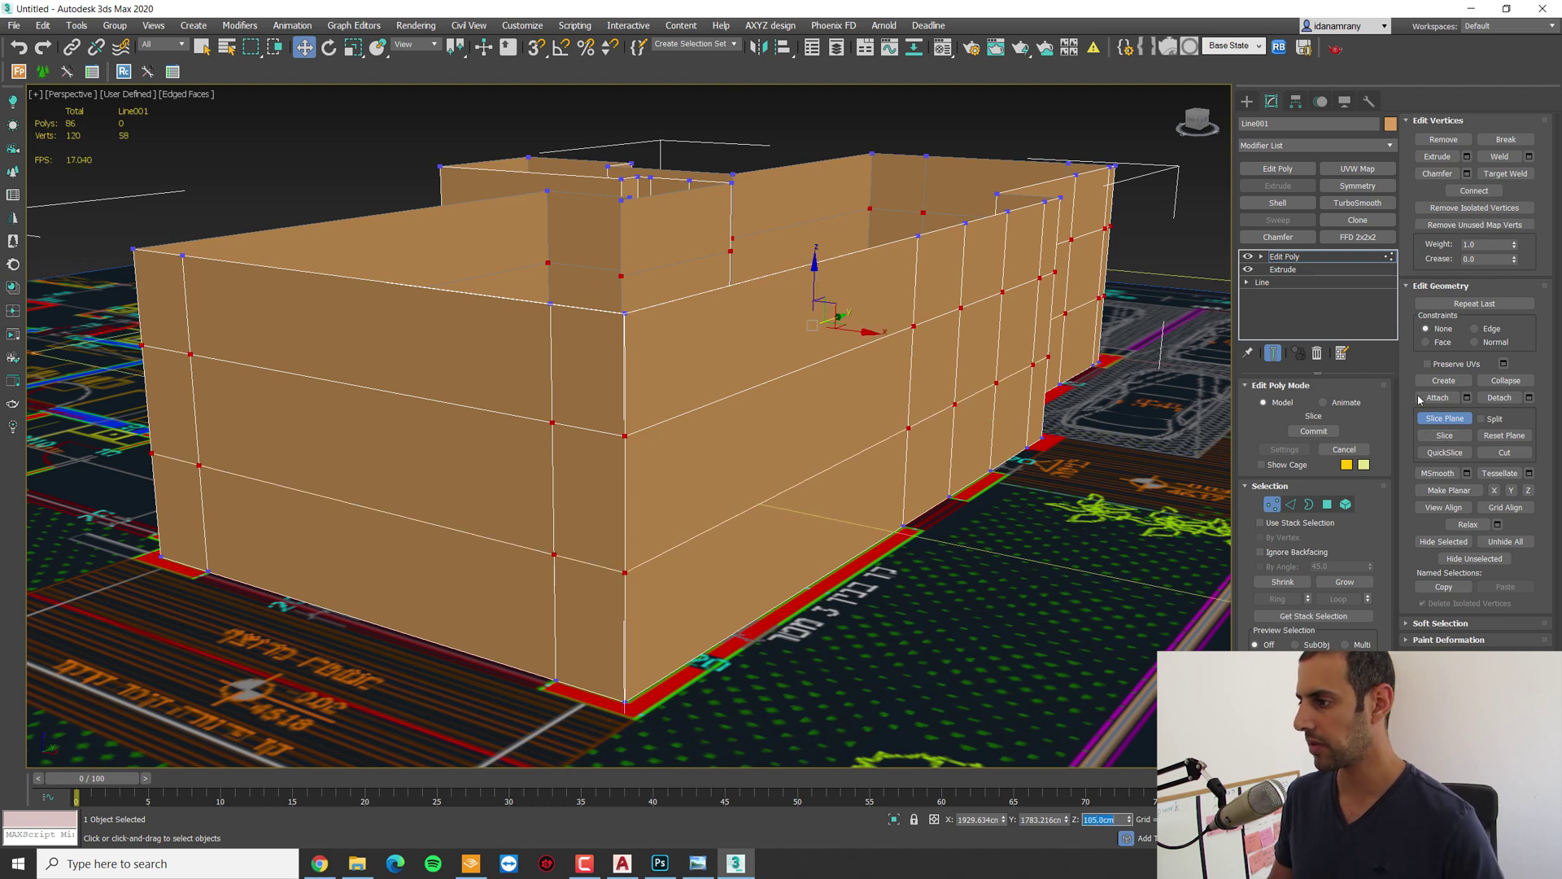
middle_click_drag(1139, 349, 1159, 391, "alt")
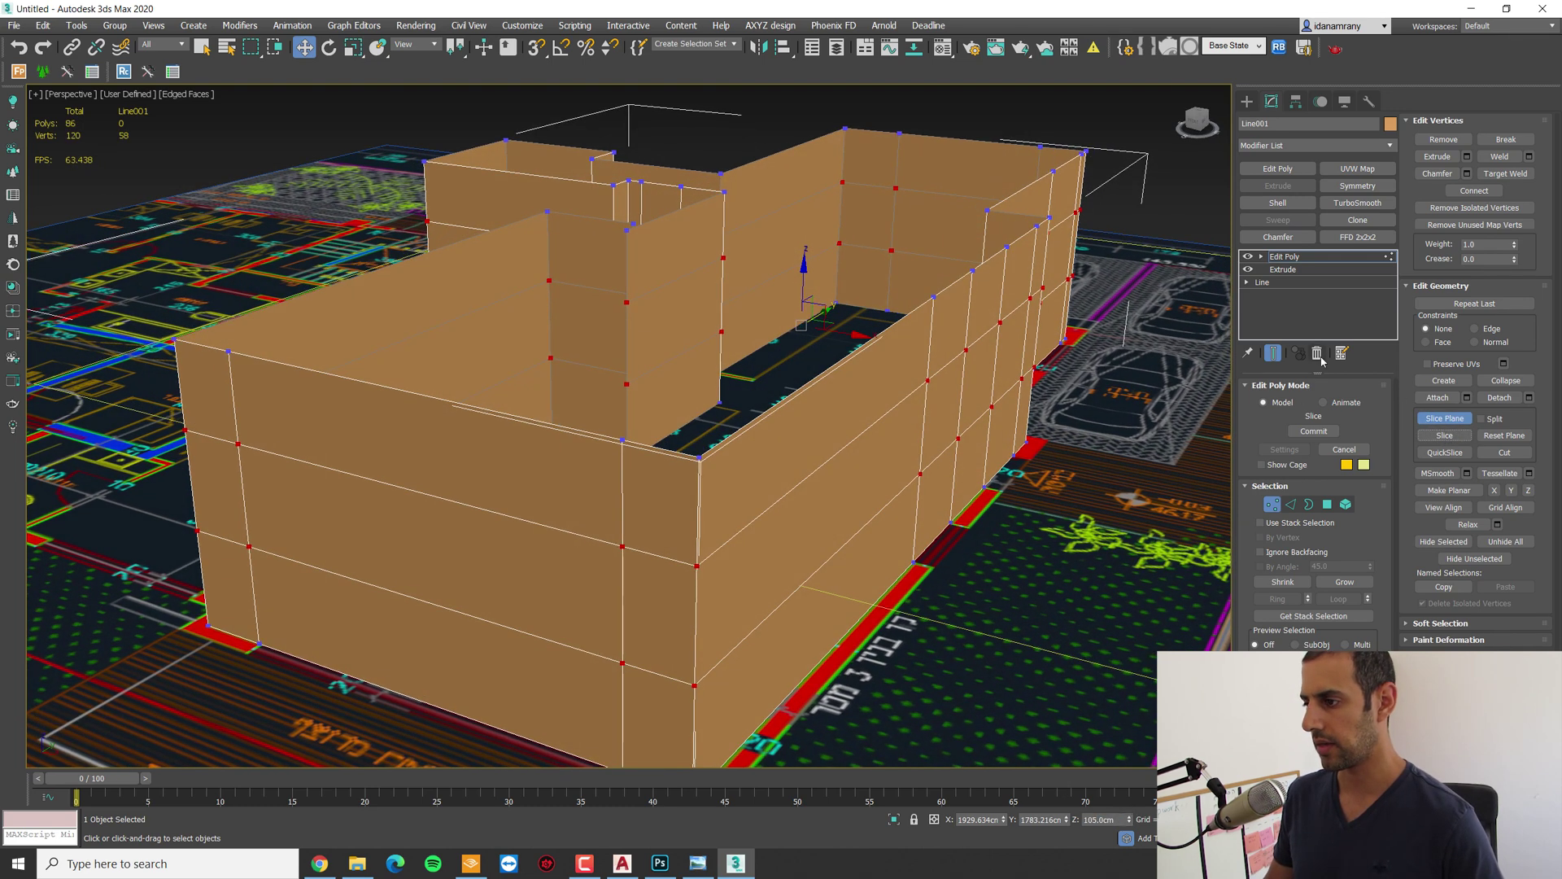
left_click(1325, 506)
left_click(1326, 505)
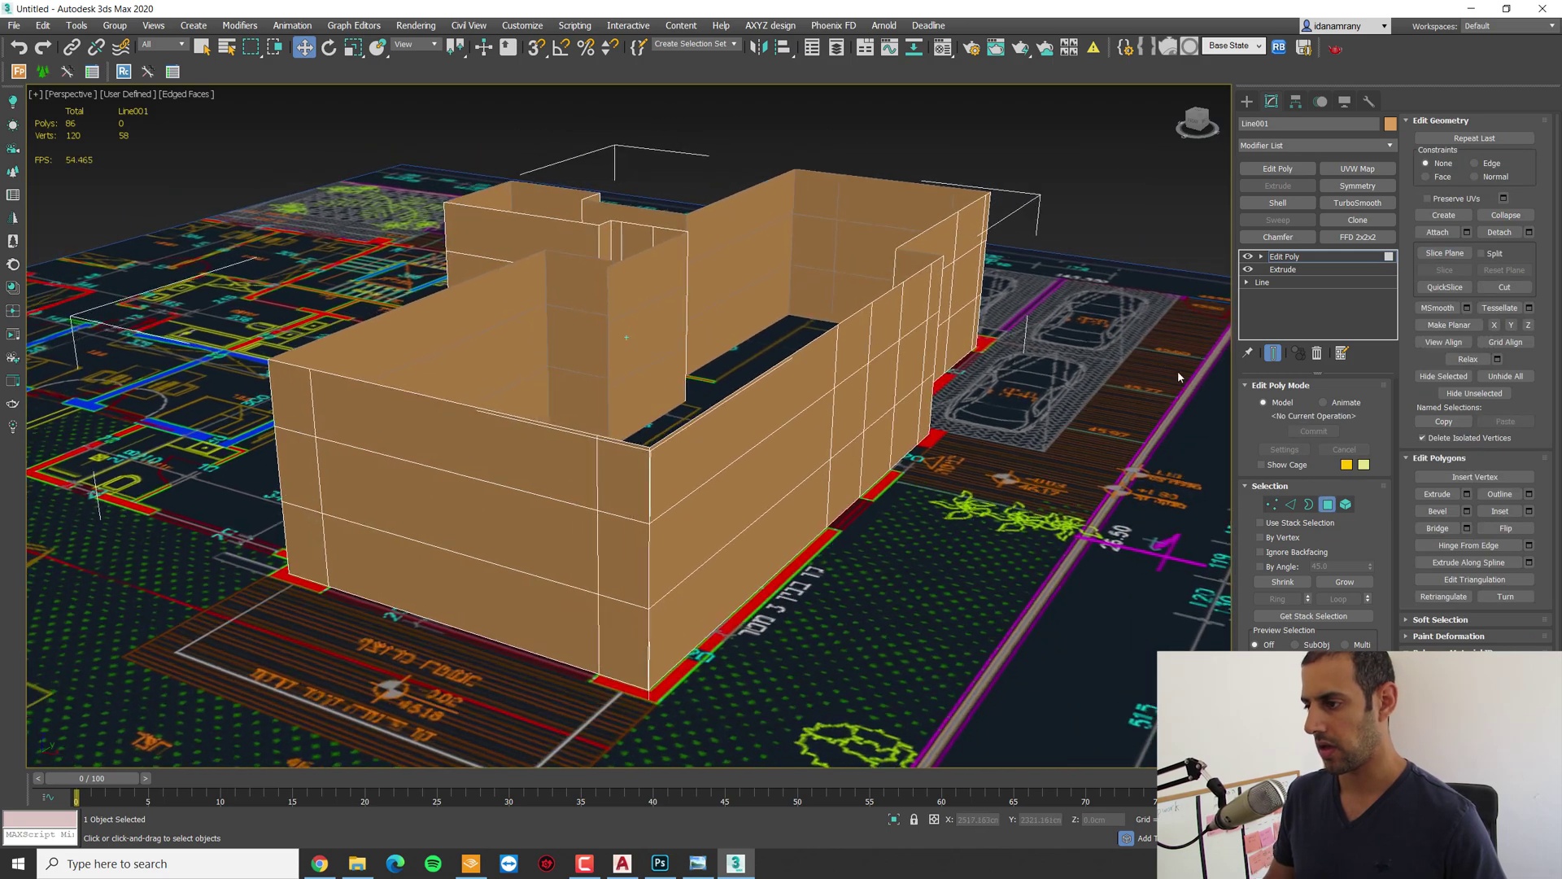
Step: Delete the middle and lower wall polygons at the entrance to open the doorway
middle_click_drag(757, 244, 826, 496, "alt")
scroll(980, 470, "down", 2)
left_click(820, 501)
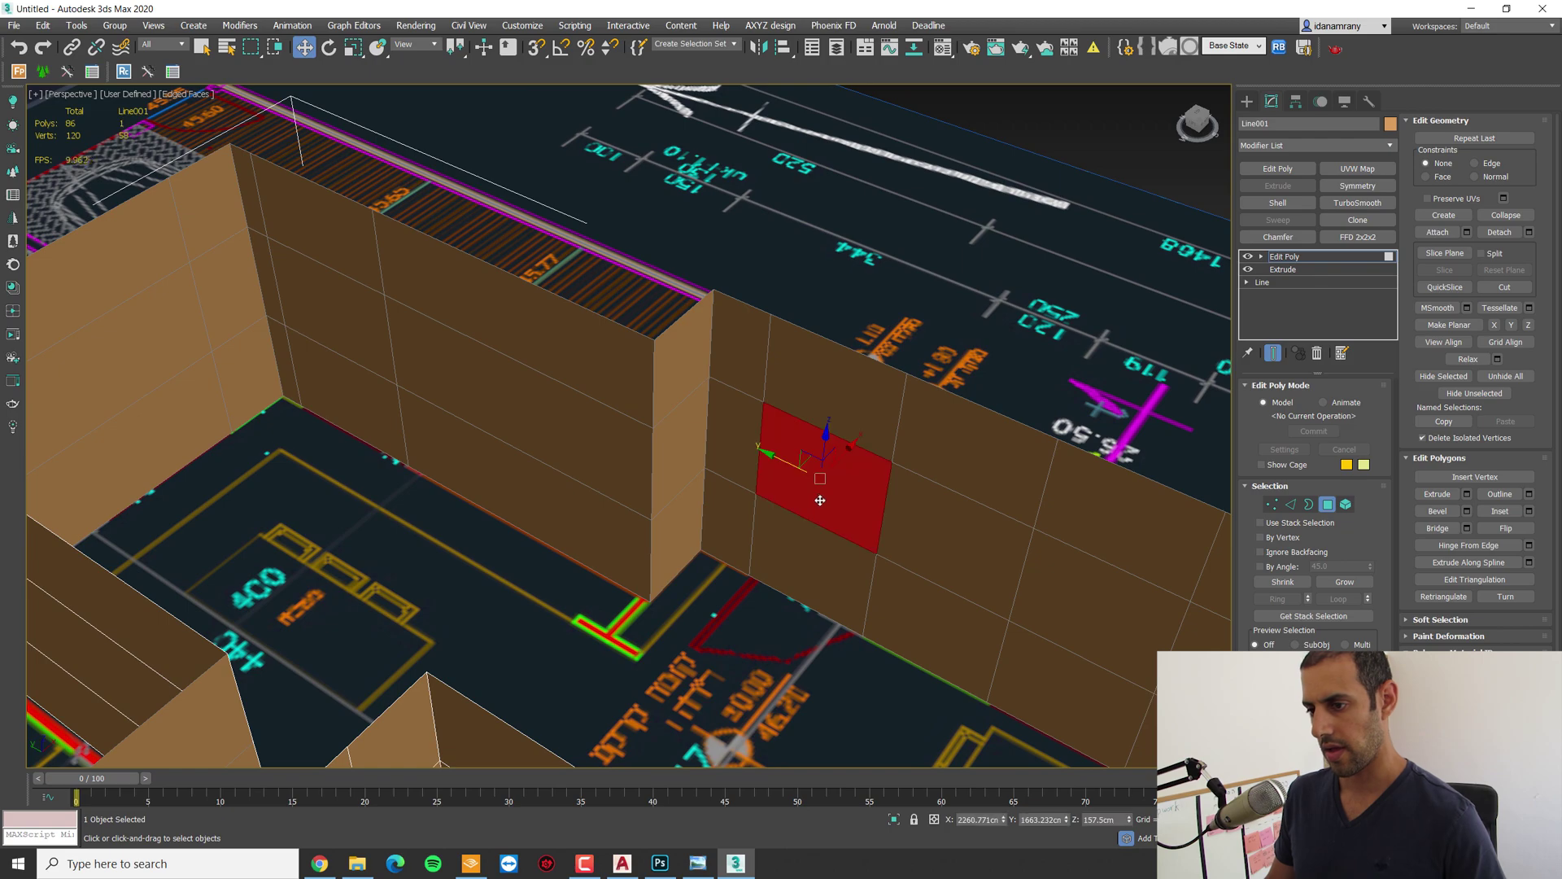
left_click(811, 551, "ctrl")
key("Delete")
scroll(847, 551, "down", 2)
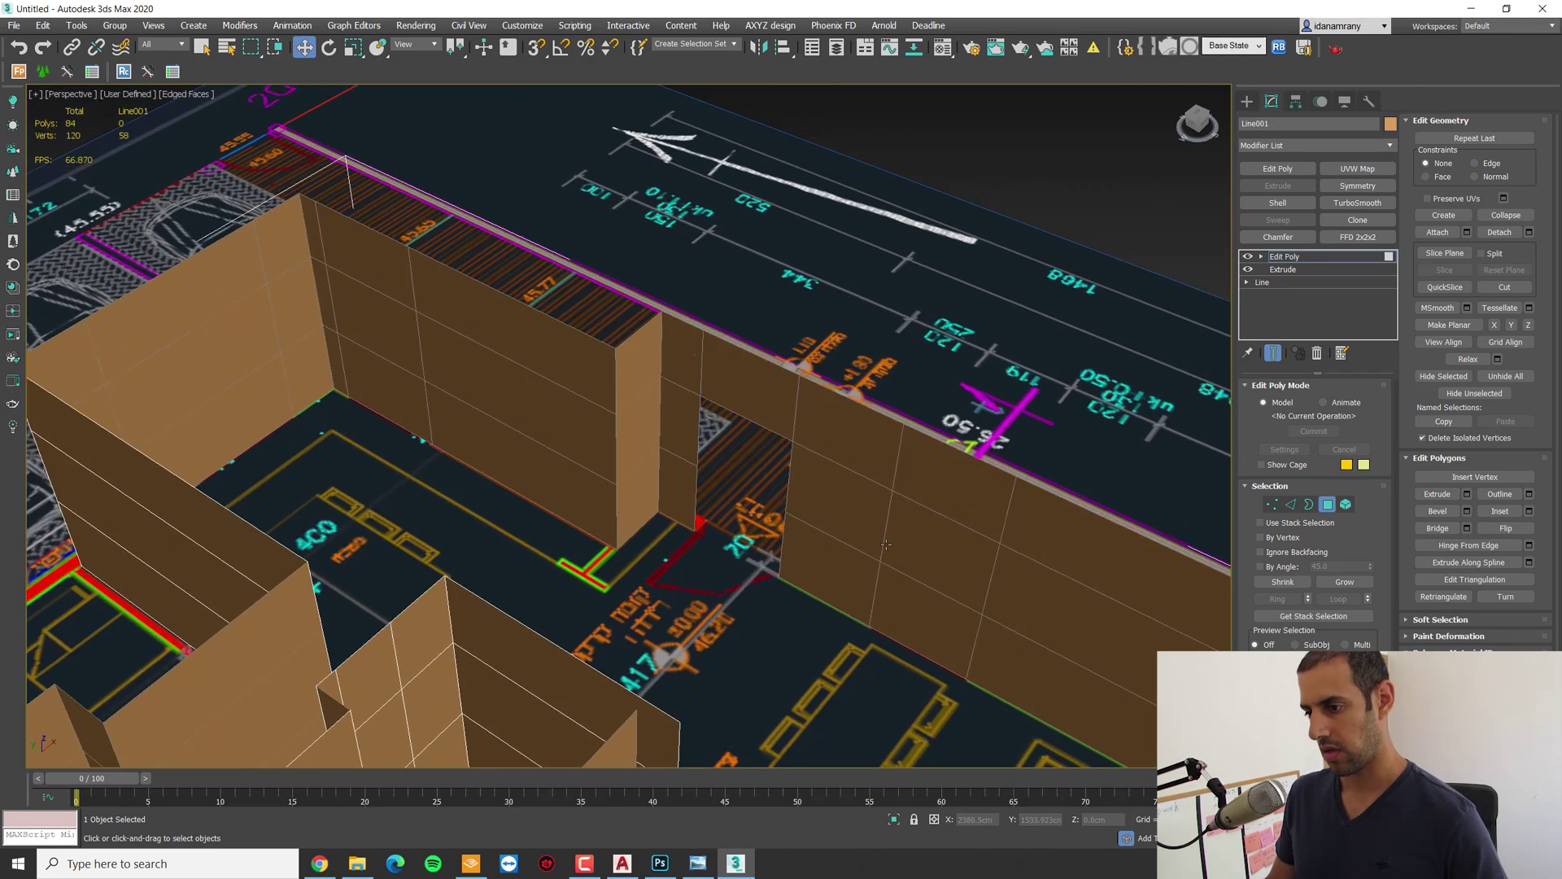
Step: Delete the middle polygon beside the entrance door to open the window in the long outer wall
middle_click_drag(885, 544, 813, 573, "alt")
scroll(882, 553, "down", 3)
middle_click_drag(936, 562, 661, 563, "alt")
left_click(759, 496)
key("Delete")
scroll(759, 496, "down", 2)
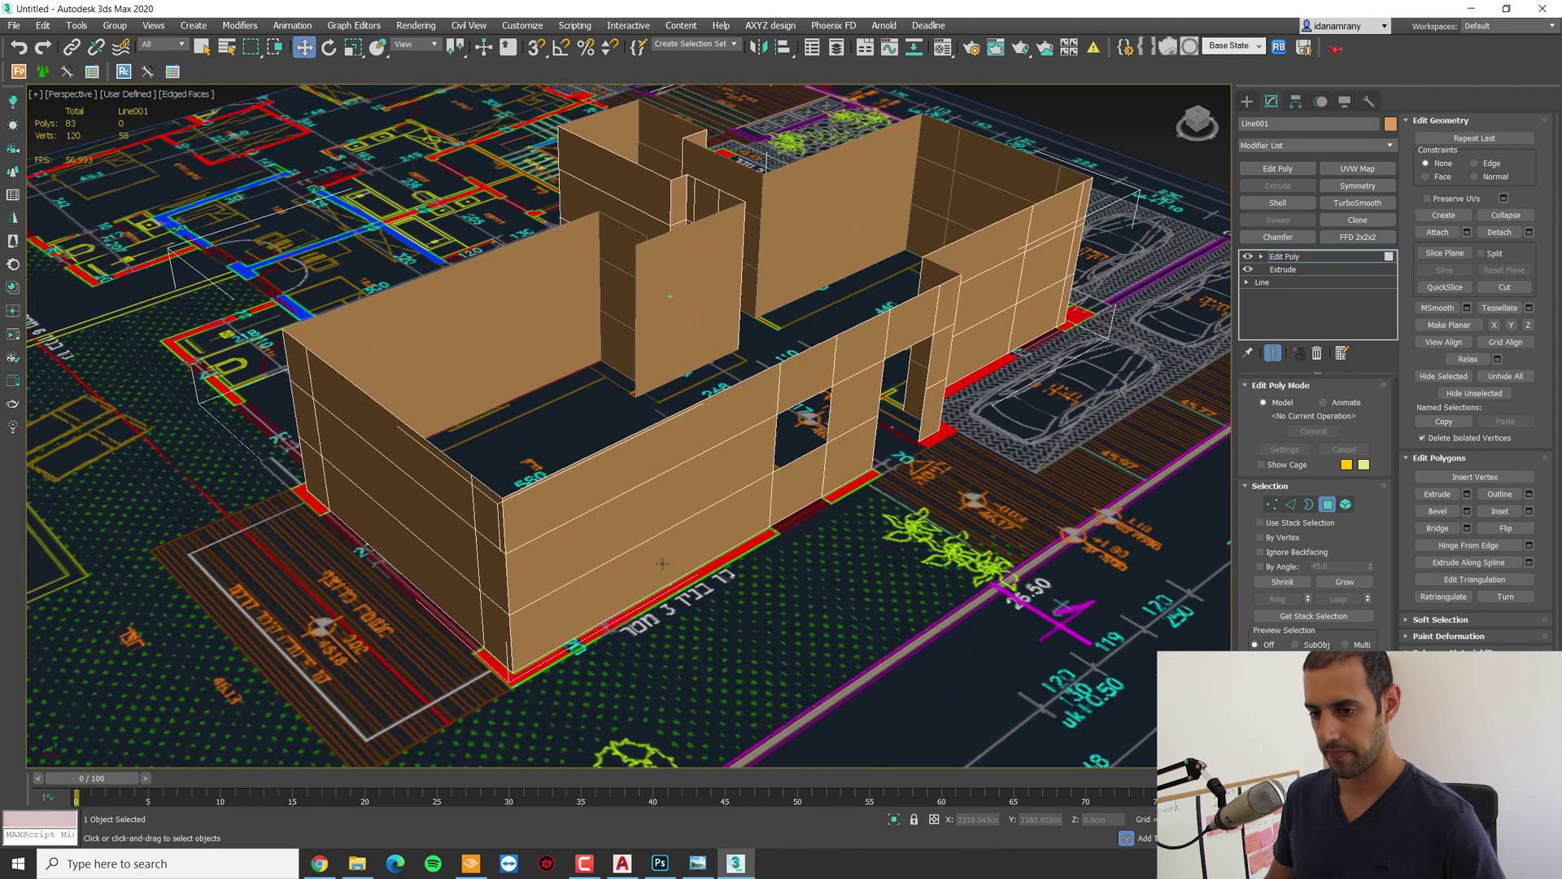
Step: Delete the two wide polygons below the 210 cm slice in the short living-room end wall
scroll(662, 563, "up", 3)
left_click(653, 518)
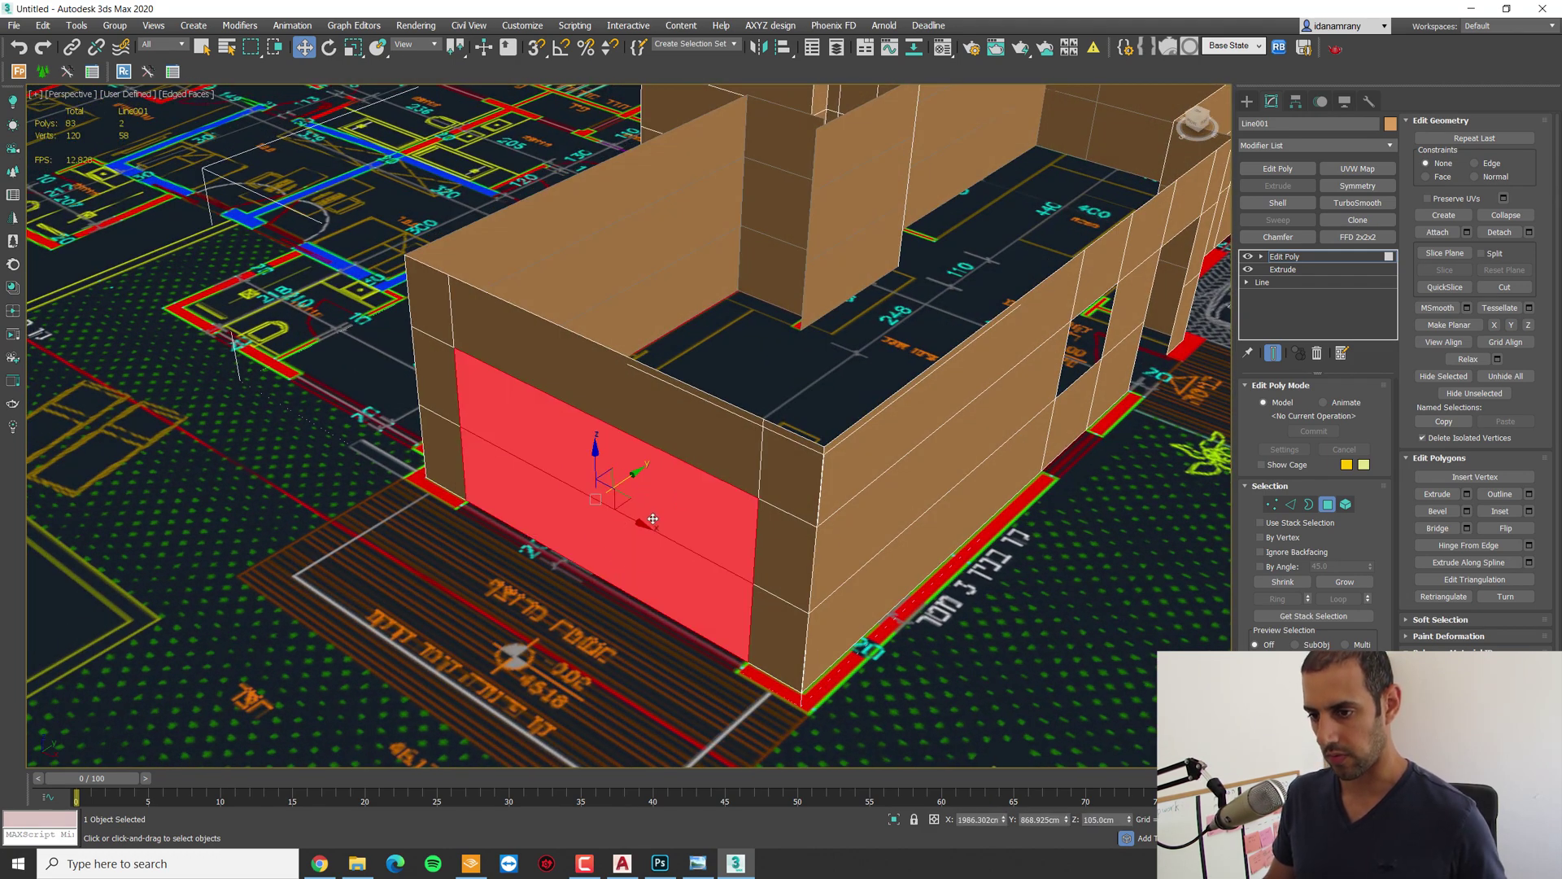
key("Delete")
scroll(763, 468, "down", 3)
middle_click_drag(763, 468, 699, 464, "alt")
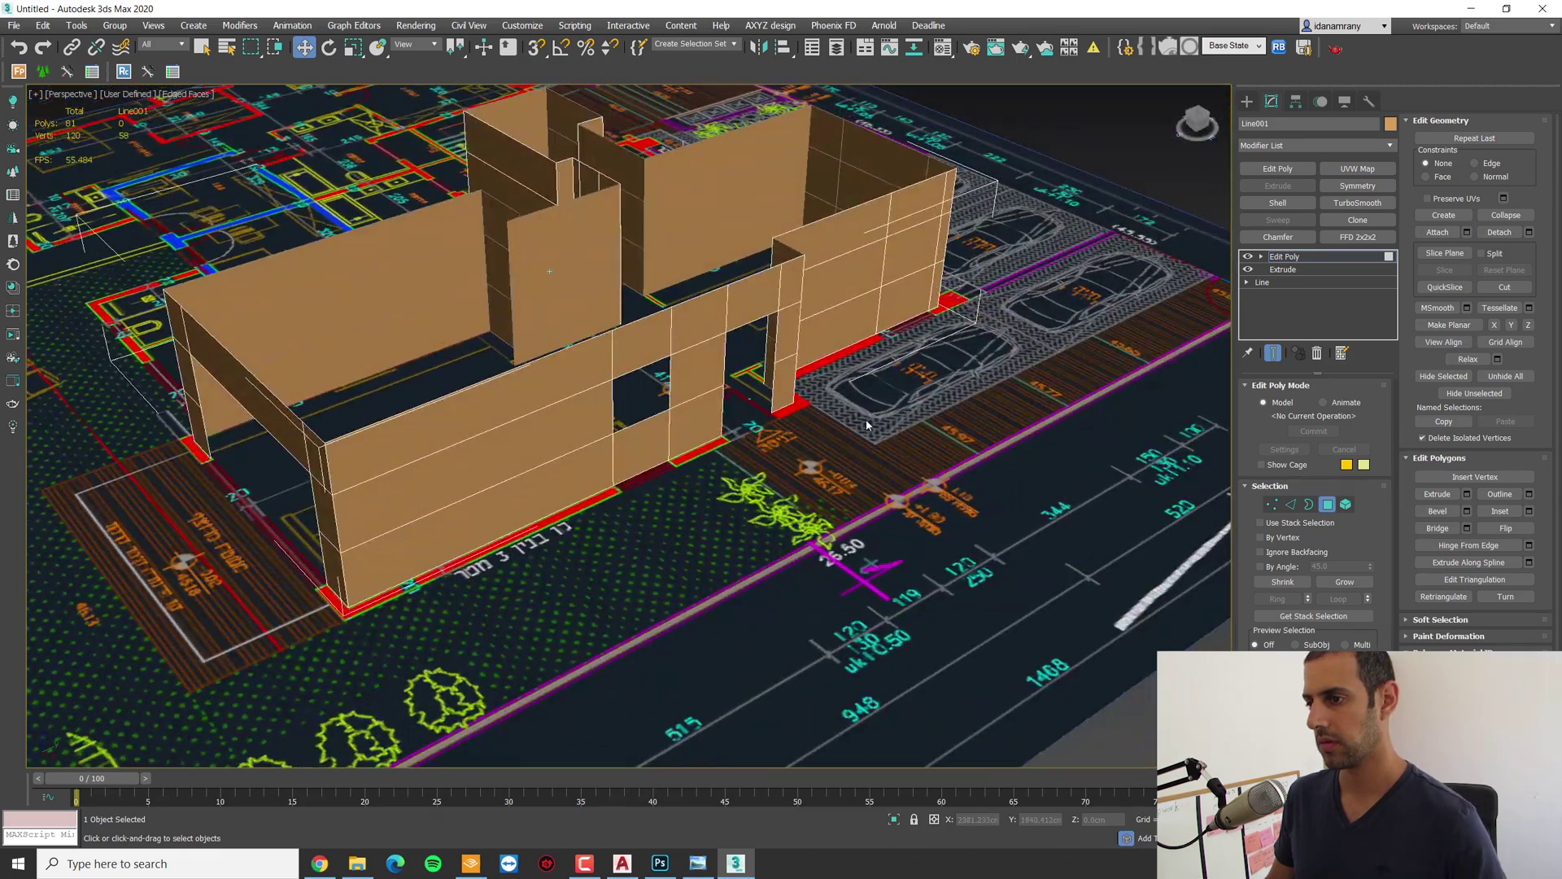
Step: Delete the middle-band polygons for the two windows in the room beside the parking area
scroll(797, 390, "up", 3)
middle_click_drag(797, 391, 732, 415, "alt")
left_click(834, 430)
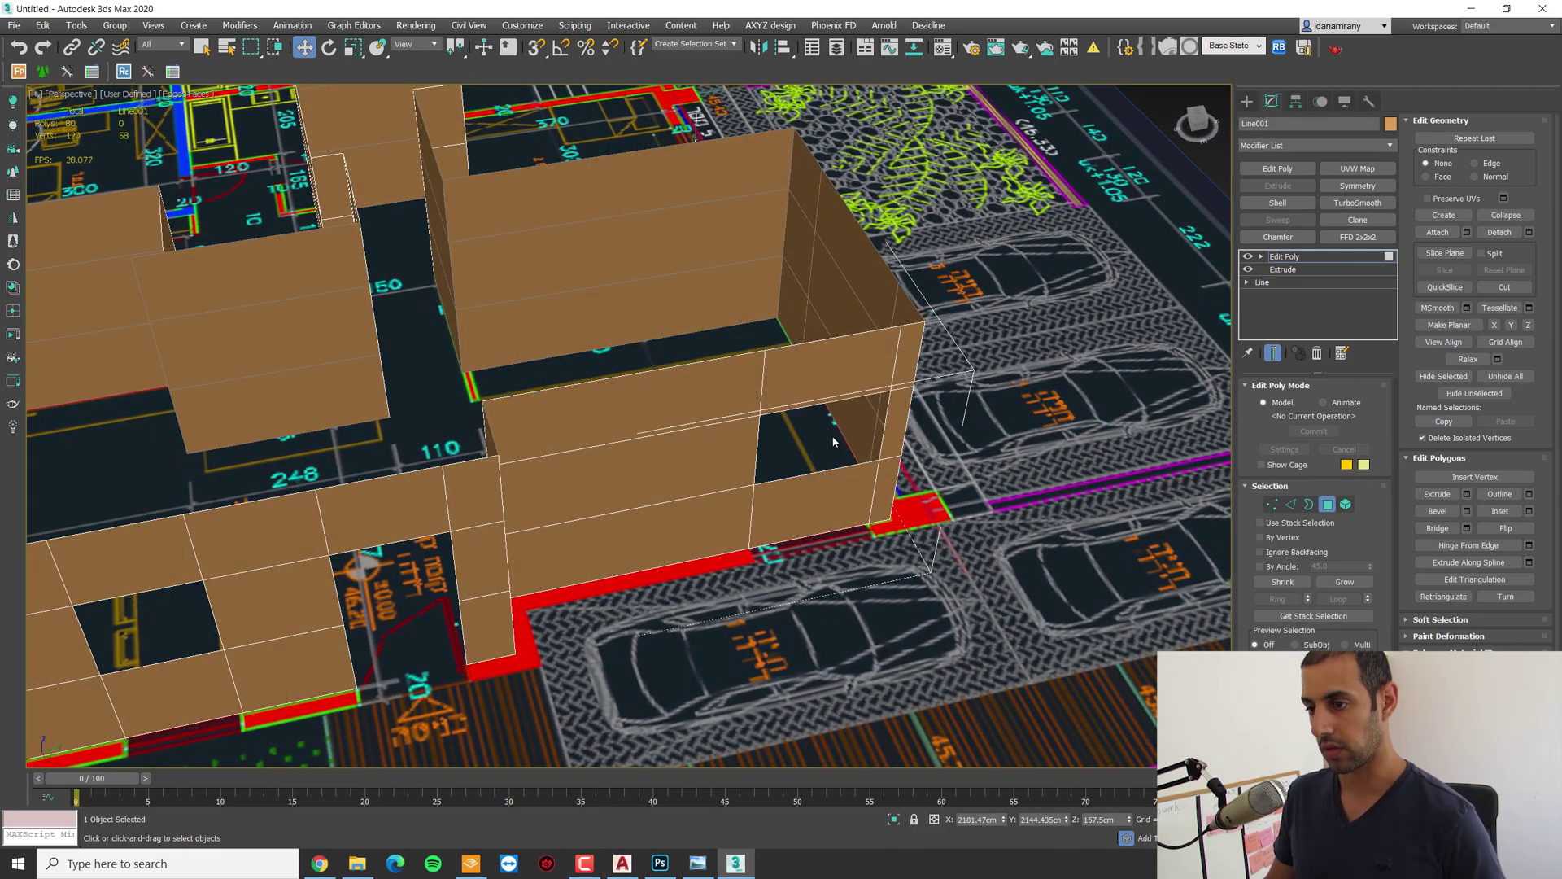
middle_click_drag(832, 438, 869, 478, "alt")
left_click(585, 492)
key("Delete")
Step: Select all wall polygons and flip their normals toward the inside of the apartment
key("ctrl+a")
scroll(825, 412, "up", 2)
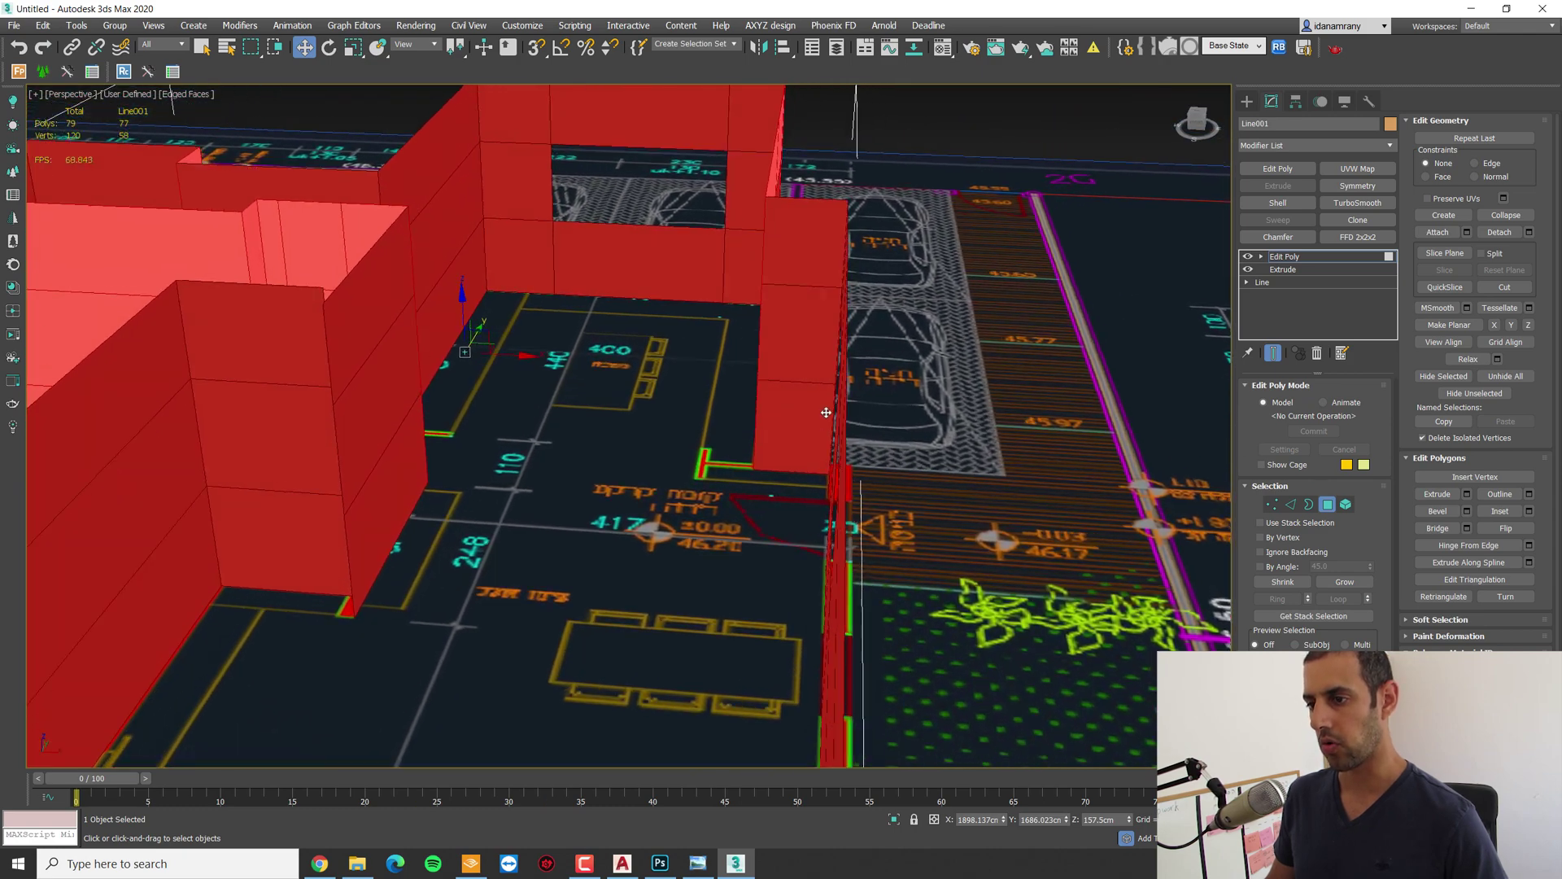
middle_click_drag(826, 412, 932, 476, "alt")
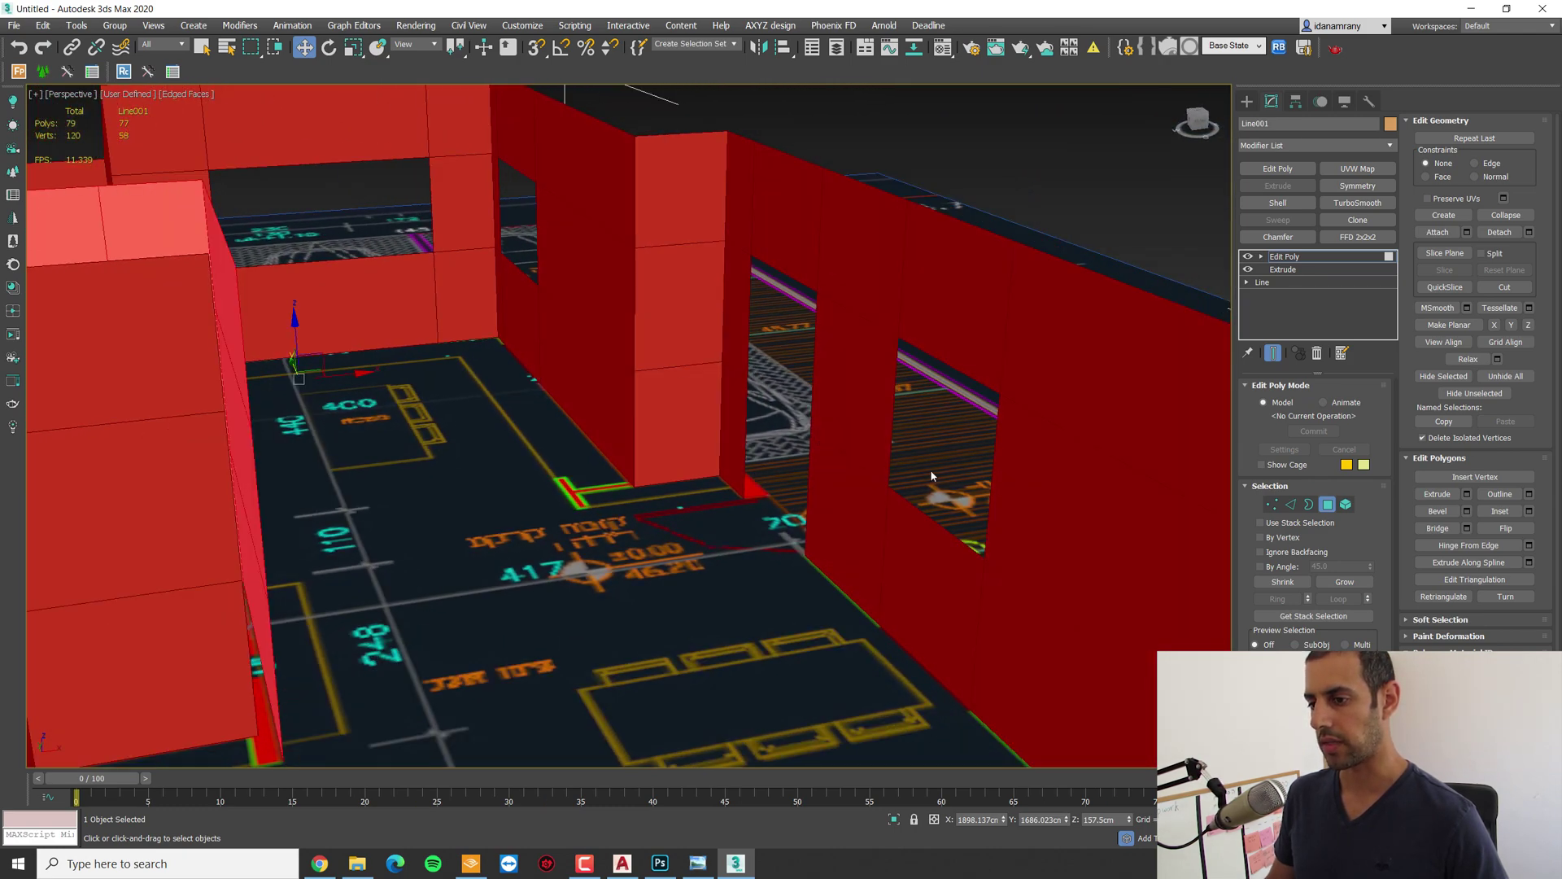
middle_click_drag(870, 533, 878, 582, "alt")
scroll(603, 617, "up", 5)
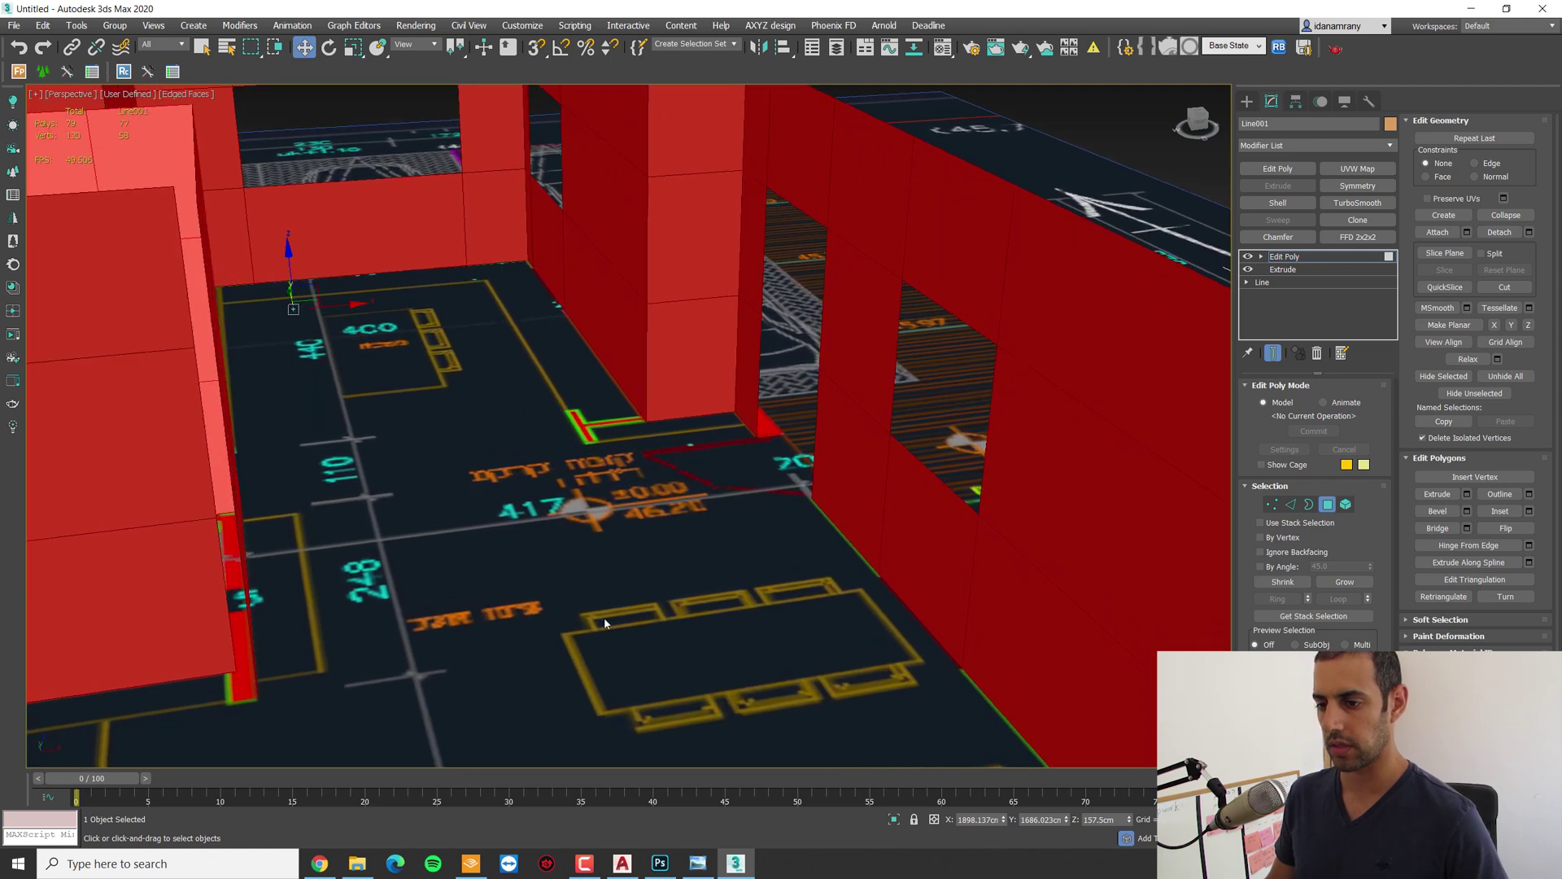
middle_click_drag(605, 582, 888, 448, "alt")
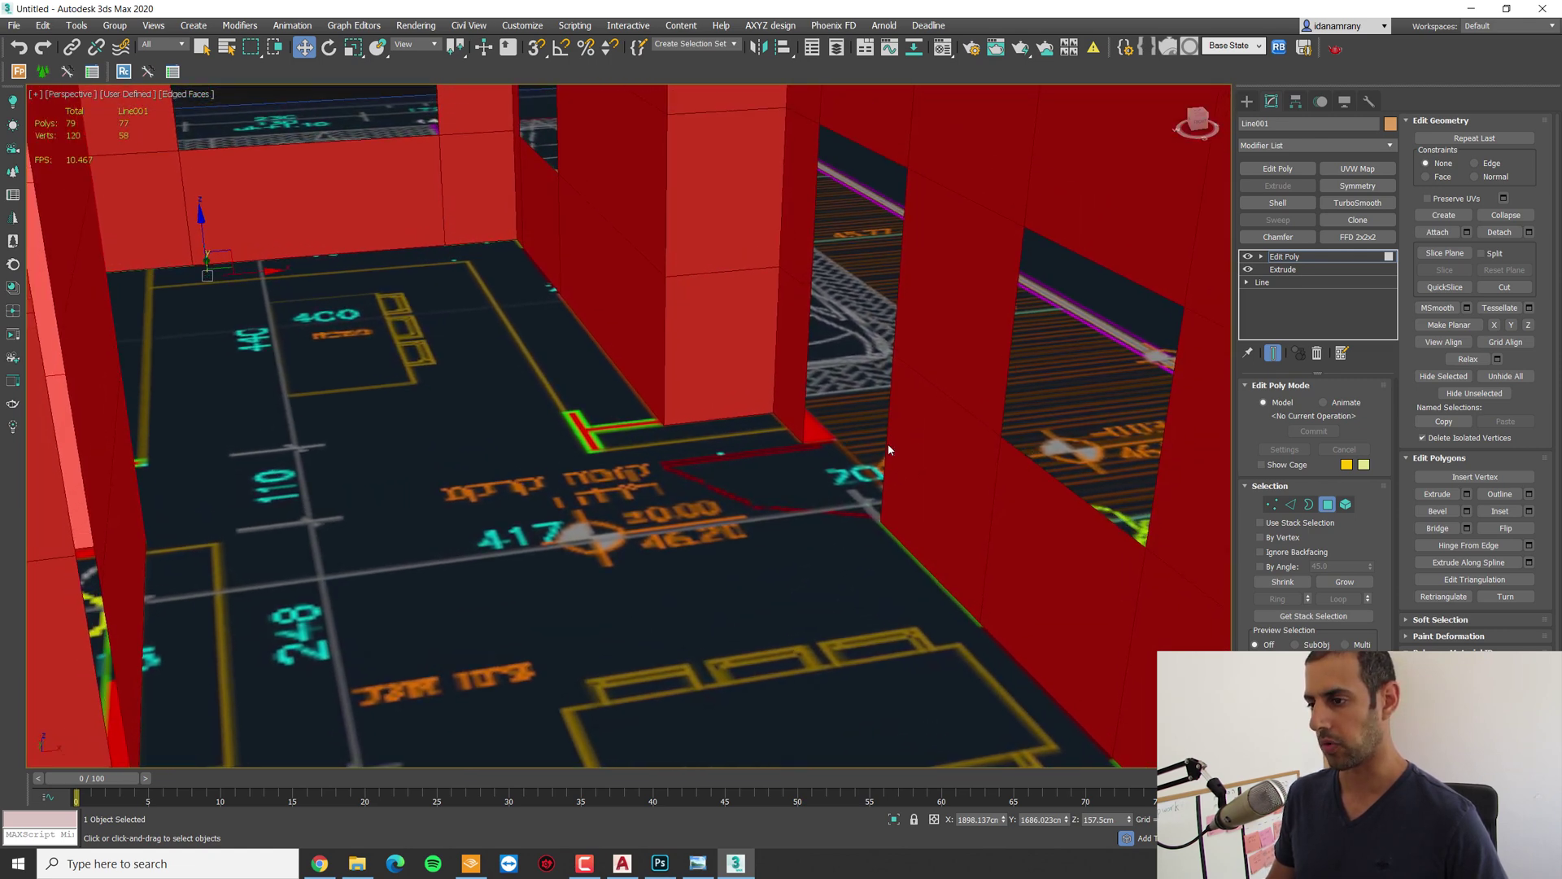
middle_click_drag(1000, 388, 1041, 417, "alt")
scroll(973, 504, "up", 2)
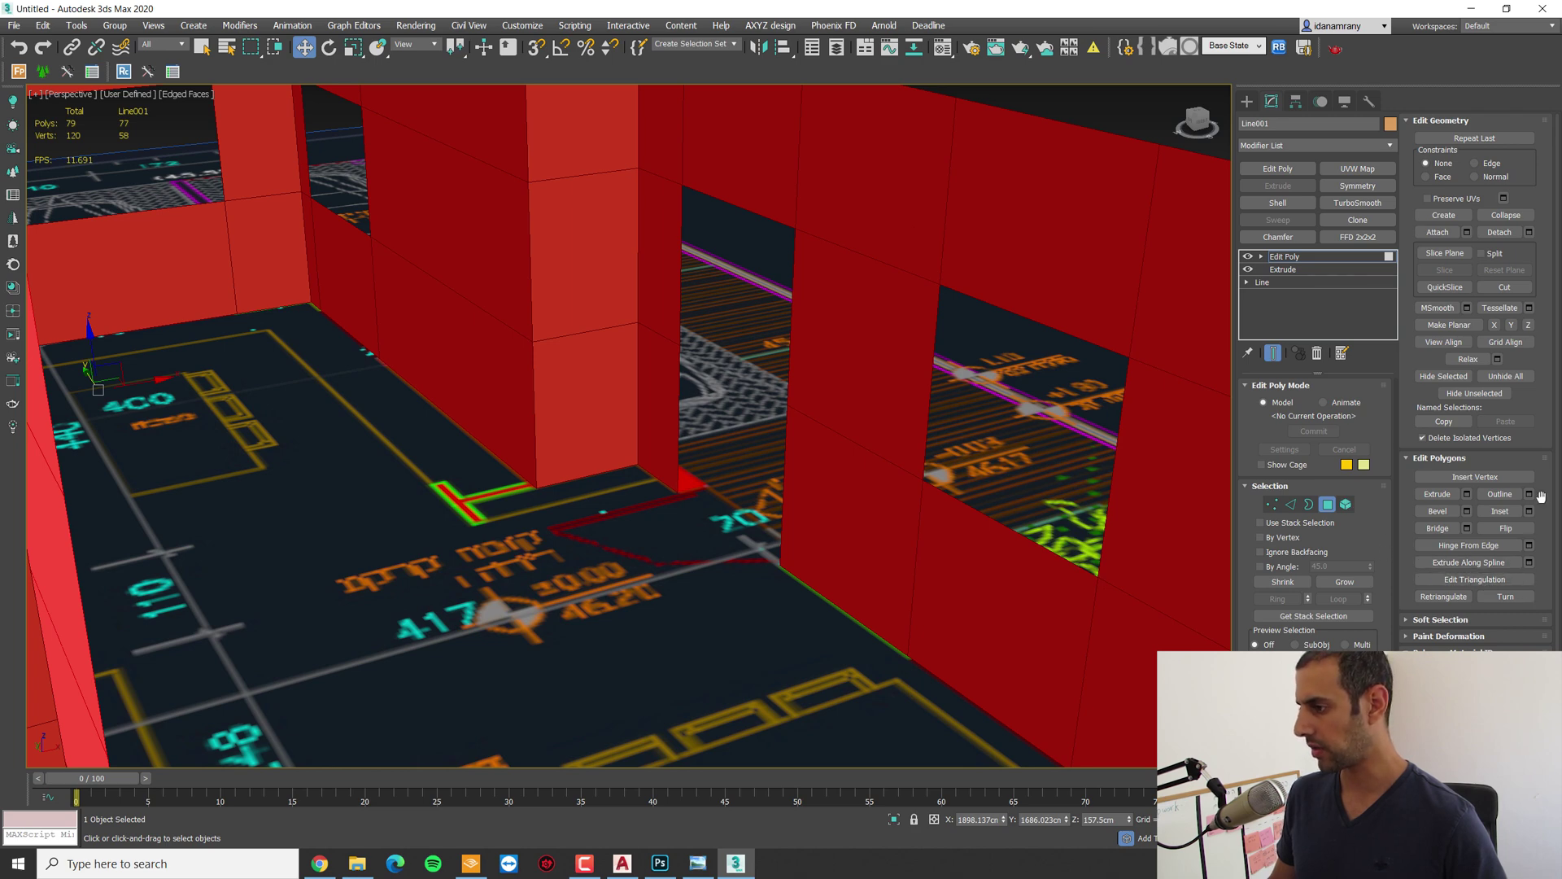
left_click(1510, 534)
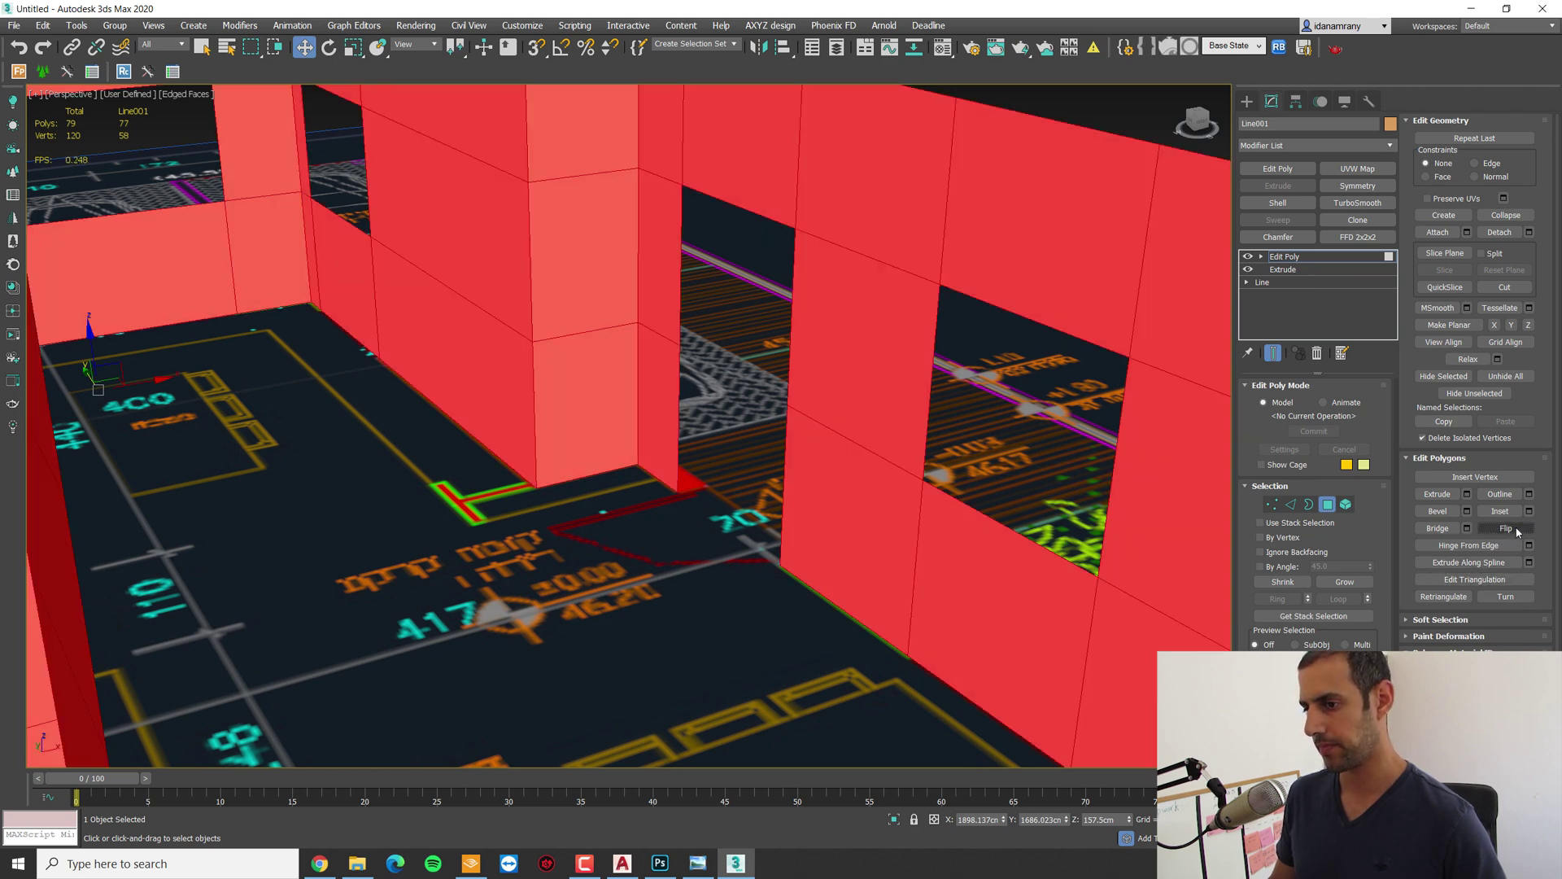
Step: Leave the polygon level and add a Shell modifier to the walls
scroll(1401, 442, "down", 4)
middle_click_drag(882, 382, 1150, 431, "alt")
scroll(1151, 431, "up", 3)
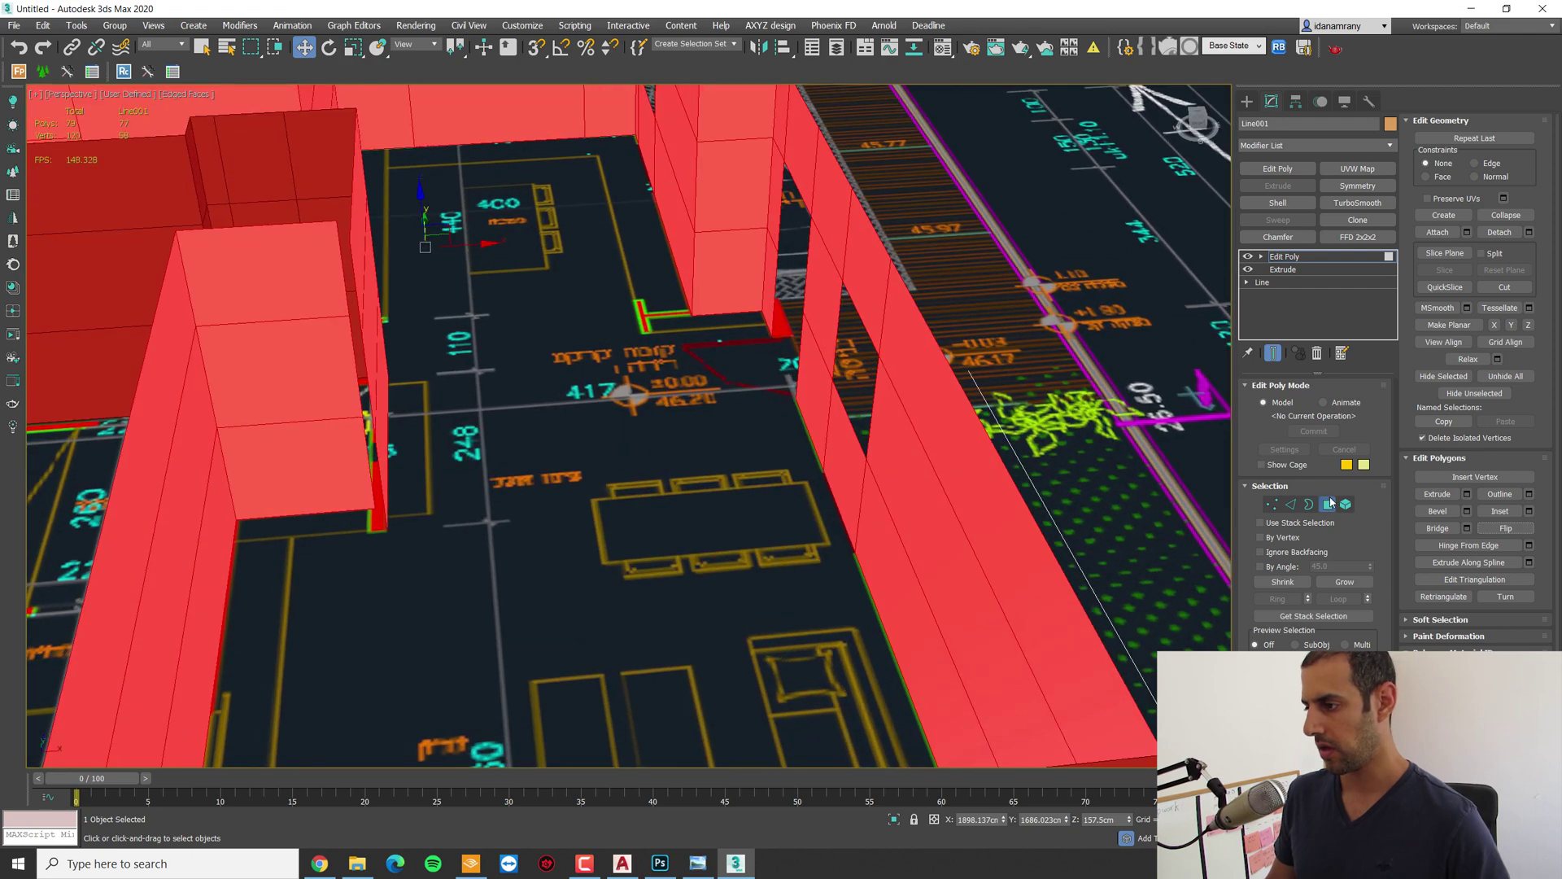
left_click(1283, 257)
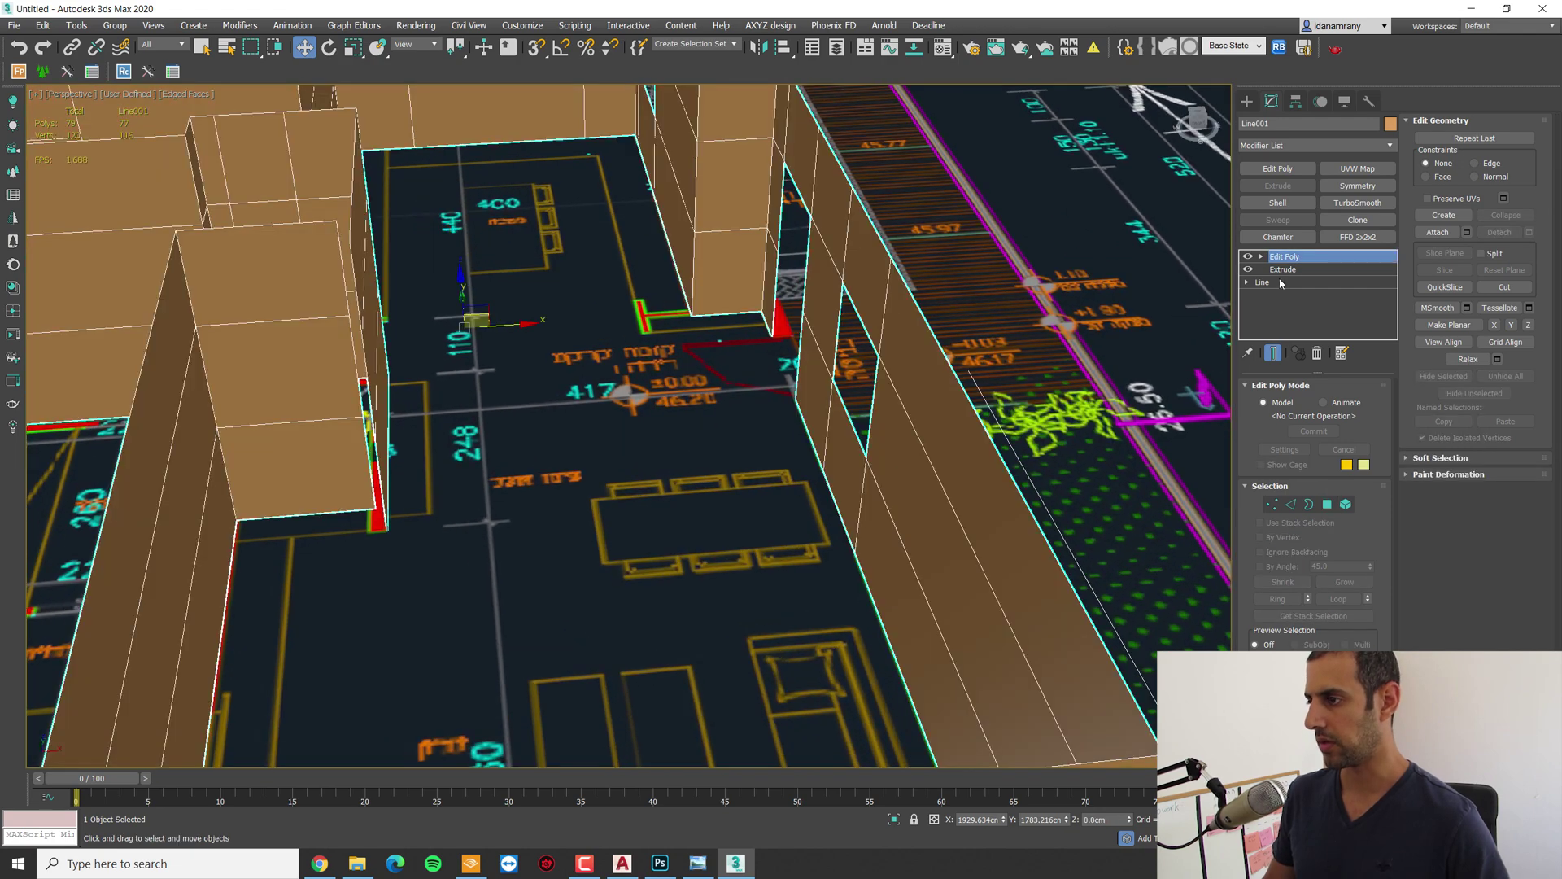
left_click(1292, 204)
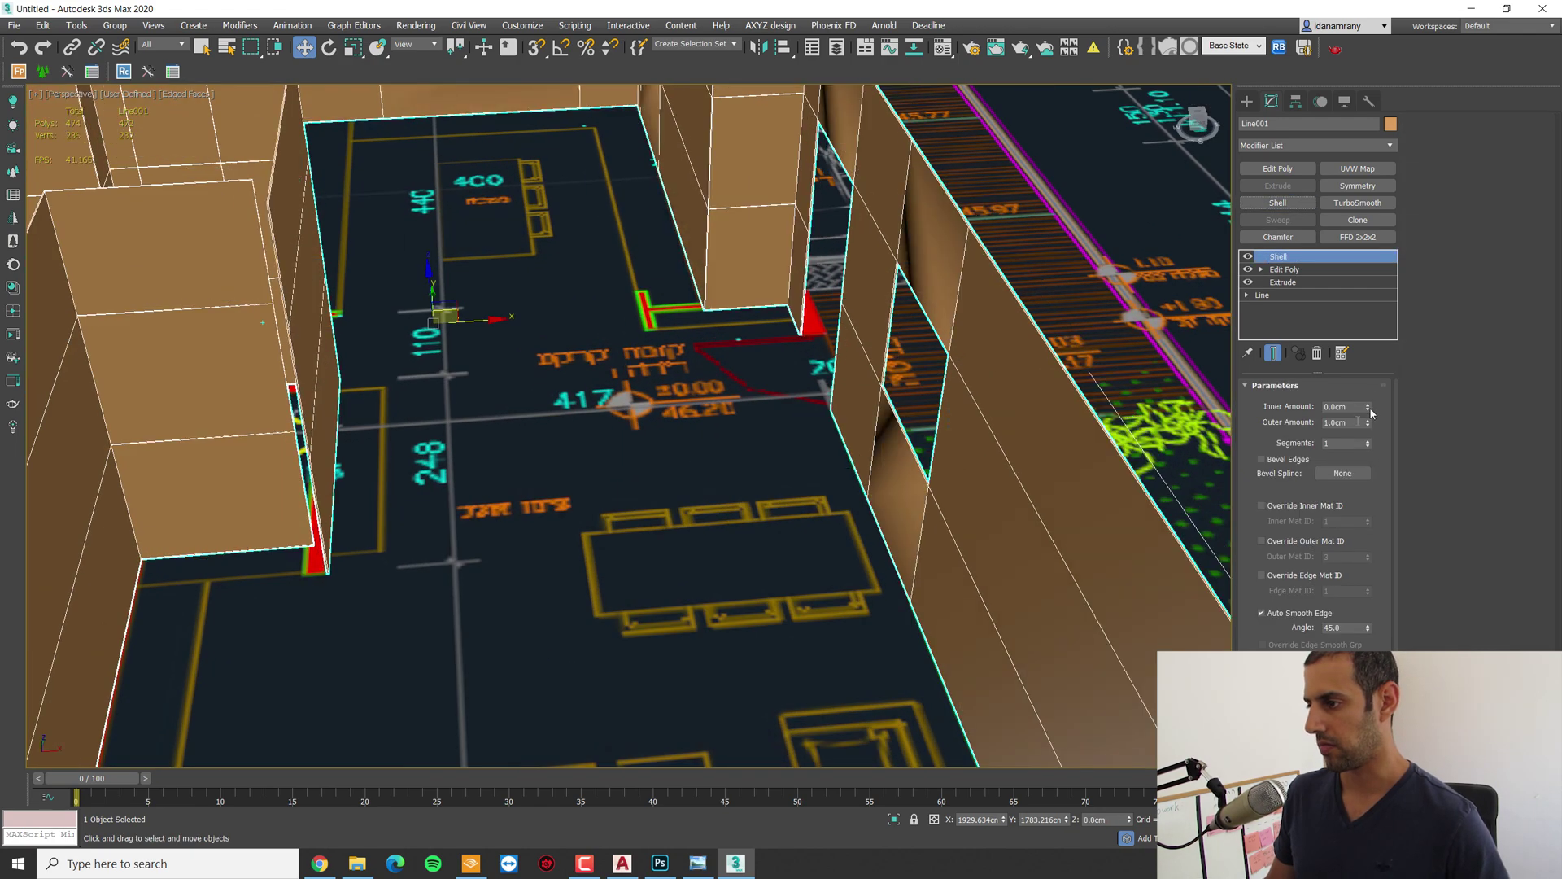
Step: Set the Shell's inner amount to 20 cm and outer amount to 0 cm, and turn on Straighten Corners
right_click(1368, 422)
left_click_drag(1368, 409, 1366, 359)
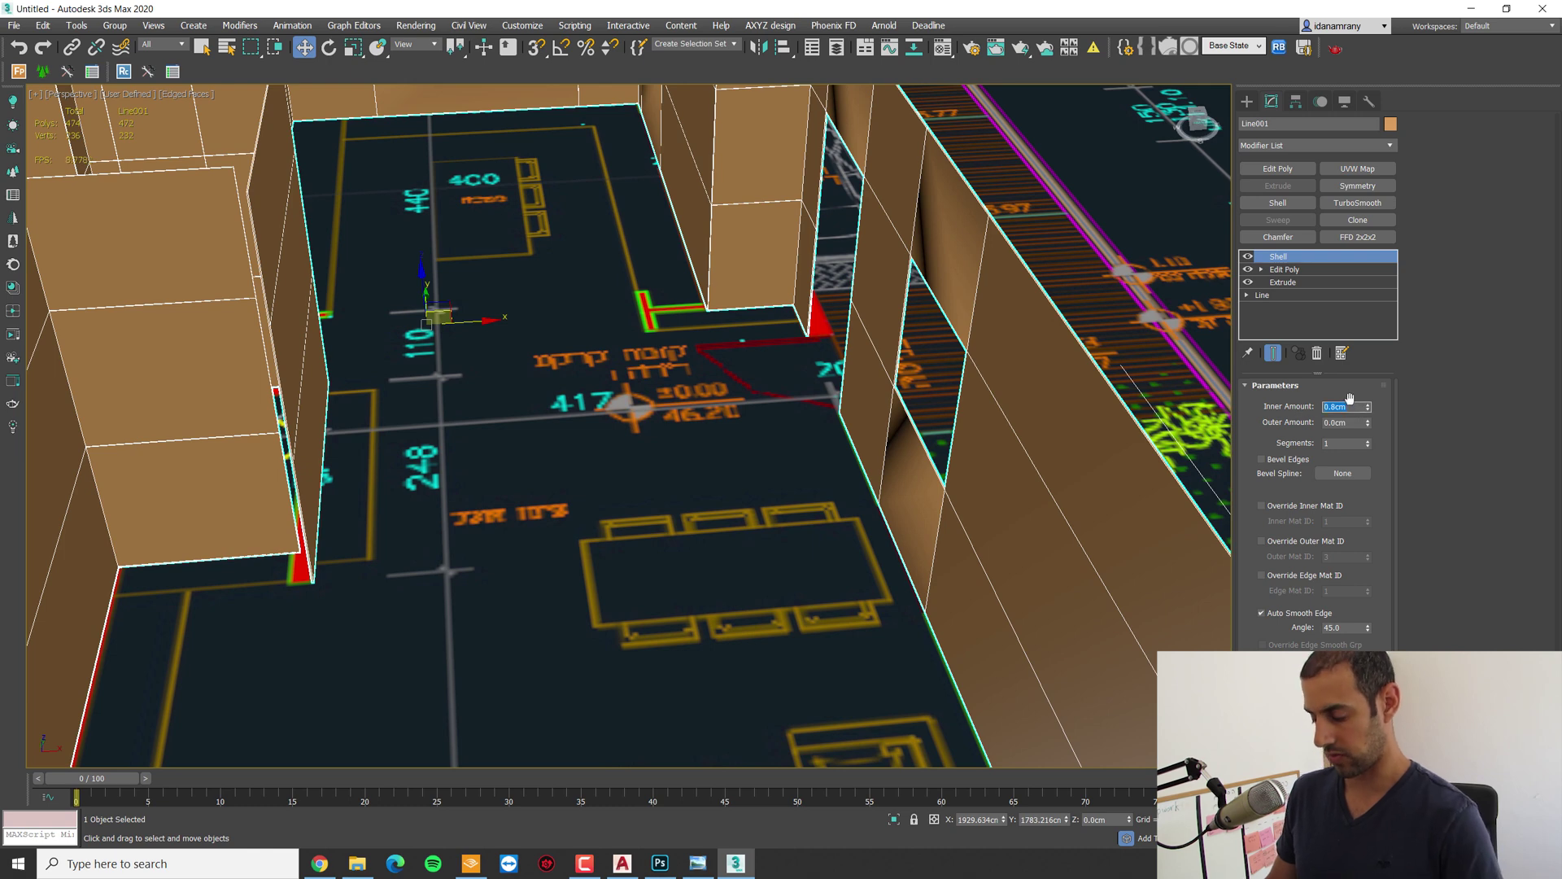
type("20")
key("Return")
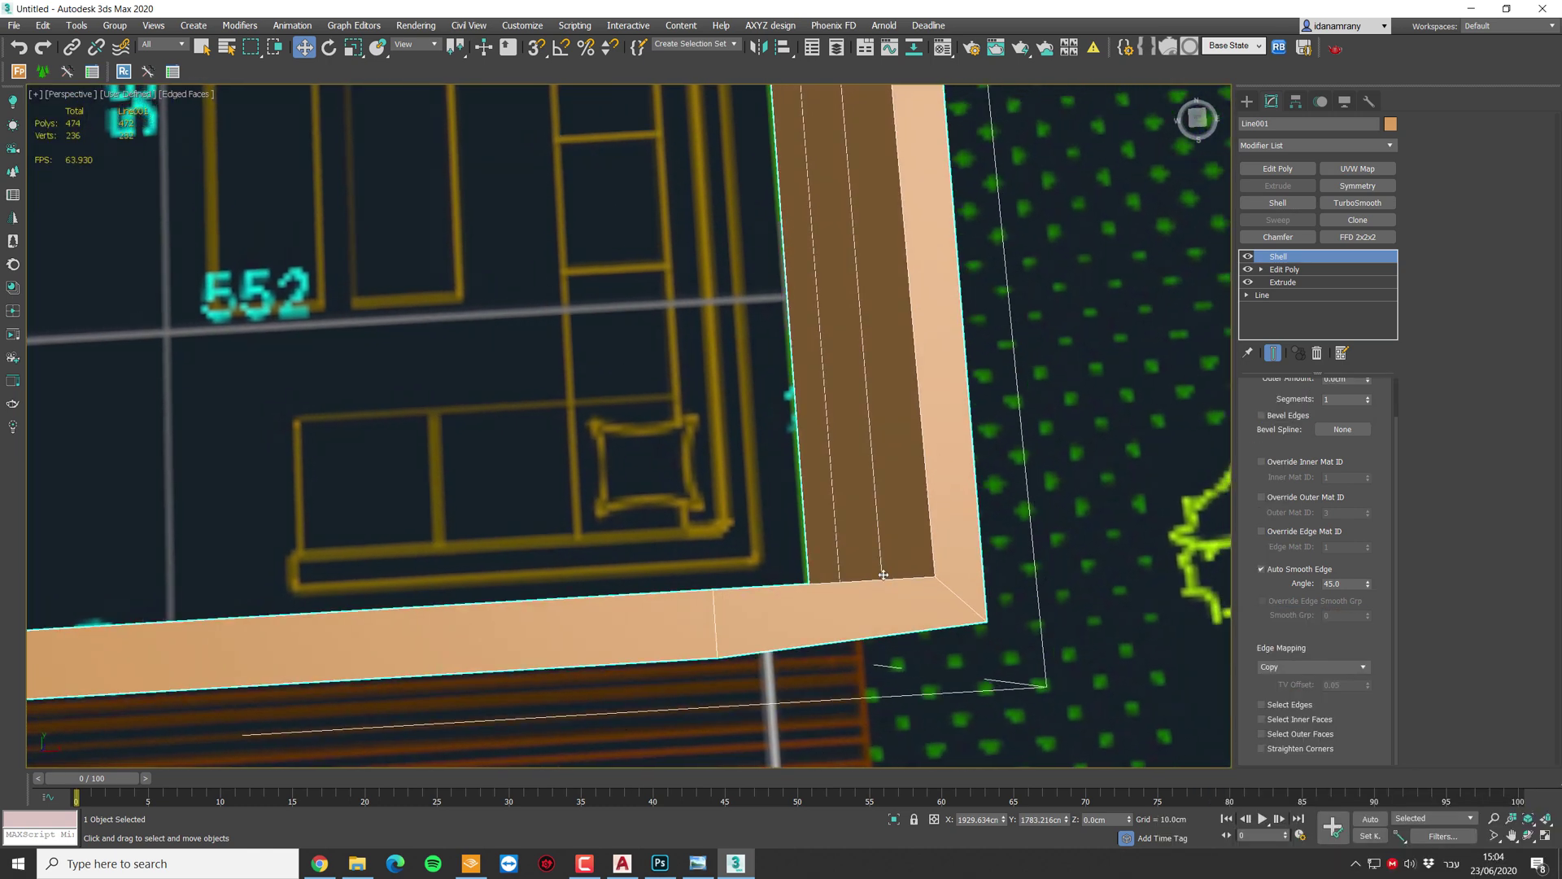
middle_click_drag(838, 635, 770, 629)
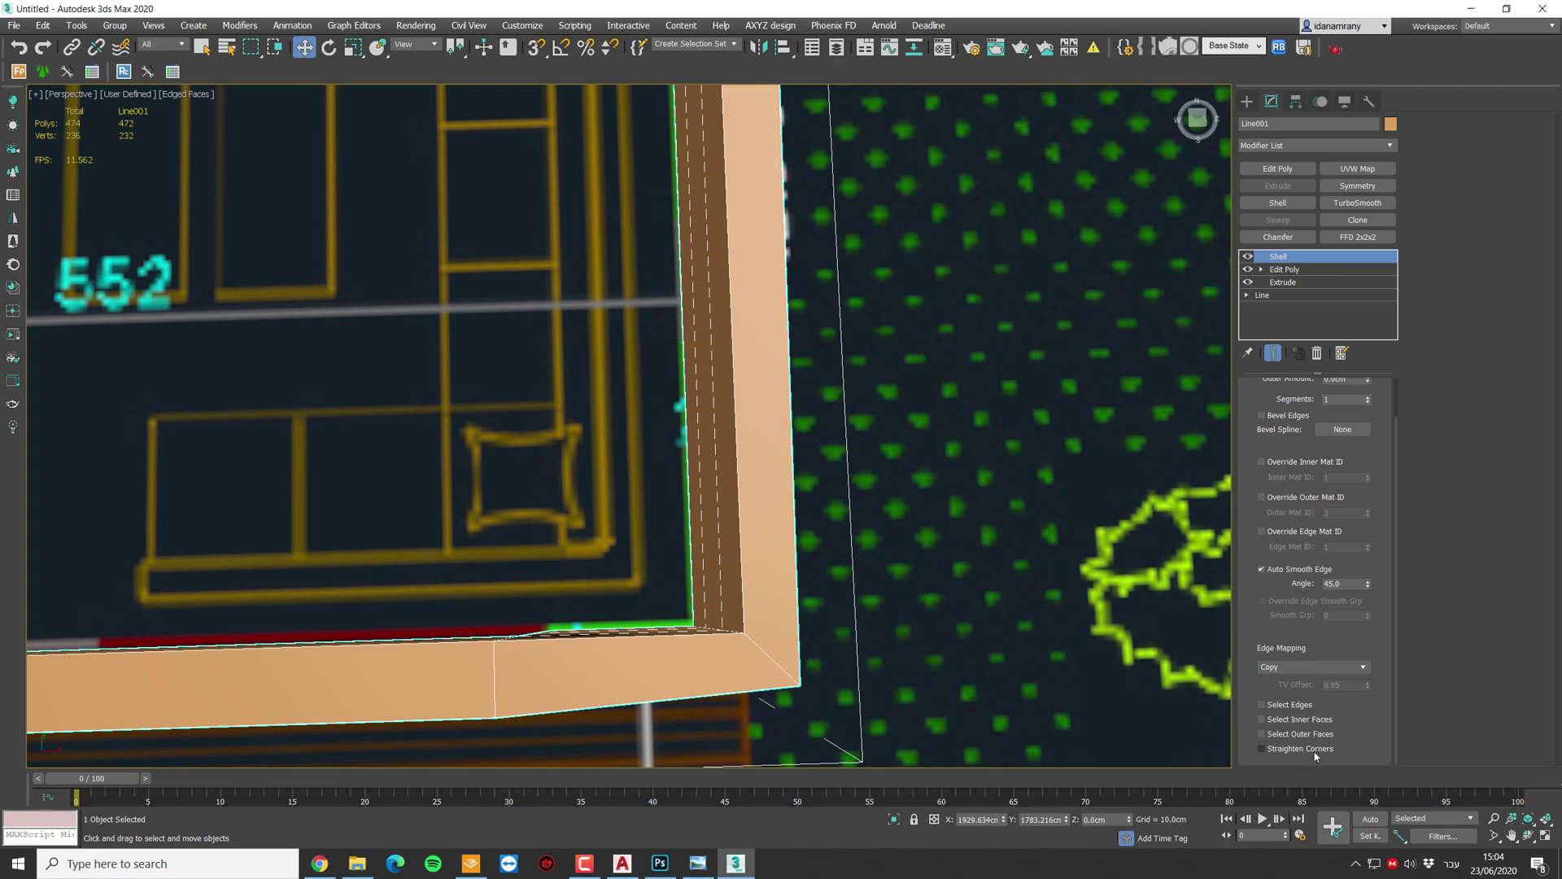
left_click(1288, 748)
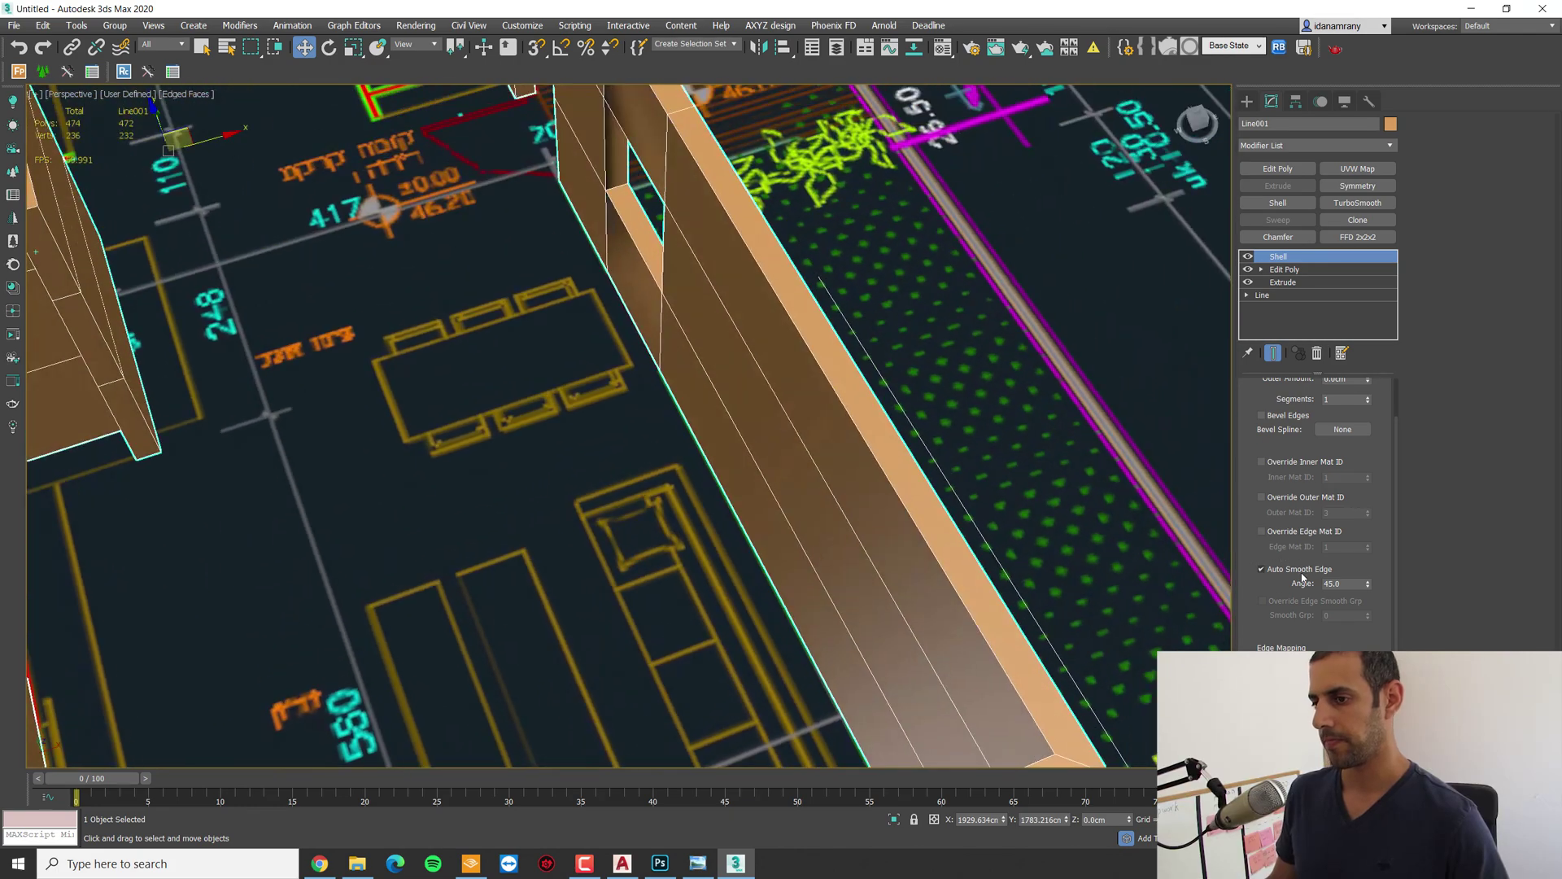
Step: Turn off Auto Smooth Edge for the Shell and enable Override Edge Smooth Grp
middle_click_drag(367, 211, 918, 436, "alt")
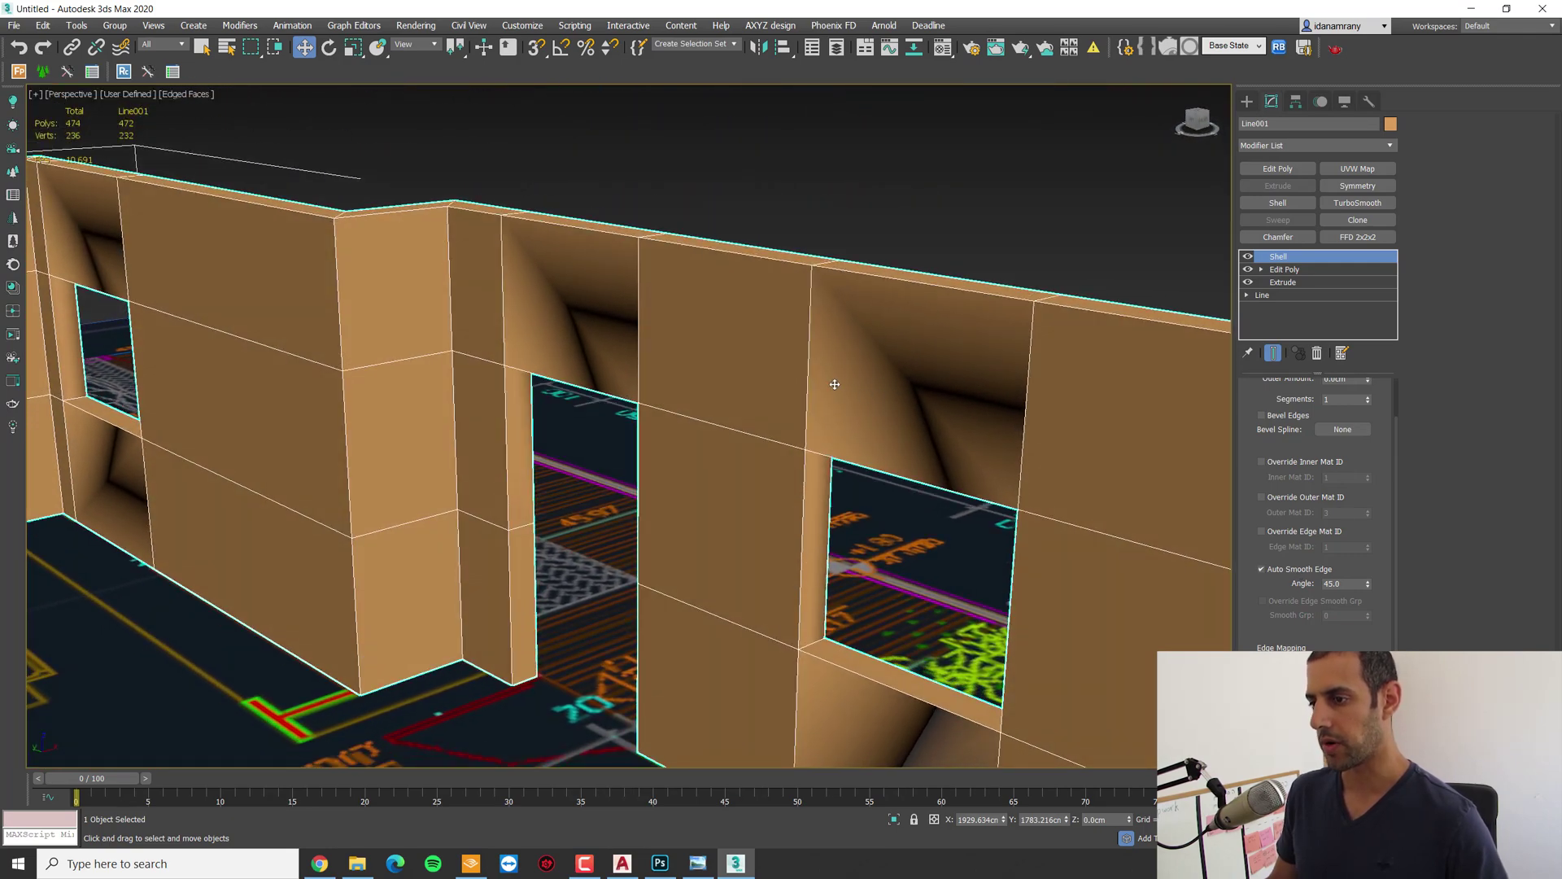
middle_click_drag(826, 401, 828, 397, "alt")
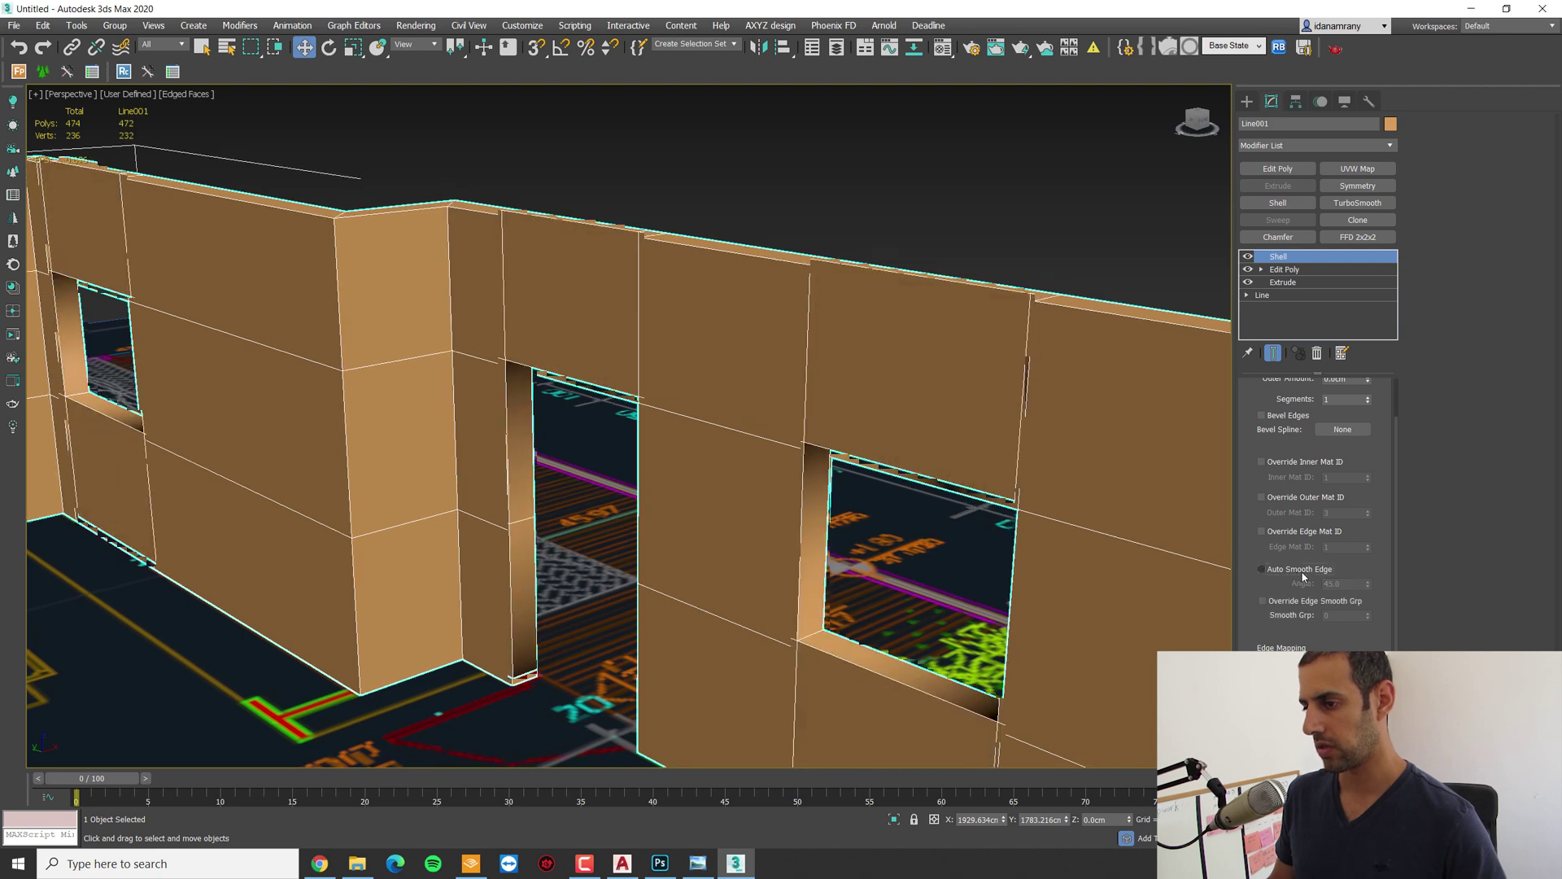
left_click(1284, 569)
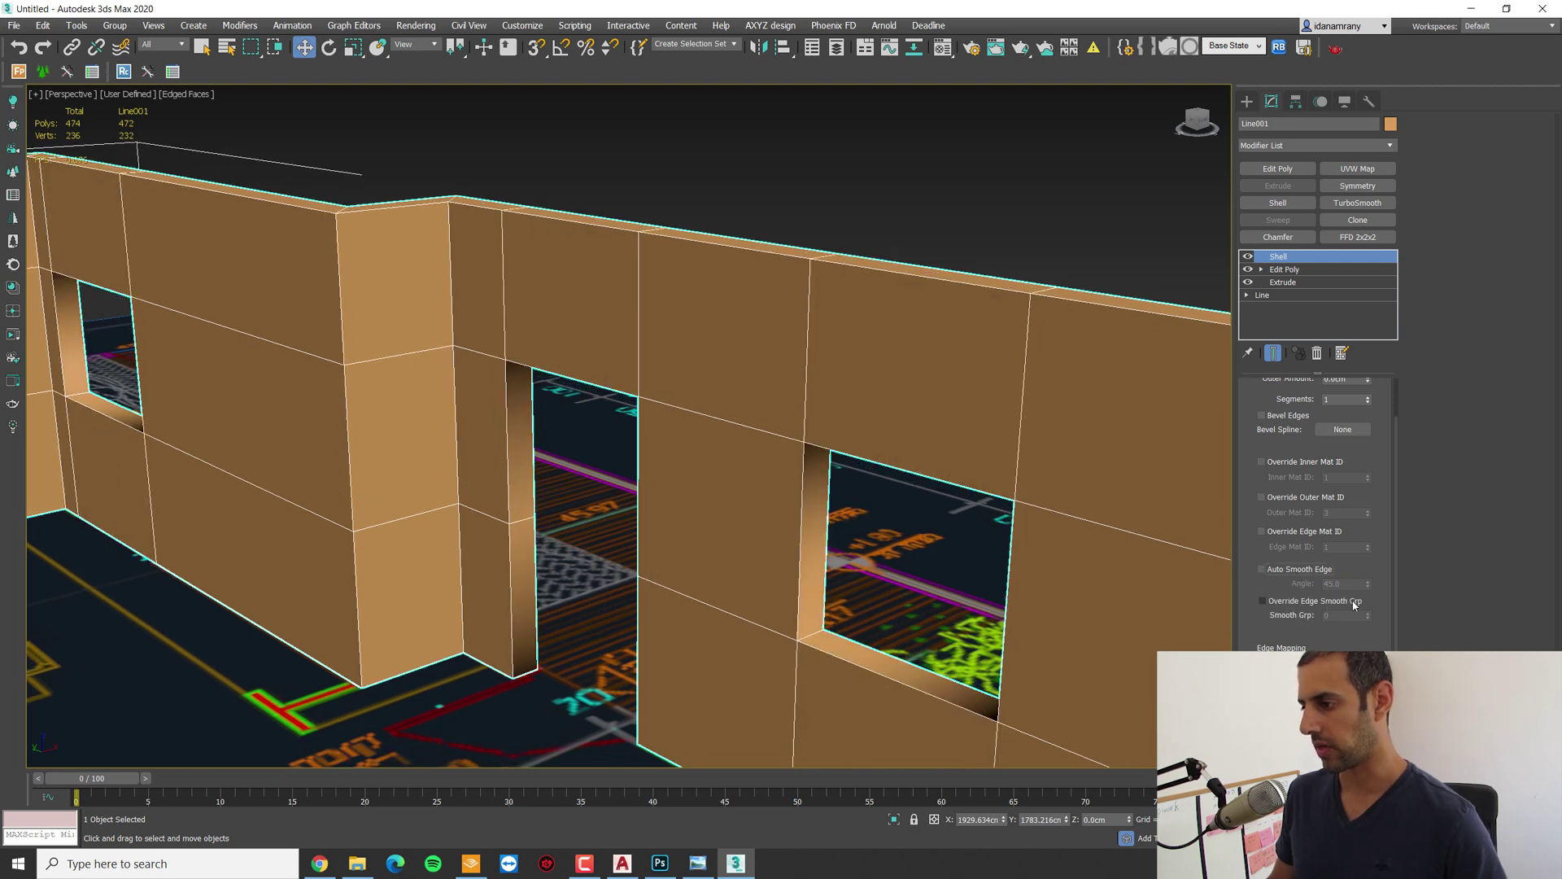
left_click(1298, 602)
middle_click_drag(822, 432, 794, 485, "alt")
scroll(748, 436, "down", 5)
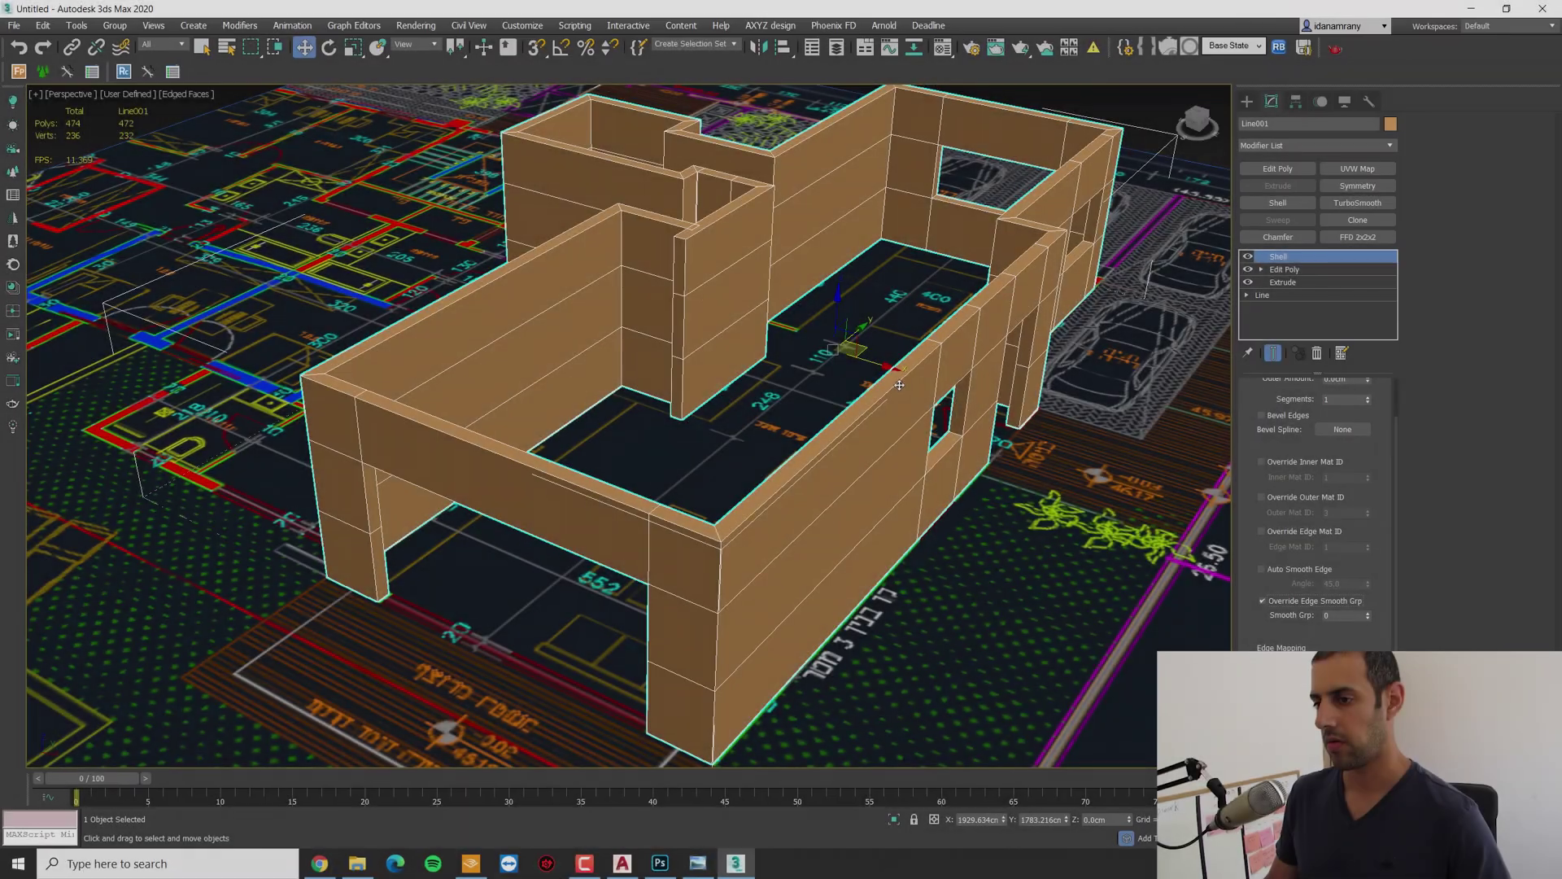
scroll(977, 397, "up", 5)
middle_click_drag(736, 513, 735, 510, "alt")
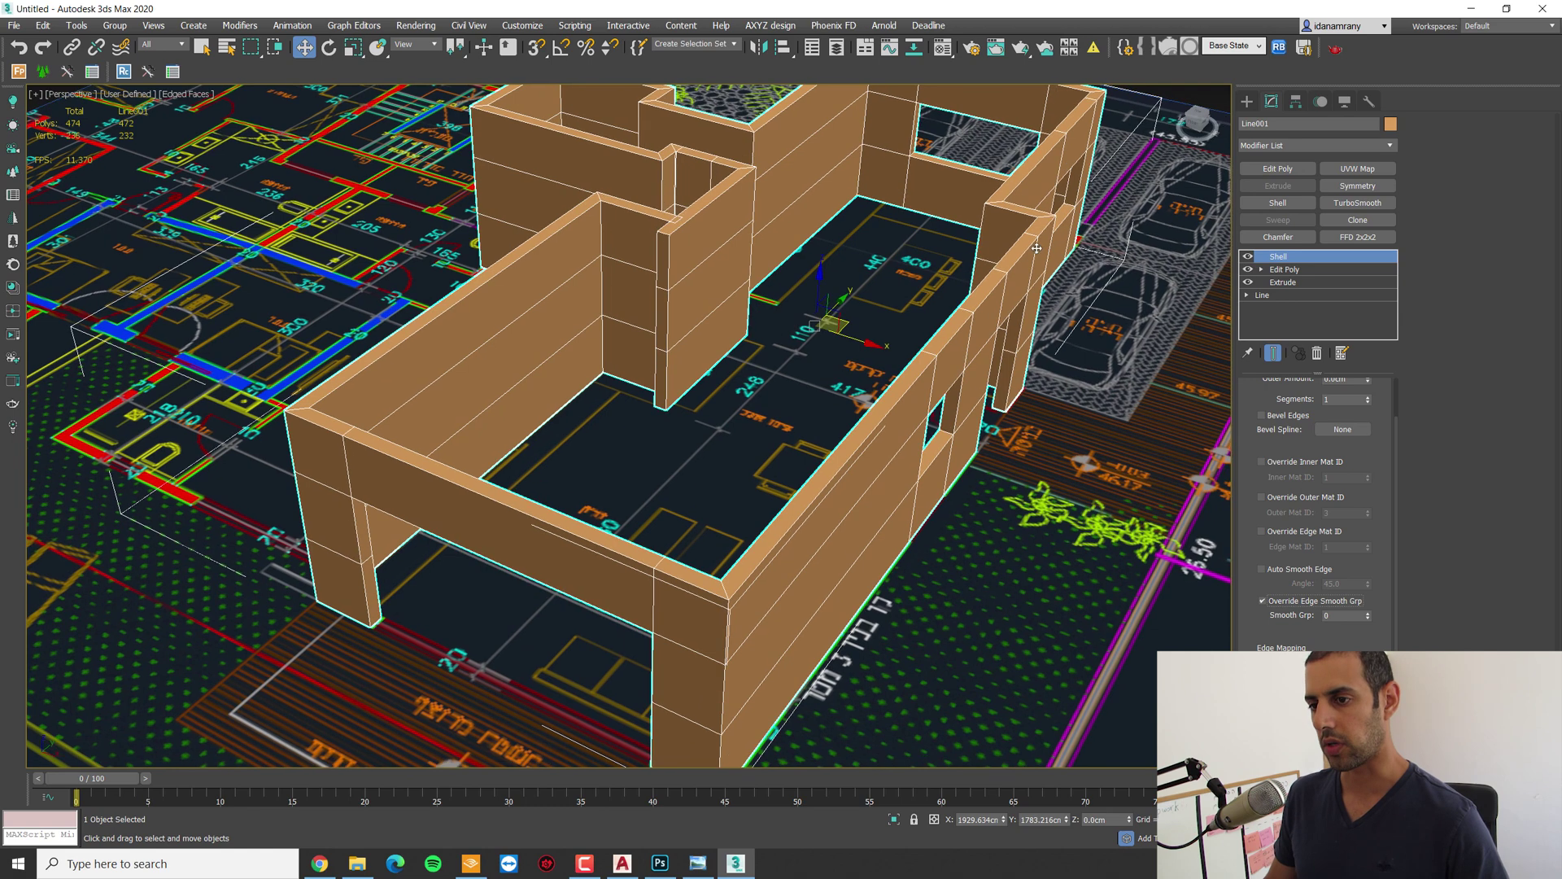
middle_click_drag(711, 421, 1307, 269, "alt")
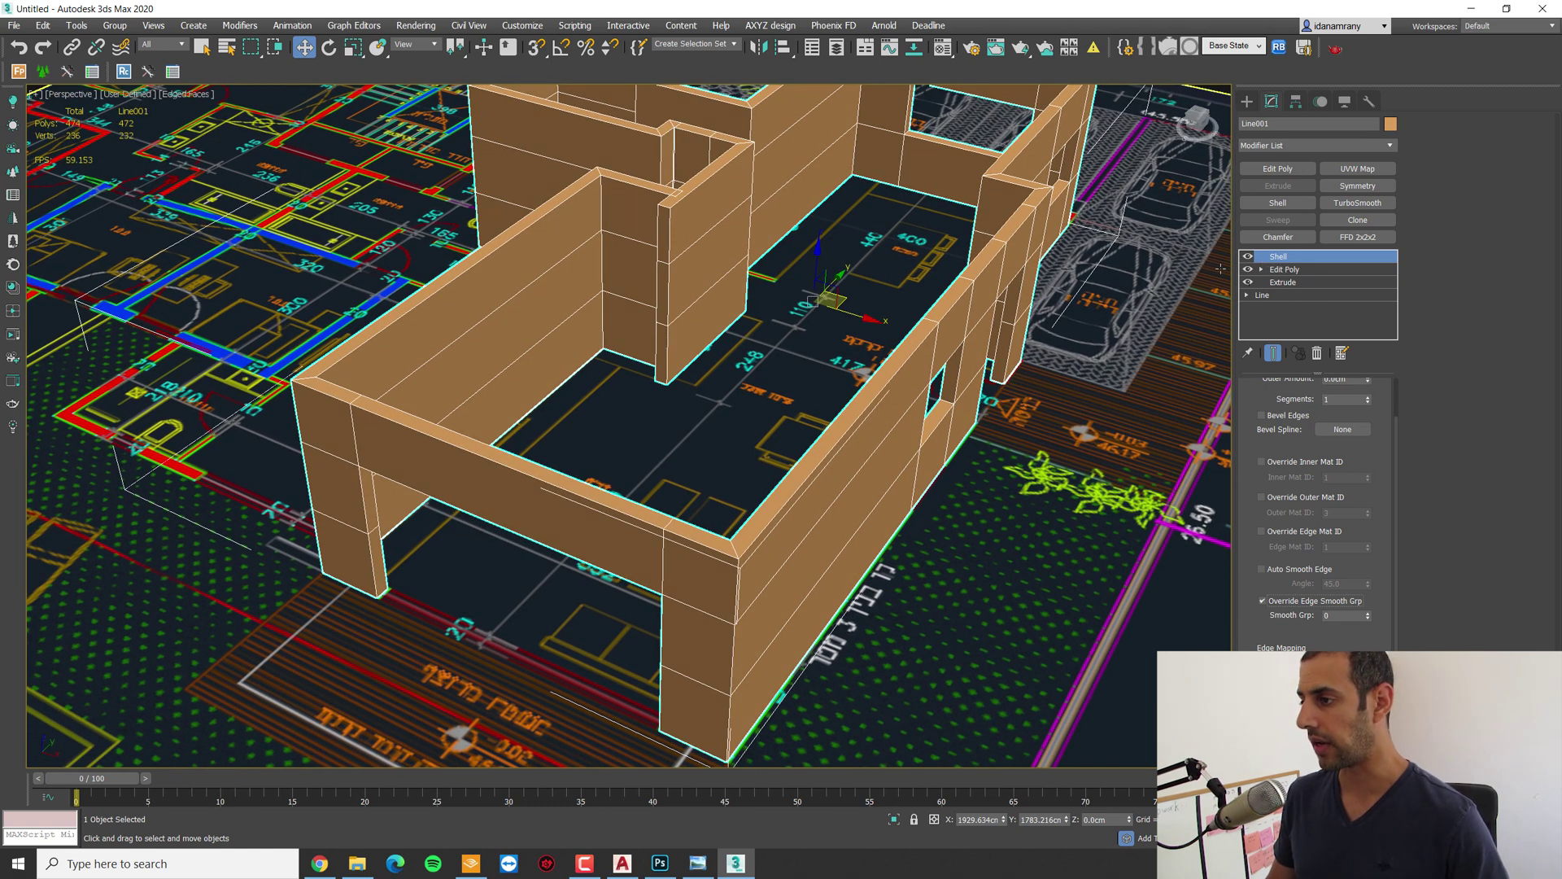
Step: Try shifting the vertex column beside the entrance window along the wall in Edit Poly with the end result hidden
left_click(1283, 270)
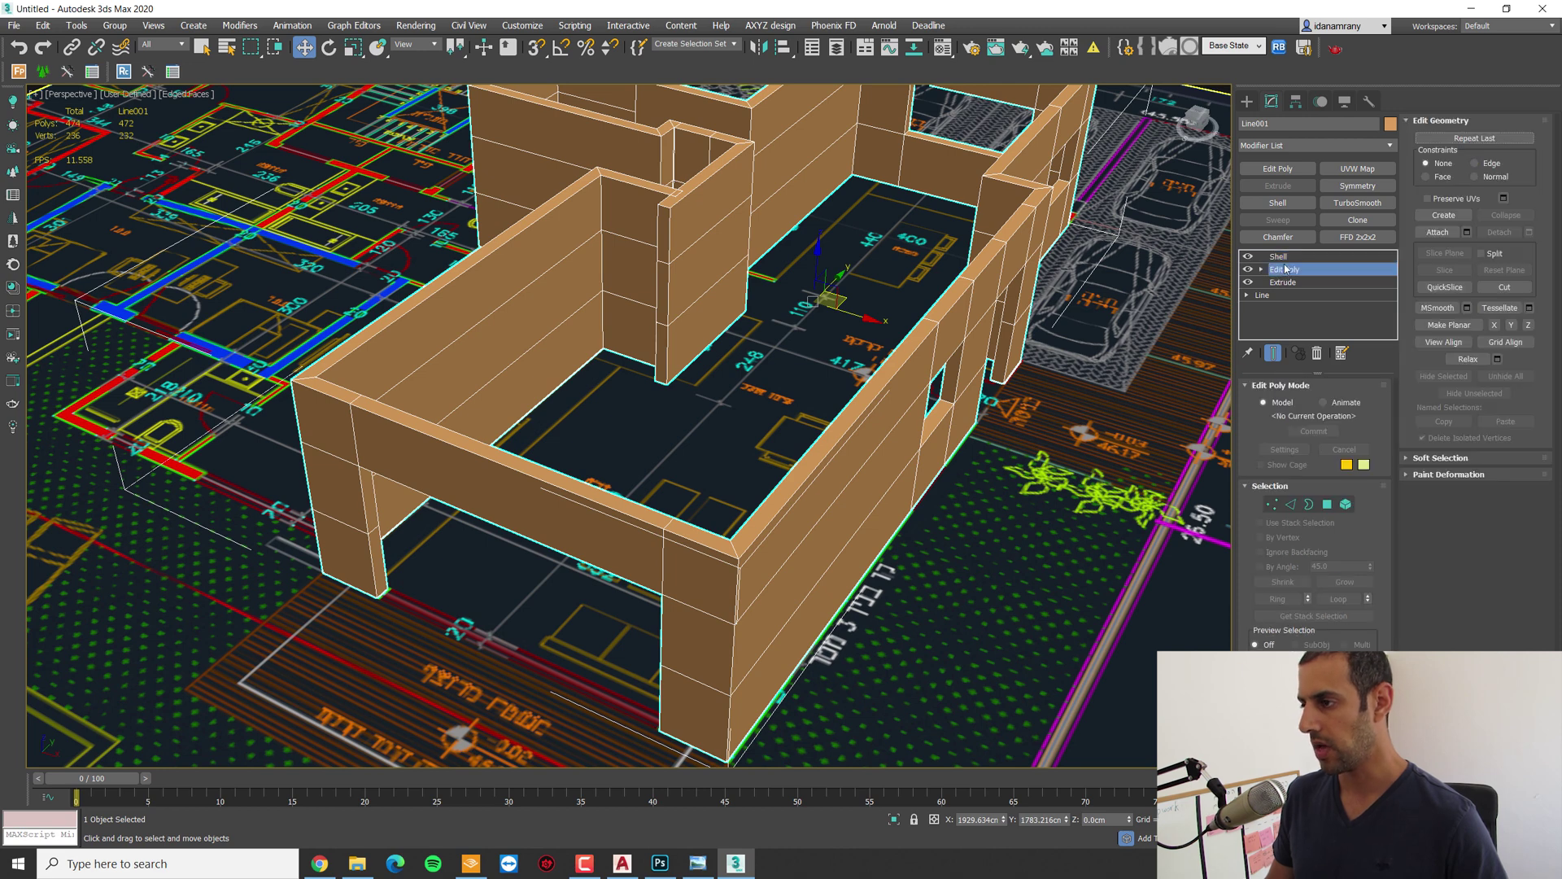
left_click(1273, 353)
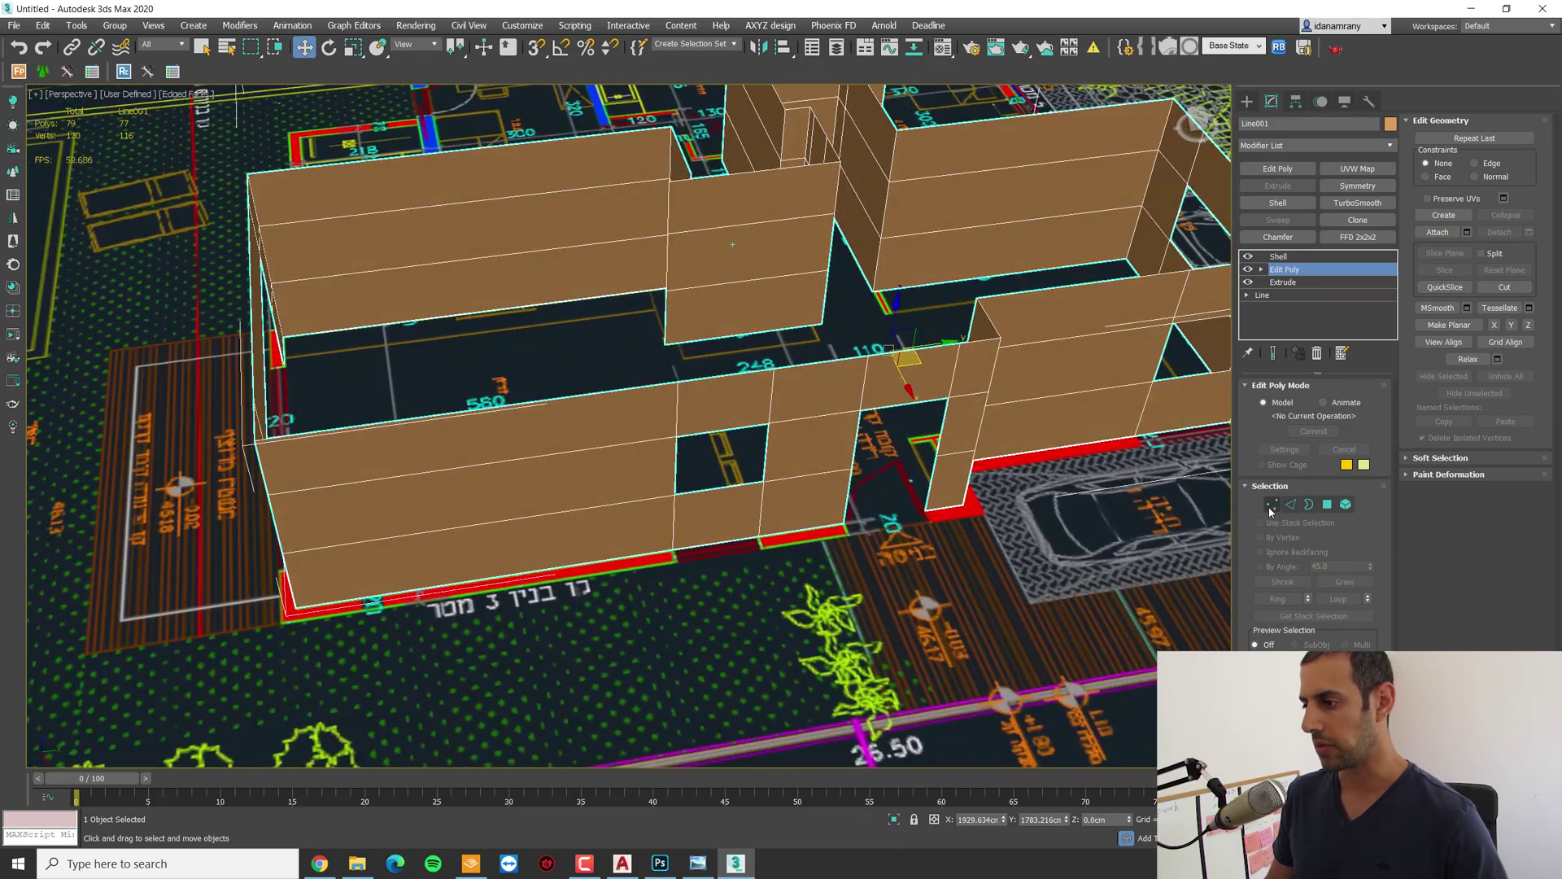
left_click(1271, 505)
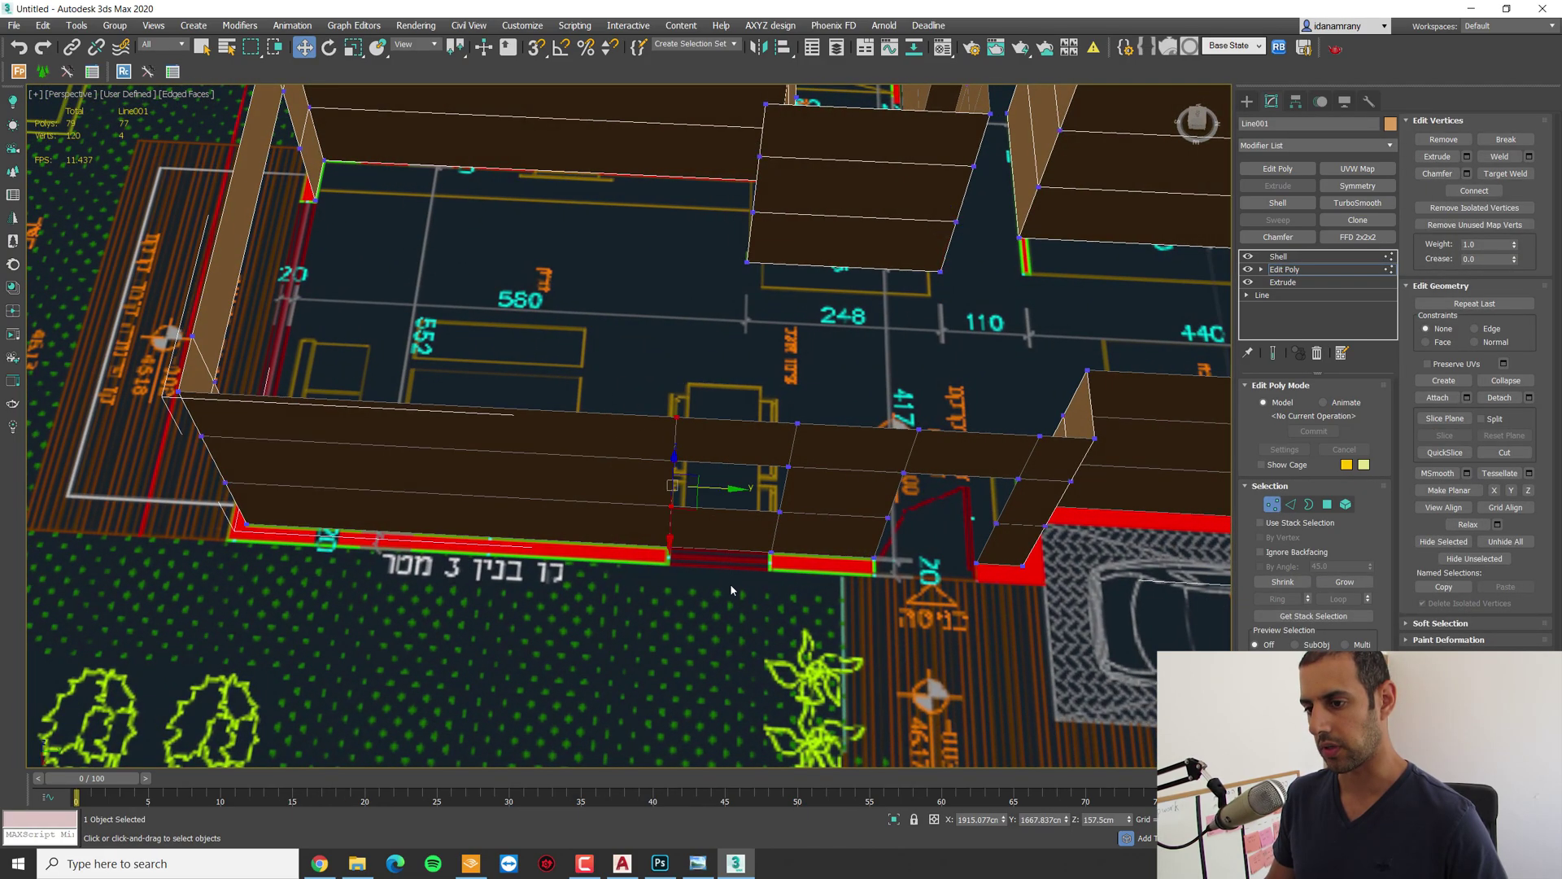
middle_click_drag(731, 585, 716, 488, "alt")
left_click_drag(716, 488, 662, 424)
middle_click_drag(579, 442, 683, 443, "alt")
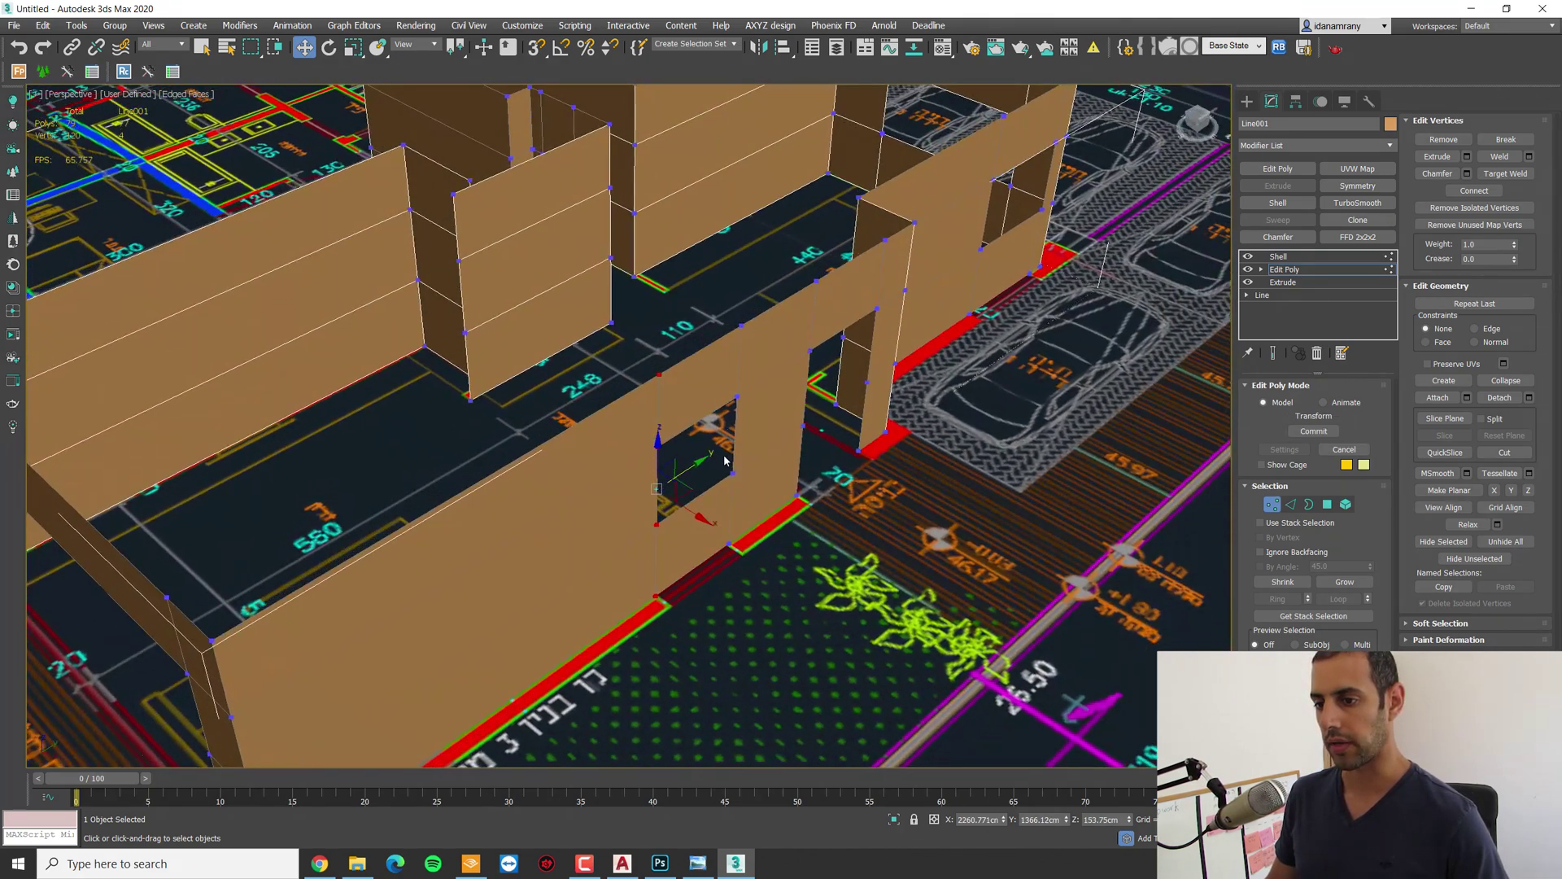
left_click_drag(718, 447, 712, 451)
middle_click_drag(708, 448, 602, 464, "alt")
left_click_drag(658, 364, 706, 562)
middle_click_drag(708, 475, 846, 455, "alt")
left_click(1273, 506)
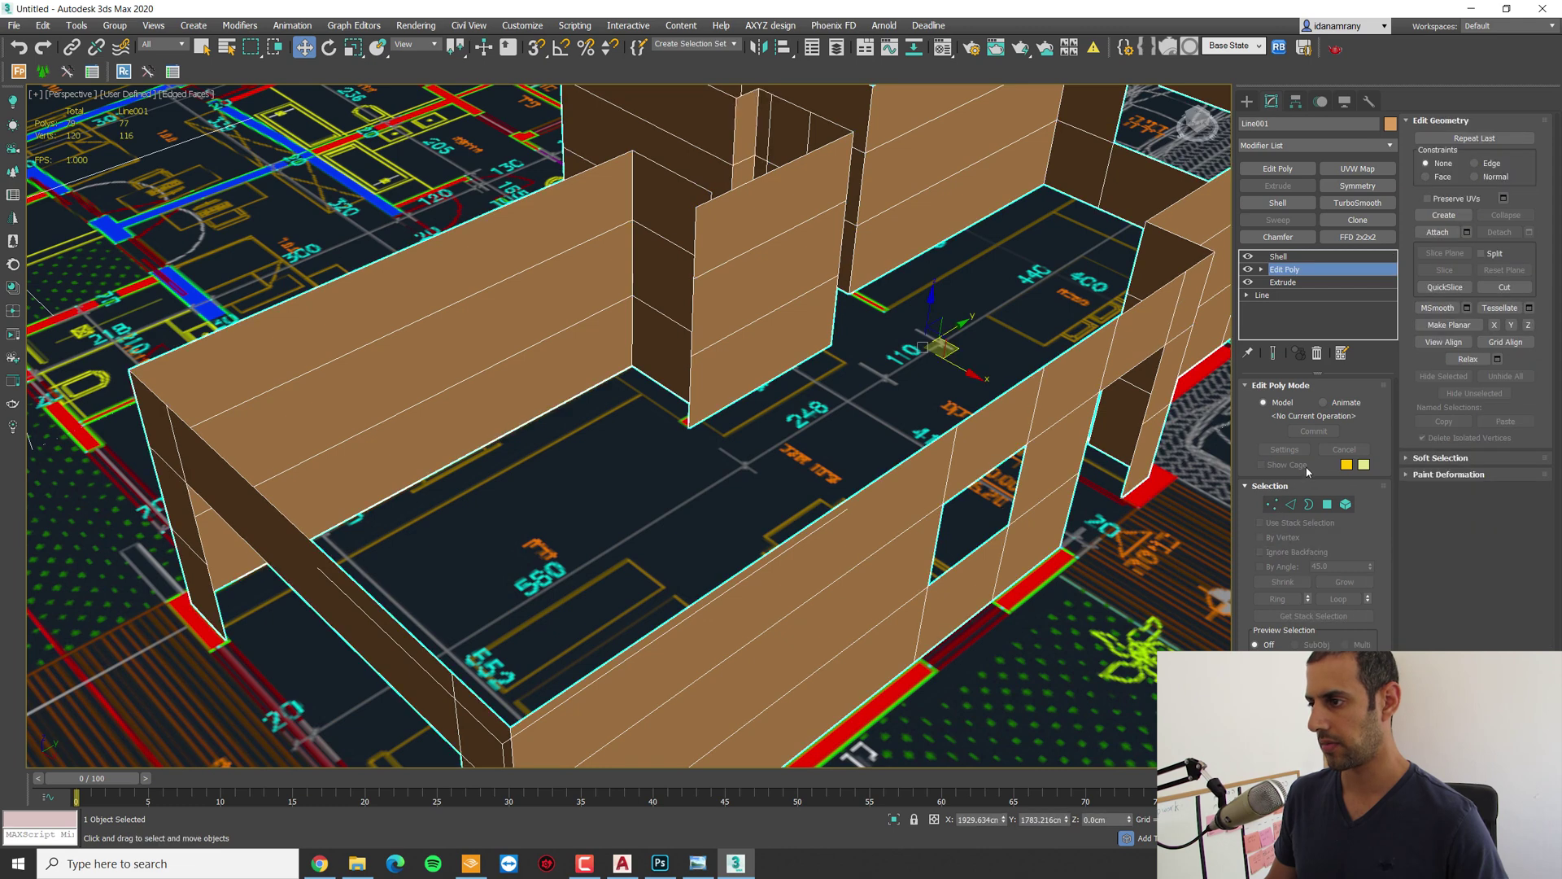
Step: Return to the Shell modifier and examine the thickened walls against the floor plan around the entrance
left_click(1293, 256)
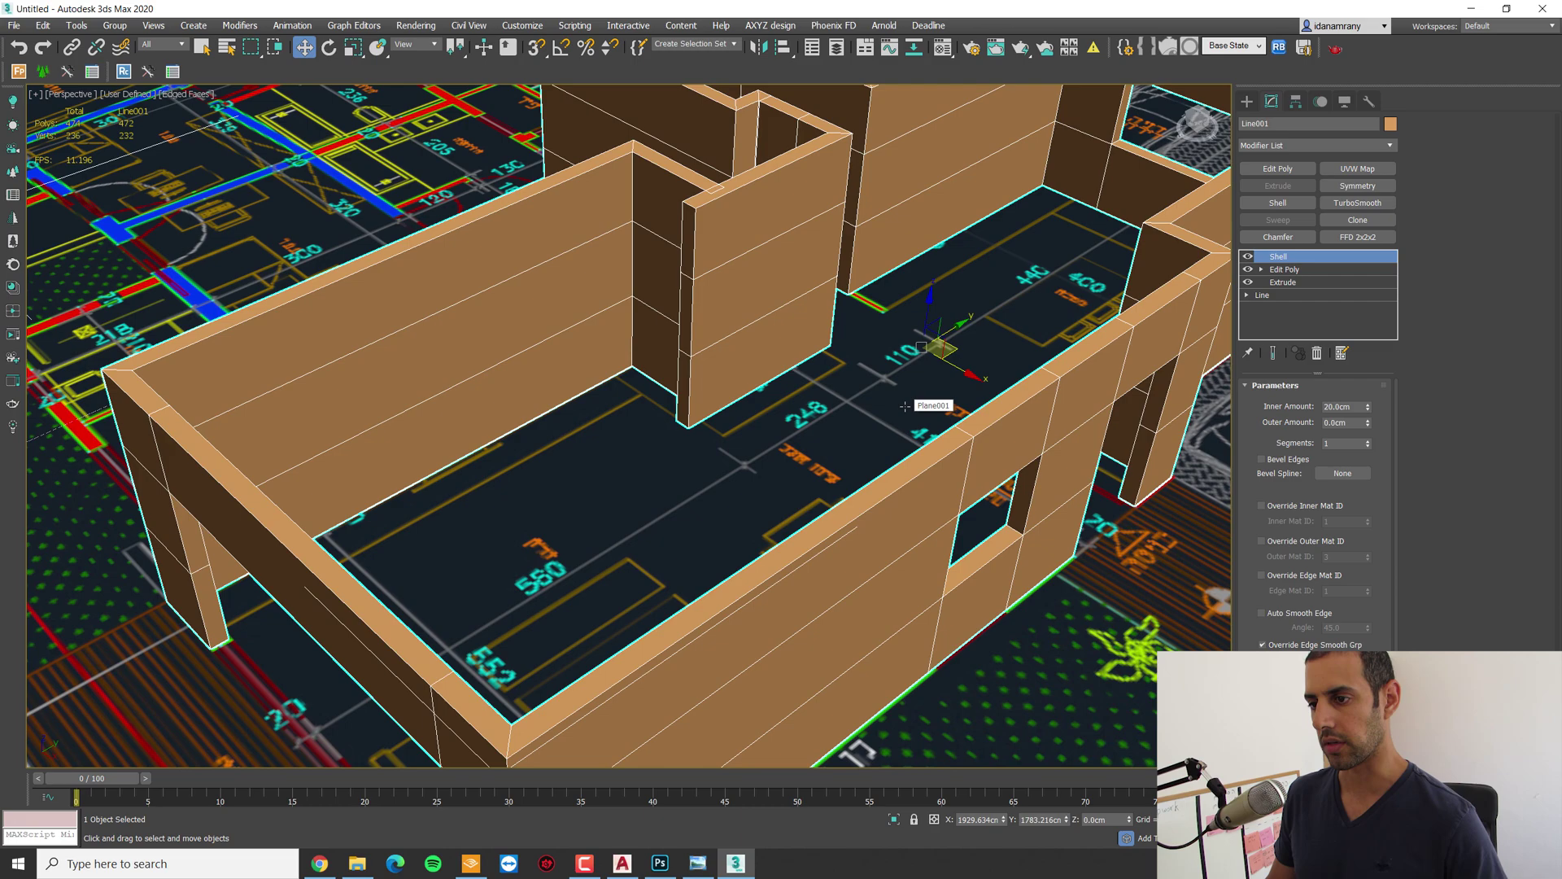
scroll(931, 401, "down", 3)
scroll(1035, 325, "down", 2)
middle_click_drag(981, 297, 1028, 320, "alt")
scroll(1040, 334, "up", 3)
scroll(783, 415, "up", 4)
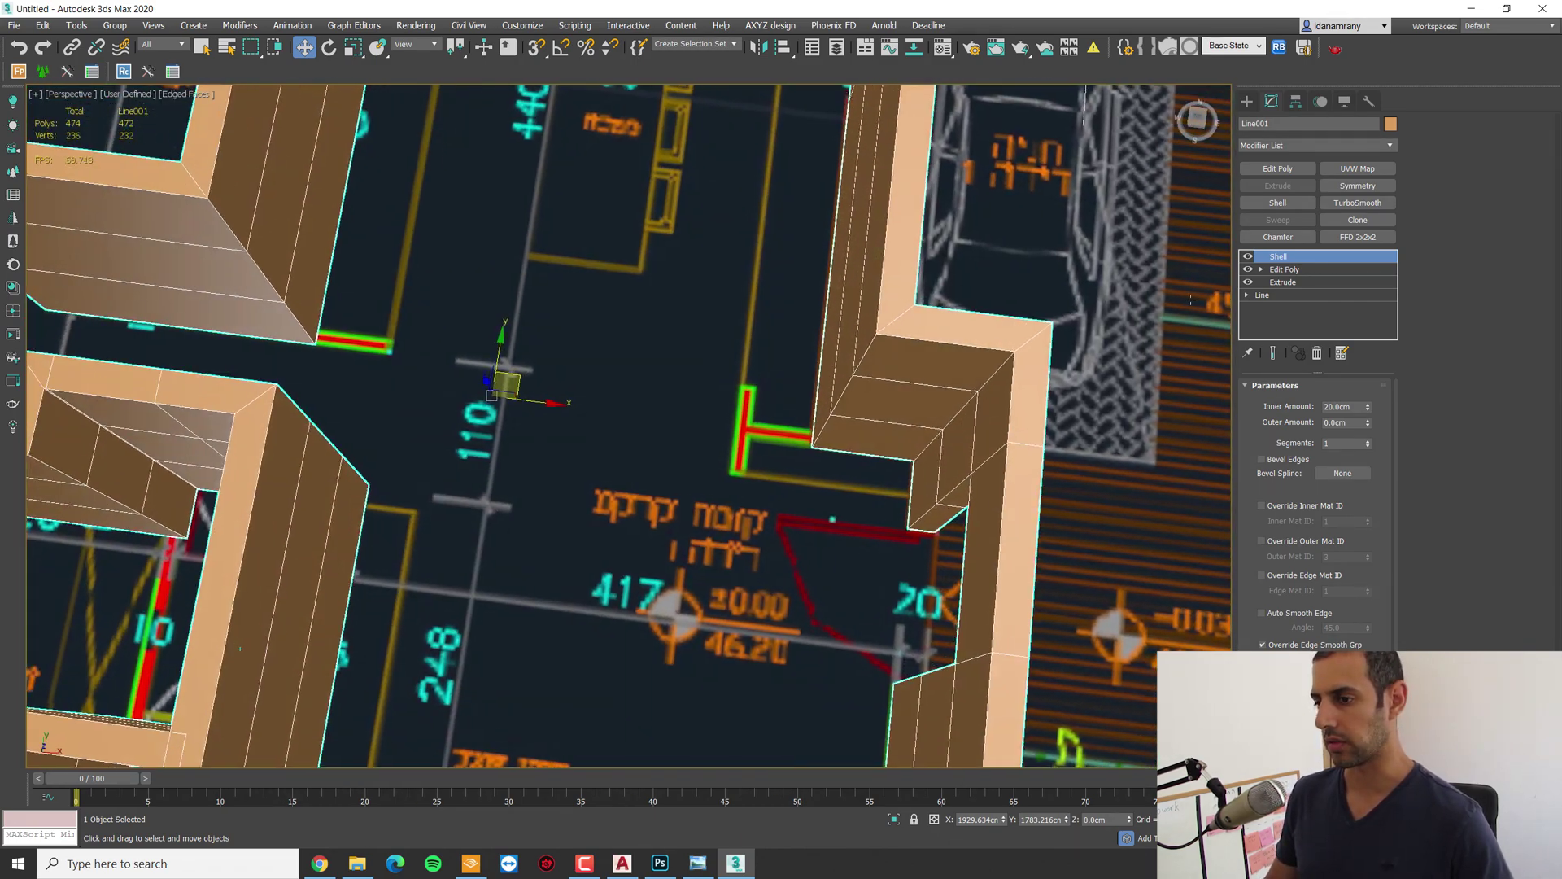
Step: Draw a short straight horizontal spline along the small partition beside the entrance, following the floor plan
left_click(1235, 103)
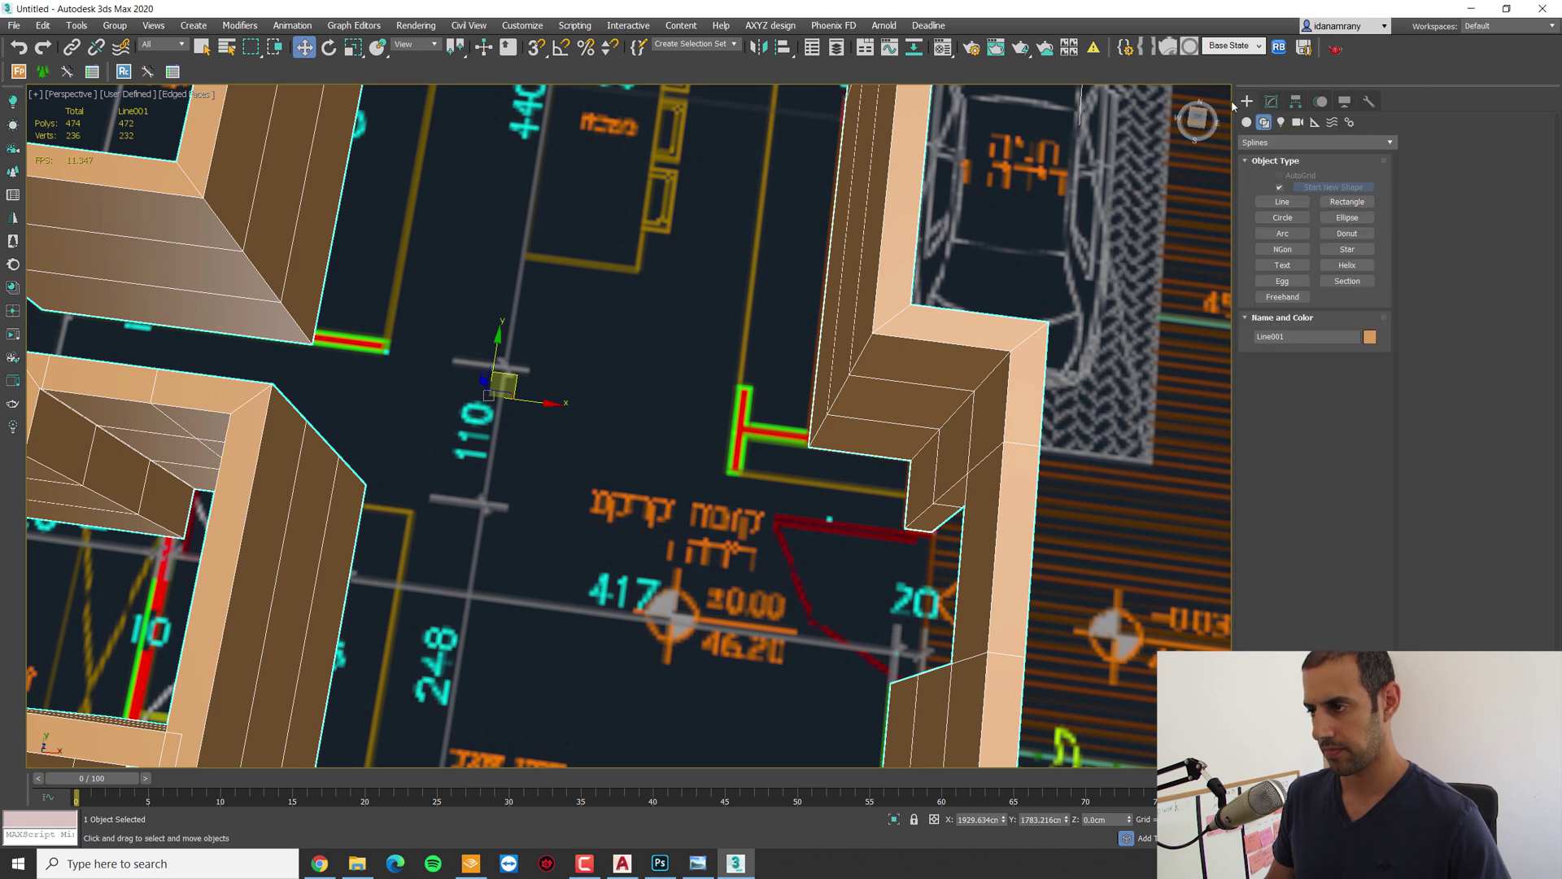
key("t")
key("z")
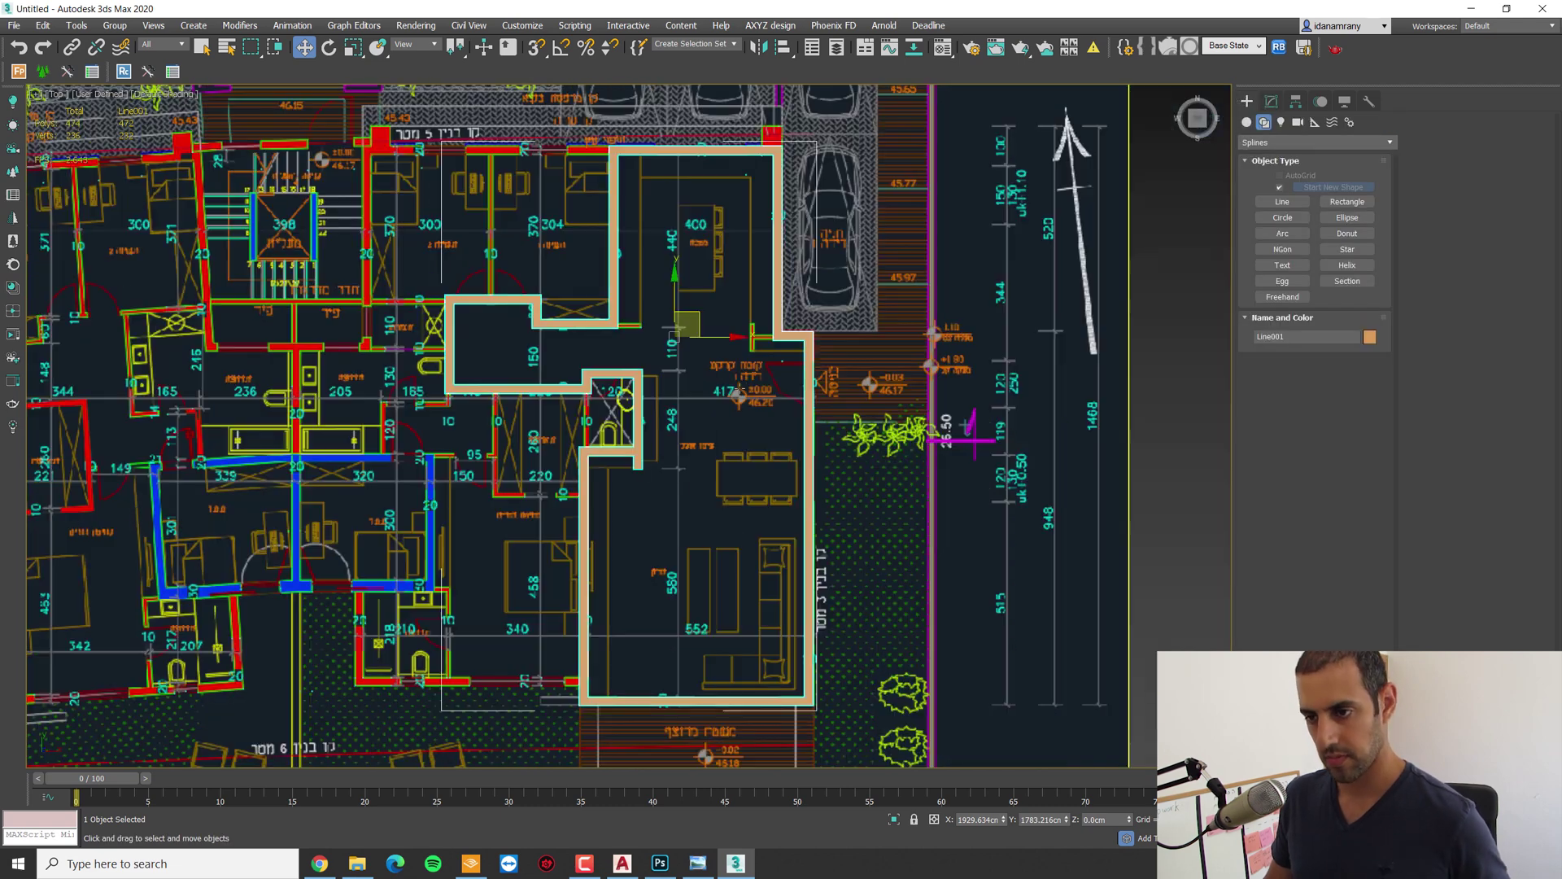
left_click(1292, 200)
scroll(781, 314, "up", 6)
left_click(910, 310)
left_click(780, 310)
right_click(779, 309)
left_click(1271, 101)
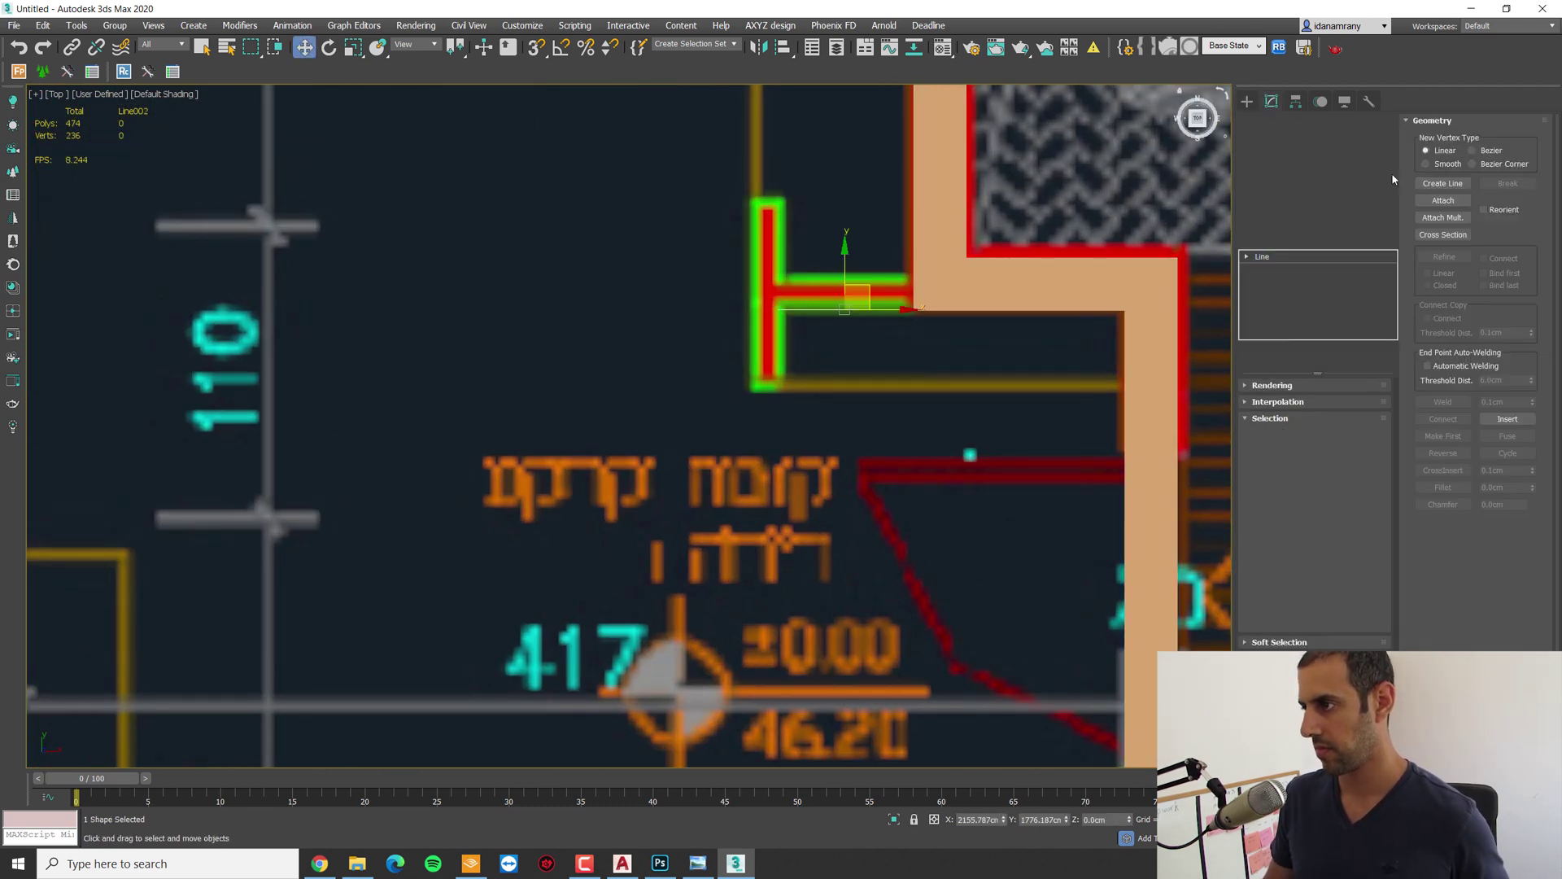
Step: Add the partition's upright segment and an about 62 cm stub on the opposite side of the hallway as lines in the same shape
left_click(1442, 183)
left_click(753, 386)
scroll(745, 217, "down", 3)
middle_click_drag(745, 217, 1084, 373)
left_click(645, 380)
left_click(537, 381)
right_click(537, 380)
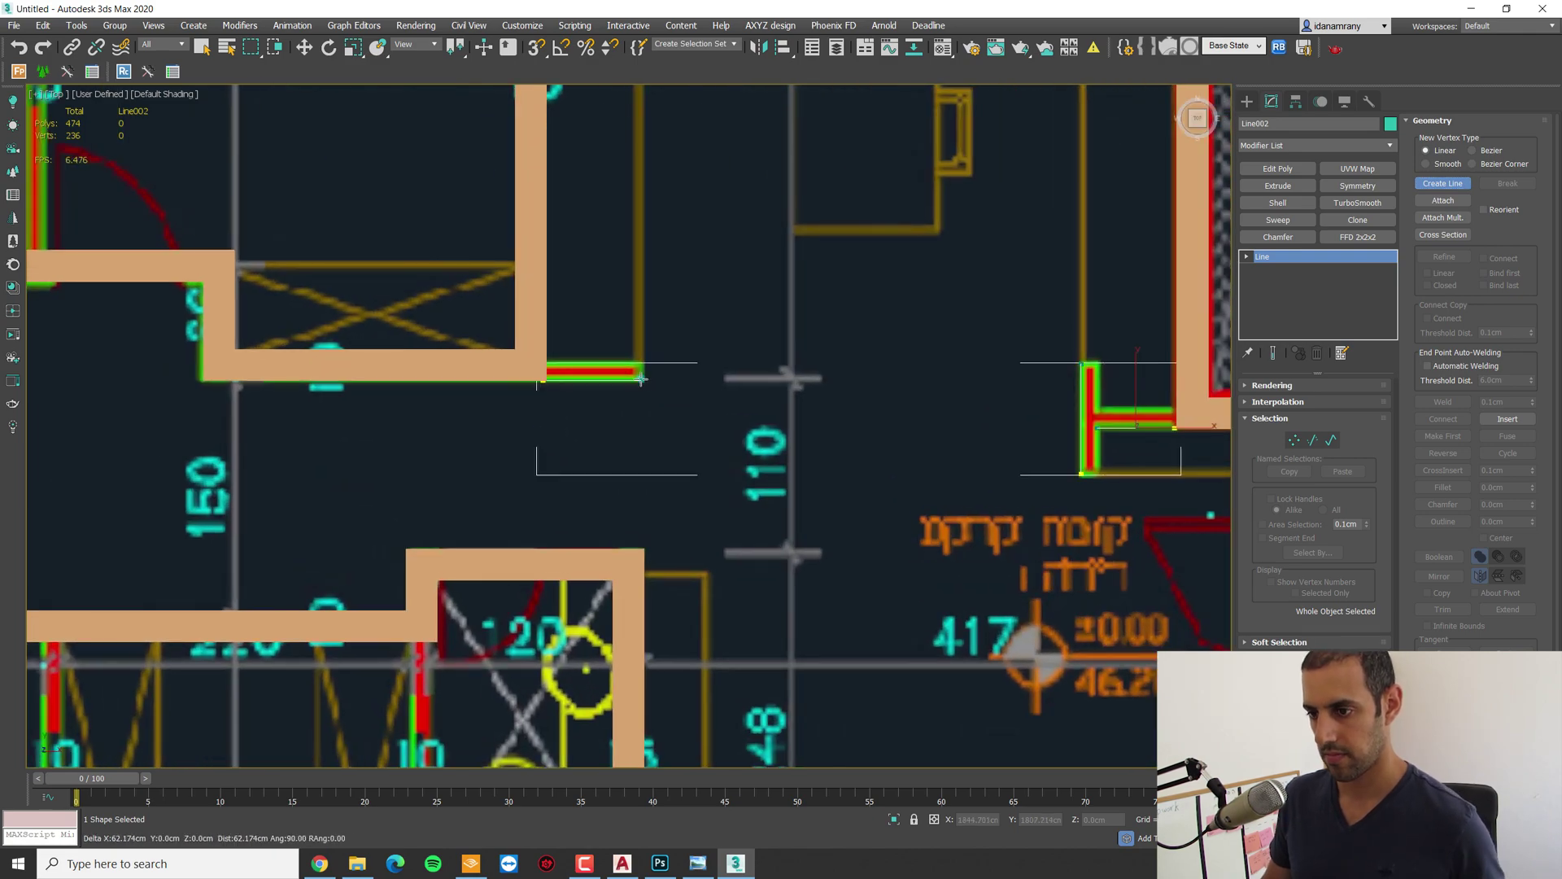
Step: Extrude the partition lines to a height of 300 cm
scroll(545, 362, "down", 3)
key("w")
key("p")
mouse_move(798, 369)
middle_mouse_down("alt")
mouse_move(815, 372)
mouse_move(789, 325)
mouse_move(772, 382)
middle_mouse_up("alt")
left_click(1277, 185)
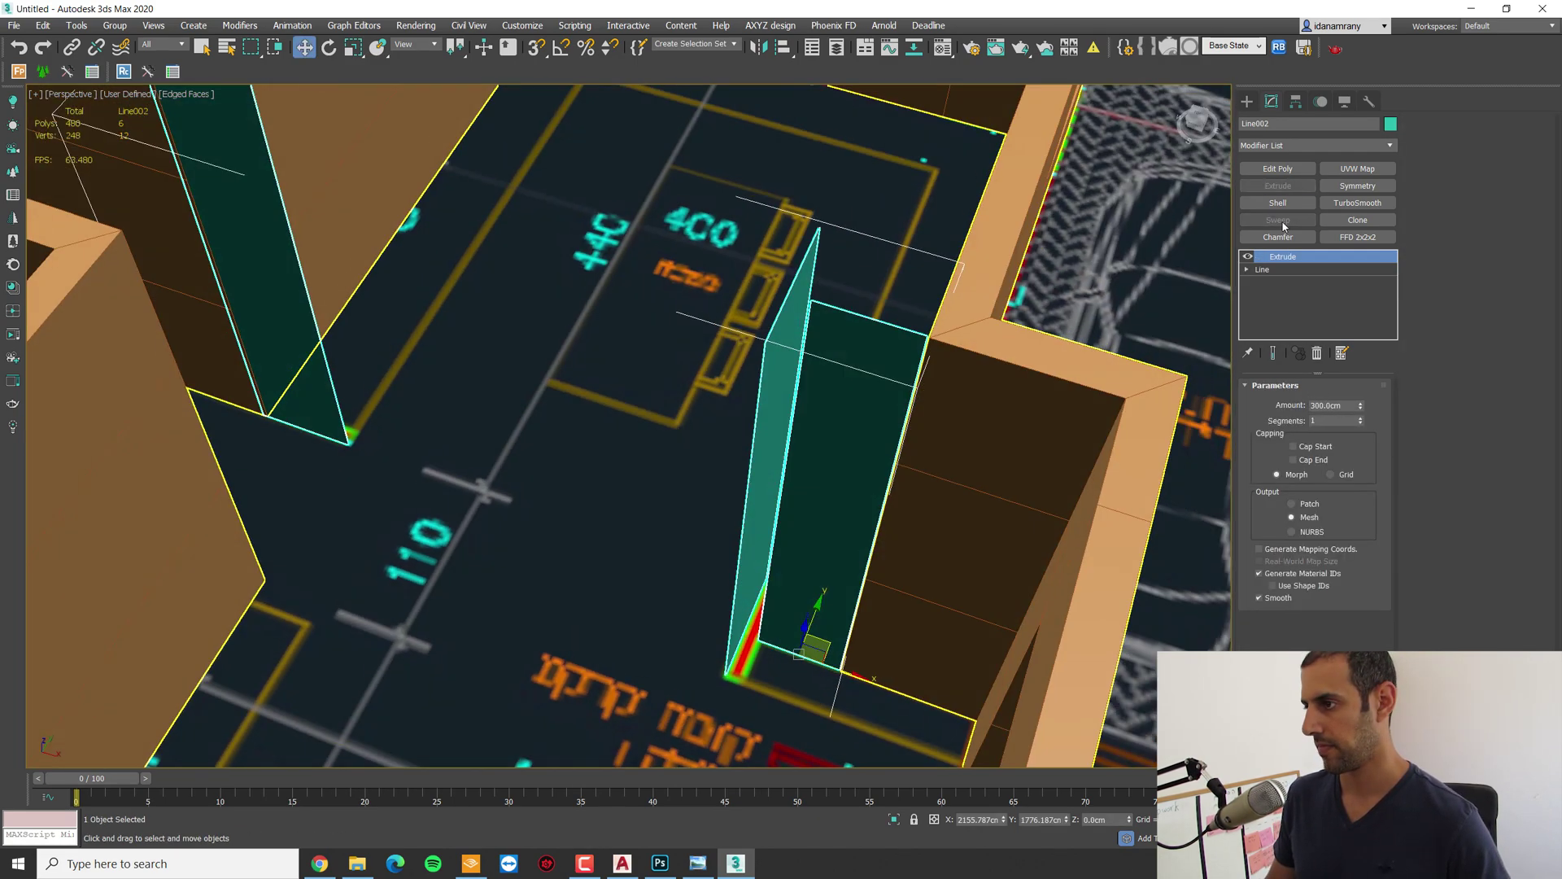
Step: Add a Shell modifier to the extruded partitions with a 10 cm outer amount
left_click(1278, 202)
left_click_drag(1368, 420, 1365, 412)
right_click(1367, 422)
double_click(1338, 422)
type("10")
key("Return")
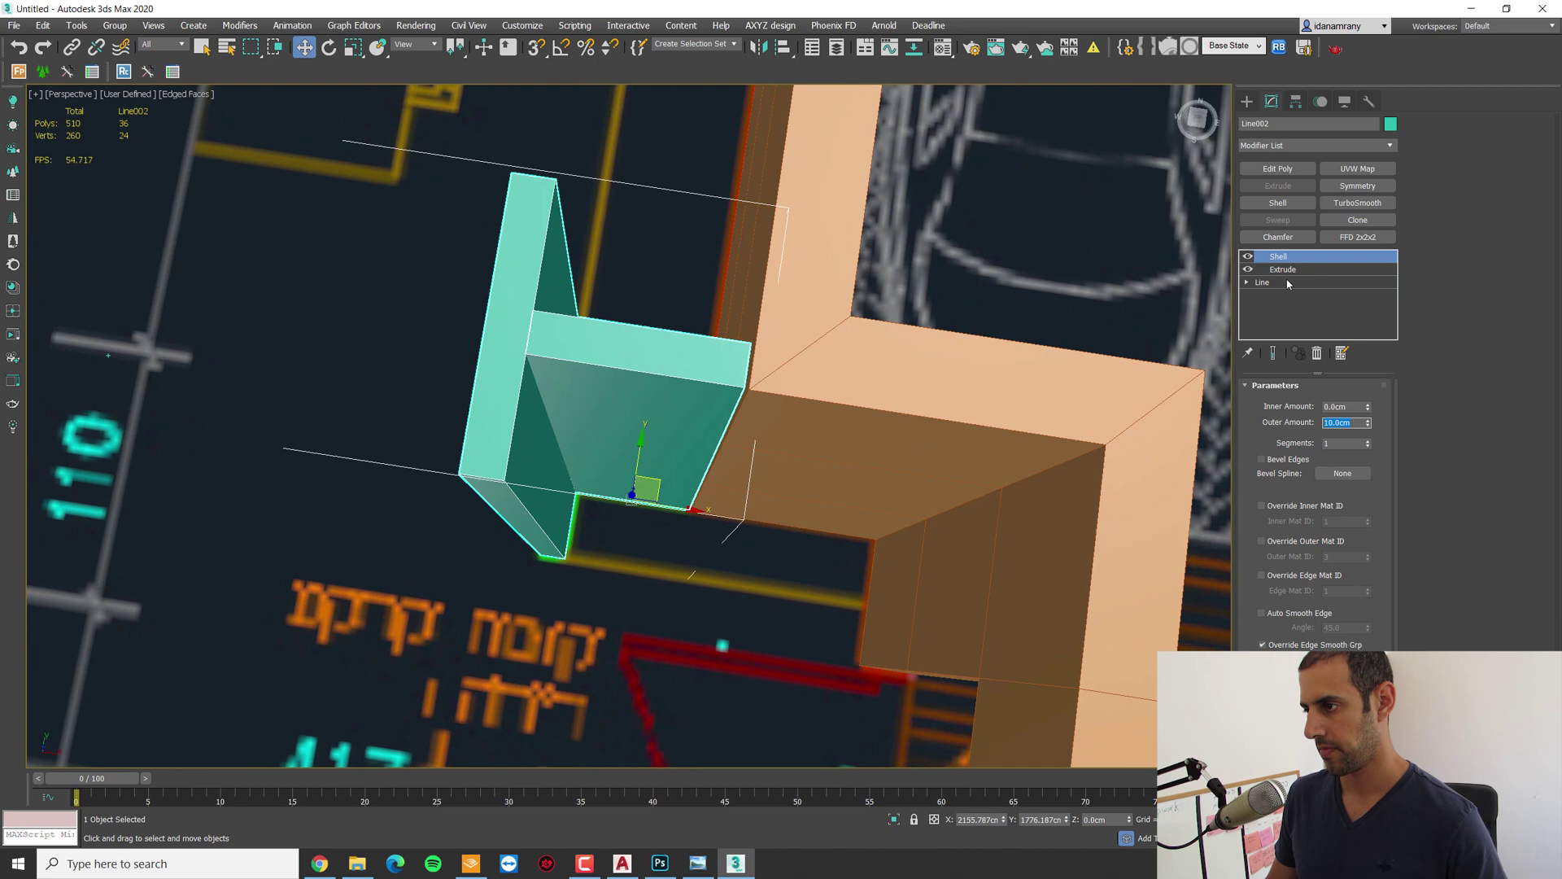
Step: Insert an Edit Poly beneath the Shell and snap the end of the entrance-side partition against the adjoining wall
left_click(1286, 270)
left_click(1279, 169)
left_click(1327, 504)
left_click(728, 443)
middle_click_drag(728, 435, 655, 457, "alt")
key("s")
left_click_drag(651, 441, 786, 474)
key("2")
left_click(818, 452)
scroll(753, 433, "down", 4)
scroll(492, 456, "up", 4)
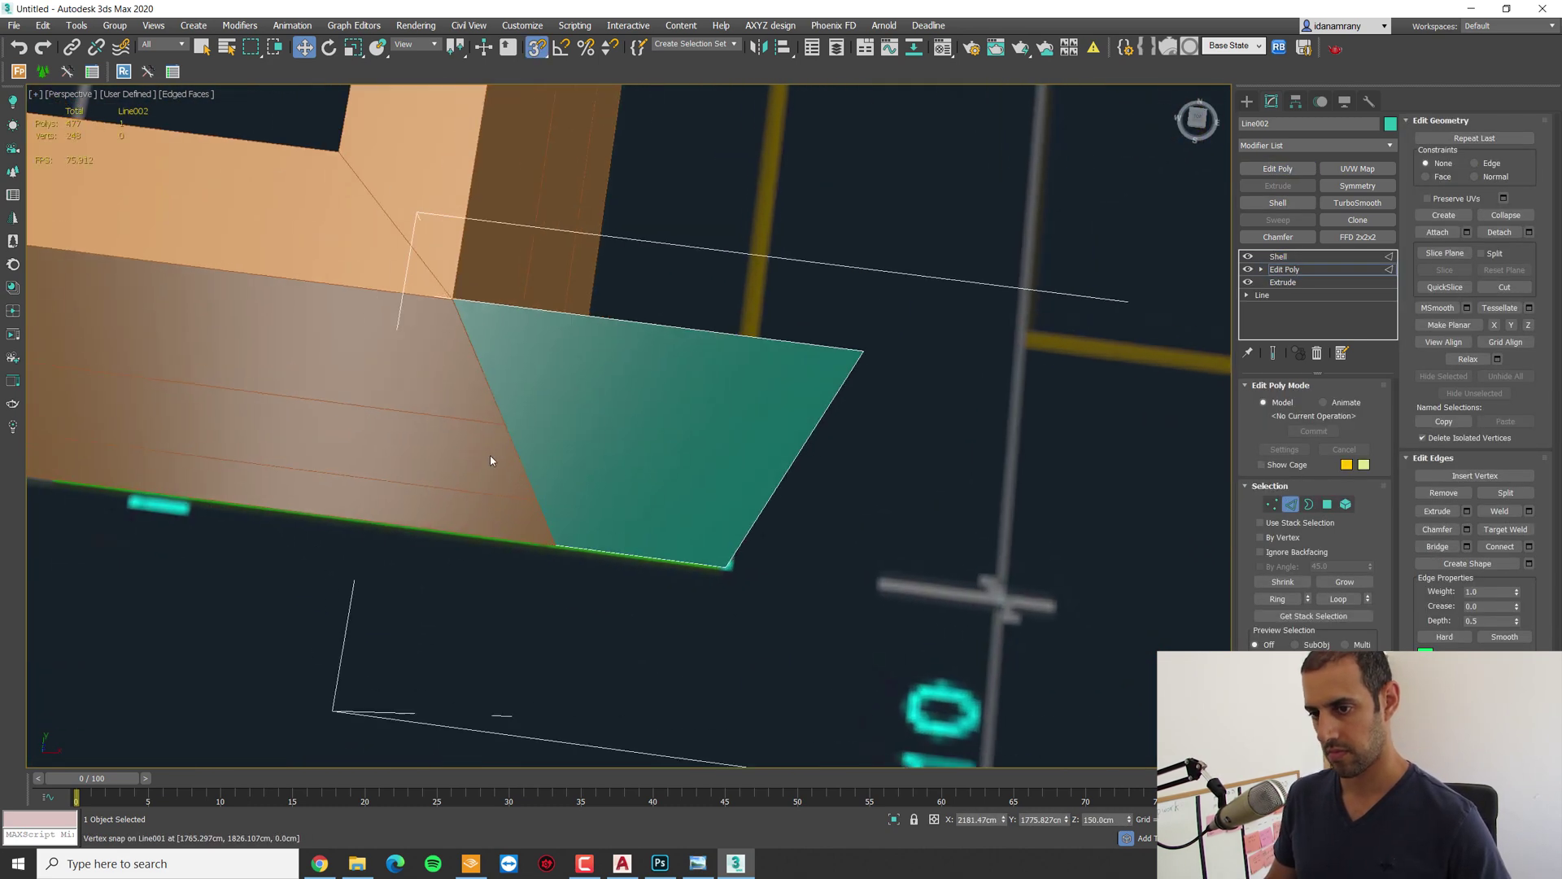
Step: Snap the inner edge of the opposite hallway partition to the adjoining wall's corner and return to the Shell modifier
middle_click_drag(492, 457, 521, 521, "alt")
key("4")
middle_click_drag(683, 529, 658, 533, "alt")
left_click(679, 533)
left_click_drag(693, 525, 500, 443)
key("2")
left_click(508, 474)
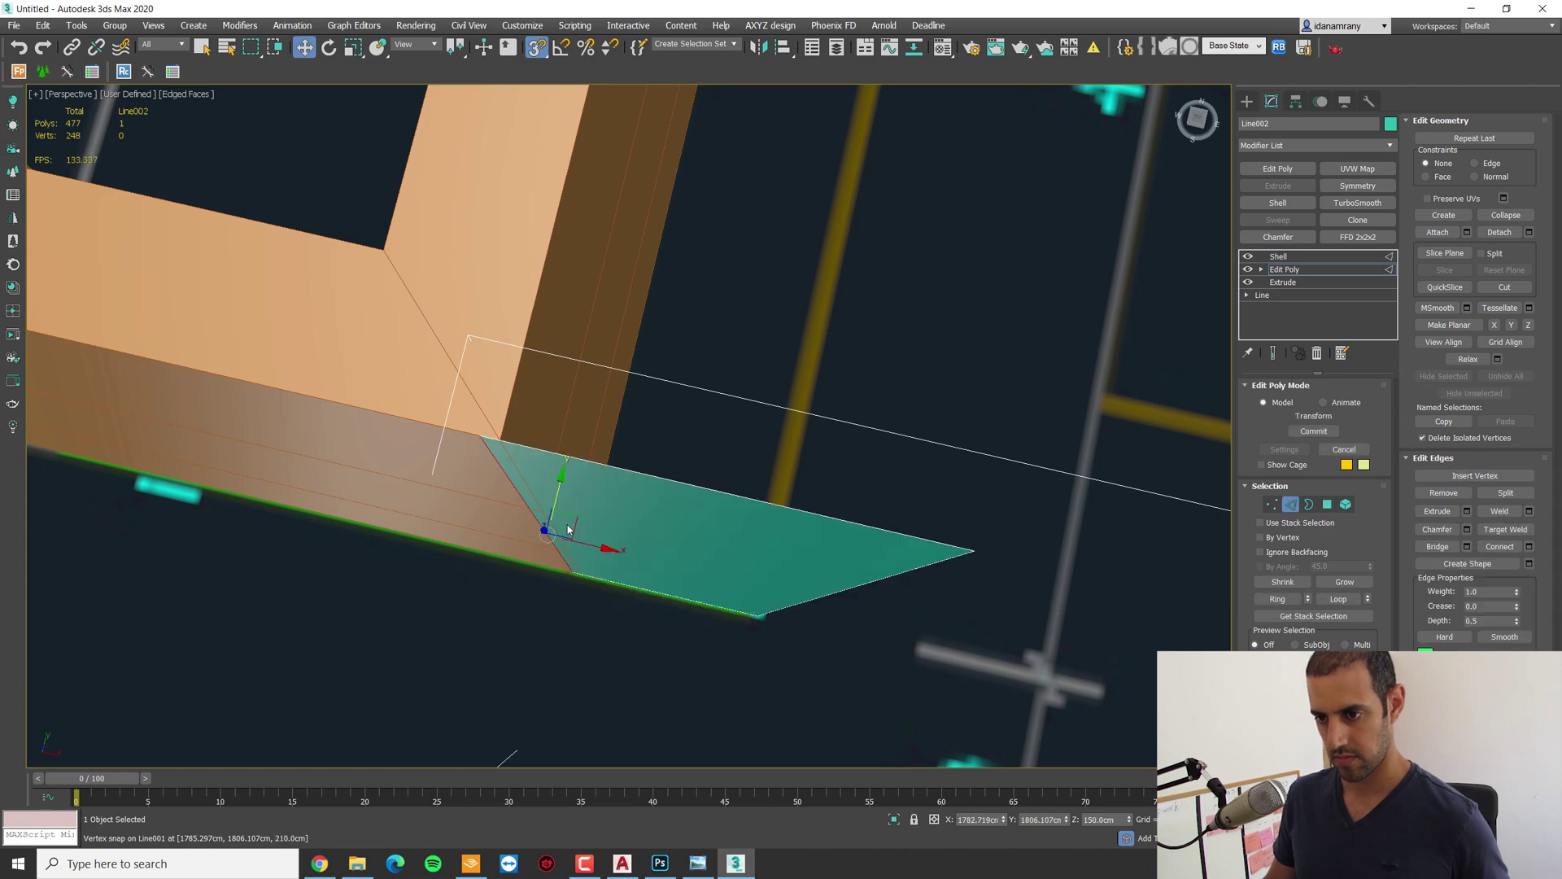
left_click_drag(568, 533, 540, 510)
middle_click_drag(545, 512, 601, 482, "alt")
left_click(1277, 257)
left_click(1284, 269)
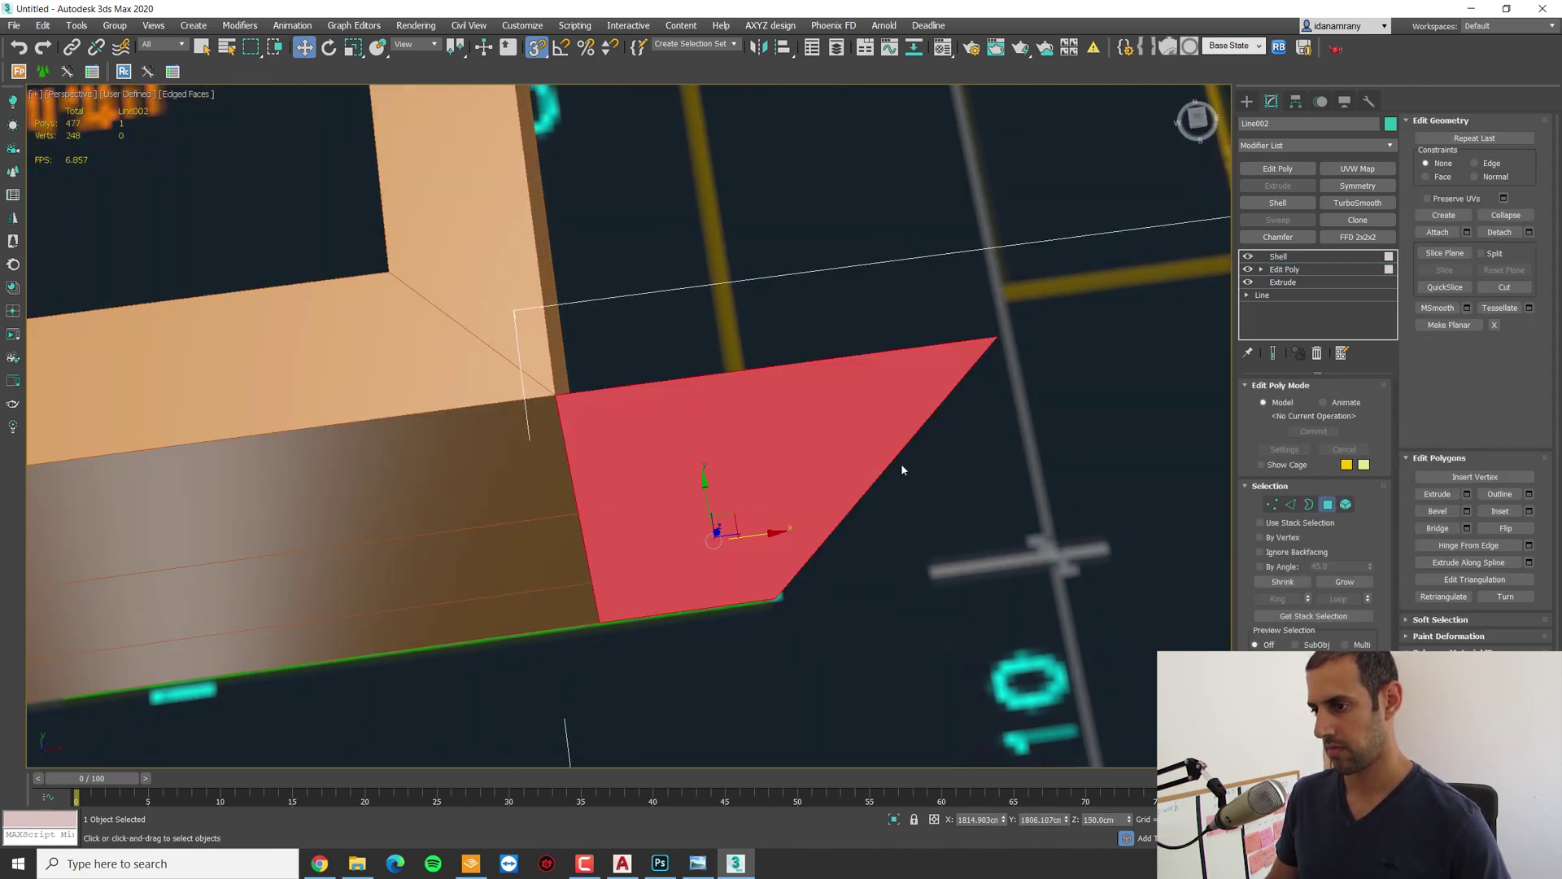
left_click(1269, 257)
scroll(700, 471, "down", 10)
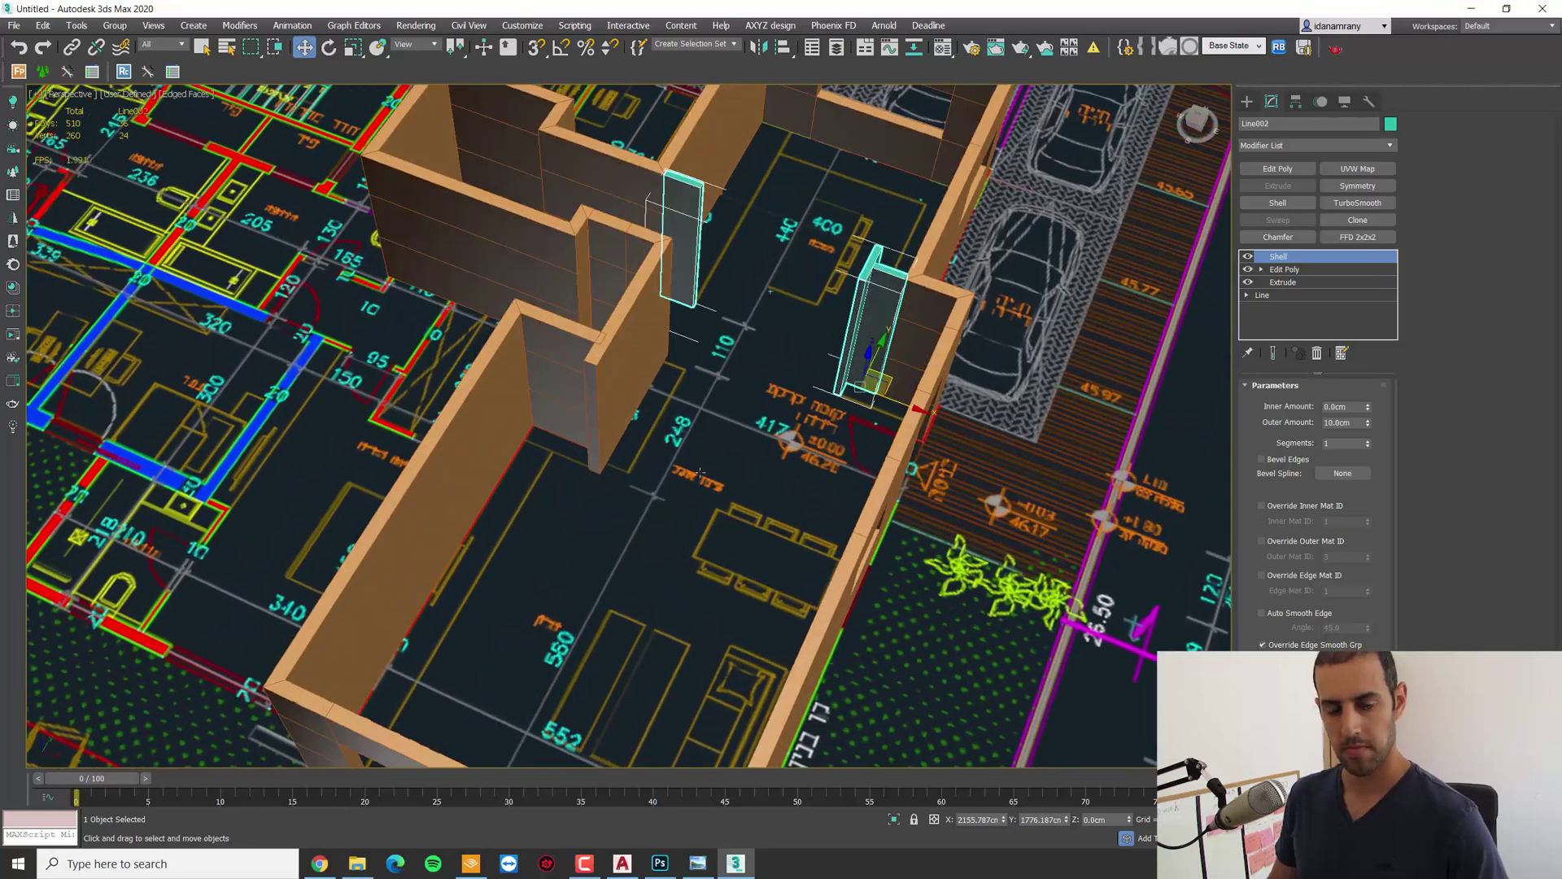
Step: Create a floor plane of about 958 × 1434 cm covering the modelled apartment's whole footprint in the top view
middle_click_drag(700, 472, 724, 444, "alt")
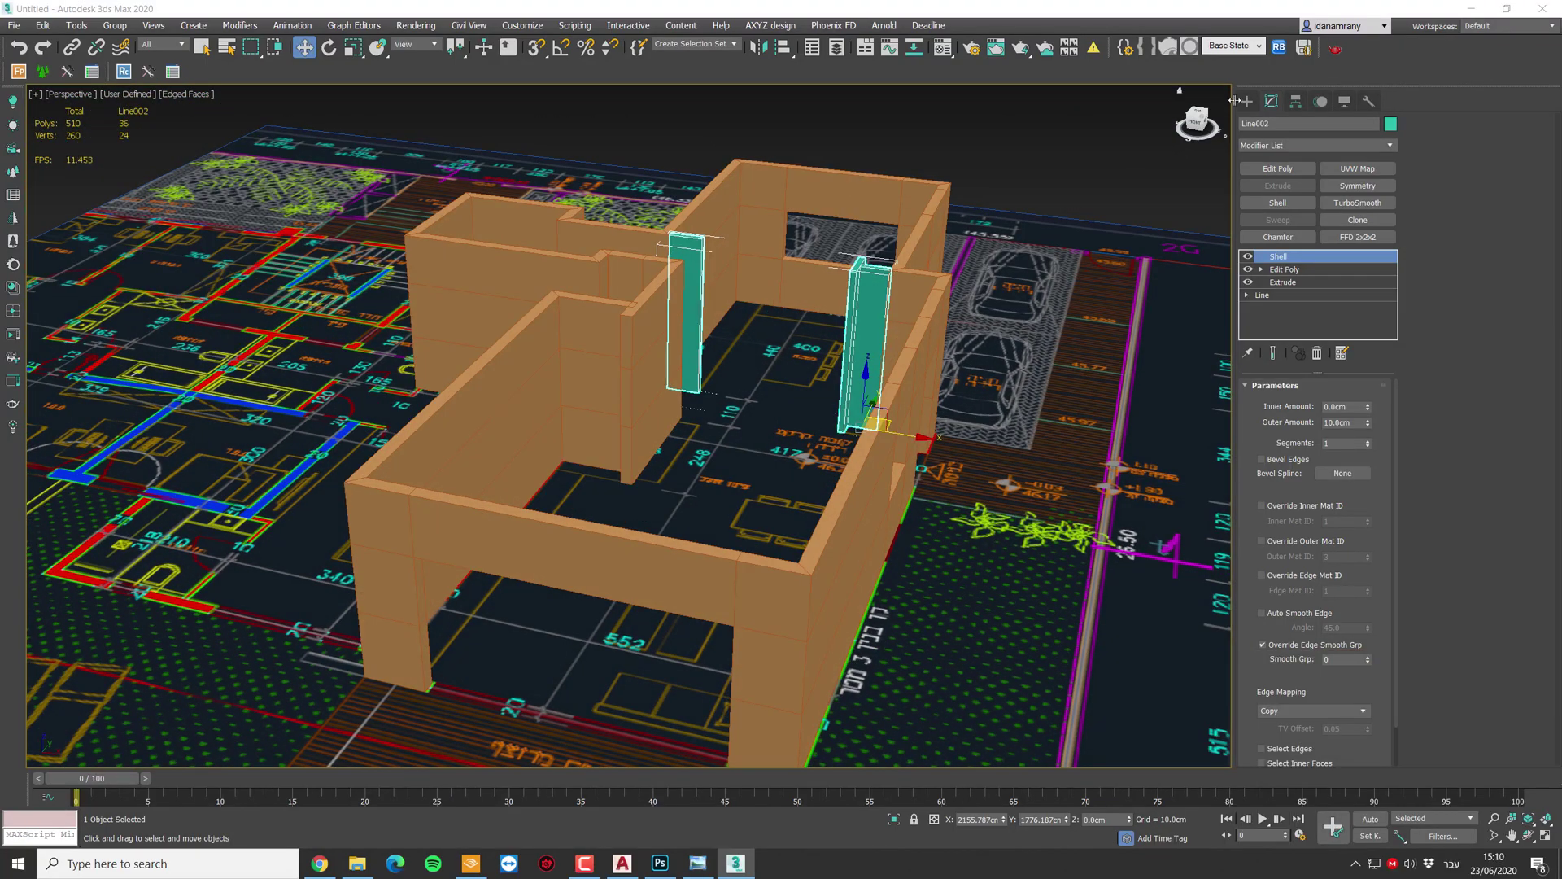
left_click(1244, 101)
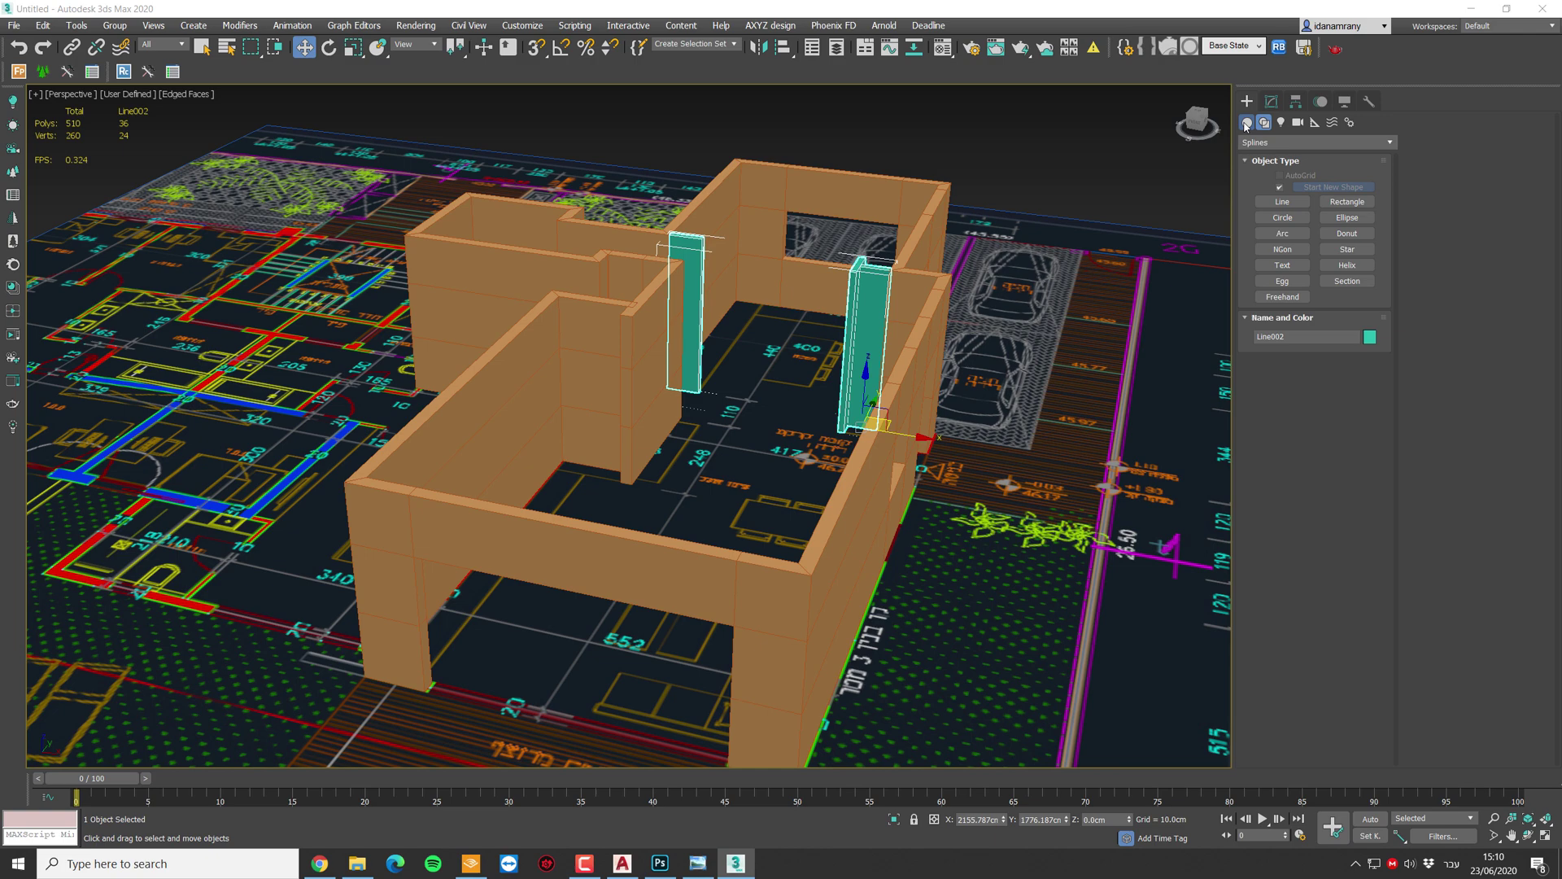
left_click(1245, 124)
left_click(1351, 258)
middle_click_drag(838, 418, 839, 446, "alt")
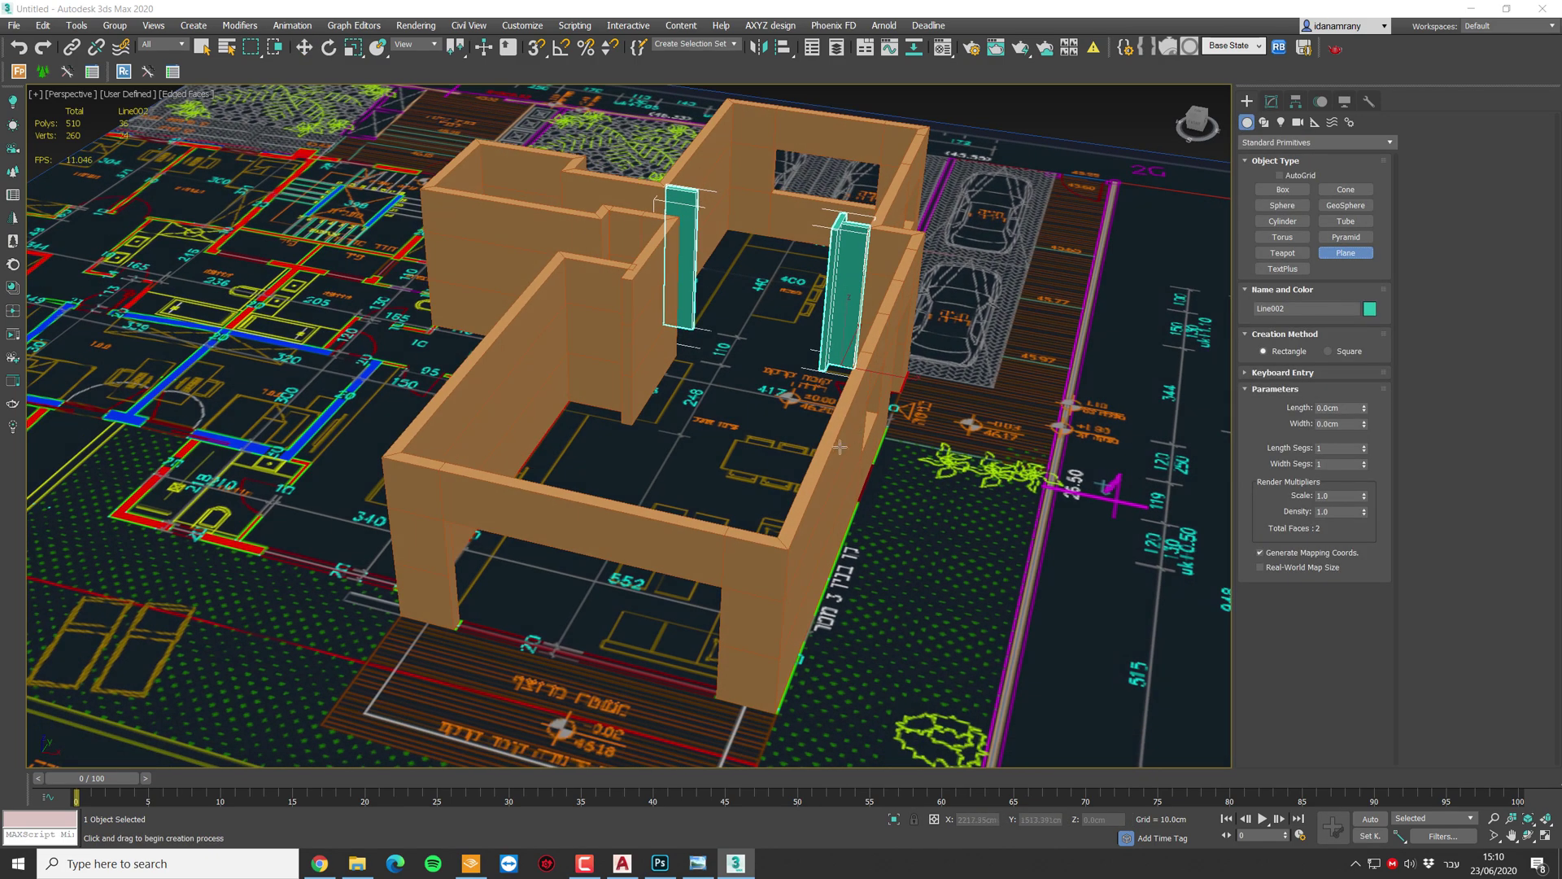
key("t")
scroll(807, 439, "down", 10)
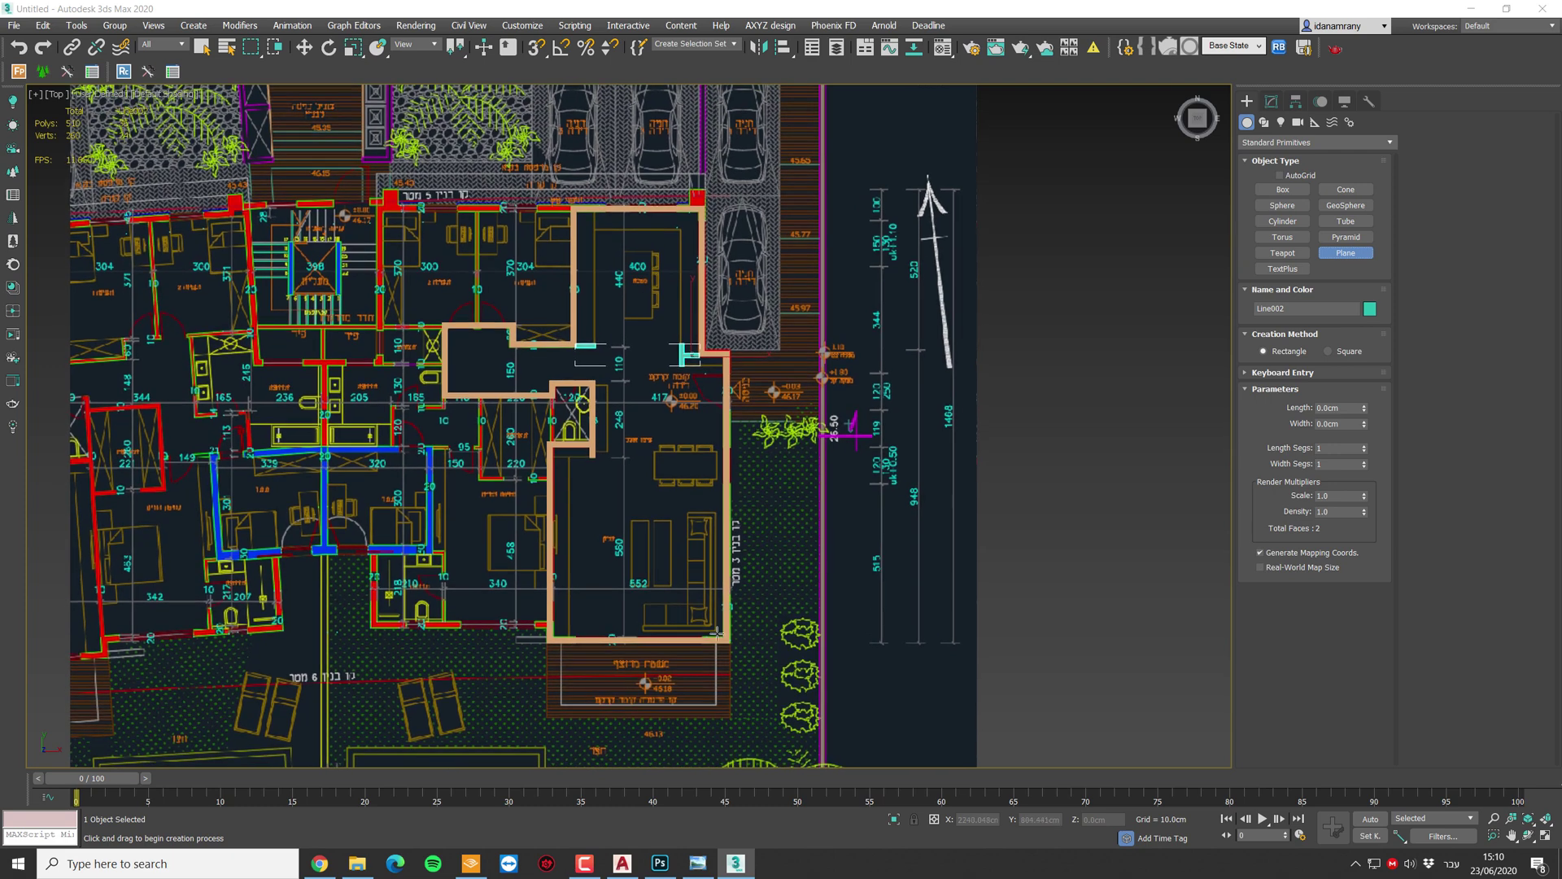
left_click_drag(689, 593, 431, 192)
key("w")
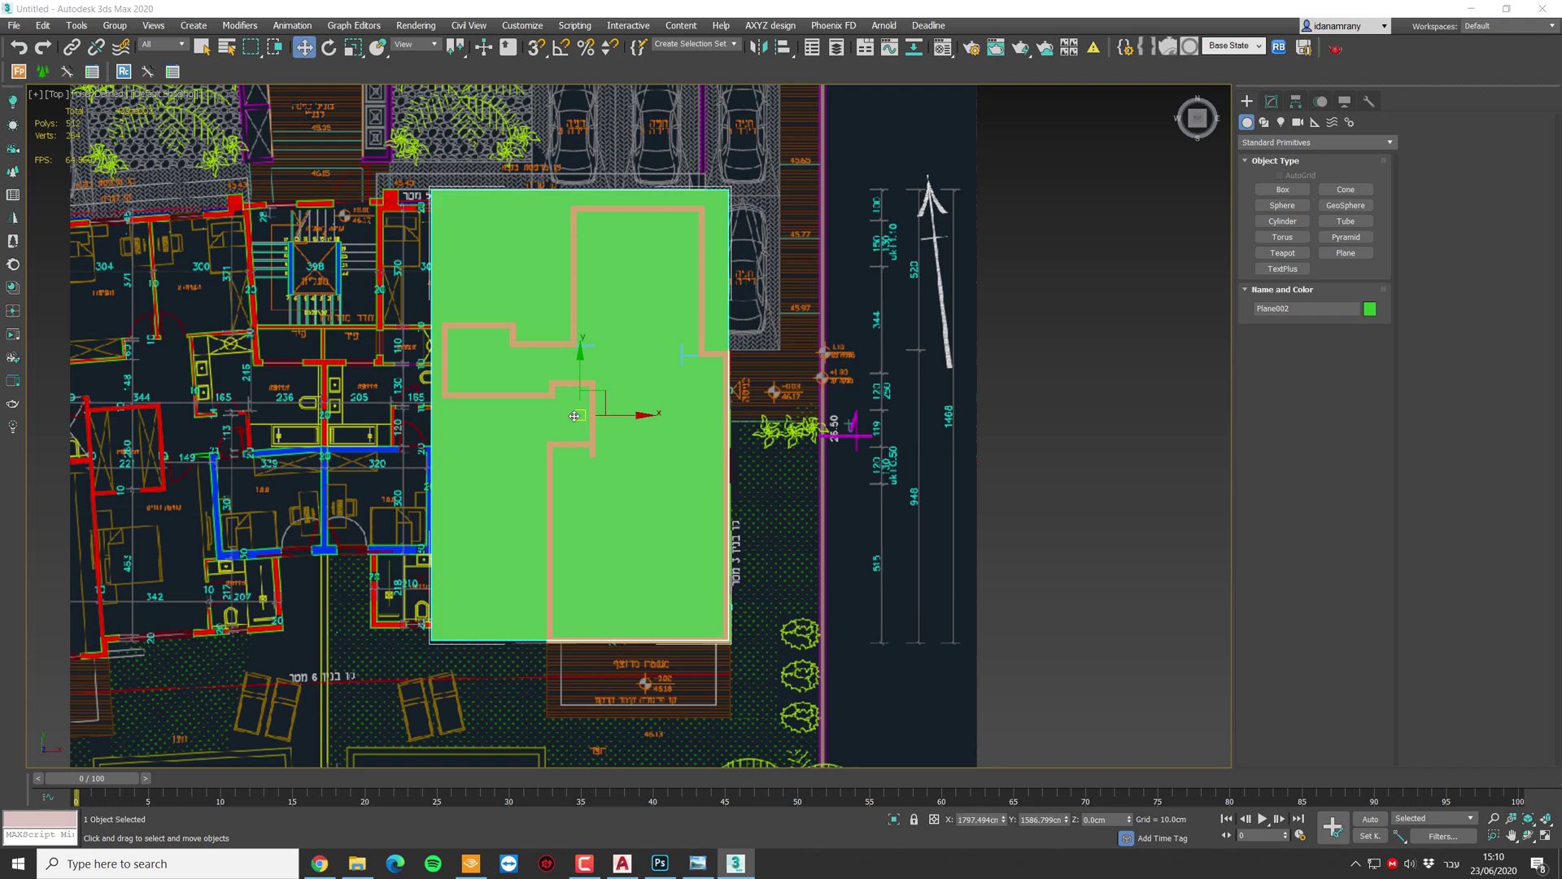
Step: Copy the floor plane upward to about 298 cm as a single independent copy for the ceiling
key("p")
middle_click_drag(589, 411, 629, 388, "alt")
scroll(628, 387, "up", 1)
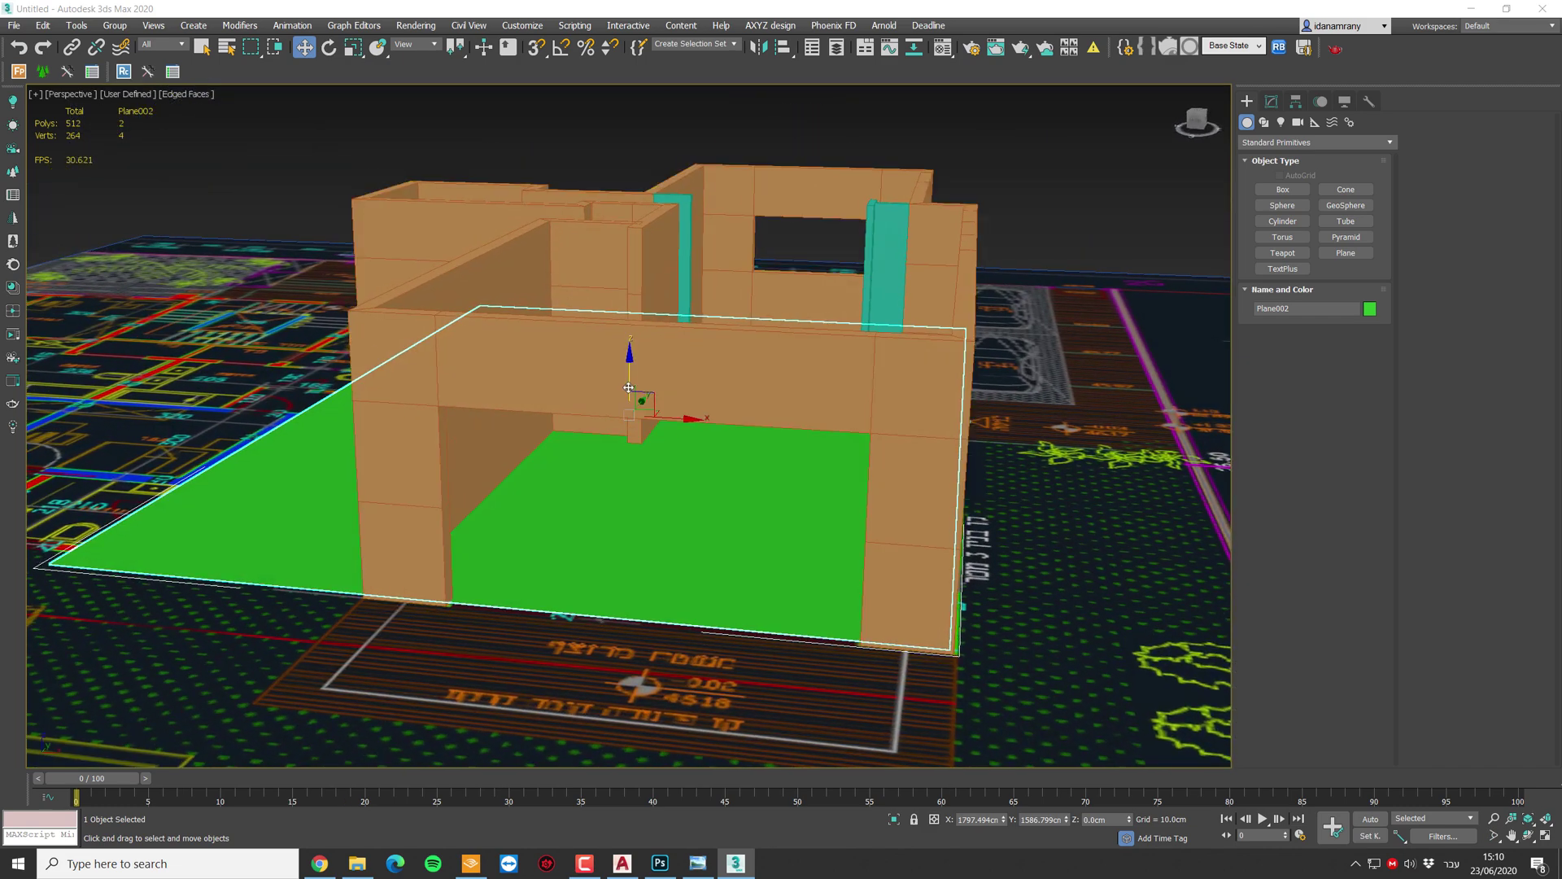
left_click_drag(630, 381, 627, 184, "shift")
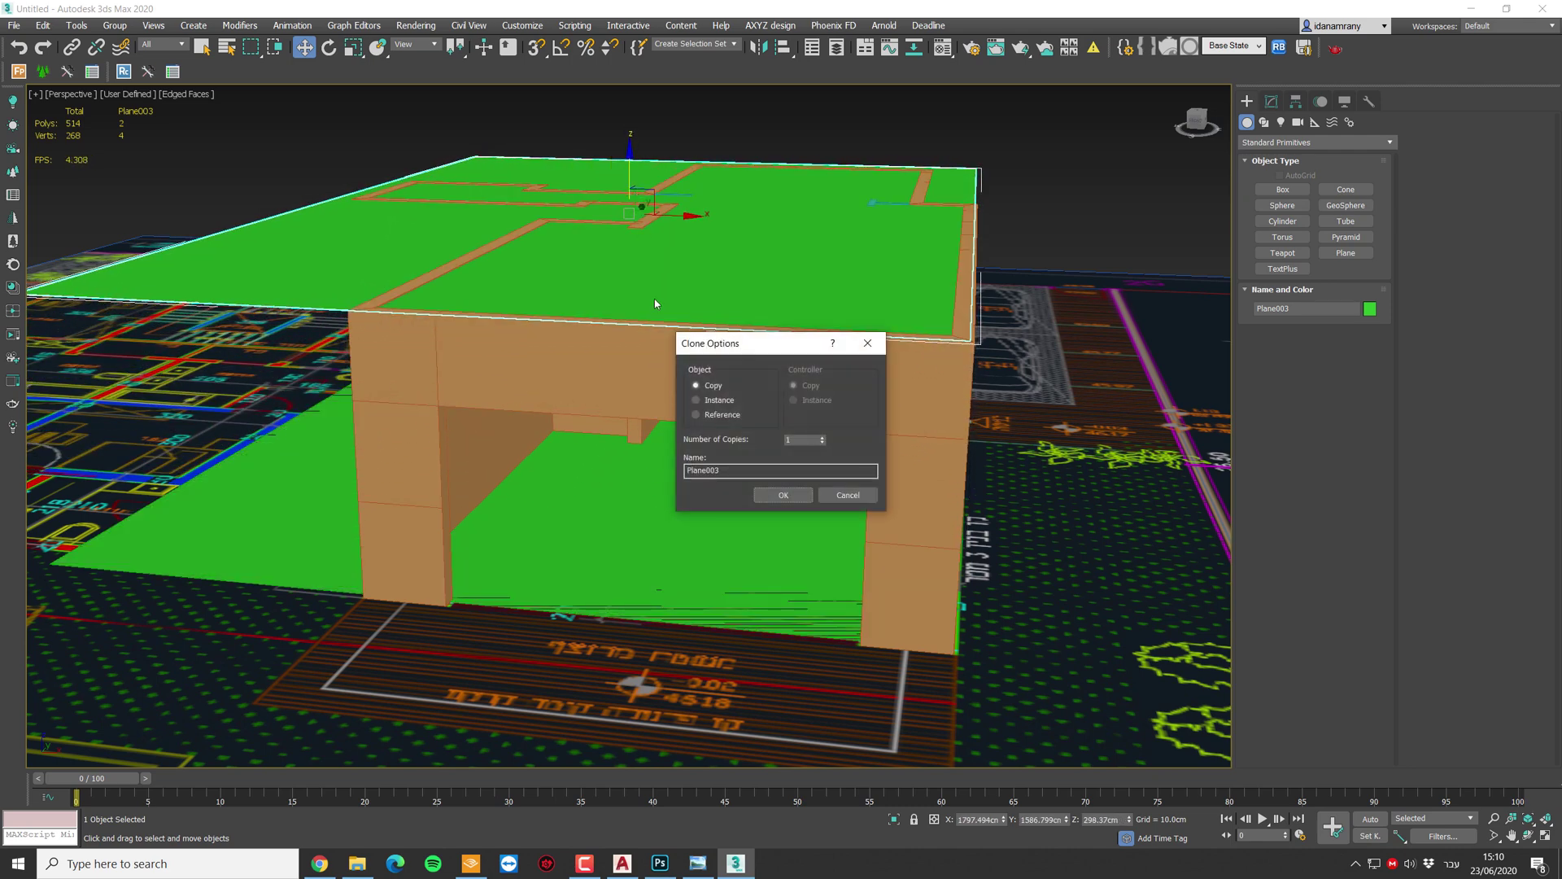
scroll(790, 495, "up", 2)
left_click(786, 497)
Step: Rotate the ceiling plane 180° about its Y axis so that it faces down into the room
scroll(705, 244, "down", 1)
right_click(702, 231)
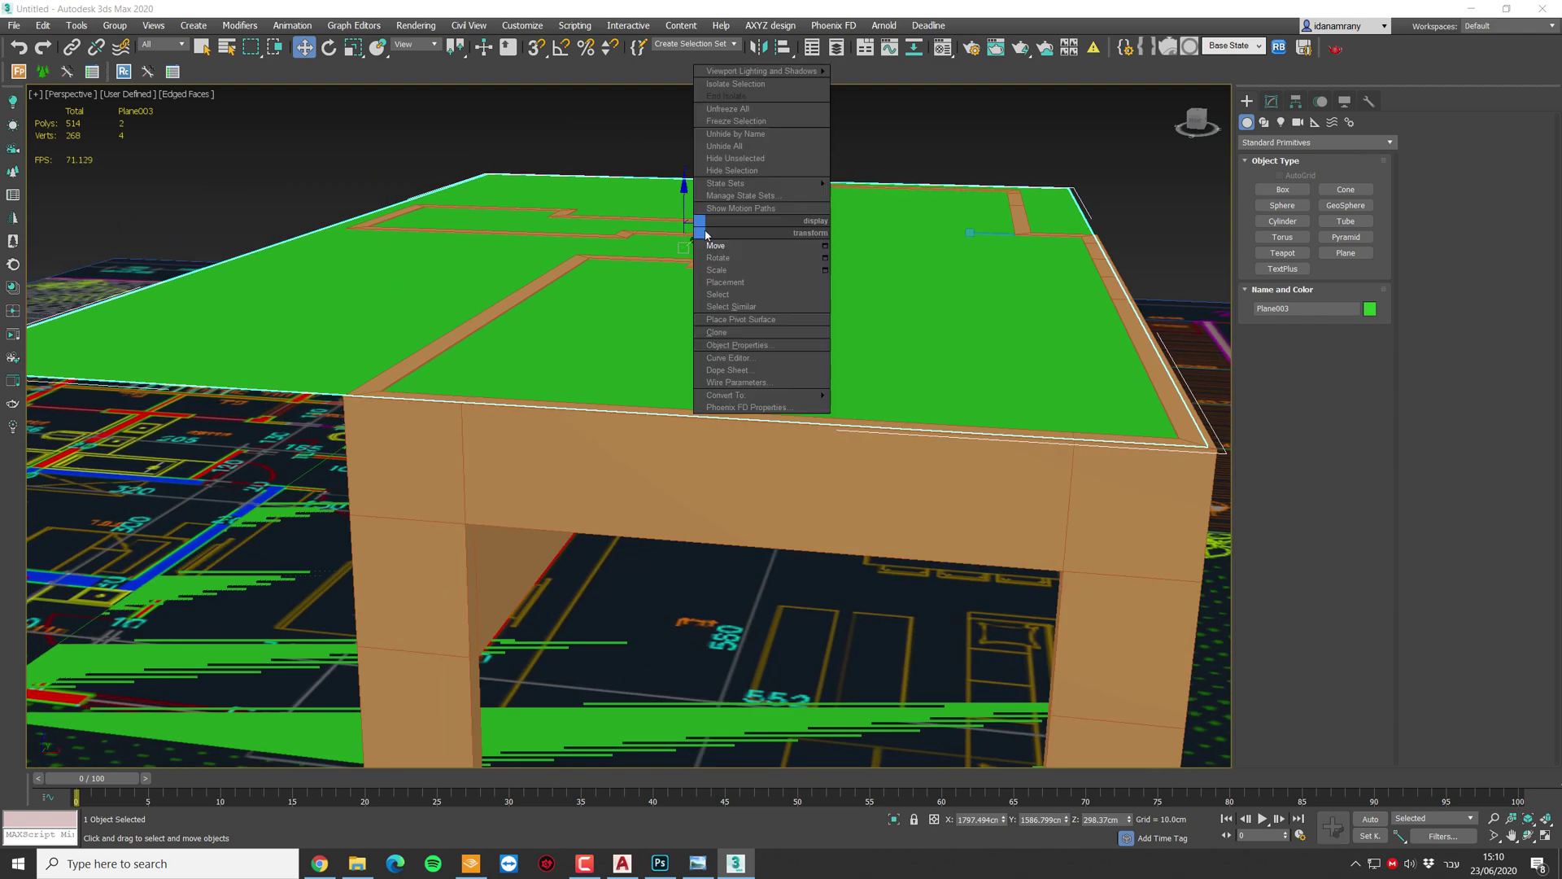
left_click(730, 259)
left_click_drag(716, 199, 851, 210)
key("ctrl+z")
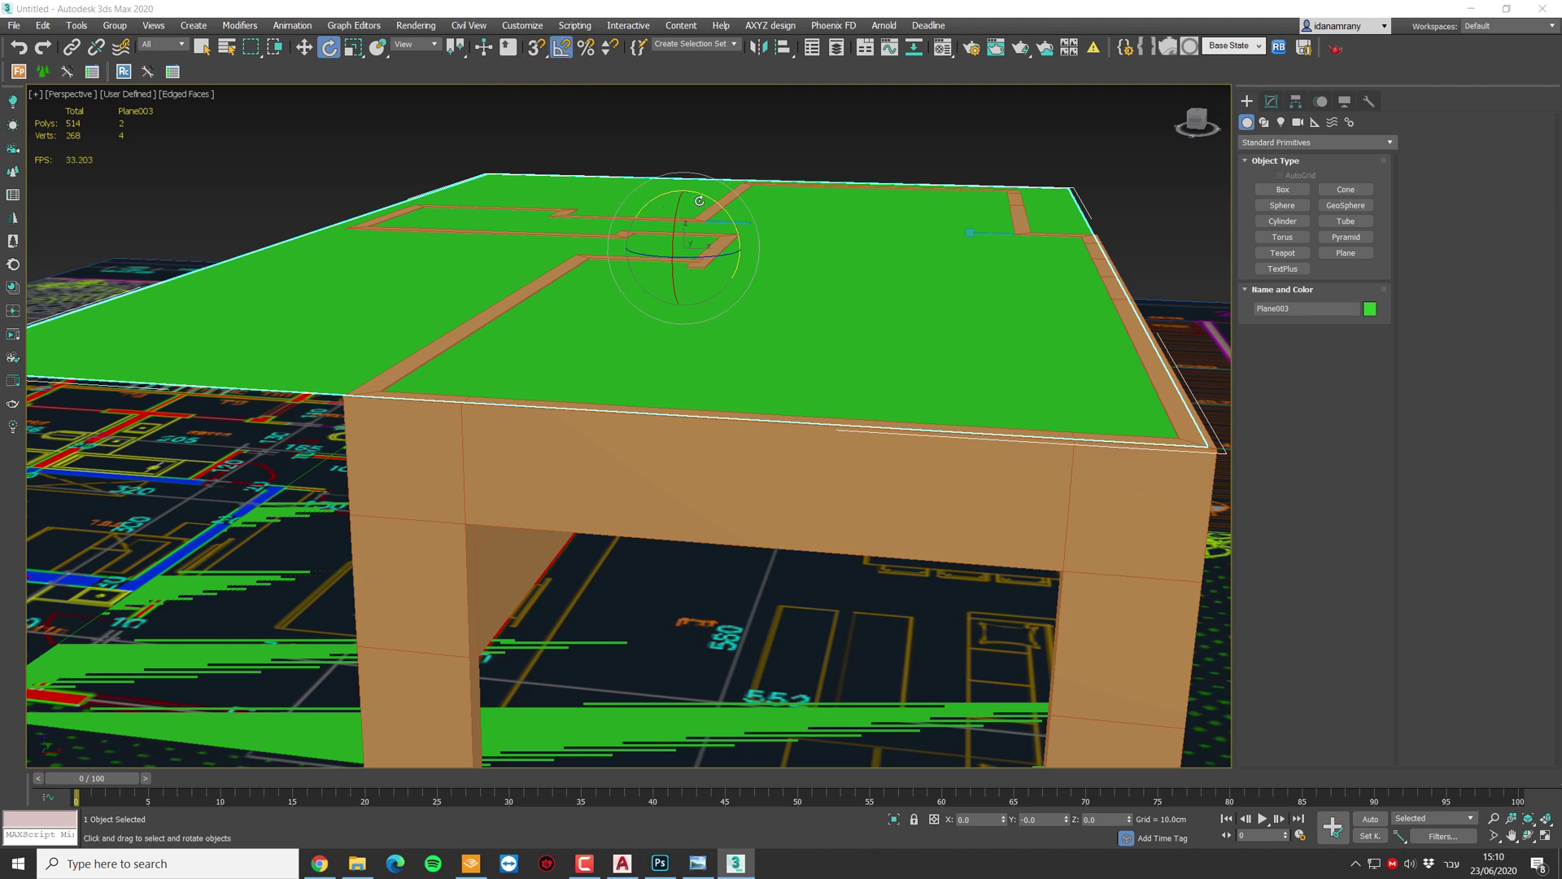
mouse_move(698, 194)
left_mouse_down()
mouse_move(812, 196)
mouse_move(785, 200)
left_mouse_up()
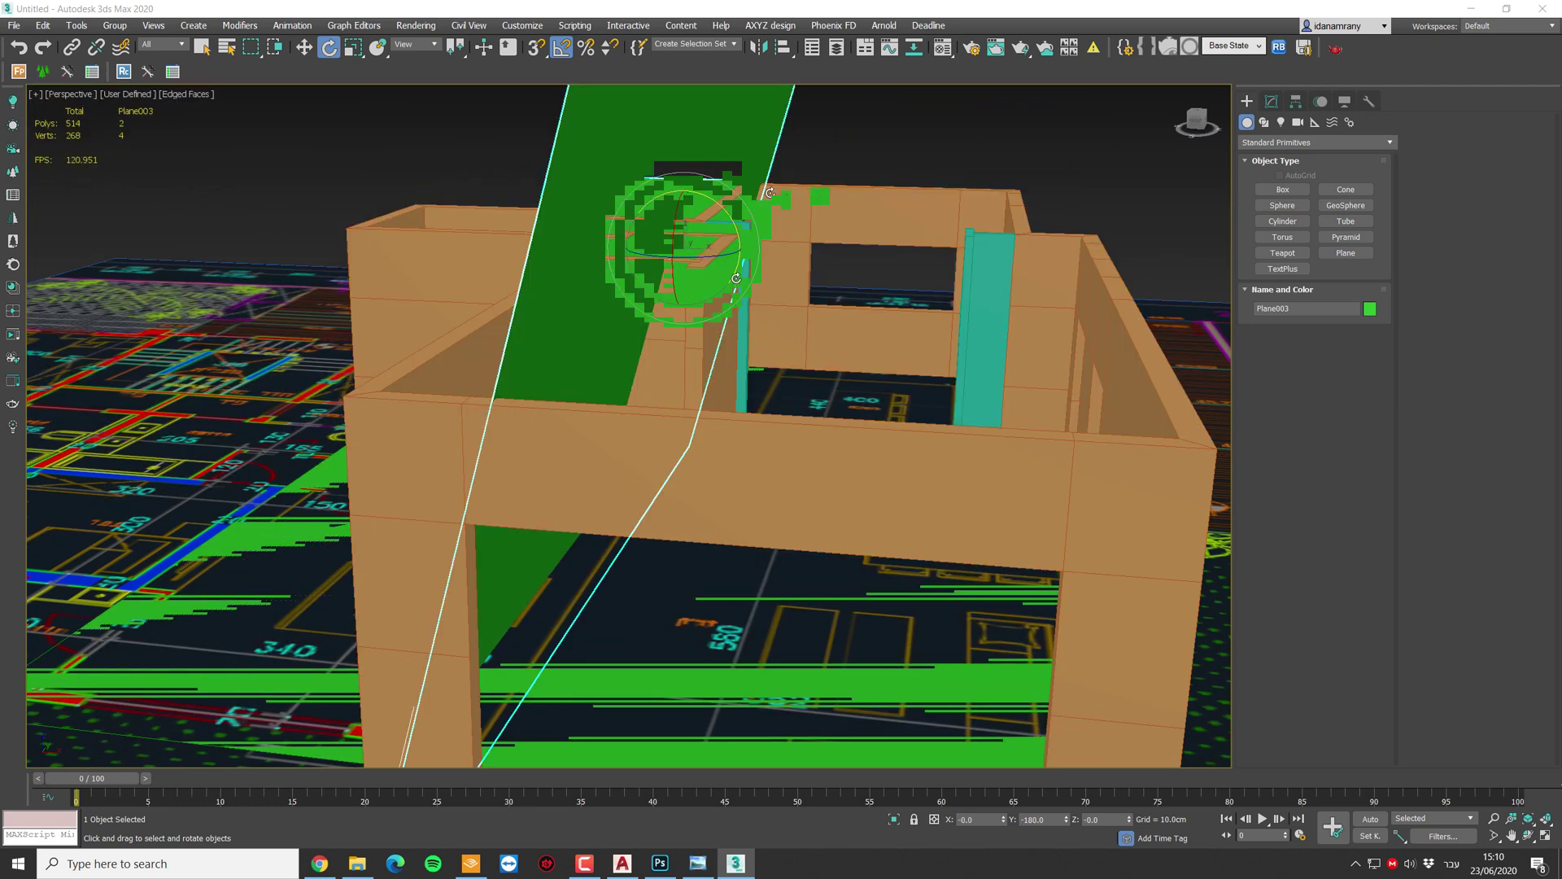
middle_click_drag(716, 242, 723, 277, "alt")
Step: Turn on Backface Cull in the ceiling plane's object properties and look into the rooms from above
right_click(717, 236)
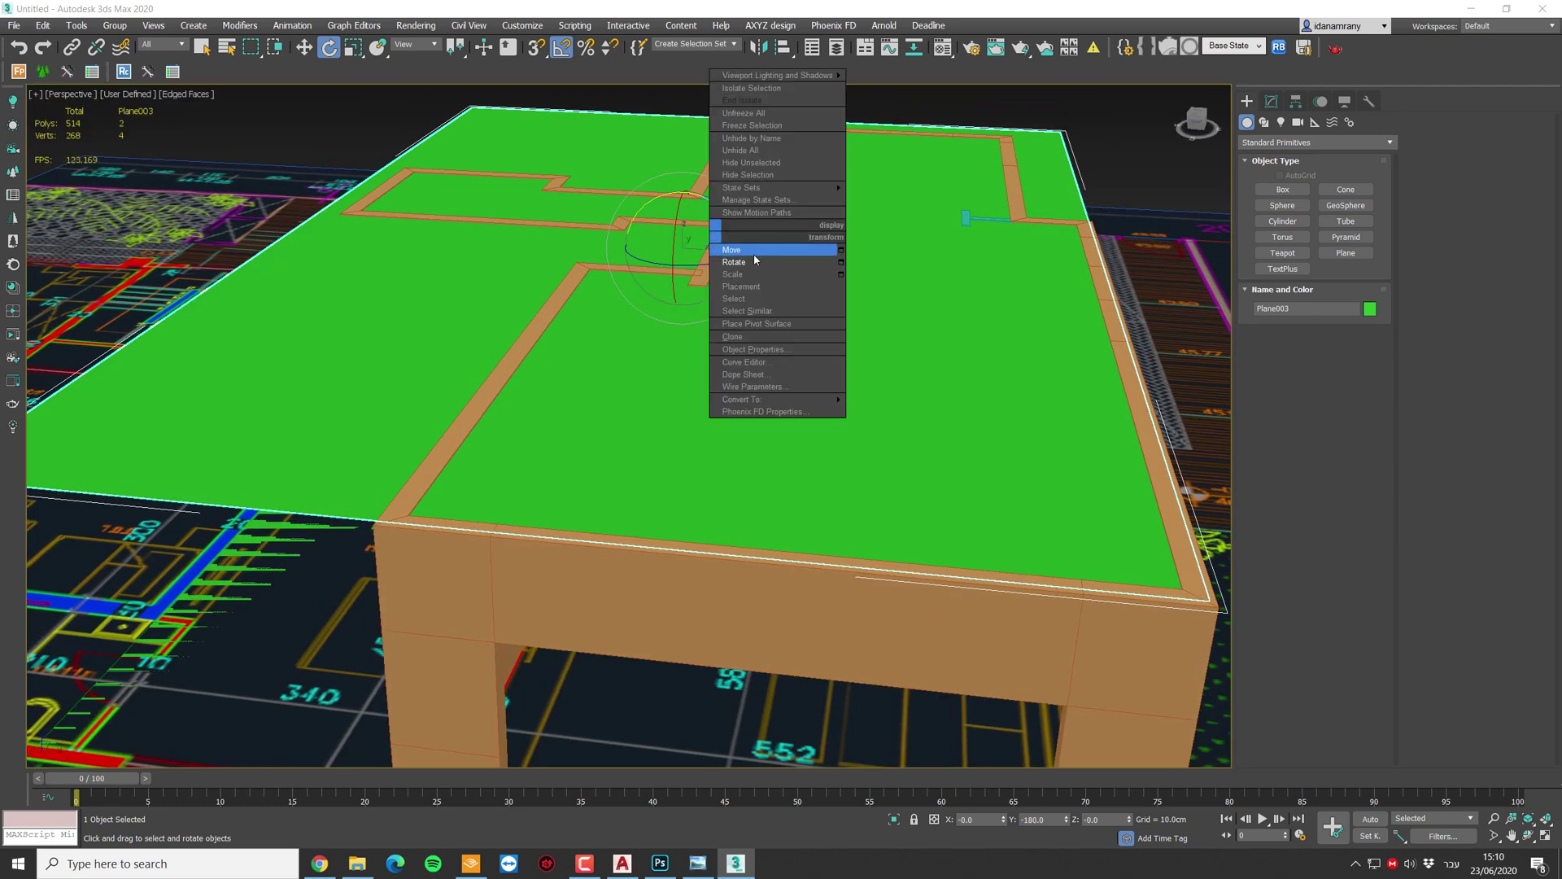
left_click(770, 350)
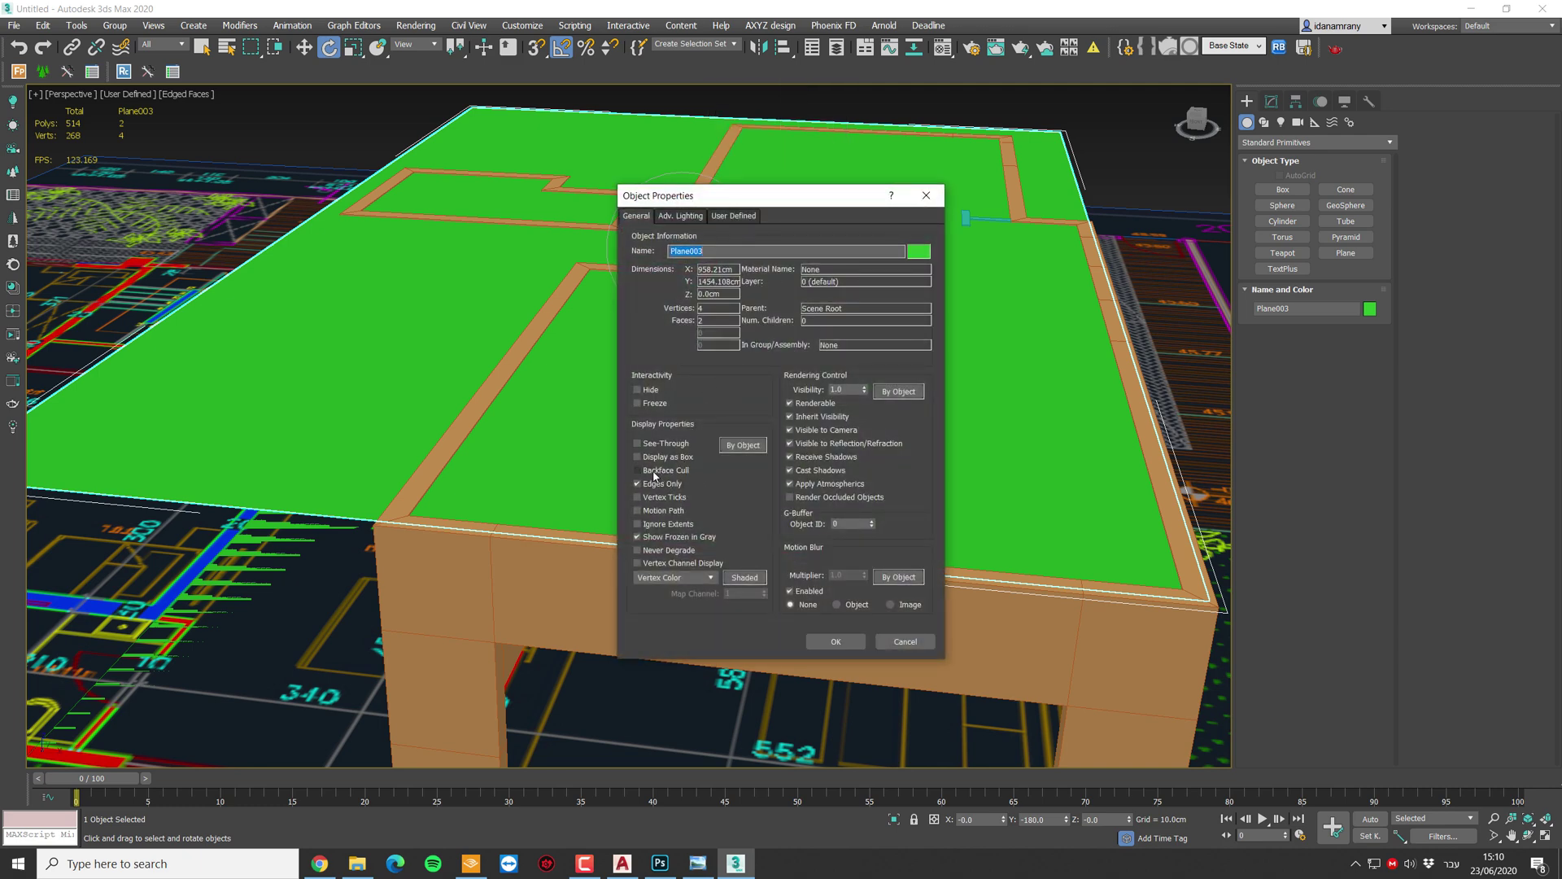
left_click(835, 641)
middle_click_drag(845, 648, 867, 248, "alt")
scroll(851, 393, "up", 3)
scroll(771, 306, "down", 5)
middle_click_drag(770, 306, 757, 419, "alt")
middle_click_drag(915, 354, 725, 343, "alt")
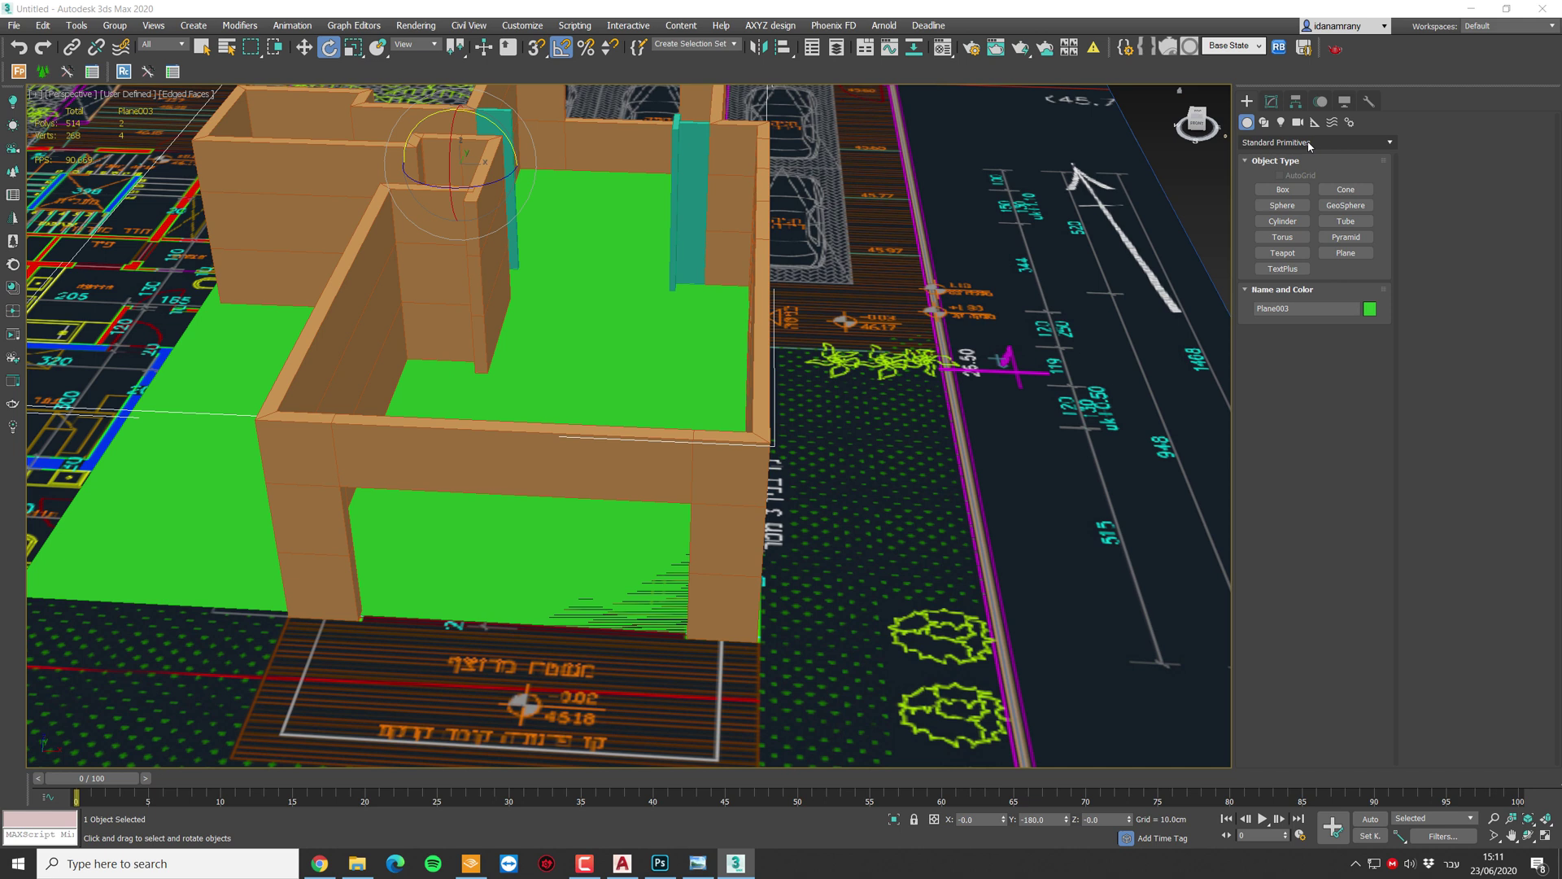
Step: Create a Sliding window snapped into the large terrace opening, about 416 cm wide, 20 cm deep and 210 cm high
left_click(1270, 143)
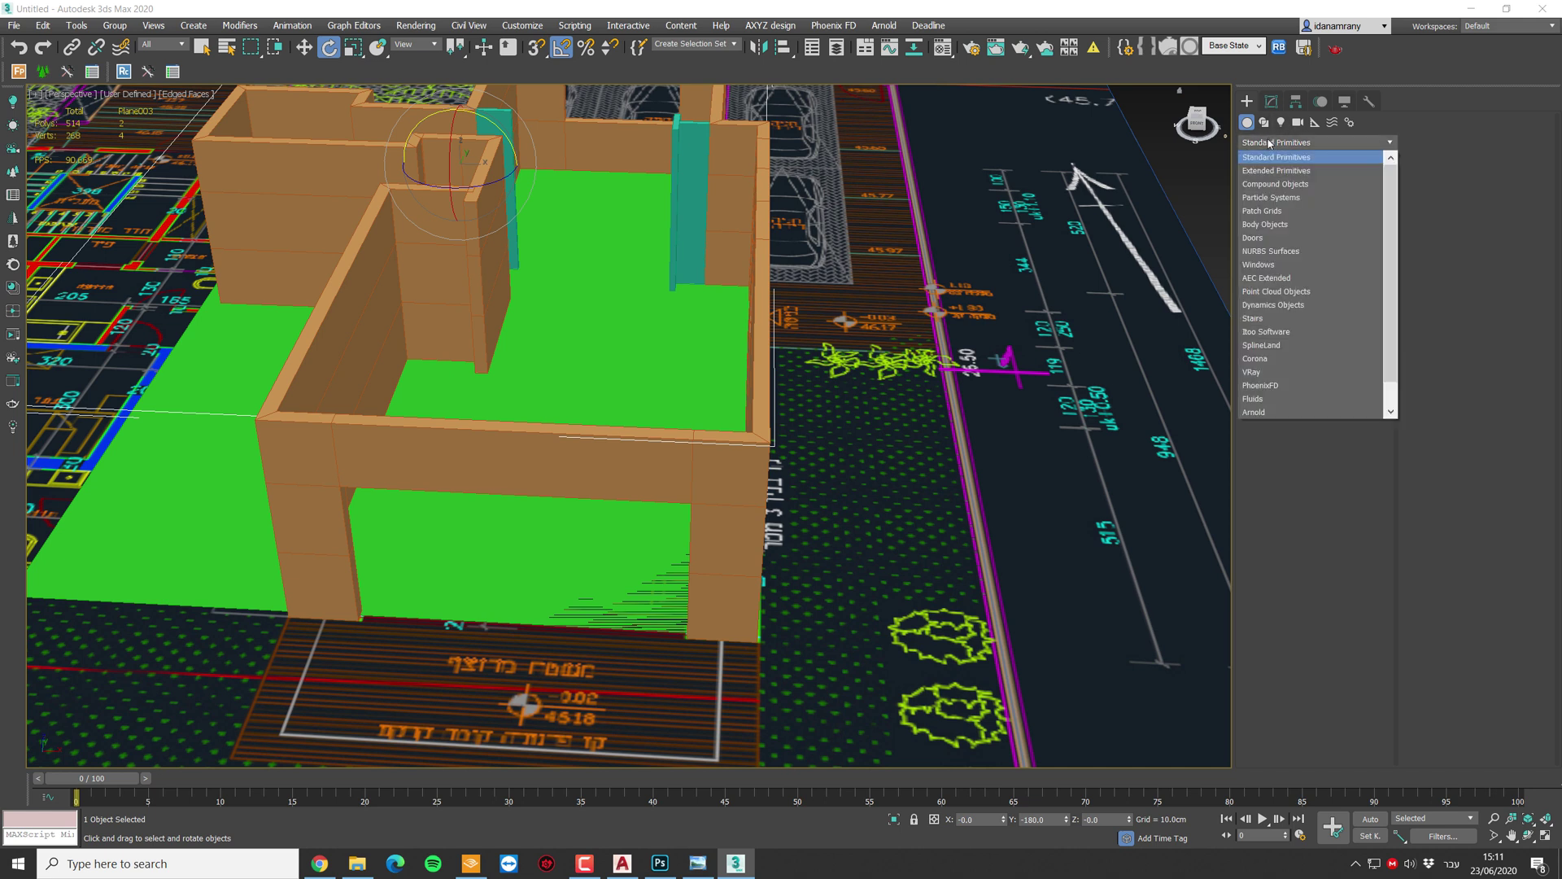
left_click(1274, 265)
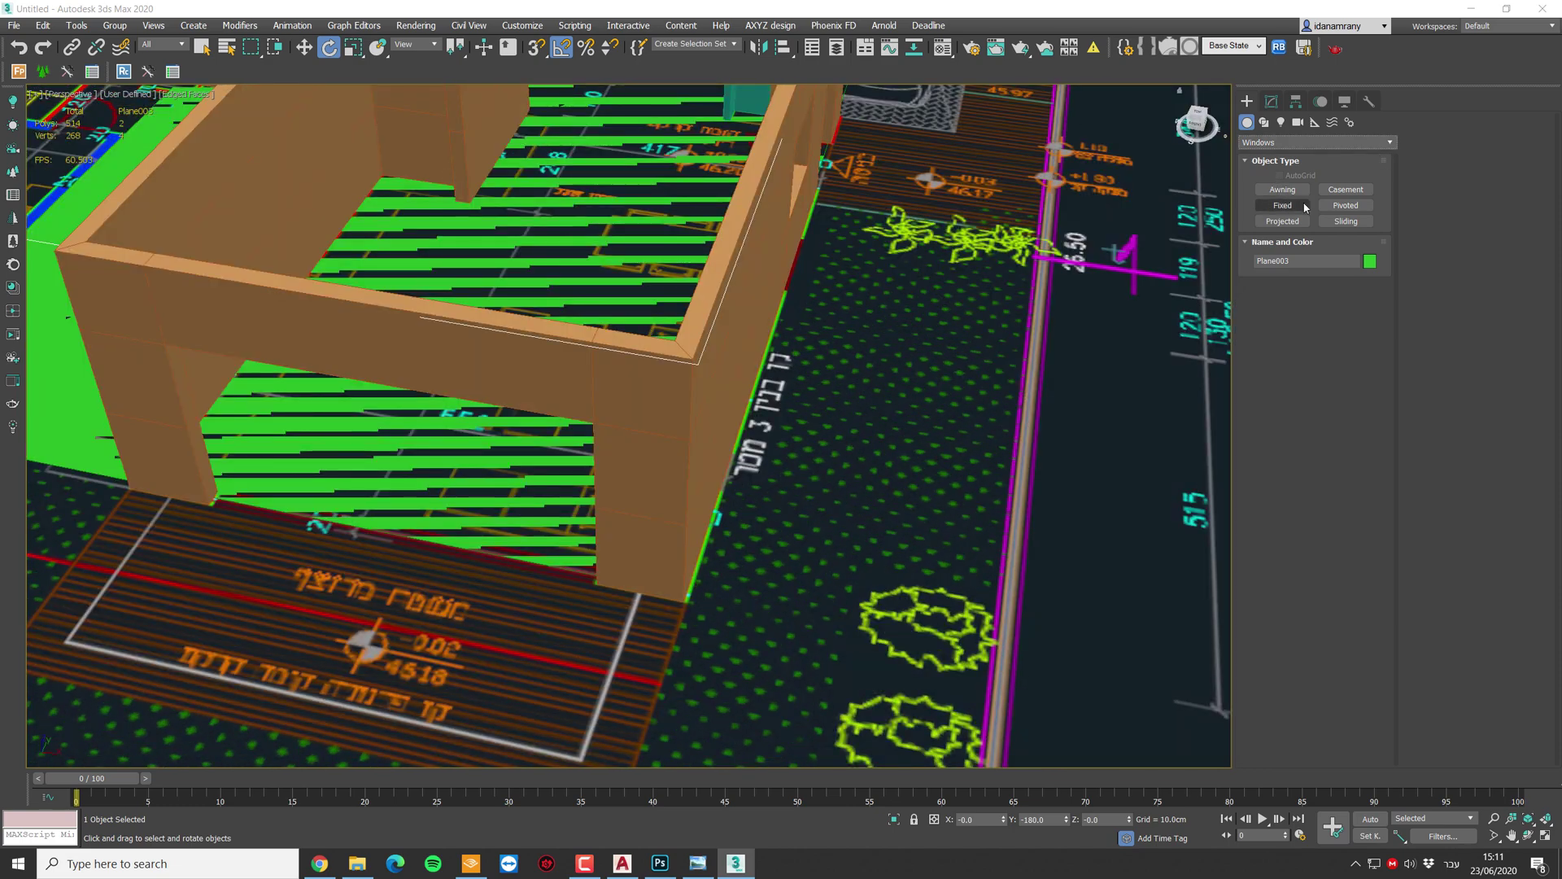
left_click(1345, 221)
scroll(872, 486, "up", 10)
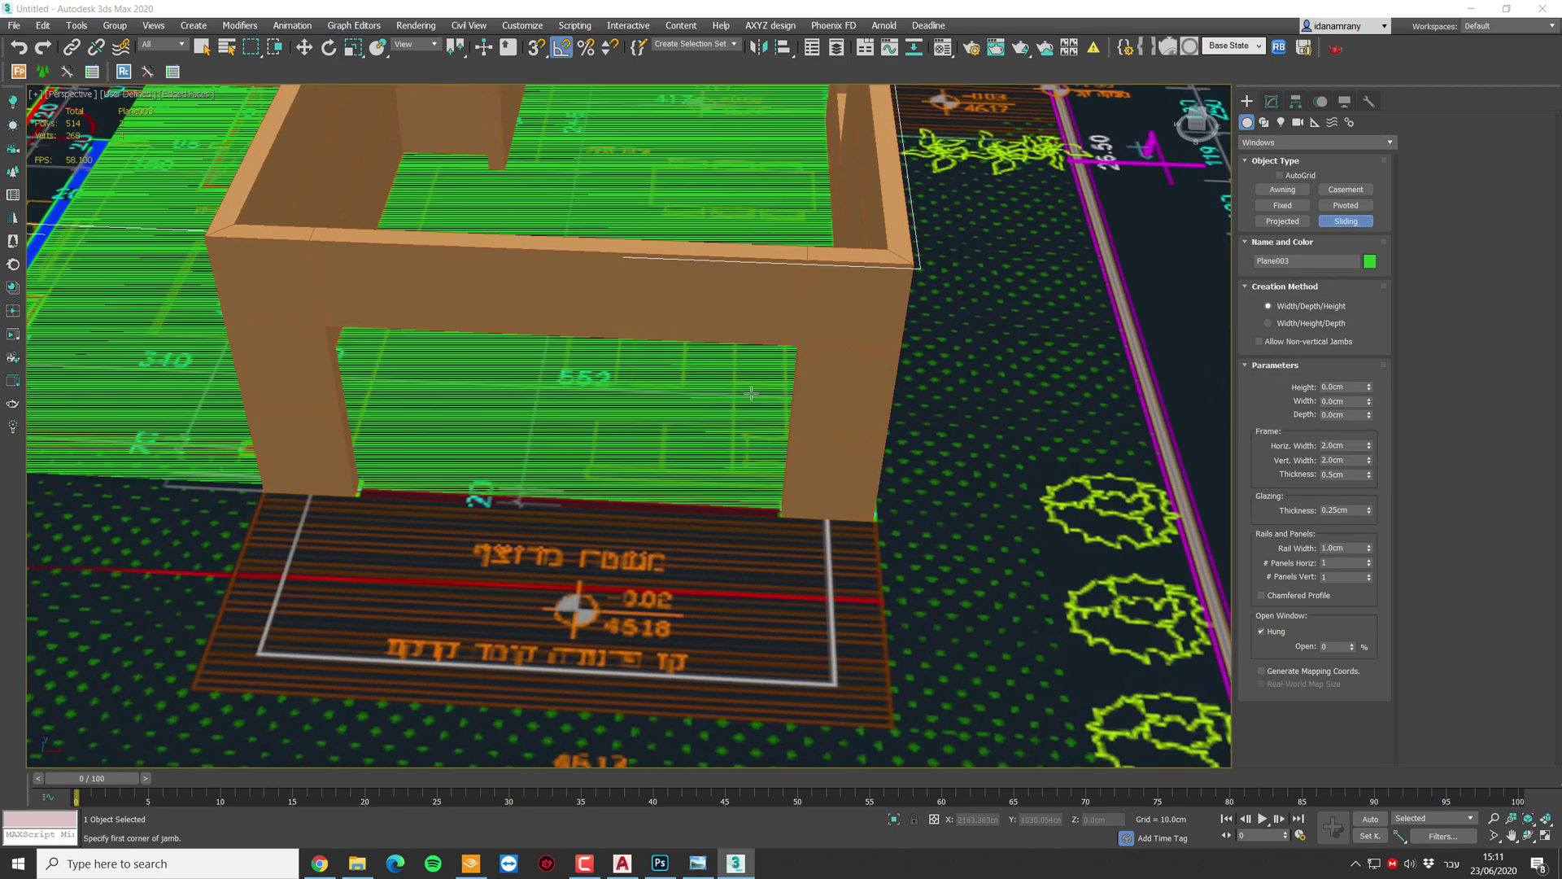
scroll(872, 486, "up", 4)
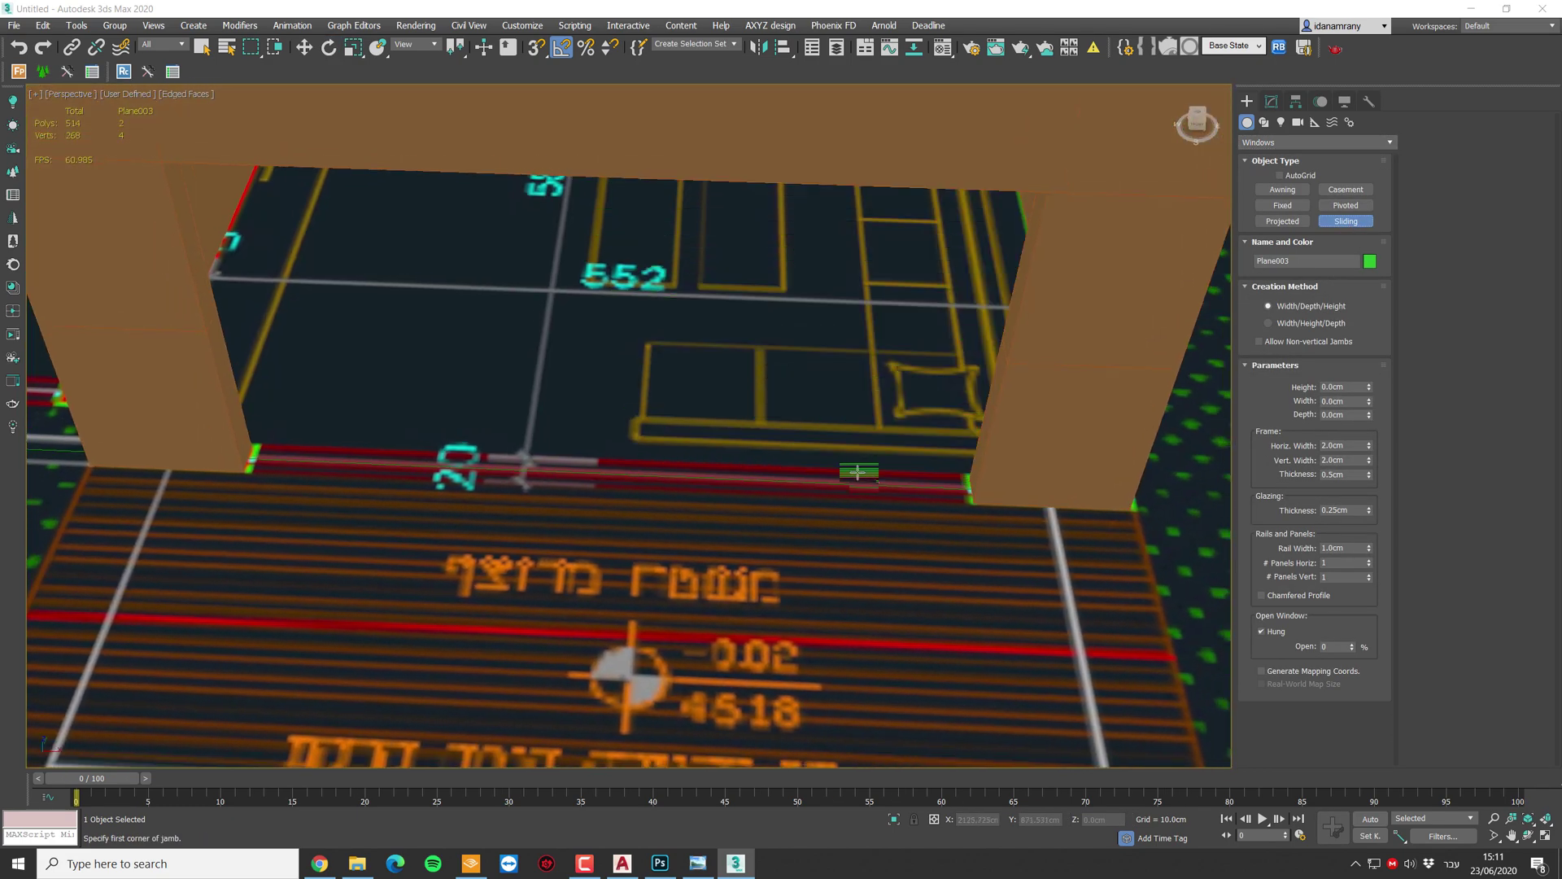
middle_click_drag(933, 484, 941, 487)
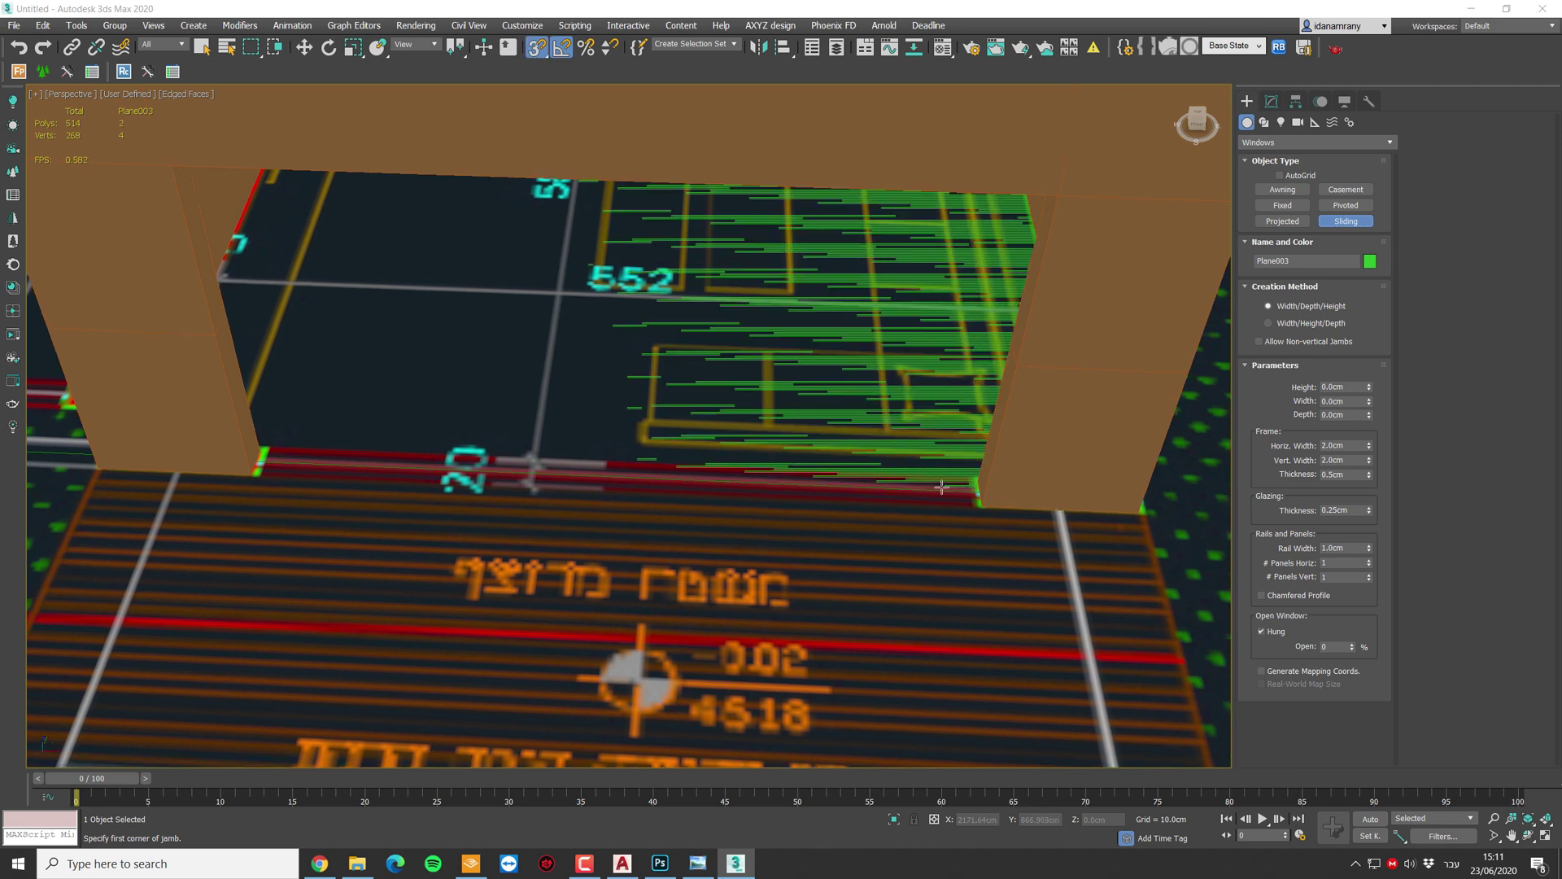
left_click_drag(976, 506, 249, 471)
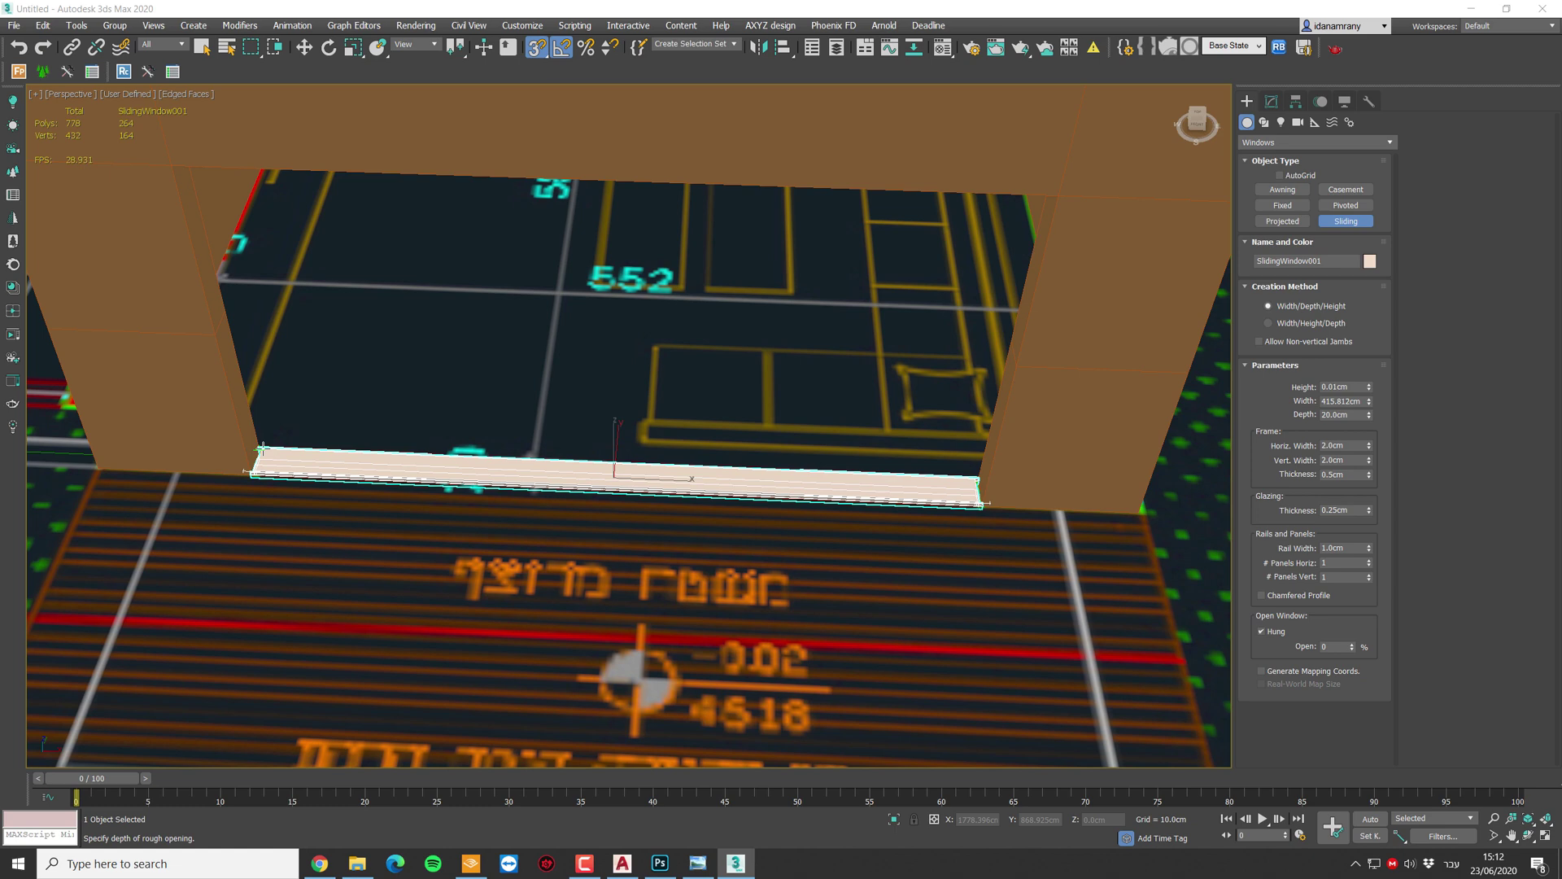
left_click(262, 449)
left_click(179, 166)
key("w")
Step: Turn off Hung for the terrace window so its panels slide sideways, and test the Open amount
middle_click_drag(960, 342, 886, 350, "alt")
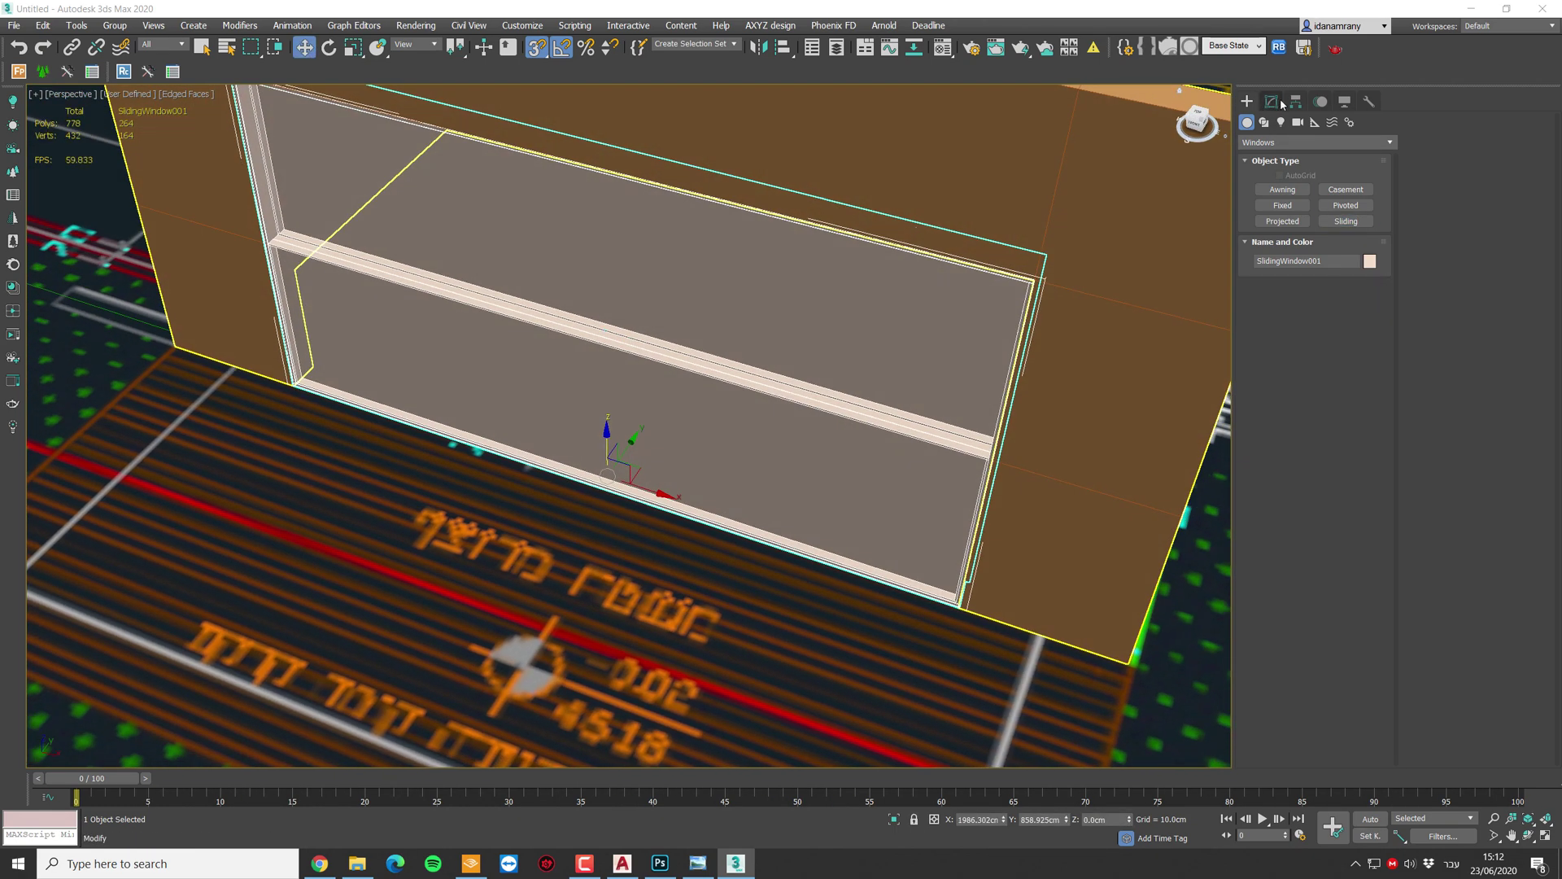
left_click(1271, 101)
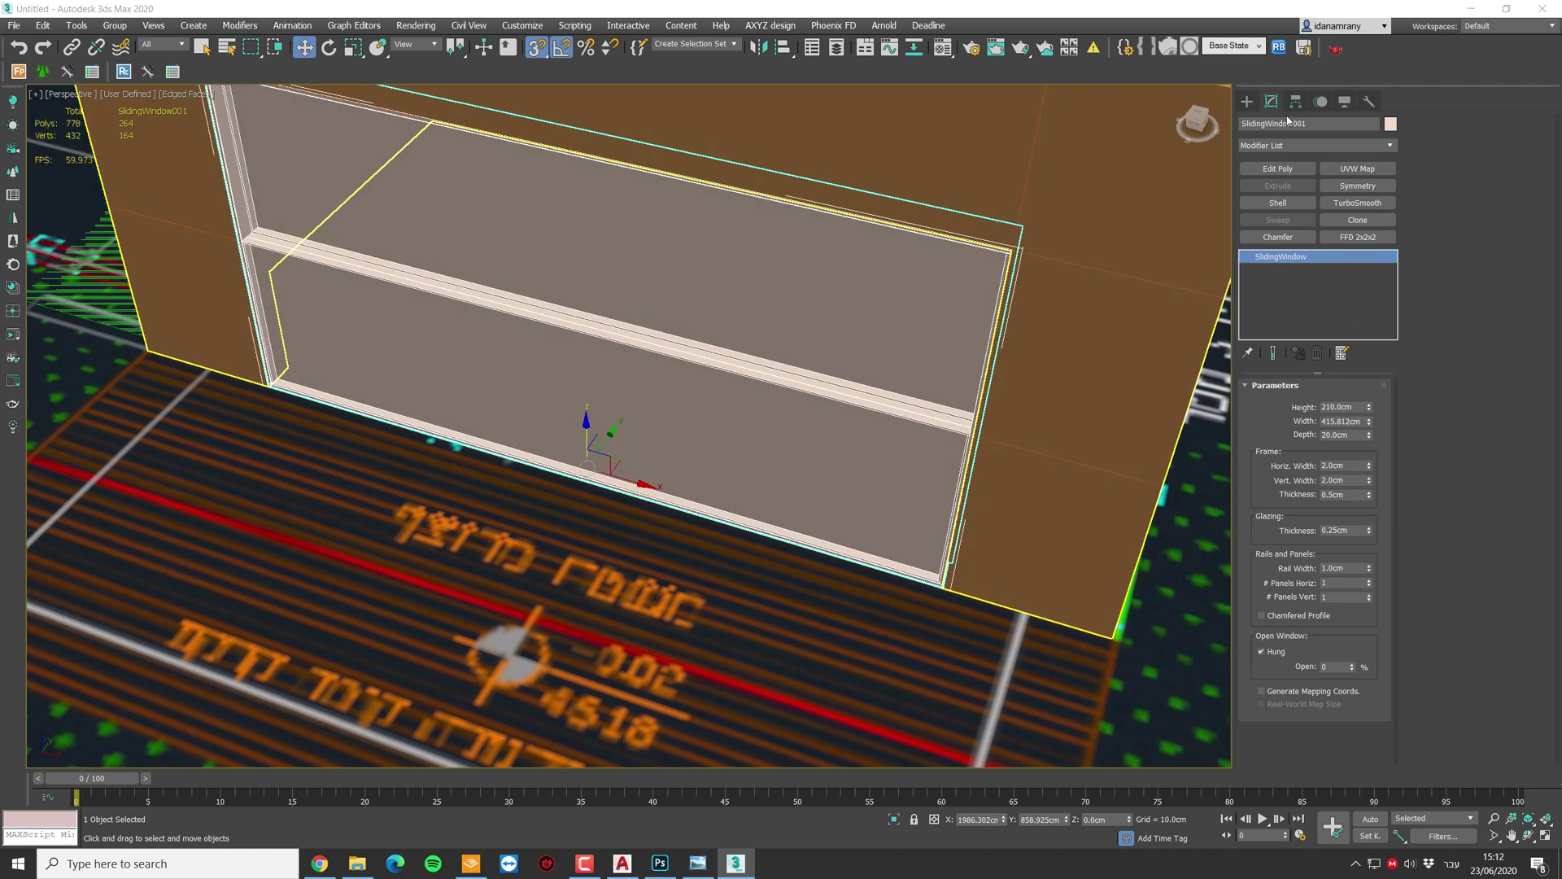
middle_click_drag(1204, 521, 1294, 472, "alt")
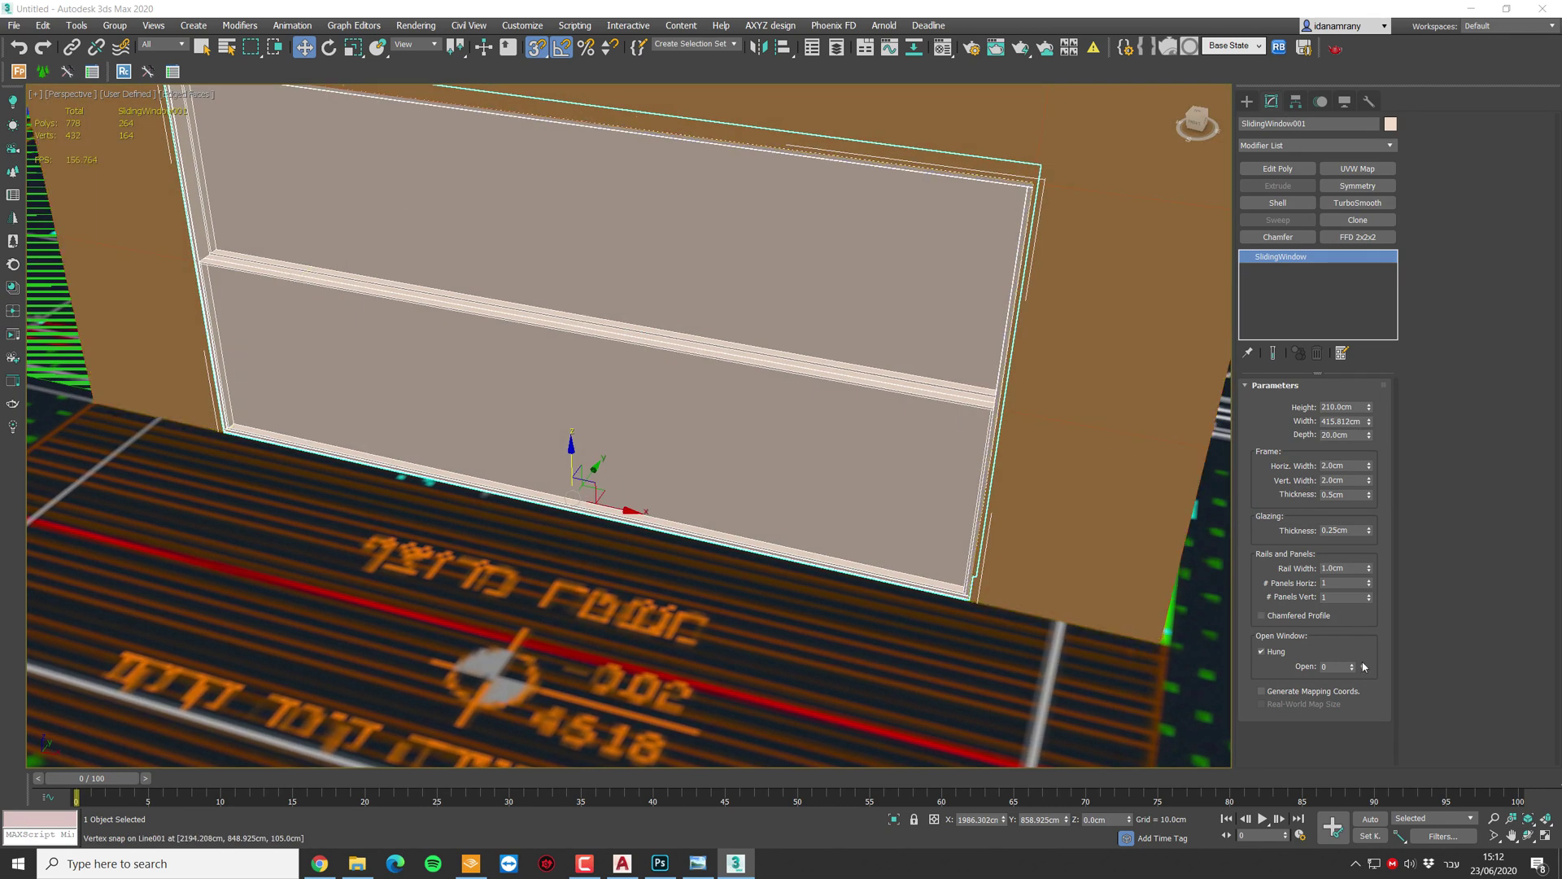
mouse_move(1352, 669)
left_mouse_down()
mouse_move(1359, 604)
mouse_move(1358, 683)
left_mouse_up()
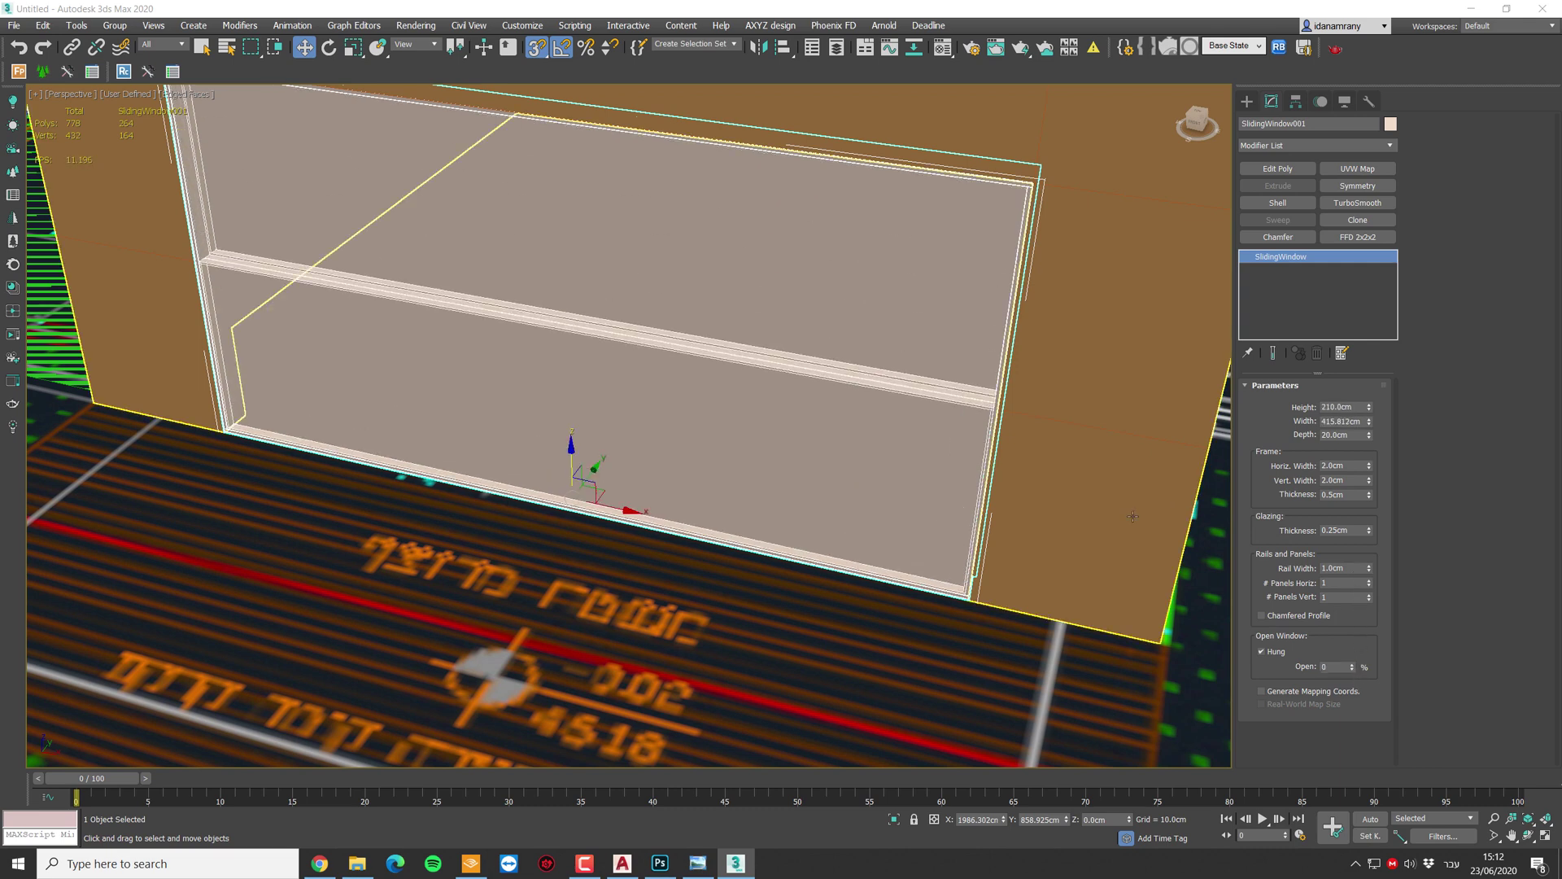
left_click(1276, 655)
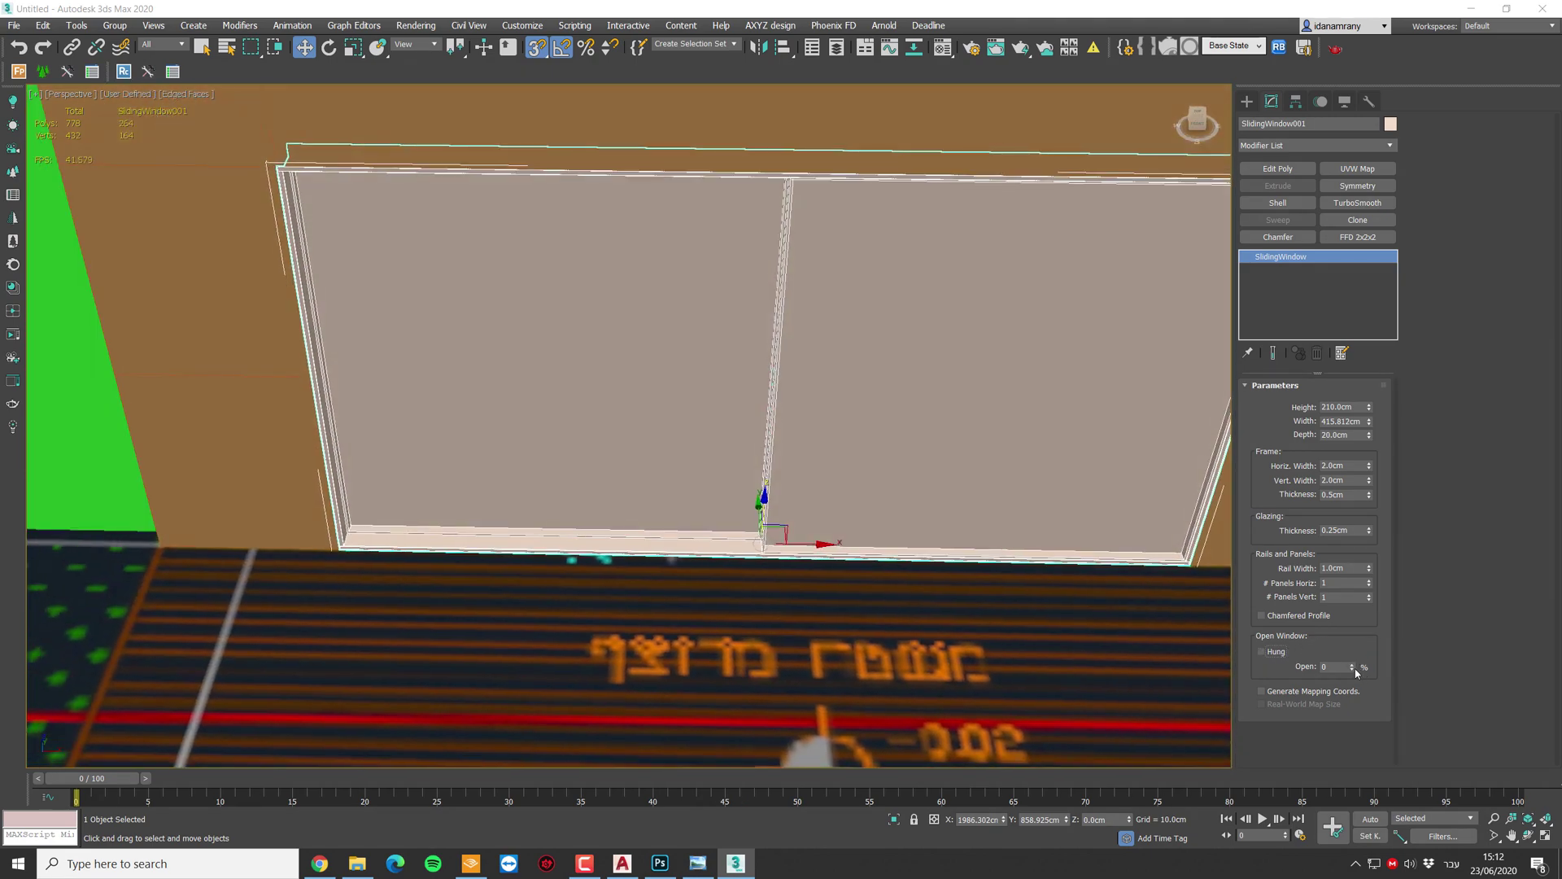
mouse_move(1352, 667)
left_mouse_down()
mouse_move(1350, 643)
mouse_move(1344, 674)
left_mouse_up()
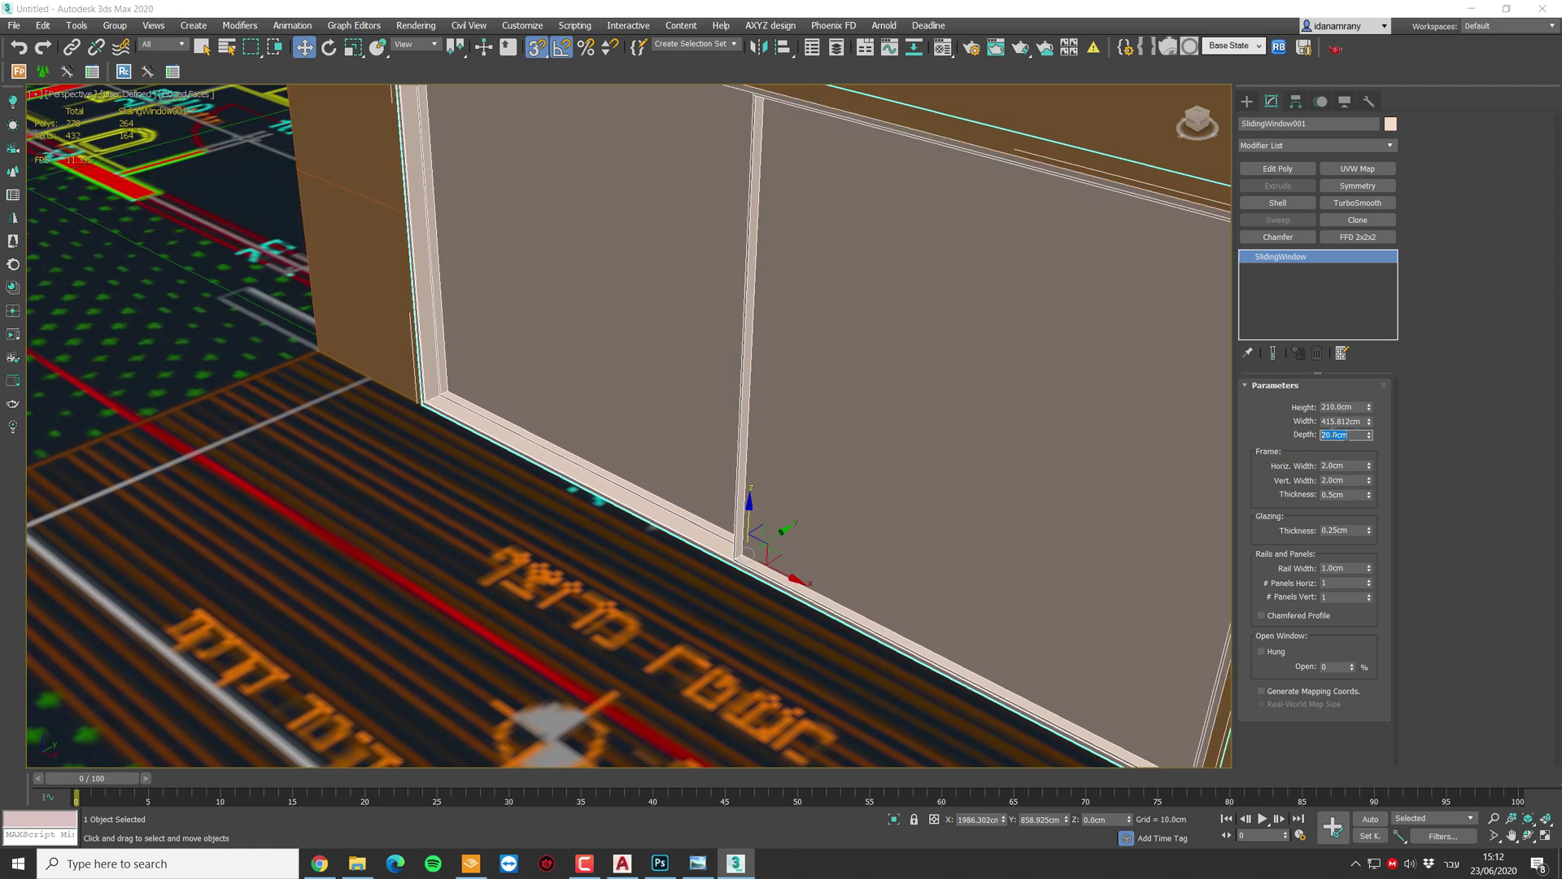
Step: Set the terrace window's depth to 7 cm and its rail width to 5 cm
key("Return")
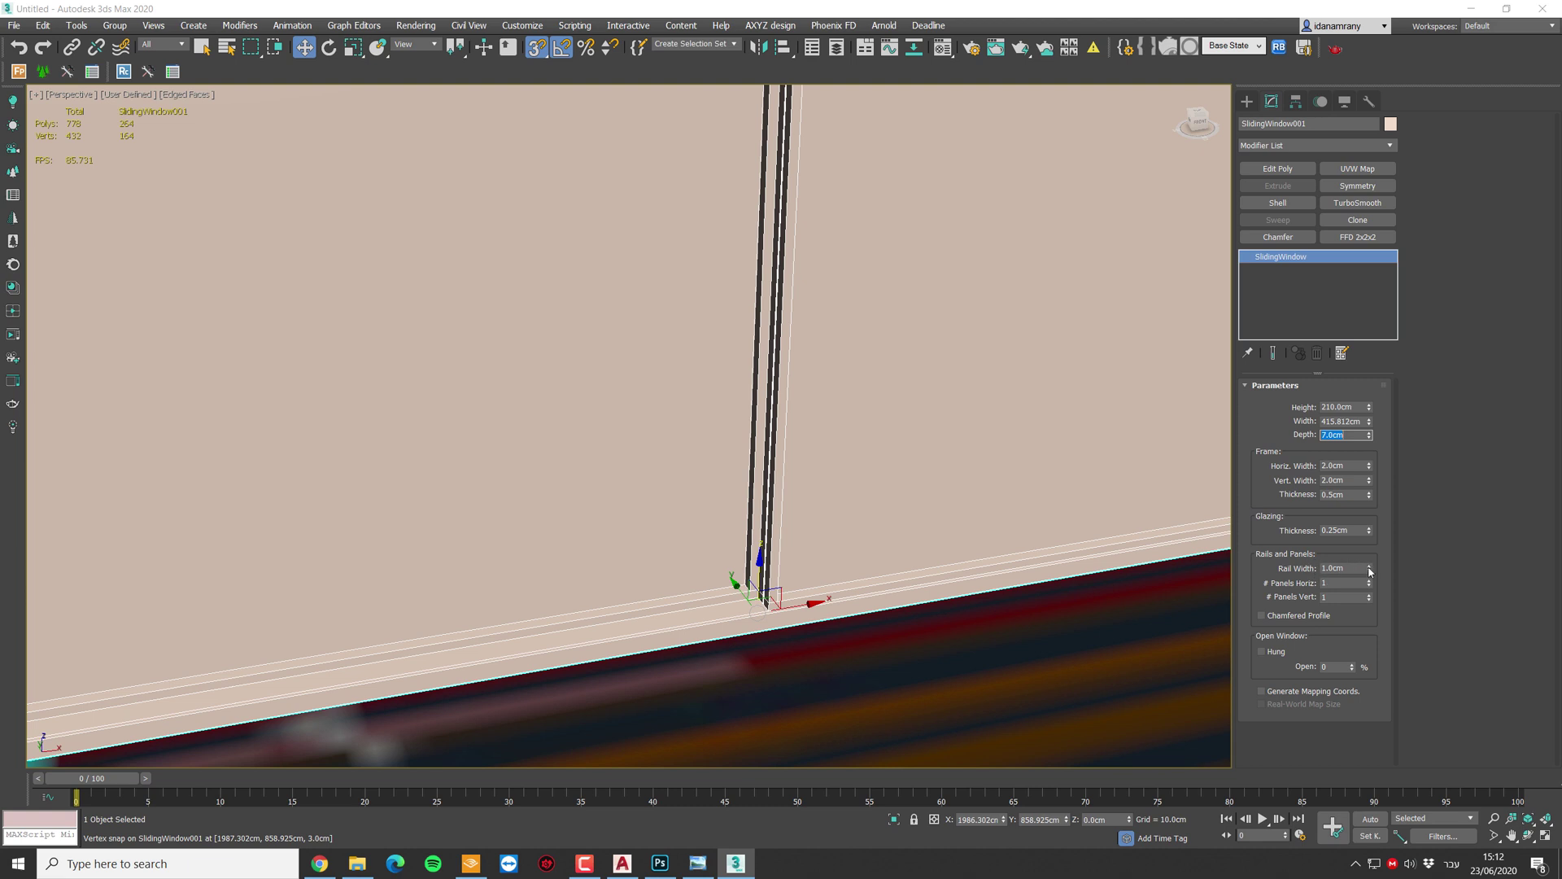
left_click_drag(1369, 571, 1370, 557)
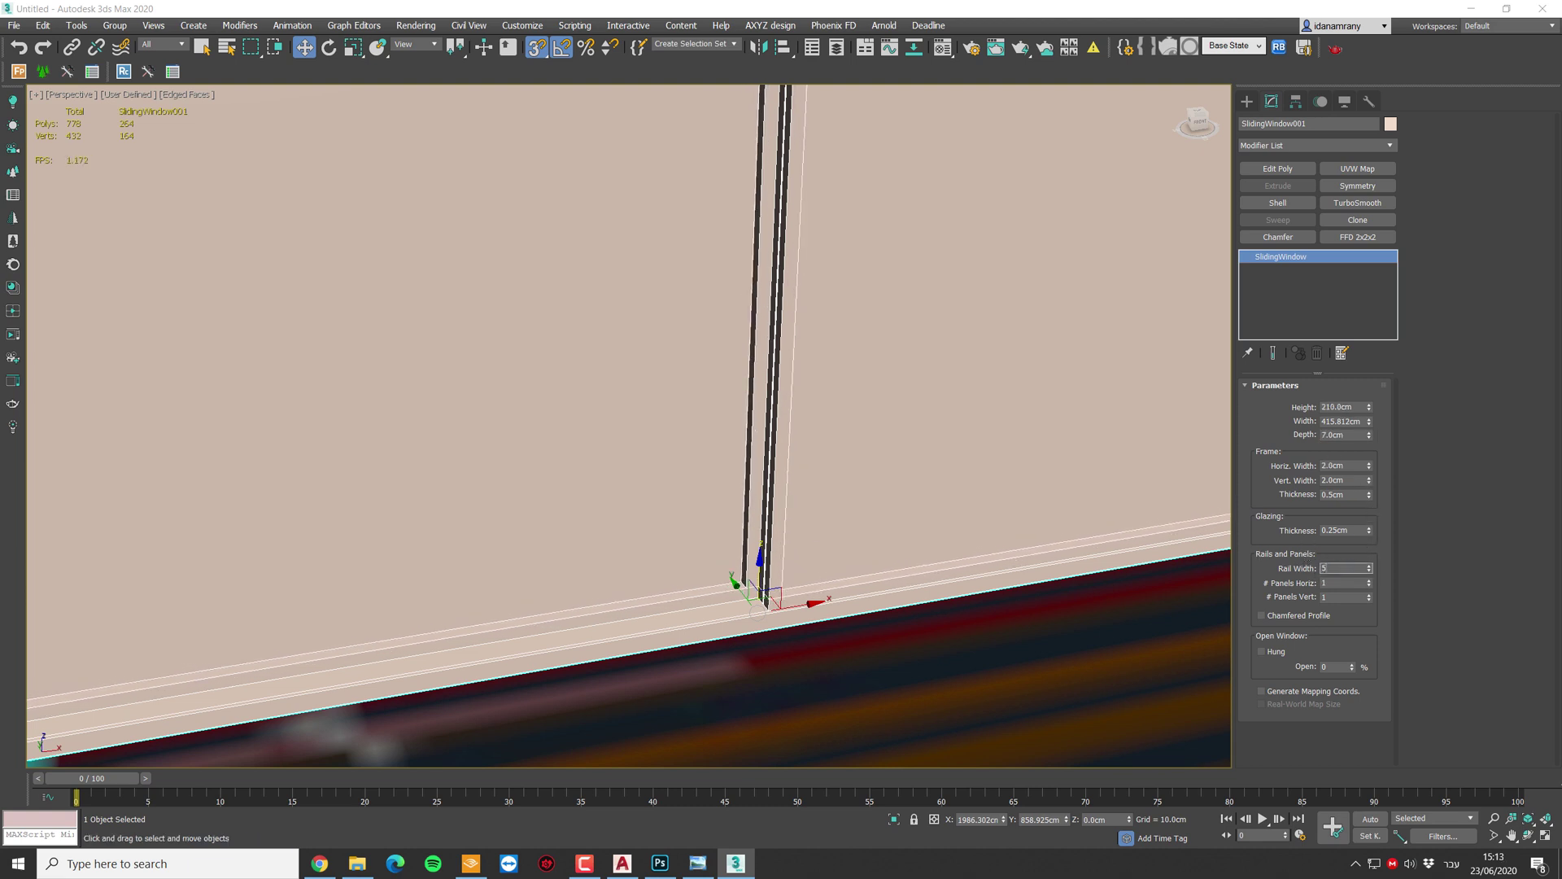
key("Return")
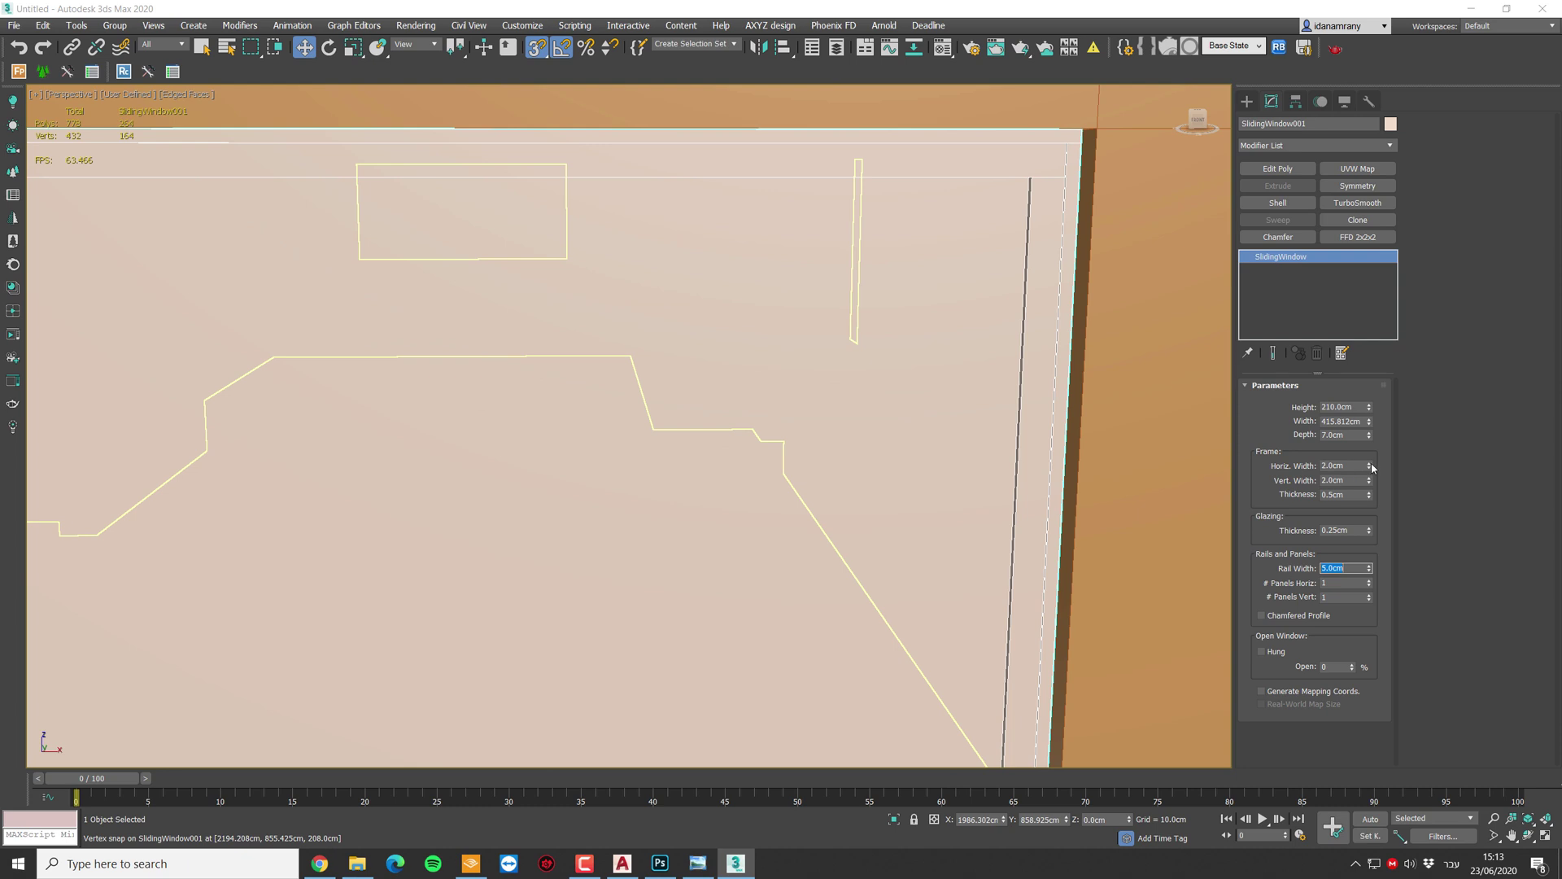
Step: Set the terrace window's horizontal and vertical frame widths to 3 cm and its glazing thickness to 0.5 cm
type("3")
key("Return")
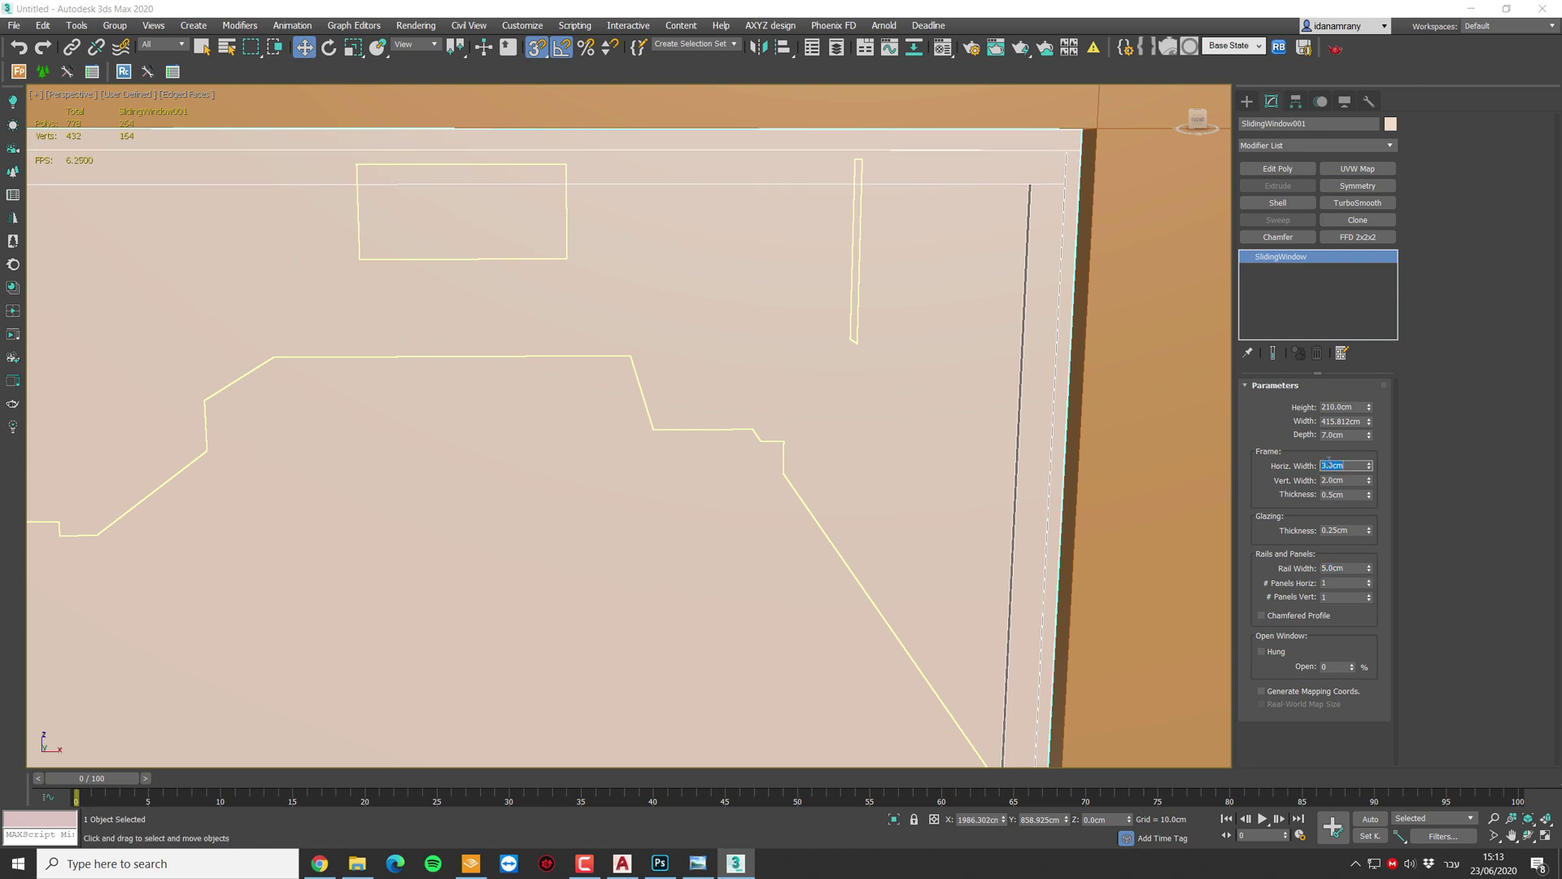
type("3")
key("Return")
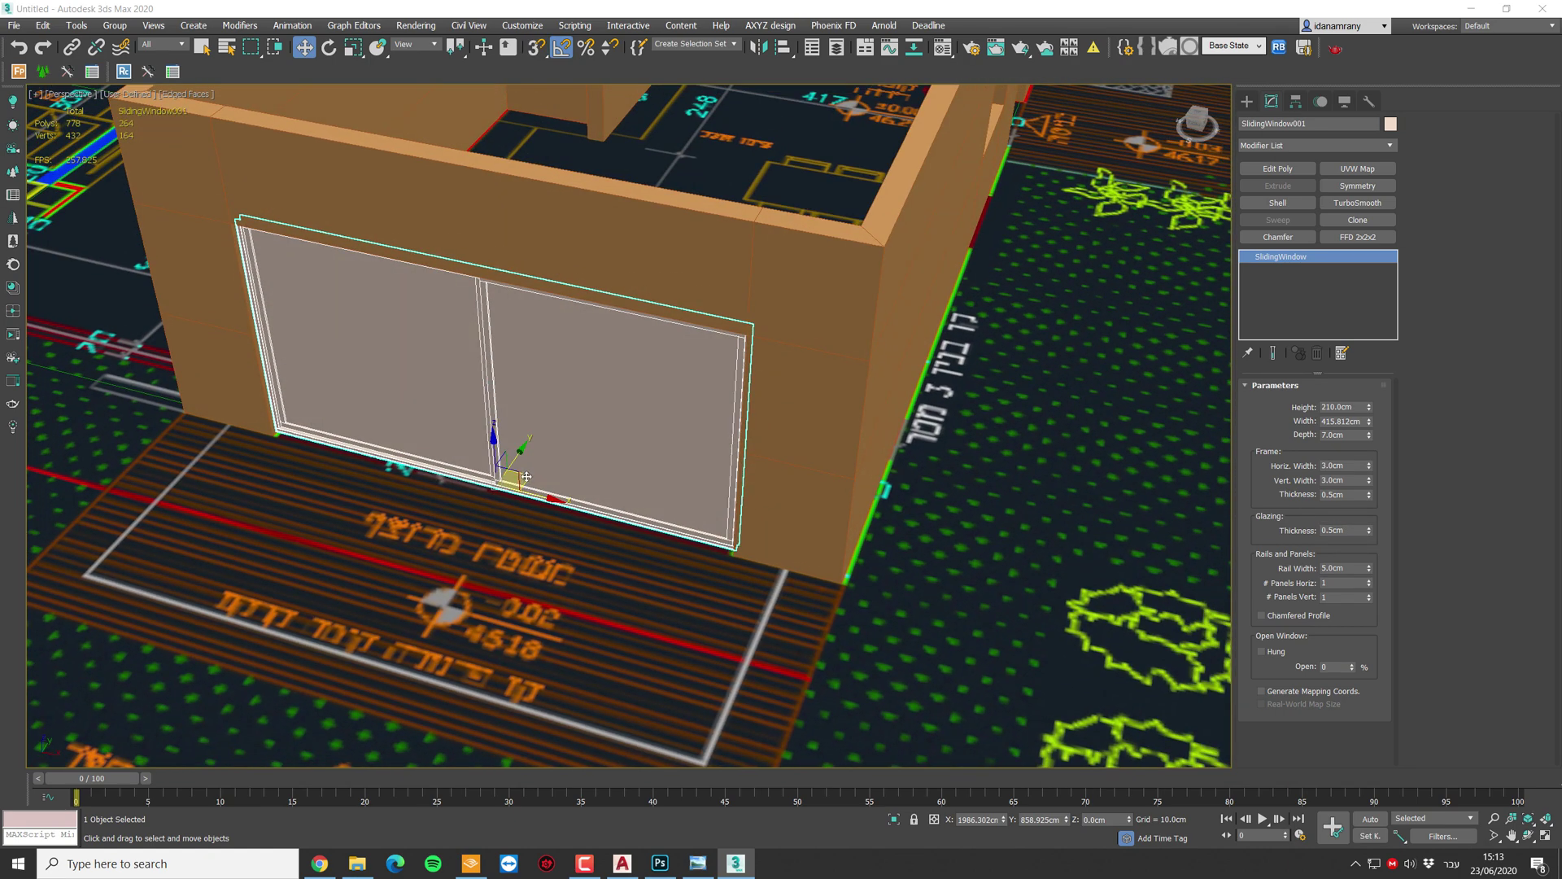
Step: Copy the terrace window beside the long side wall and rotate the copy 90° about the vertical axis, parallel to that wall
mouse_move(526, 477)
left_mouse_down("shift")
mouse_move(845, 423)
mouse_move(541, 443)
mouse_move(837, 244)
mouse_move(1045, 301)
left_mouse_up("shift")
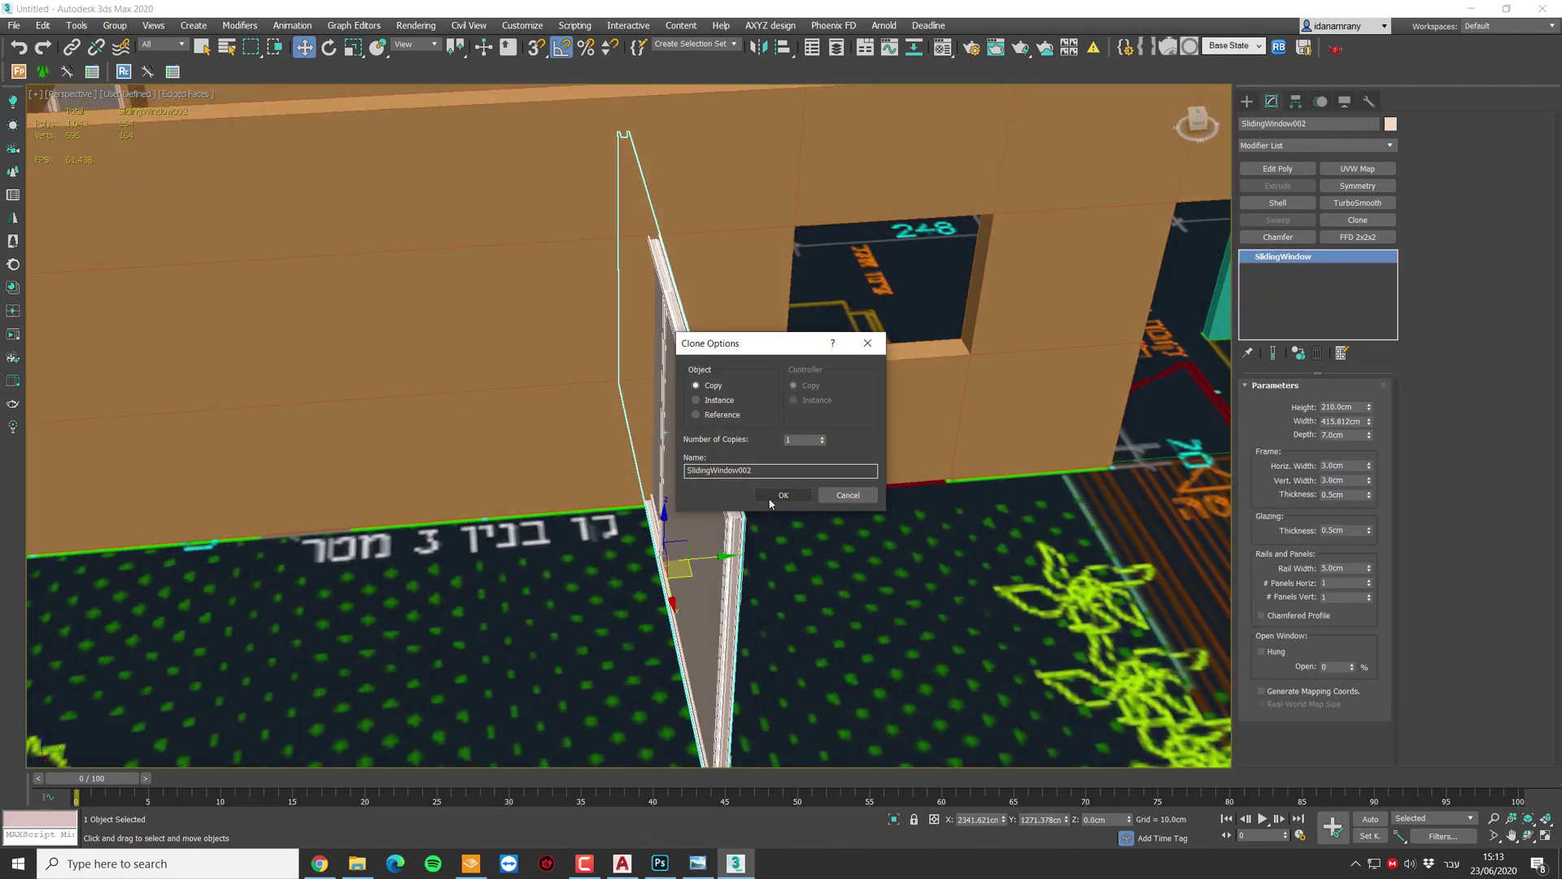
left_click(783, 498)
left_click(783, 498)
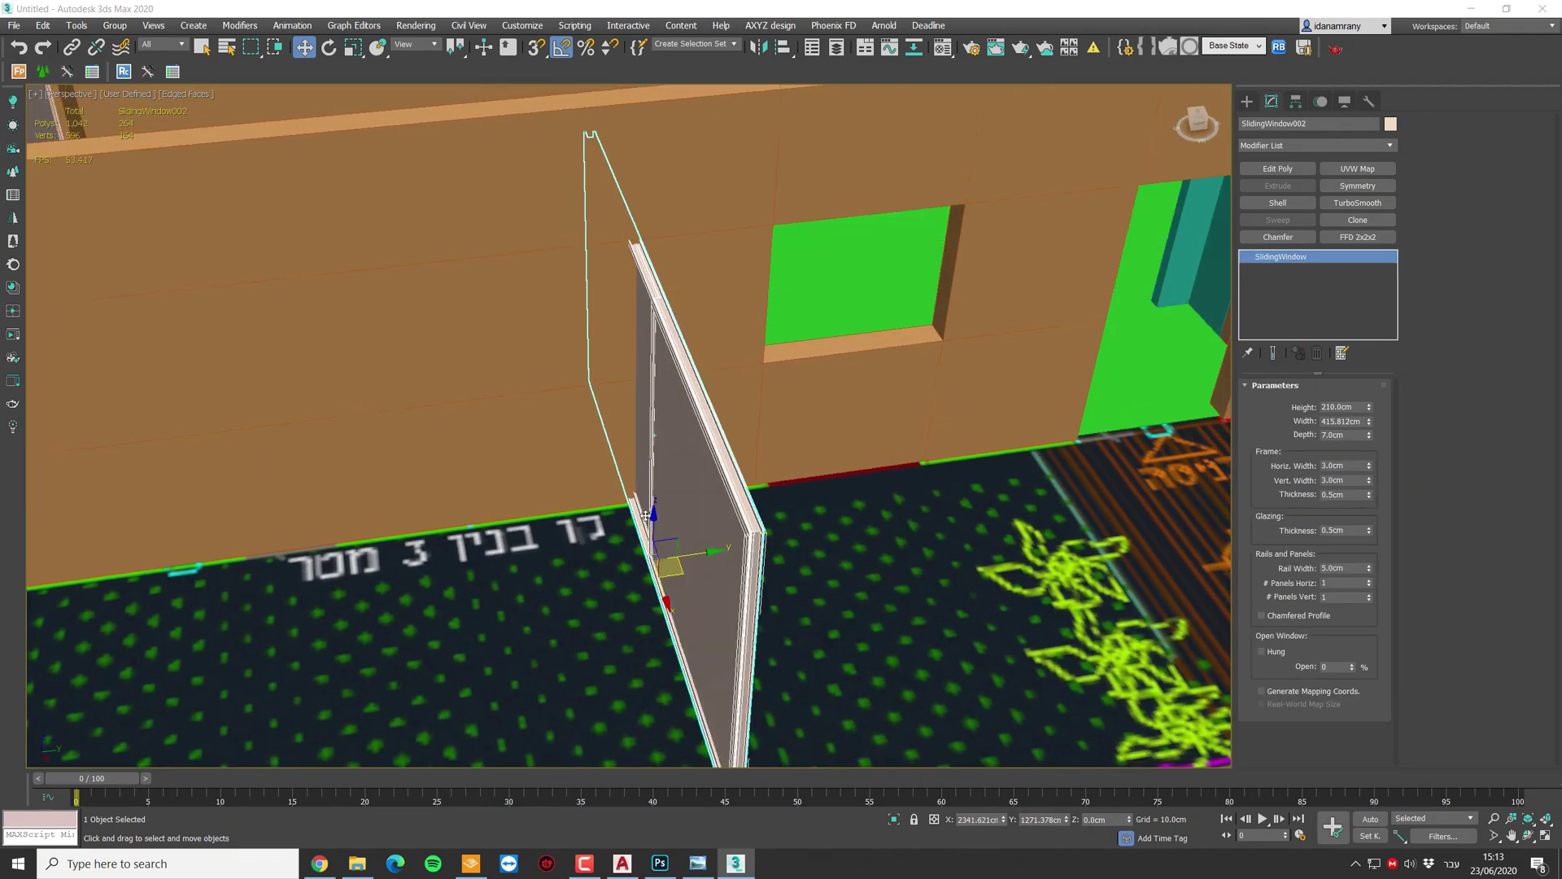
right_click(644, 522)
left_click(675, 545)
mouse_move(687, 598)
left_mouse_down()
mouse_move(741, 575)
mouse_move(688, 591)
left_mouse_up()
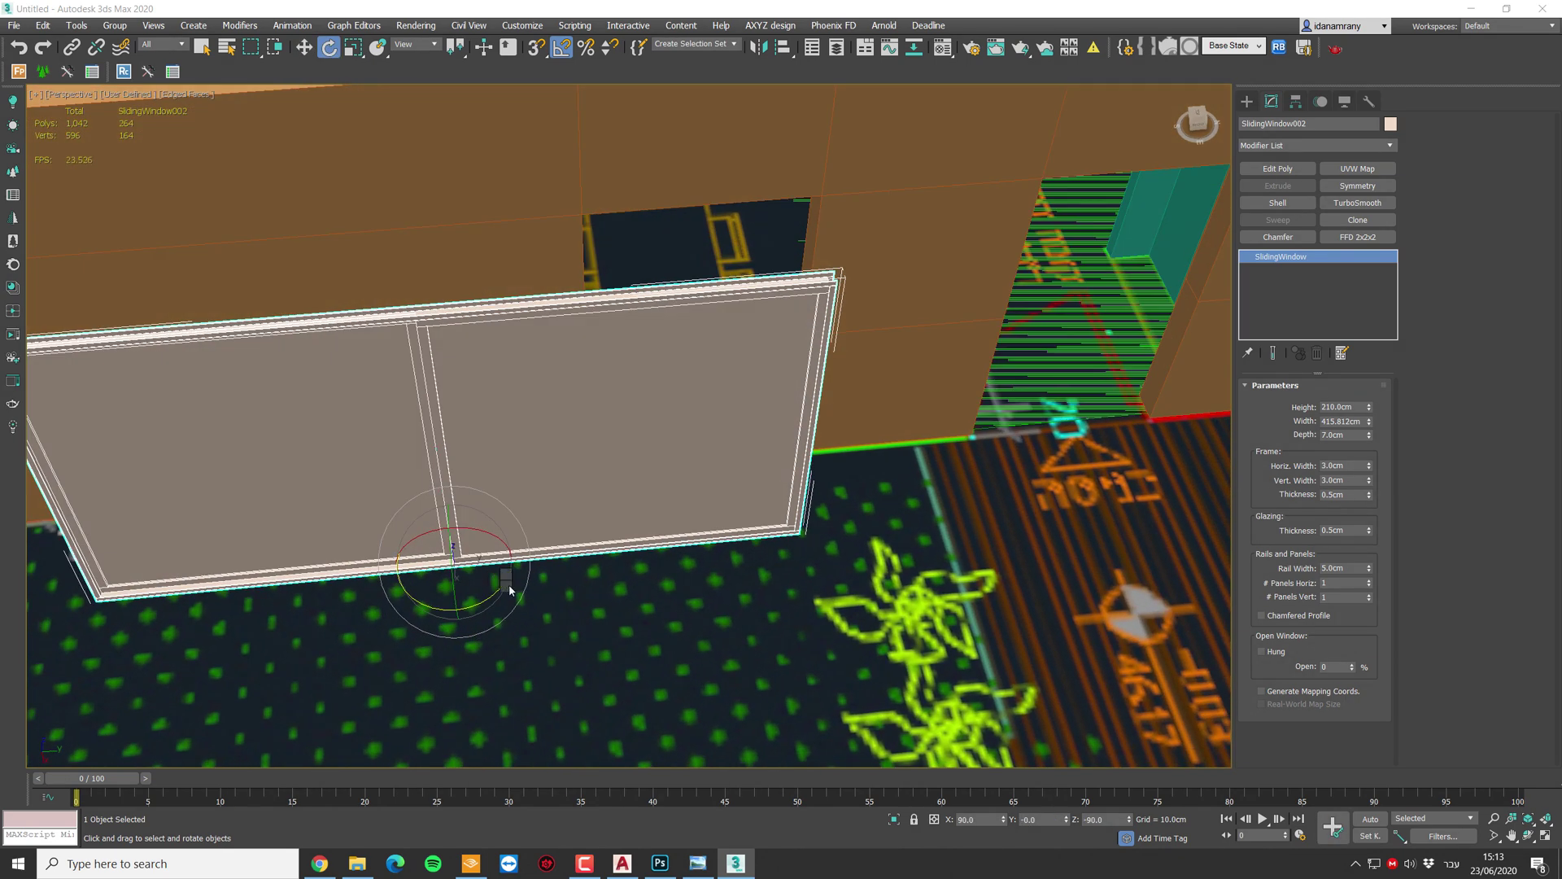
left_click(536, 599)
Step: Move the copied window into the side wall's small opening, with its base on the sill
left_click_drag(452, 687, 490, 660)
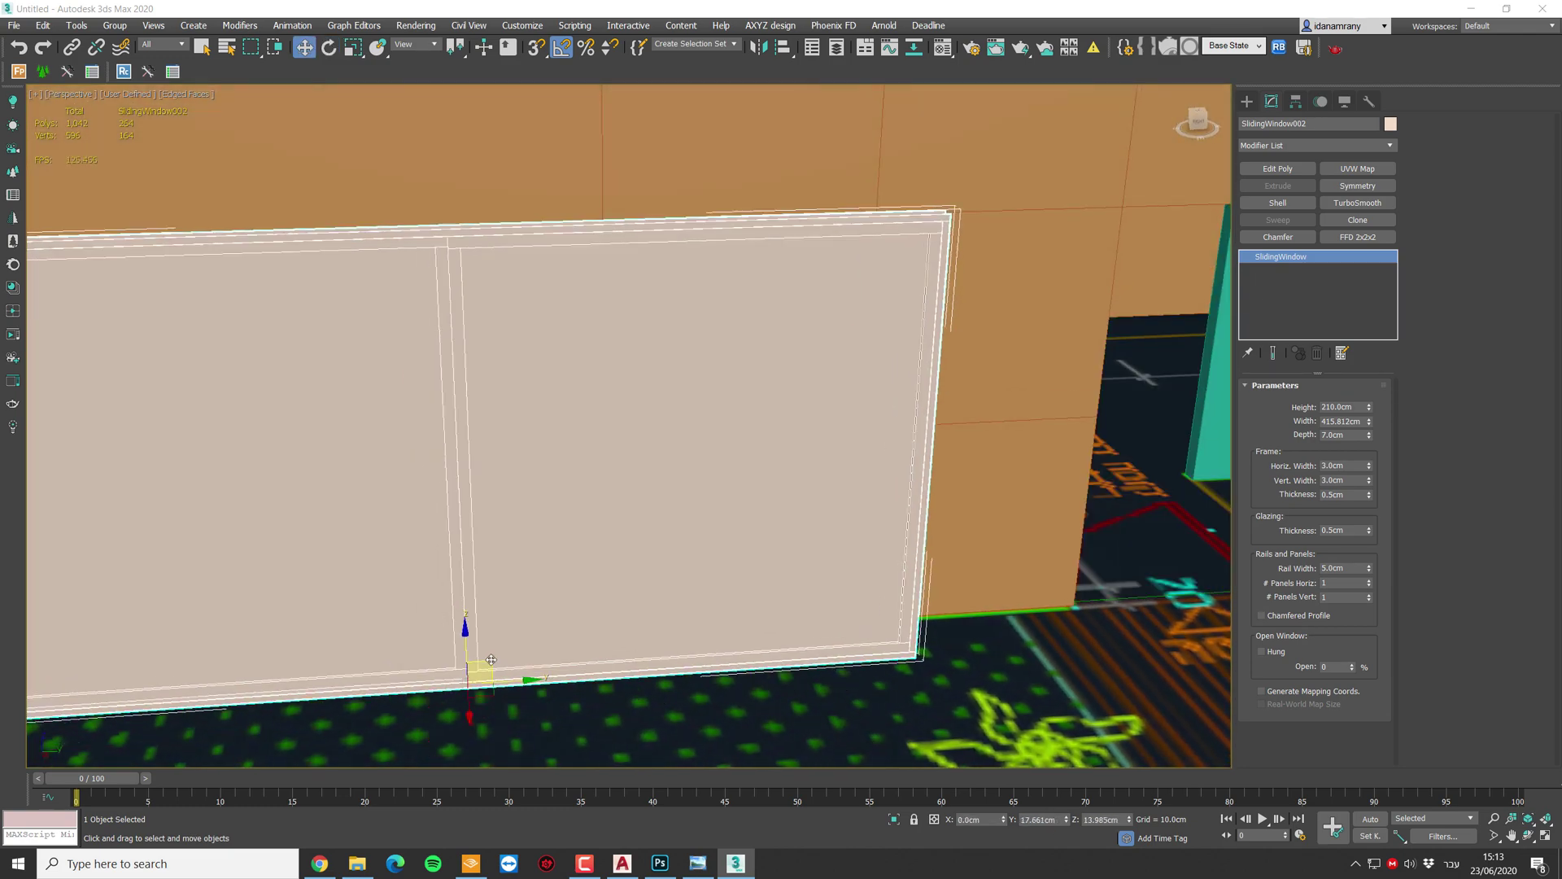
middle_click_drag(491, 660, 952, 425, "alt")
scroll(857, 512, "up", 3)
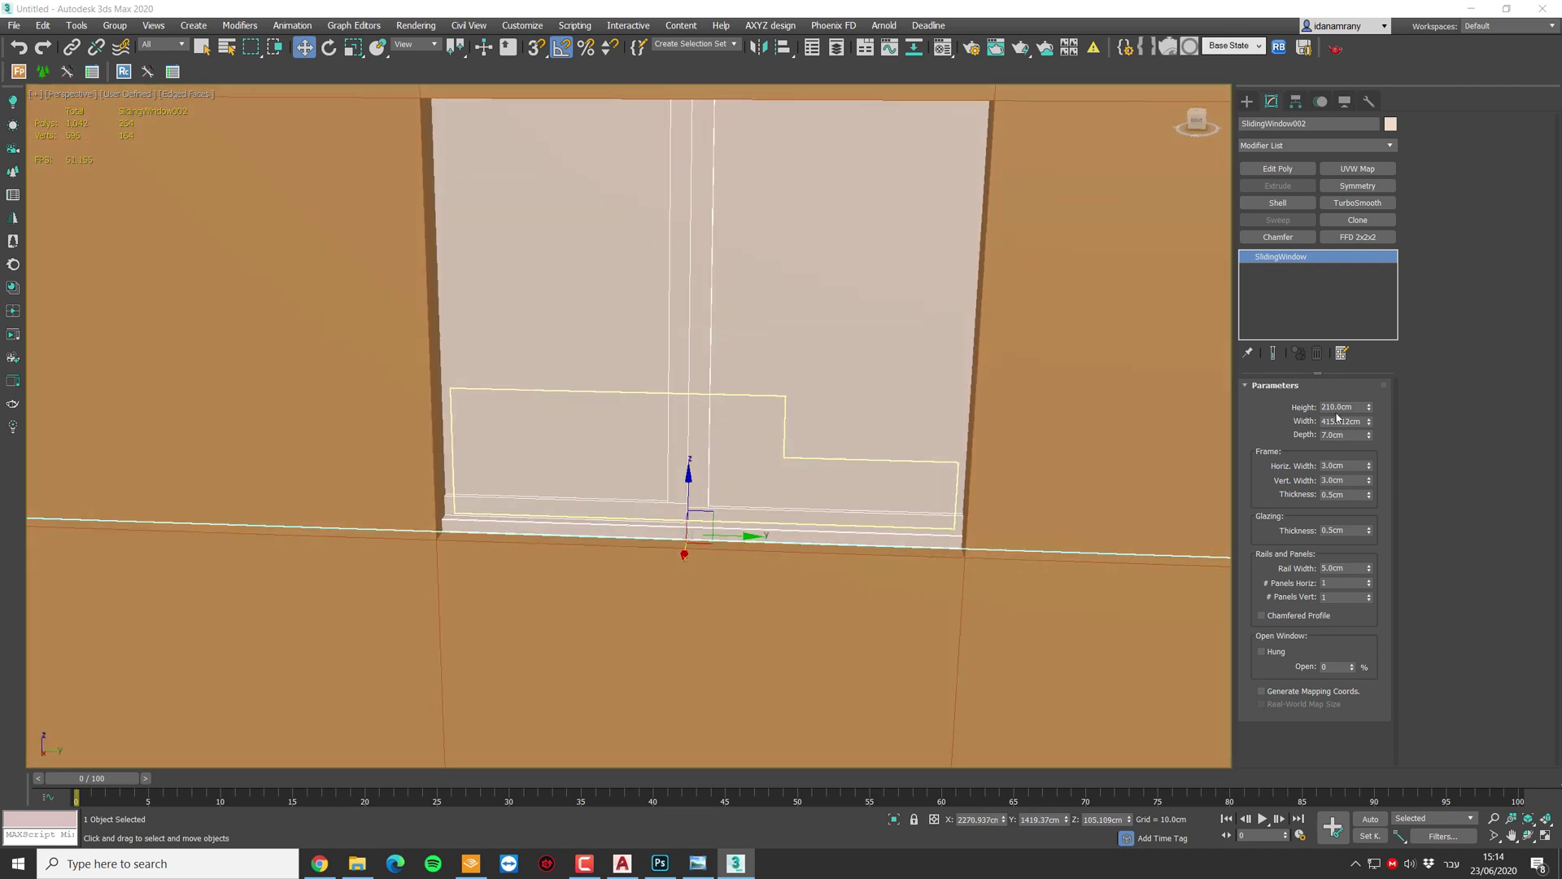
Step: Reduce the copied window's width to about 127.5 cm and shift it sideways to fit between the opening's jambs
left_click(1369, 424)
left_click_drag(1373, 433, 1383, 463)
scroll(1364, 421, "up", 2)
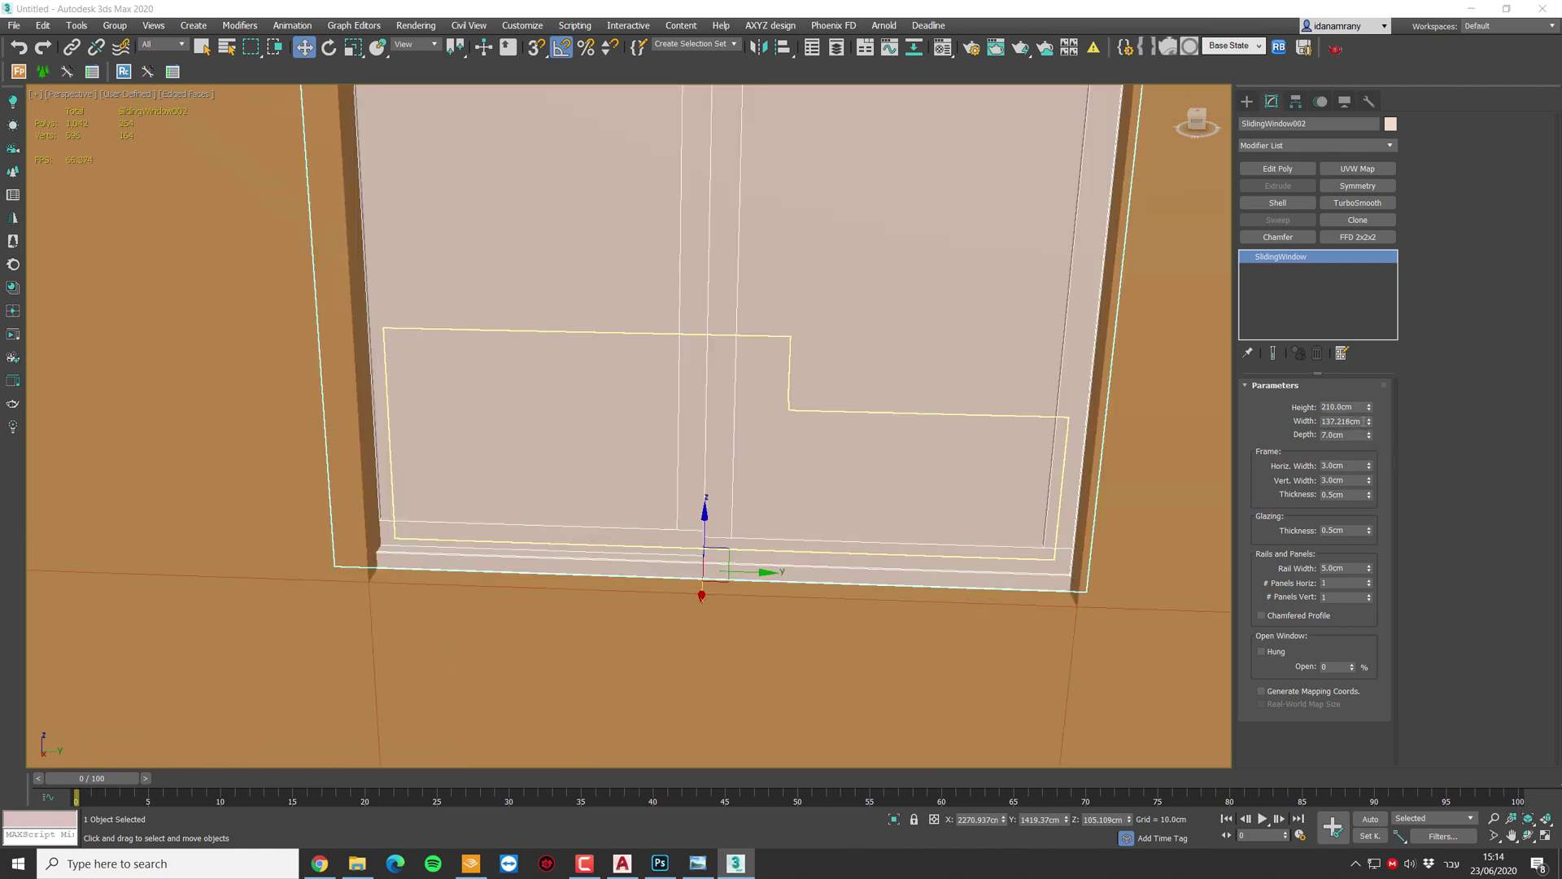
left_click(1372, 424)
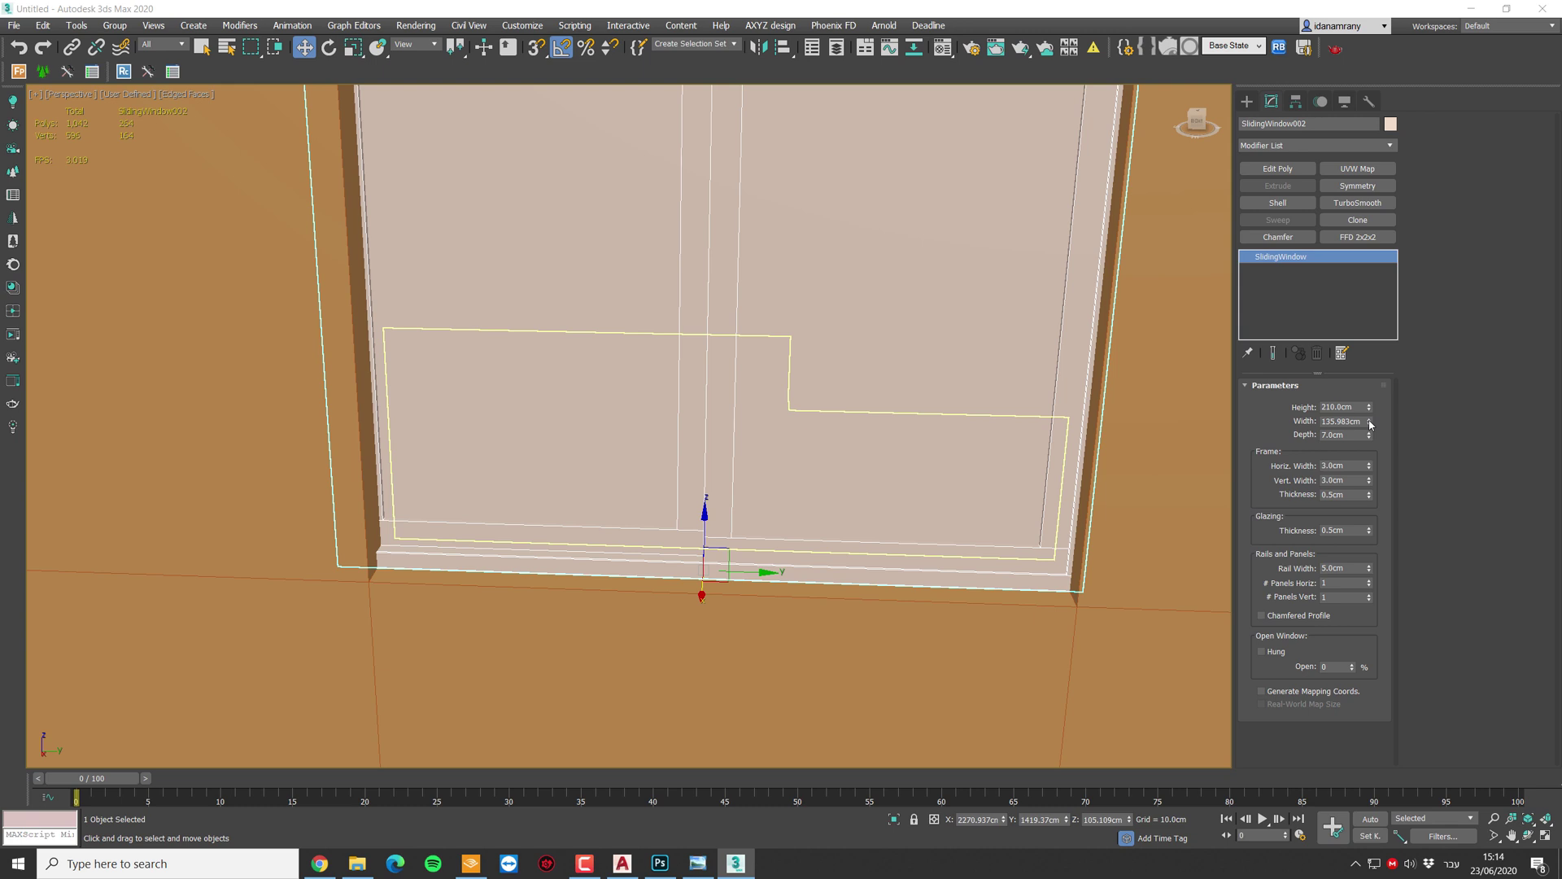
left_click_drag(1371, 424, 1392, 461)
left_click_drag(737, 572, 753, 573)
Step: Reduce the side-wall window's height to about 105 cm to fit beneath the top of the opening
middle_click_drag(761, 563, 756, 488, "alt")
middle_click_drag(1280, 414, 1371, 410, "alt")
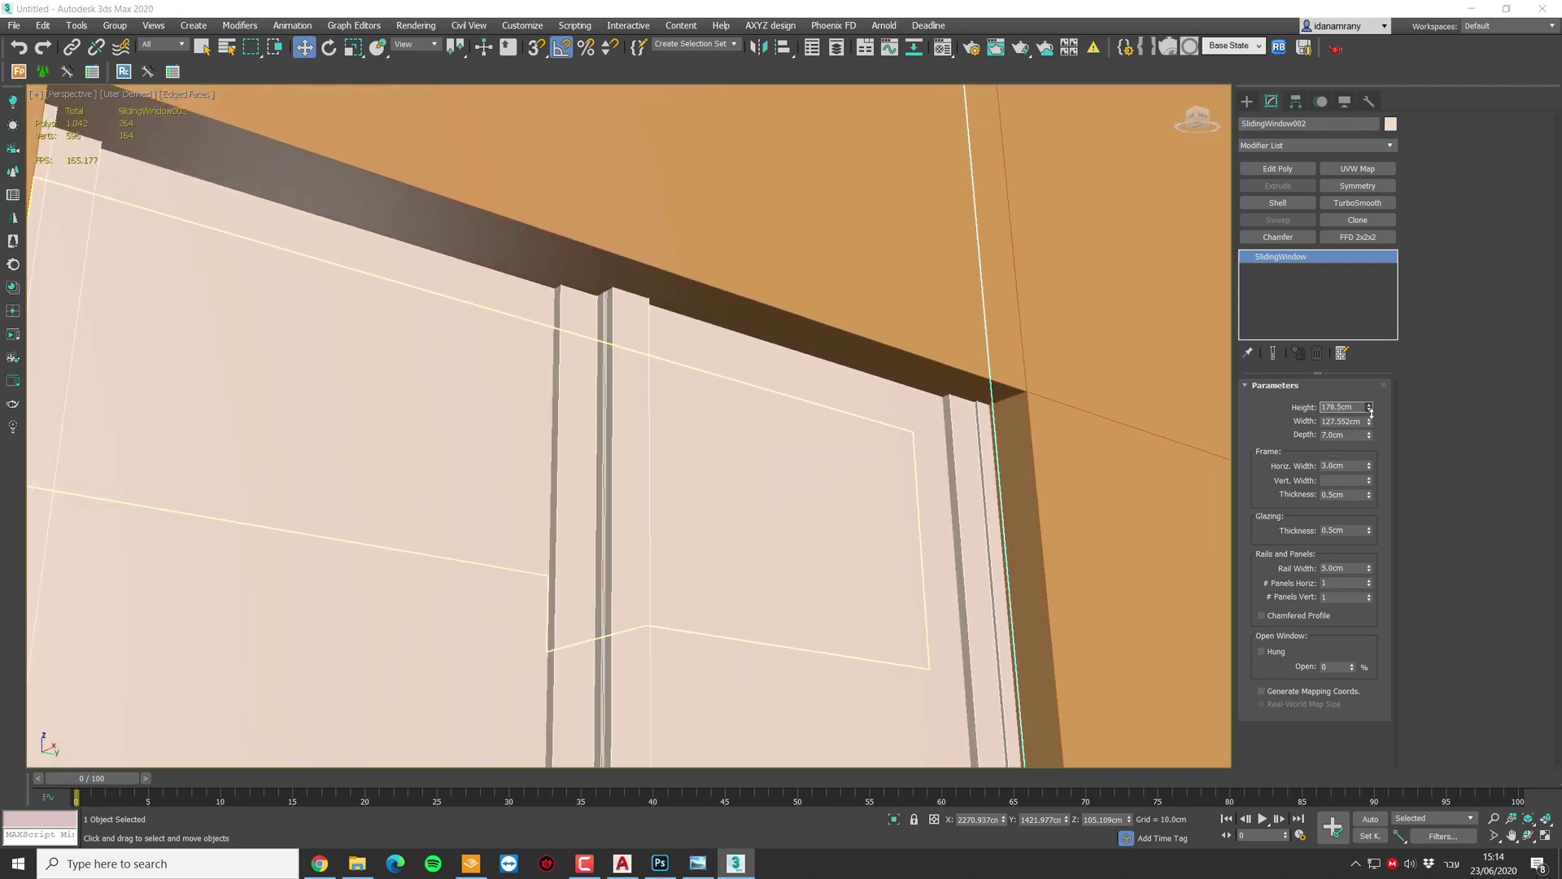
mouse_move(1371, 411)
left_mouse_down()
mouse_move(1375, 435)
mouse_move(1369, 397)
left_mouse_up()
middle_click_drag(1367, 401, 1313, 403, "alt")
scroll(1082, 456, "down", 3)
middle_click_drag(1066, 457, 942, 477, "alt")
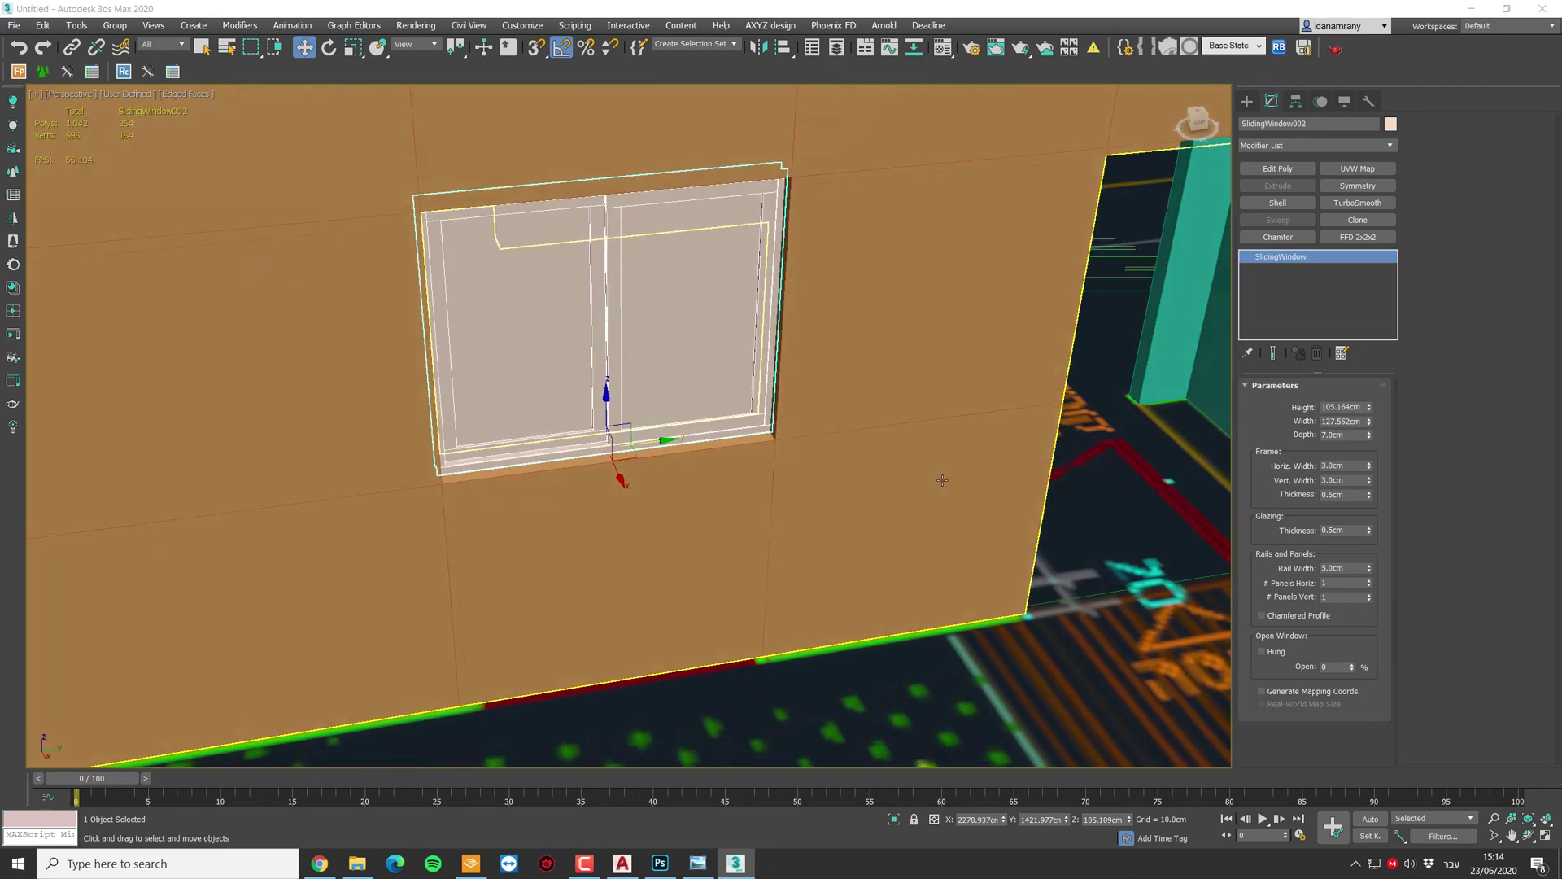
Step: Duplicate the small side-wall window along the facade into the opening beside the parked car
scroll(895, 480, "down", 3)
middle_click_drag(618, 464, 493, 495, "alt")
scroll(492, 495, "down", 2)
left_click_drag(492, 496, 1102, 416, "shift")
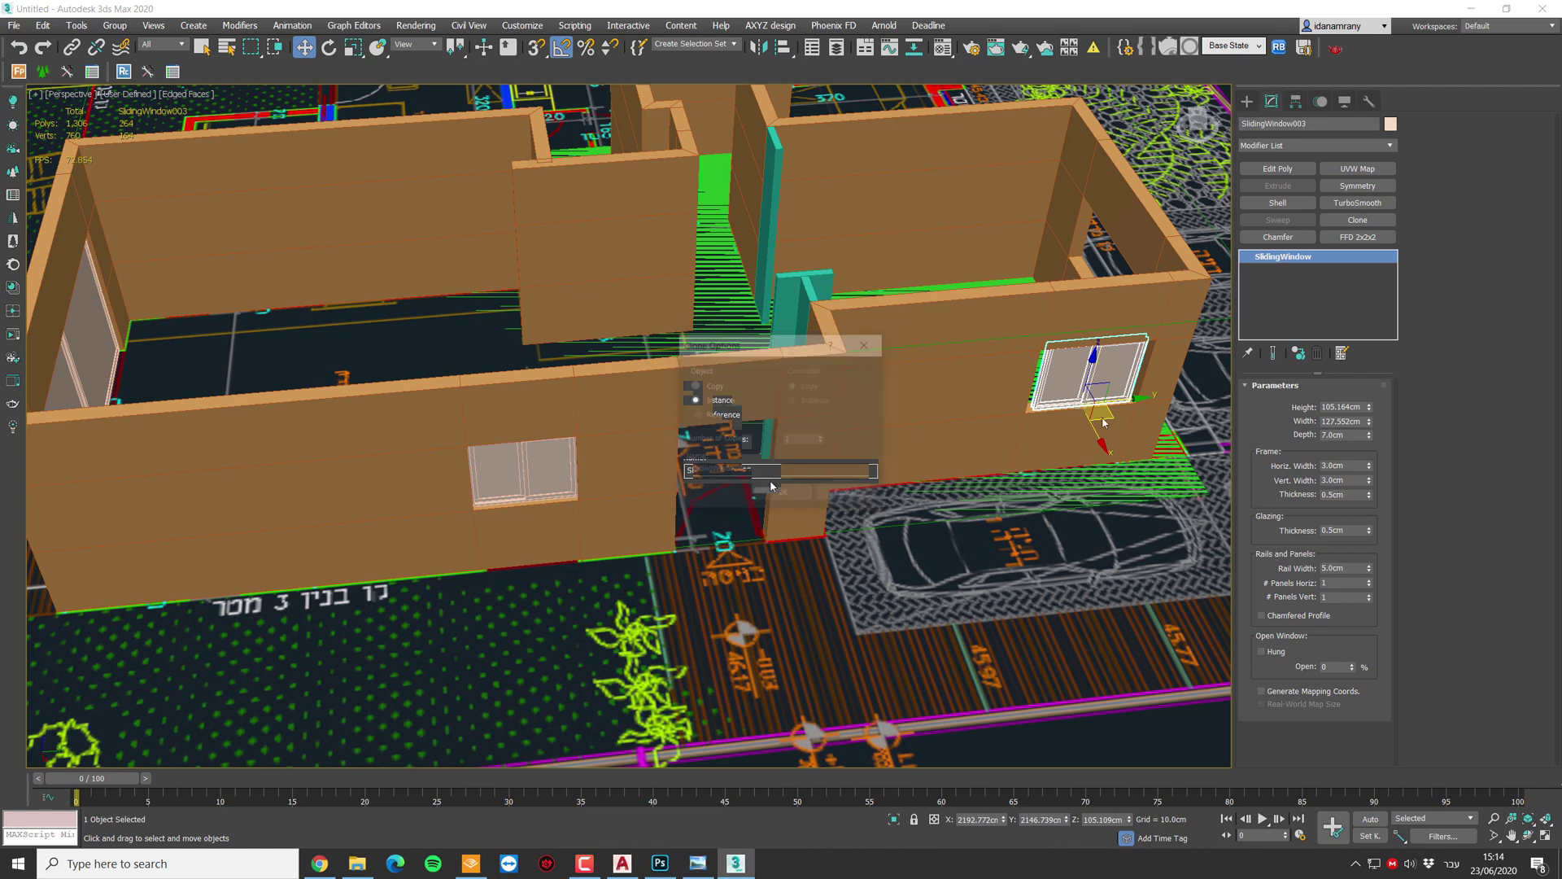
left_click(780, 489)
Step: Align the duplicated window with the opening beside the parked car and widen it to about 149 cm
key("z")
middle_click_drag(785, 488, 801, 472, "alt")
left_click_drag(701, 596, 684, 596)
left_click_drag(1368, 422, 1370, 366)
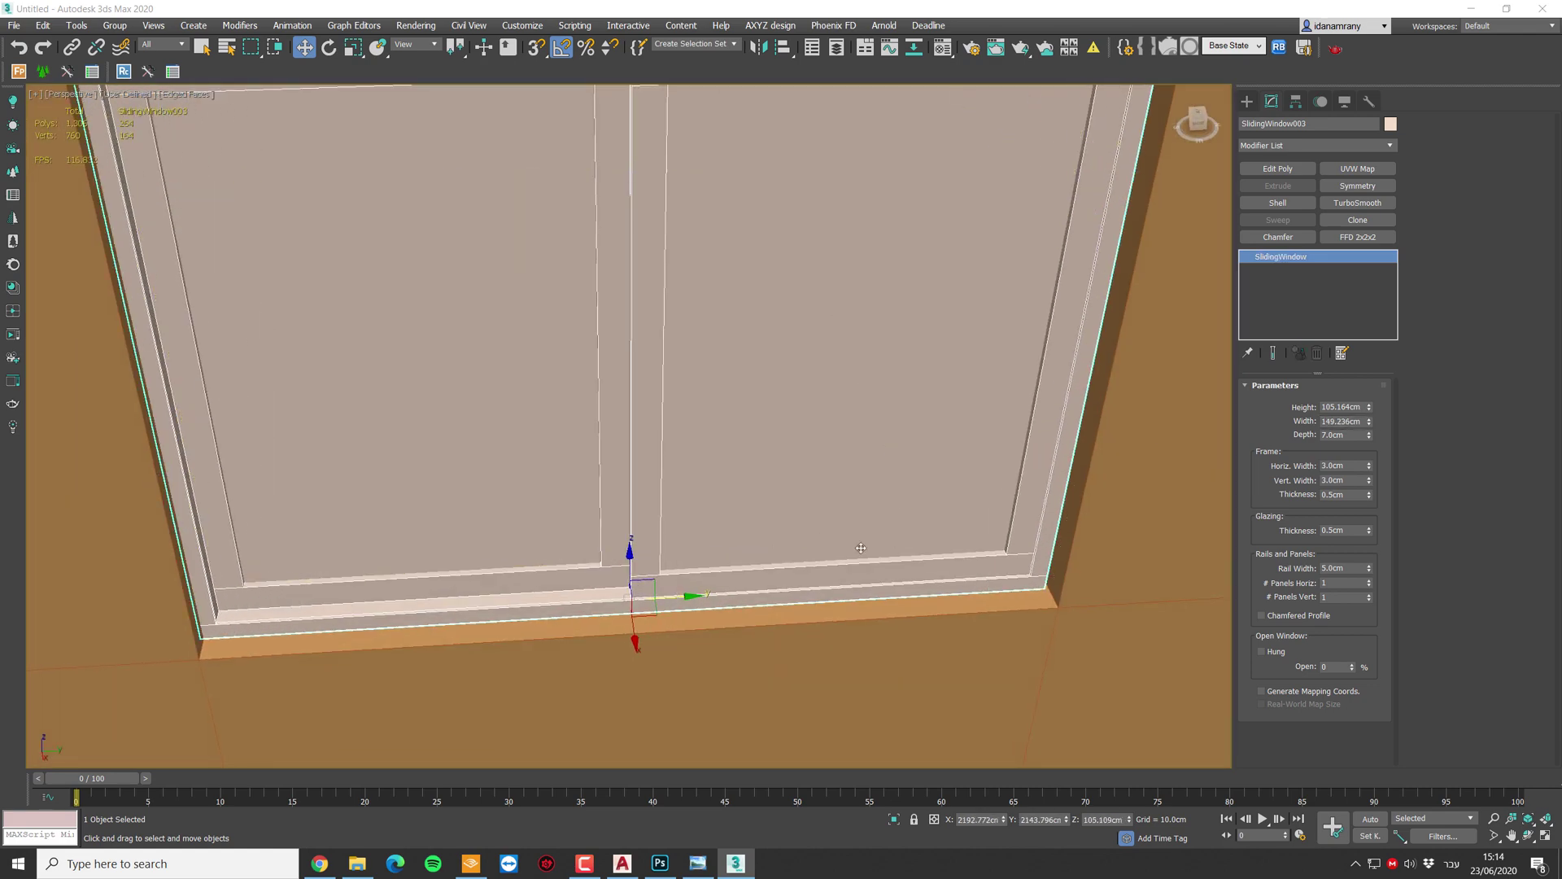
Step: Duplicate the window beside the parked car to the adjacent end wall's opening and rotate the duplicate parallel to that wall
scroll(860, 548, "down", 8)
mouse_move(650, 521)
middle_mouse_down("alt")
mouse_move(488, 525)
mouse_move(423, 496)
middle_mouse_up("alt")
left_click_drag(411, 431, 699, 293, "shift")
left_click(790, 494)
key("z")
middle_click_drag(789, 495, 756, 437, "alt")
right_click(756, 438)
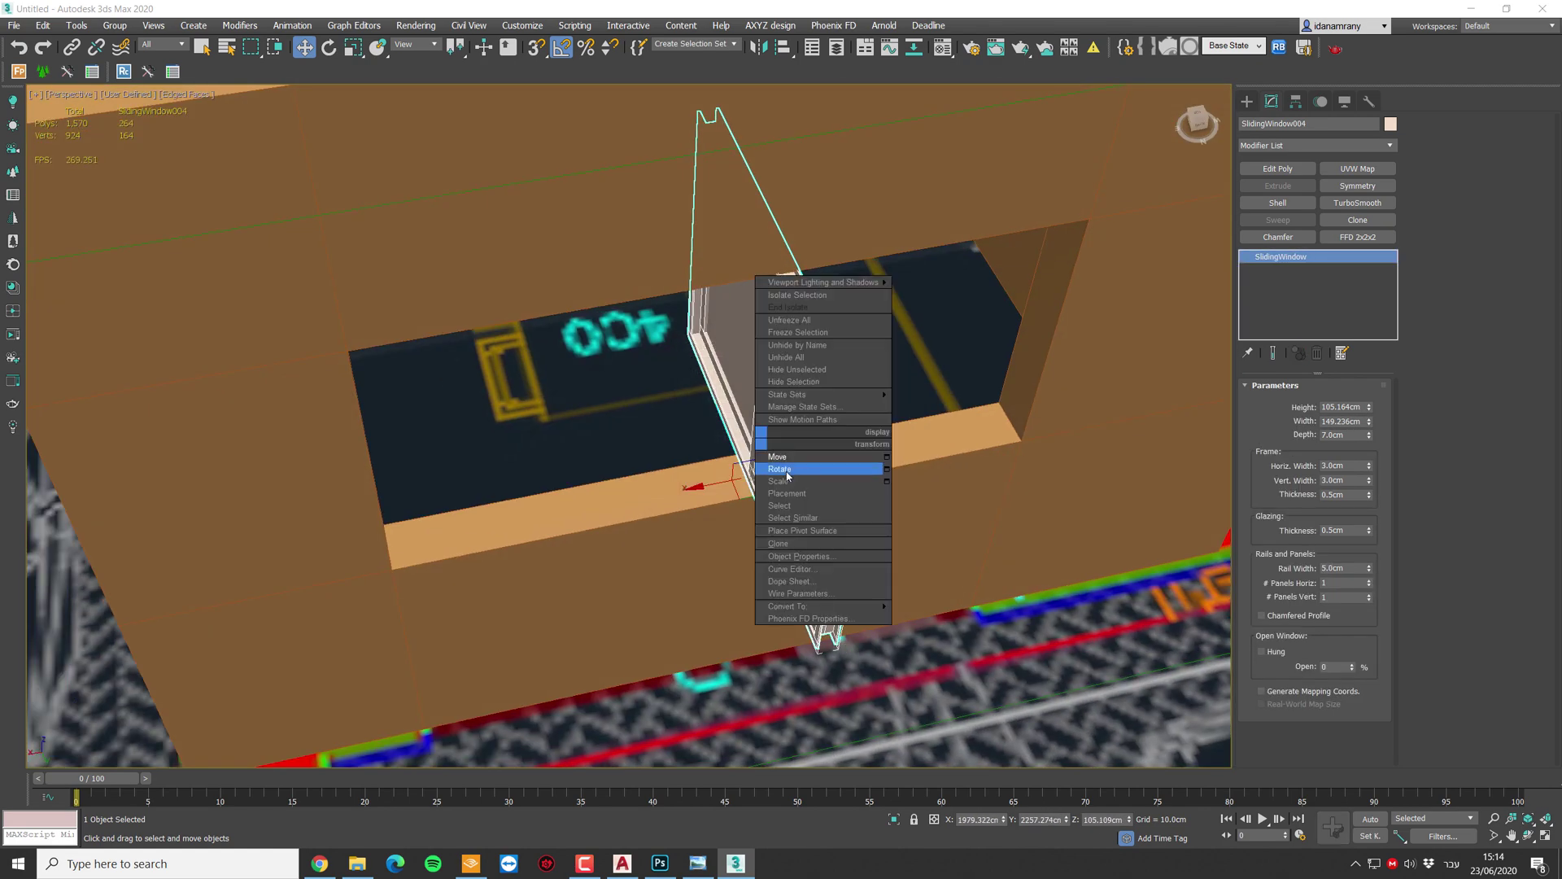
left_click(787, 475)
left_click_drag(753, 524, 822, 525)
Step: Position the rotated window in the end wall's opening and widen it to about 231 cm
key("w")
middle_click_drag(813, 521, 764, 488, "alt")
left_click_drag(710, 472, 665, 471)
middle_click_drag(667, 472, 679, 497, "alt")
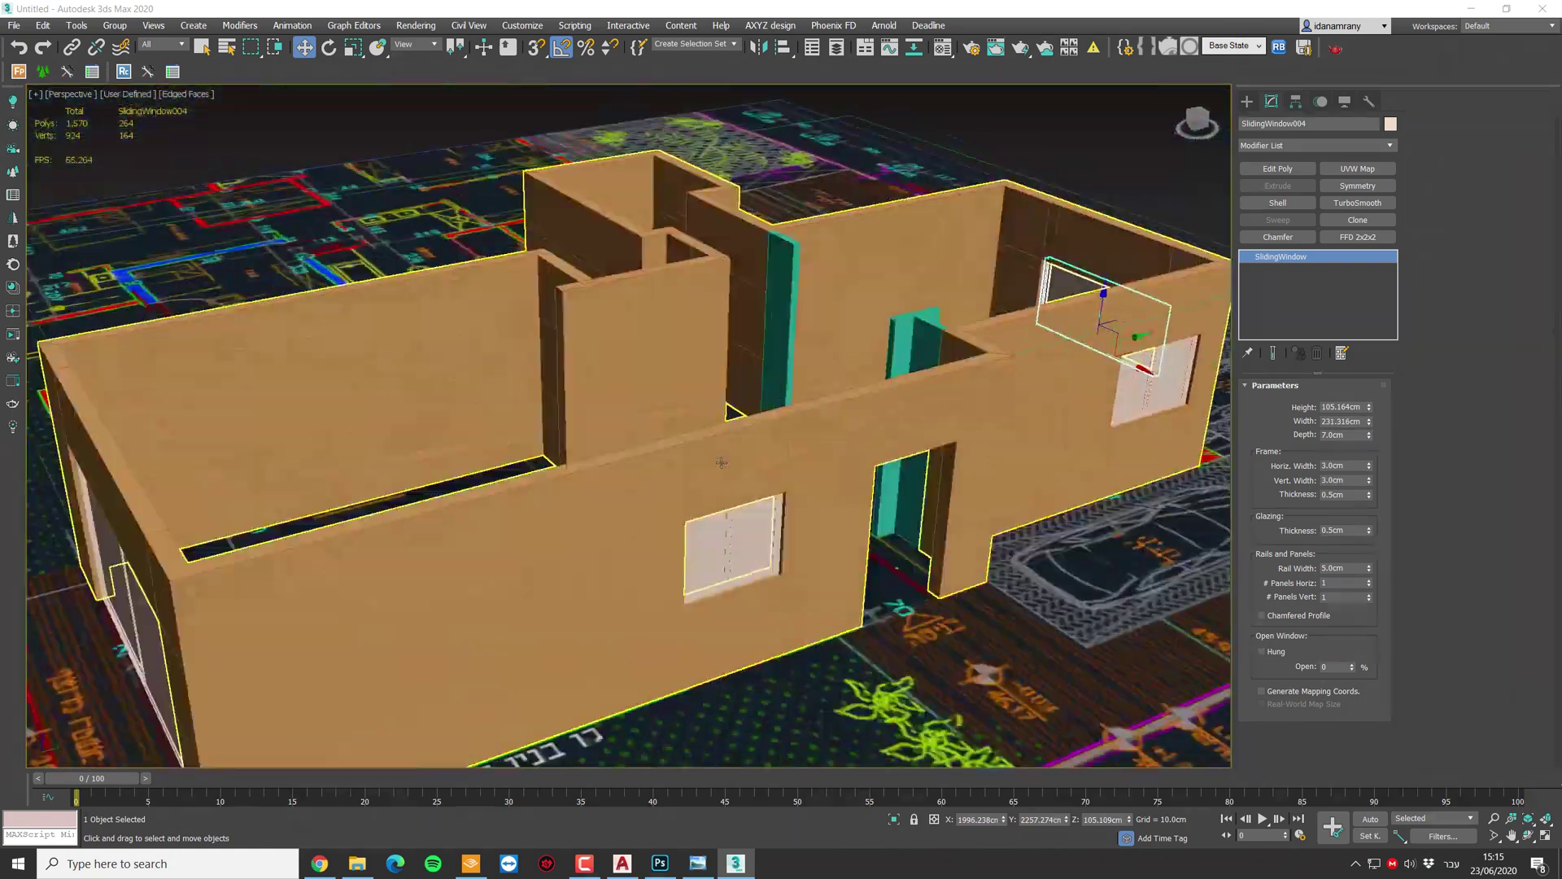
mouse_move(722, 462)
middle_mouse_down("alt")
mouse_move(746, 452)
mouse_move(737, 470)
middle_mouse_up("alt")
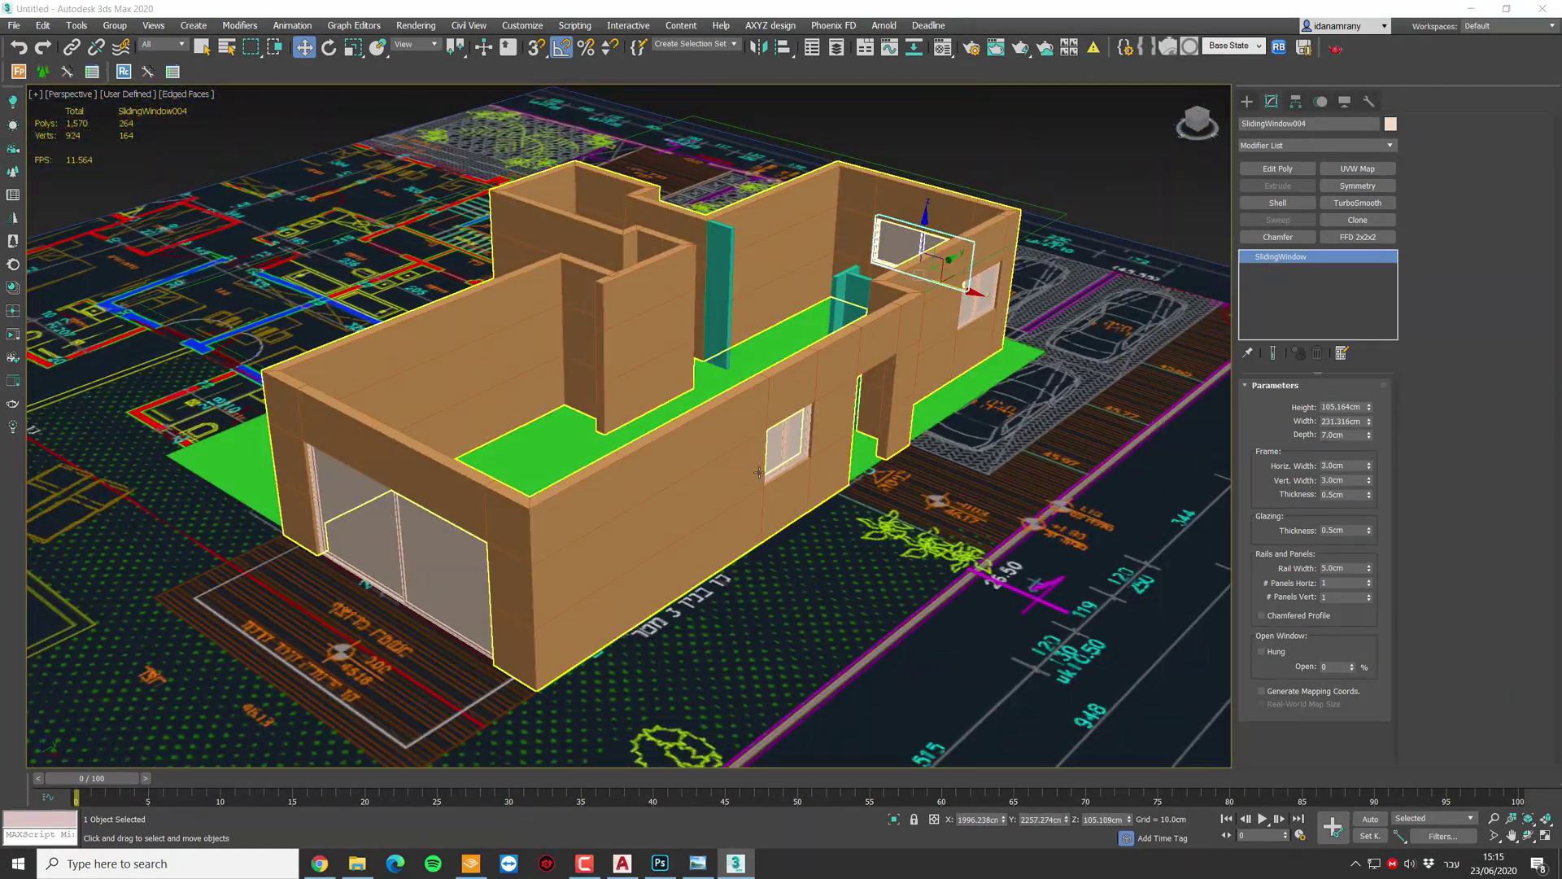